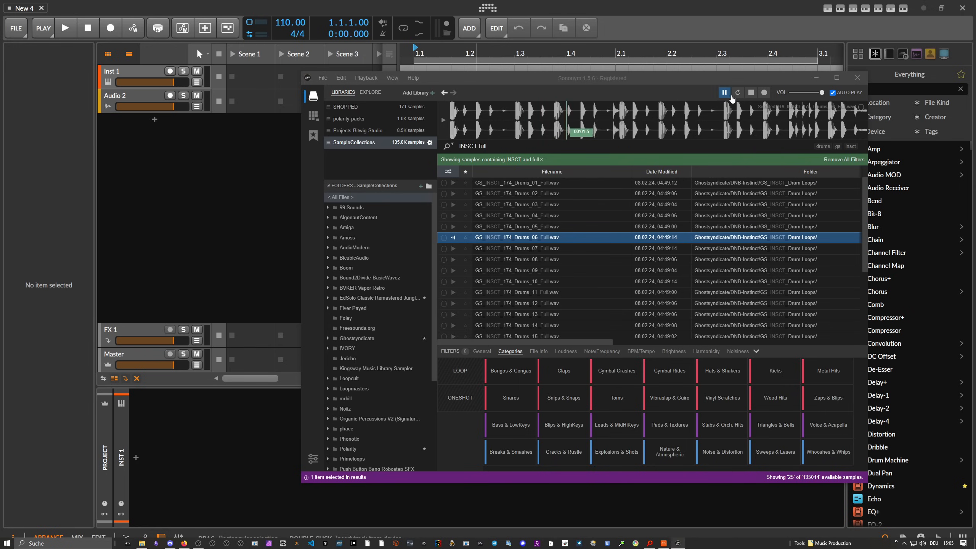
# - Stop the sample preview and place GS_INSCT_174_Drums_06_Full.wav on the Audio 2 track in Bitwig Studio at the start of the arrangement
pyautogui.click(462, 124)
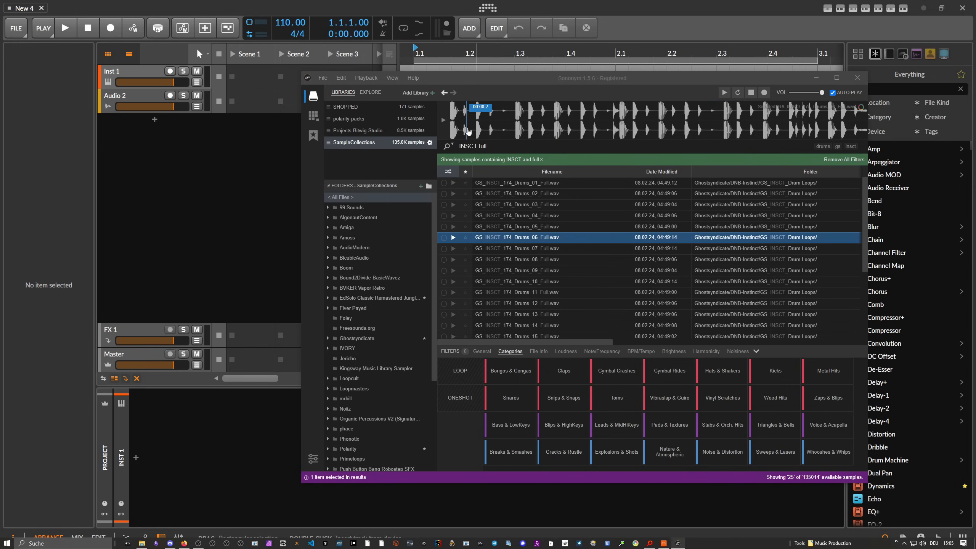
pyautogui.moveTo(491, 81); pyautogui.dragTo(581, 111)
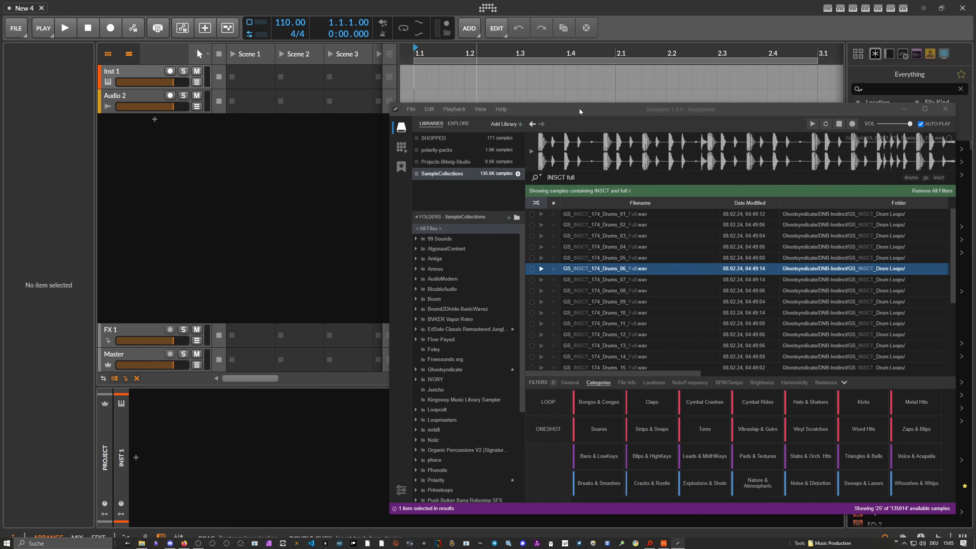
pyautogui.moveTo(589, 268); pyautogui.dragTo(434, 108)
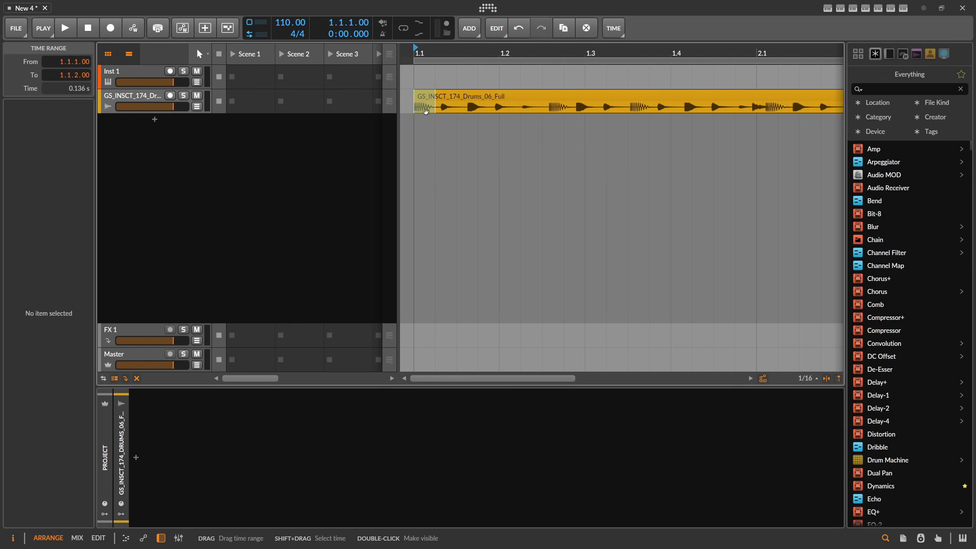
# - Bounce the drum loop's time range from 1.1.1.00 to 1.1.2.00 to a new audio track, post-fader at 32-bit floating-point
pyautogui.rightClick(421, 104)
pyautogui.click(453, 311)
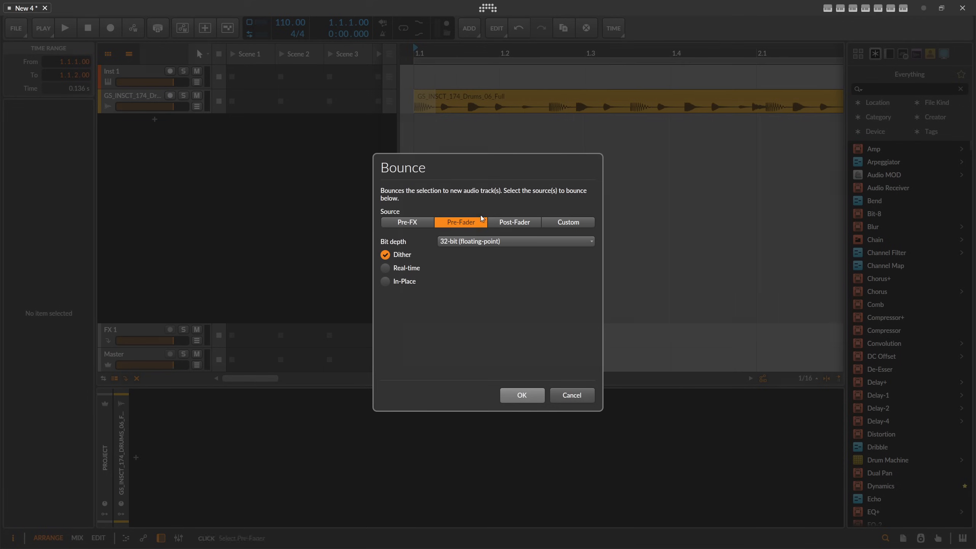
pyautogui.click(514, 223)
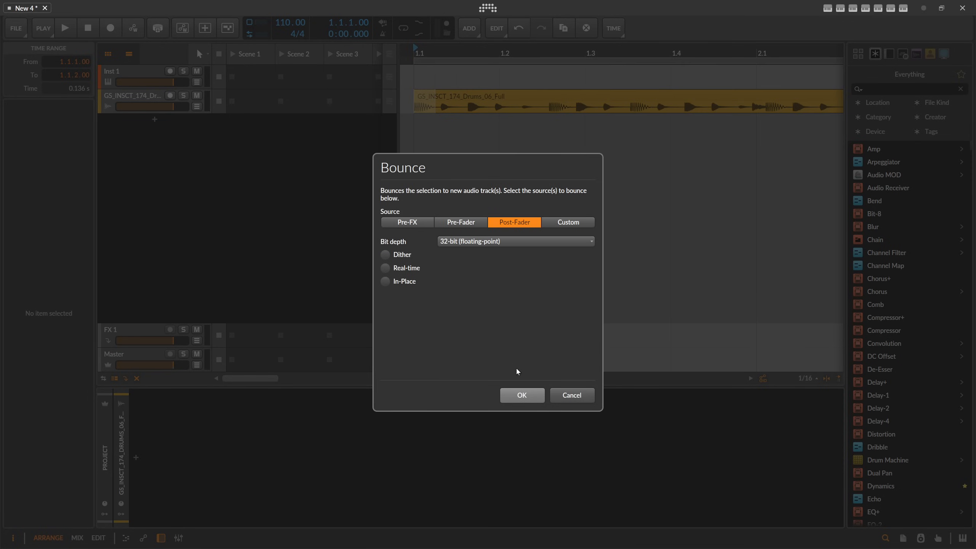
pyautogui.click(517, 395)
# - Delete the original drum loop track and play back the bounced kick clip
pyautogui.click(154, 99)
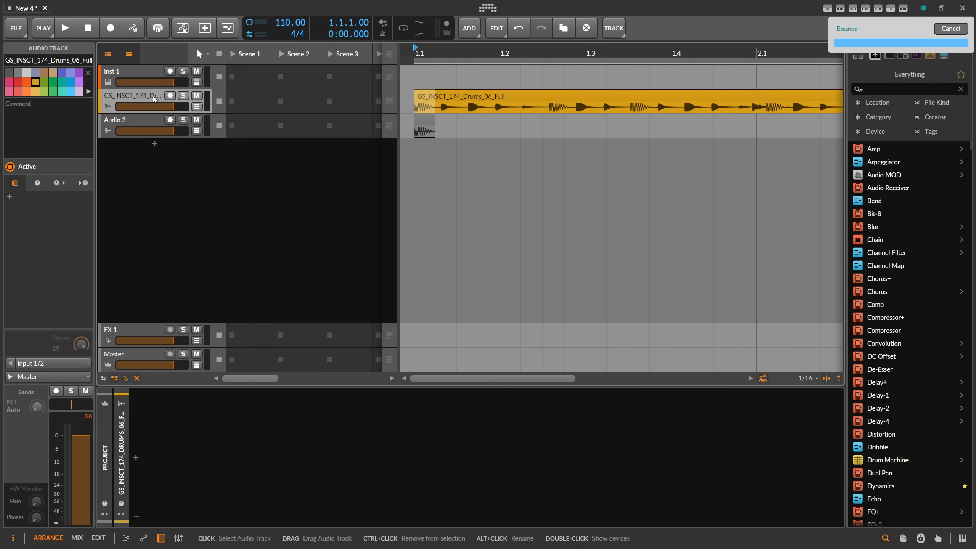
pyautogui.press('space')
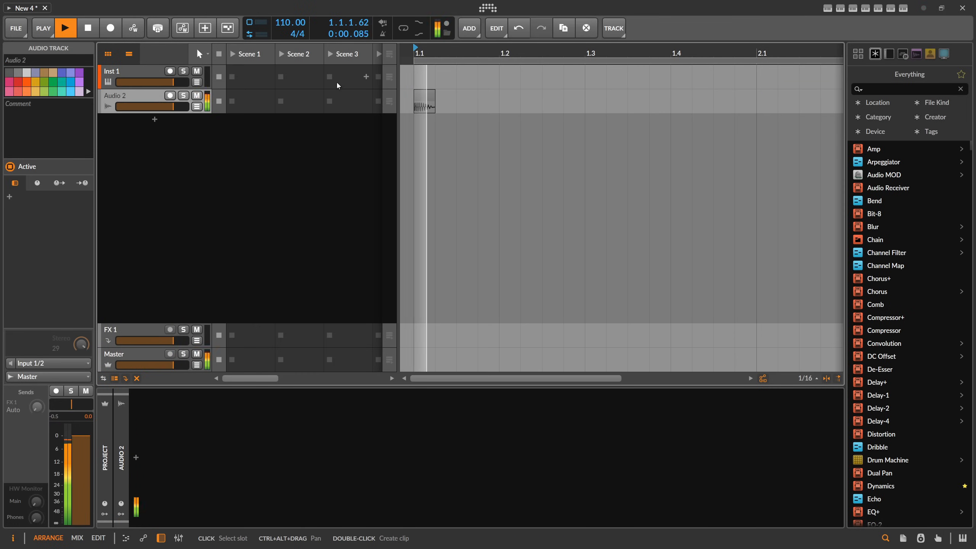
pyautogui.press('space')
# - Find the Poly Grid device by searching "poly grid" and insert it on the Inst 1 track
pyautogui.click(142, 74)
pyautogui.click(141, 460)
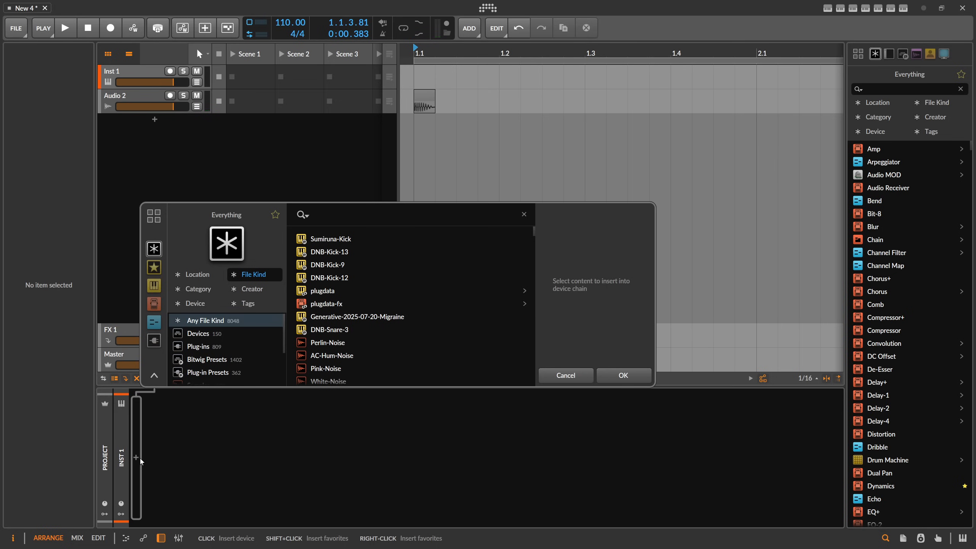
pyautogui.write('poly grid')
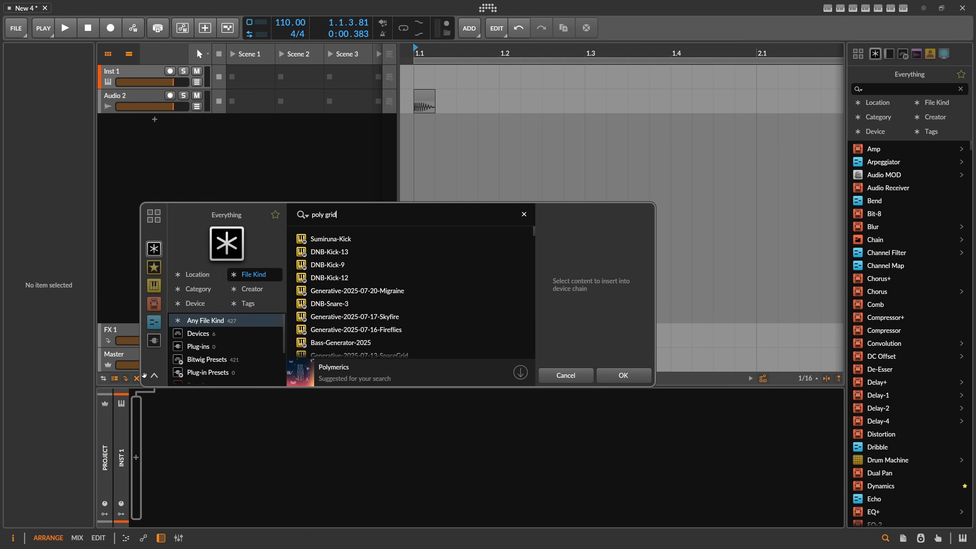
pyautogui.click(153, 267)
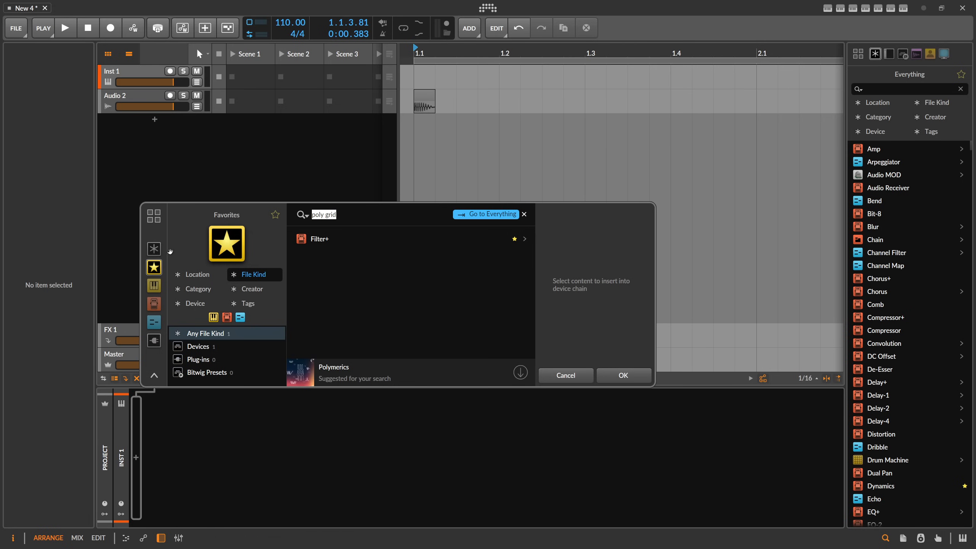
pyautogui.click(156, 250)
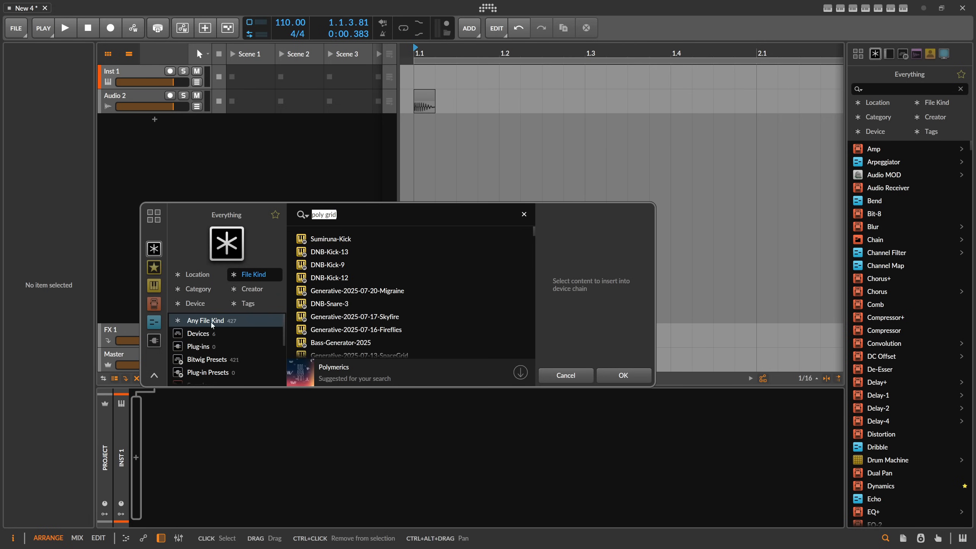
pyautogui.click(198, 333)
pyautogui.doubleClick(379, 237)
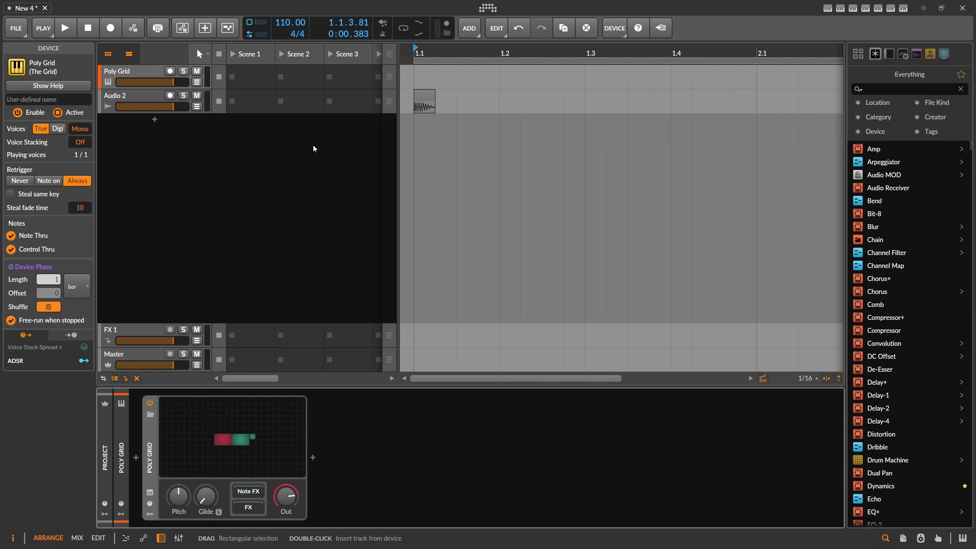
# - Open the Poly Grid editor and rename the bounced drum sample in the project's files as "Kick"
pyautogui.click(240, 423)
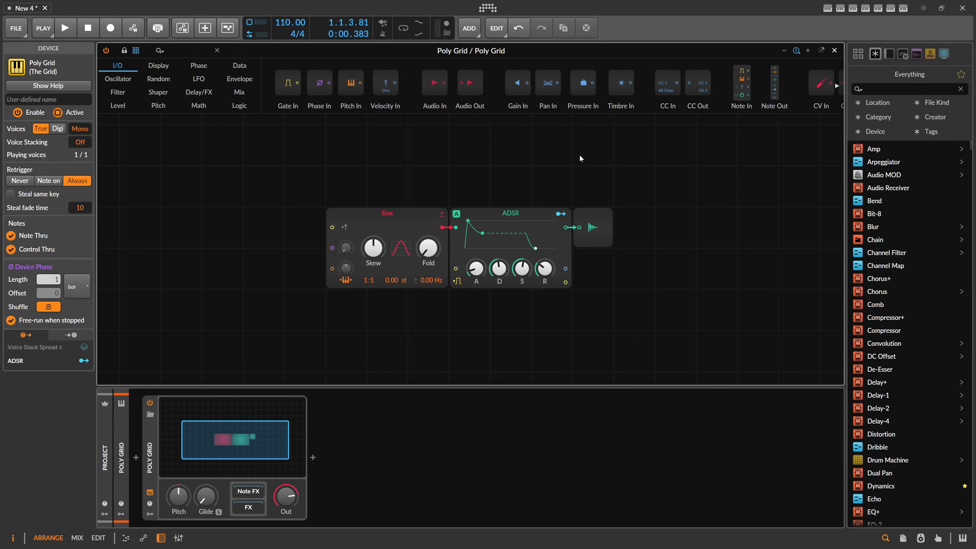
pyautogui.click(903, 537)
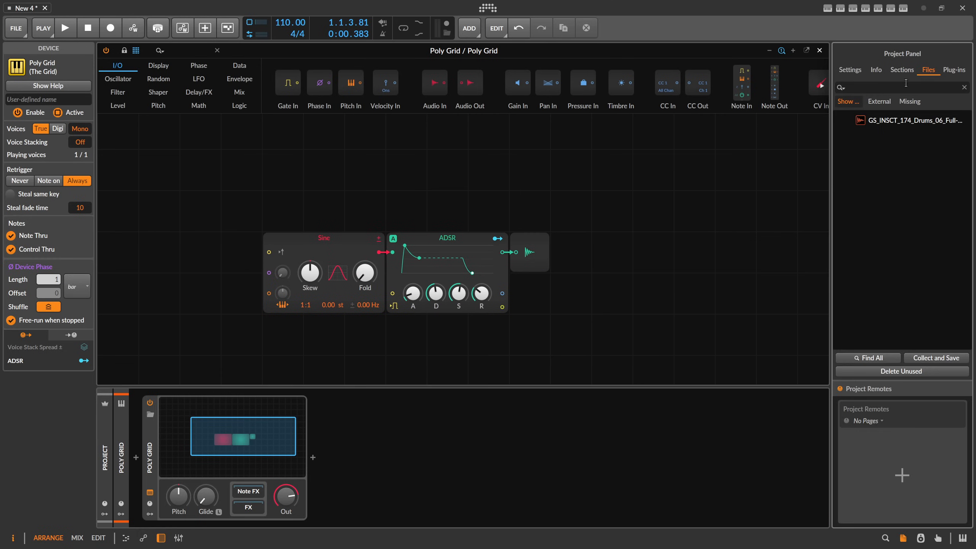
pyautogui.click(881, 123)
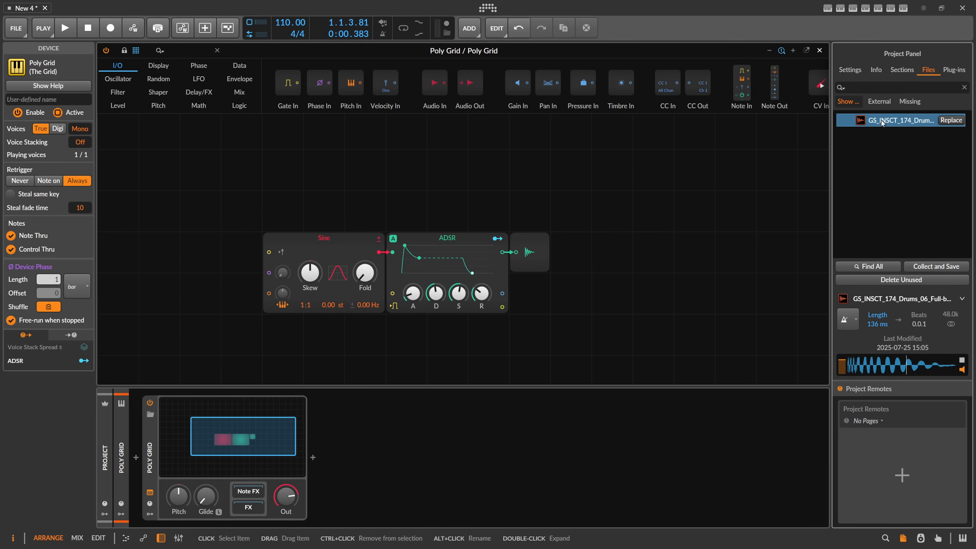
pyautogui.click(881, 121)
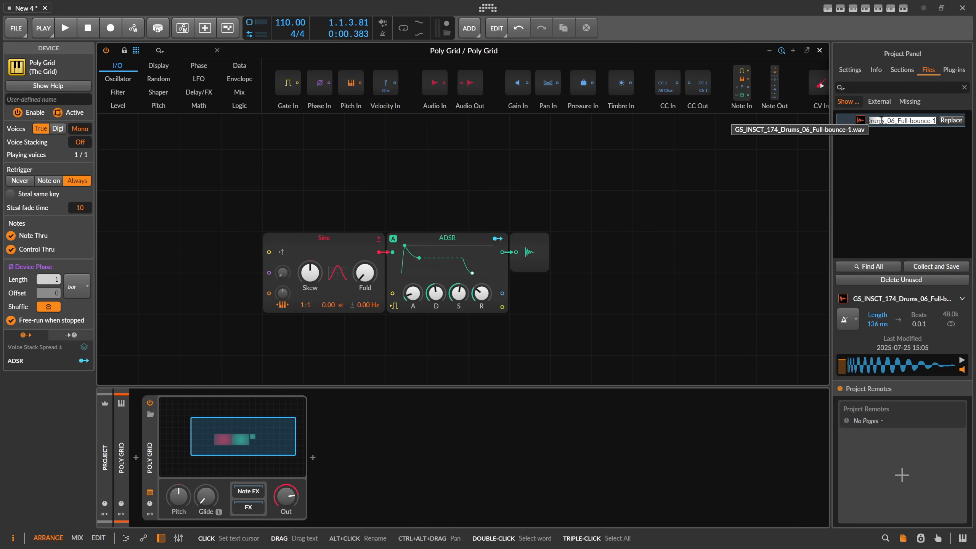
pyautogui.write('Kick')
pyautogui.press('Return')
# - Load Kick.wav into the grid patch as a new Sampler module above the Sine oscillator
pyautogui.moveTo(752, 141); pyautogui.dragTo(264, 170)
pyautogui.moveTo(506, 148); pyautogui.dragTo(639, 220)
pyautogui.scroll(-1, 646, 285)
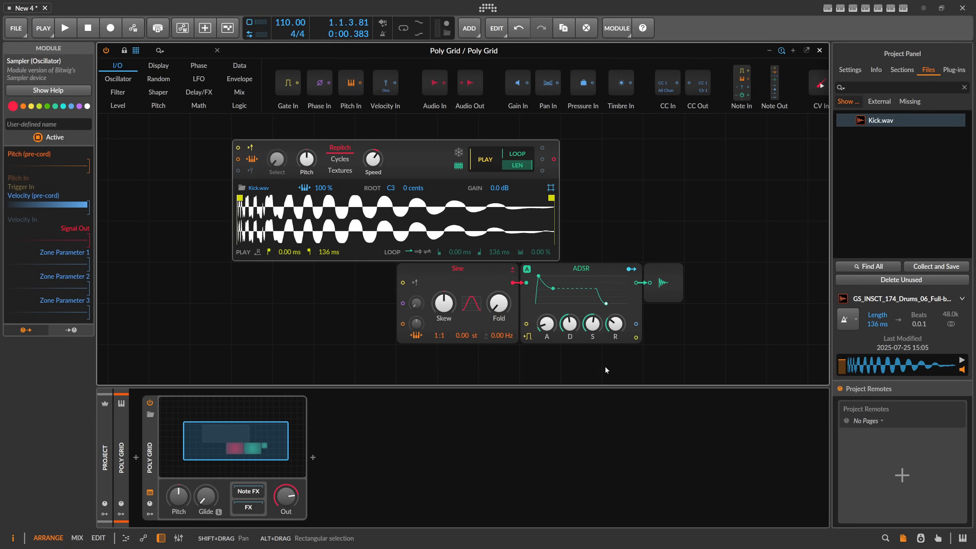
# - Delete the Sine oscillator and connect the Sampler's signal output to the ADSR's signal input
pyautogui.click(581, 269)
pyautogui.click(454, 276)
pyautogui.press('Delete')
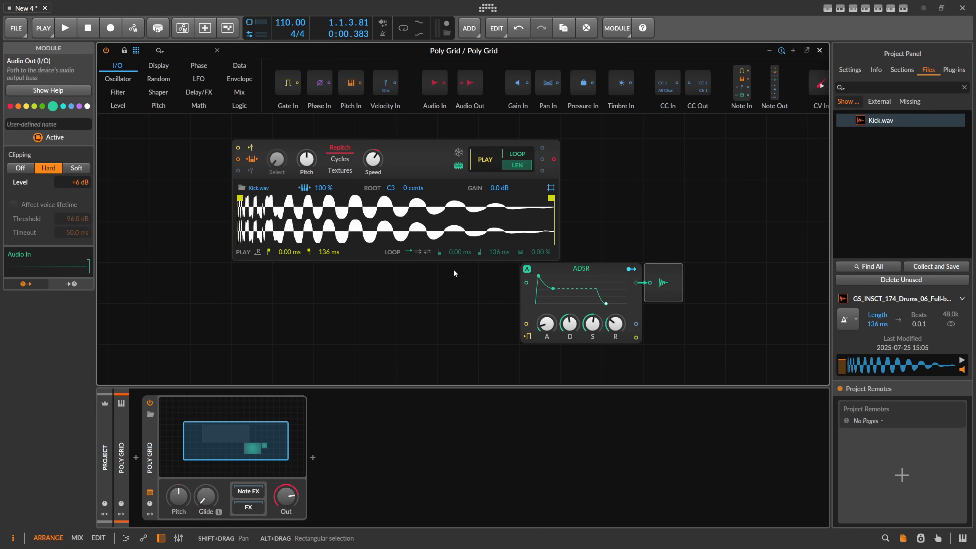
pyautogui.moveTo(409, 173); pyautogui.dragTo(327, 254)
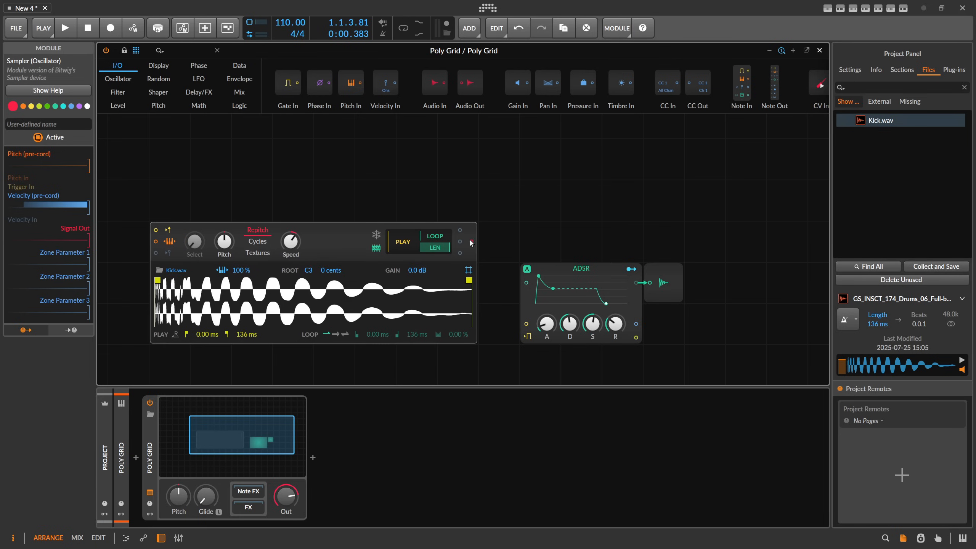
pyautogui.moveTo(472, 242); pyautogui.dragTo(526, 282)
# - Arm the Poly Grid track for recording and set the Sampler's keytracking to 0 %
pyautogui.click(120, 432)
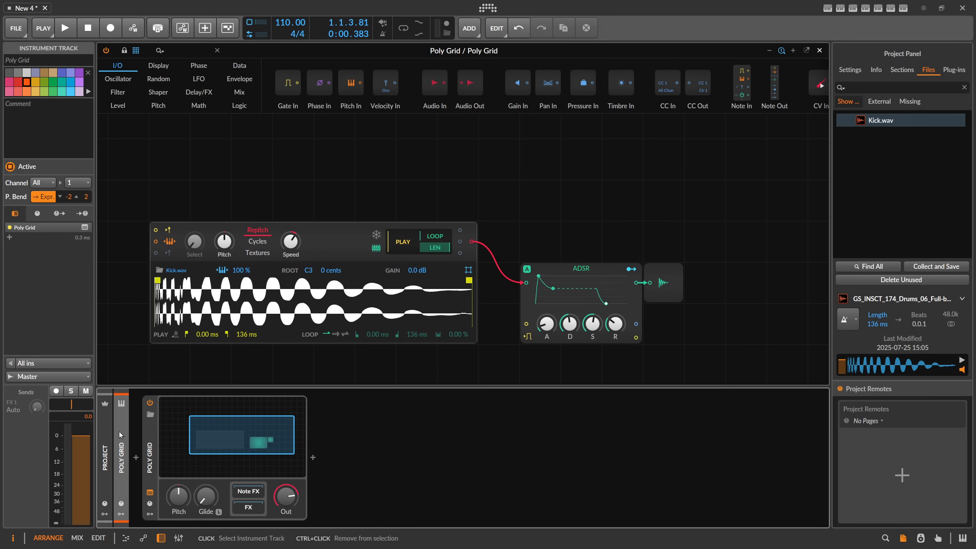
pyautogui.click(56, 391)
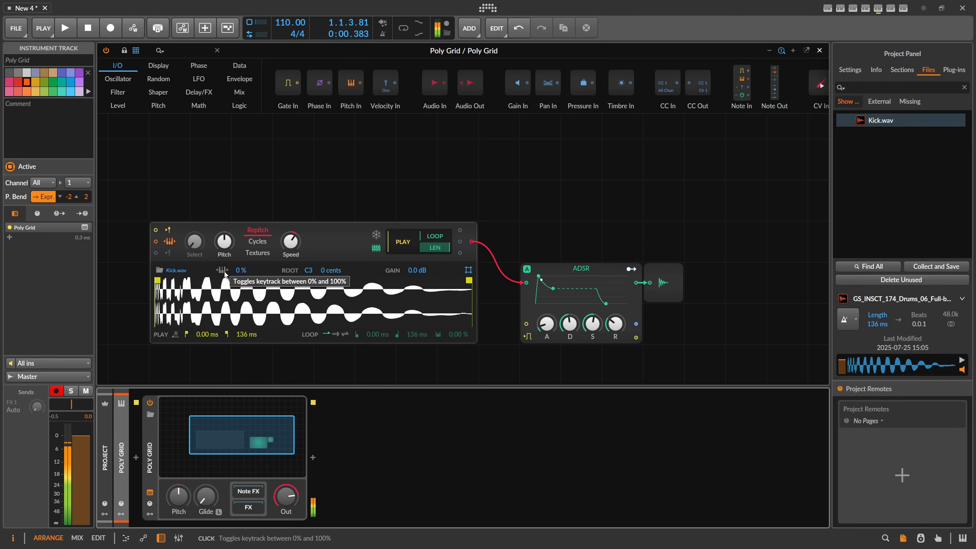
# - Close the grid editor and delete the Audio 2 track holding the bounced kick clip
pyautogui.click(819, 50)
pyautogui.click(150, 99)
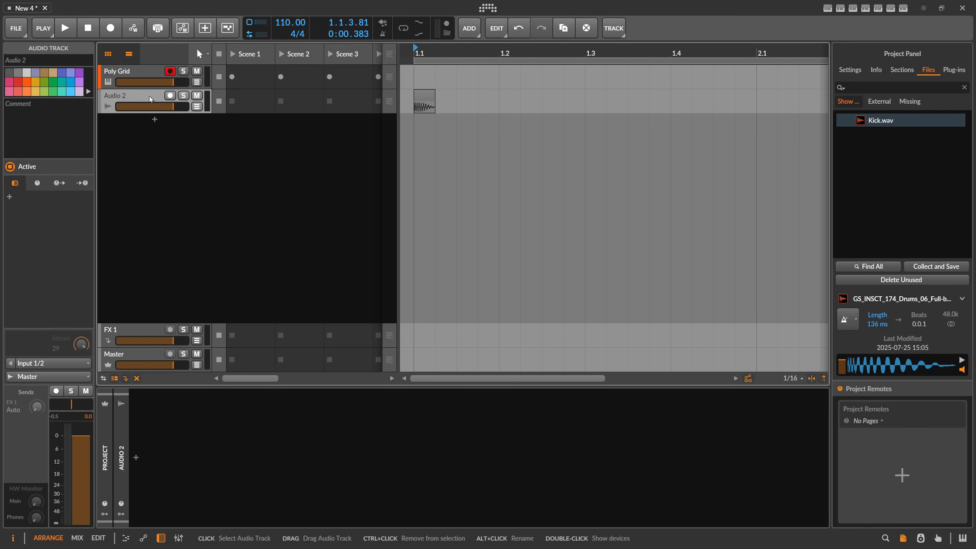
pyautogui.press('Delete')
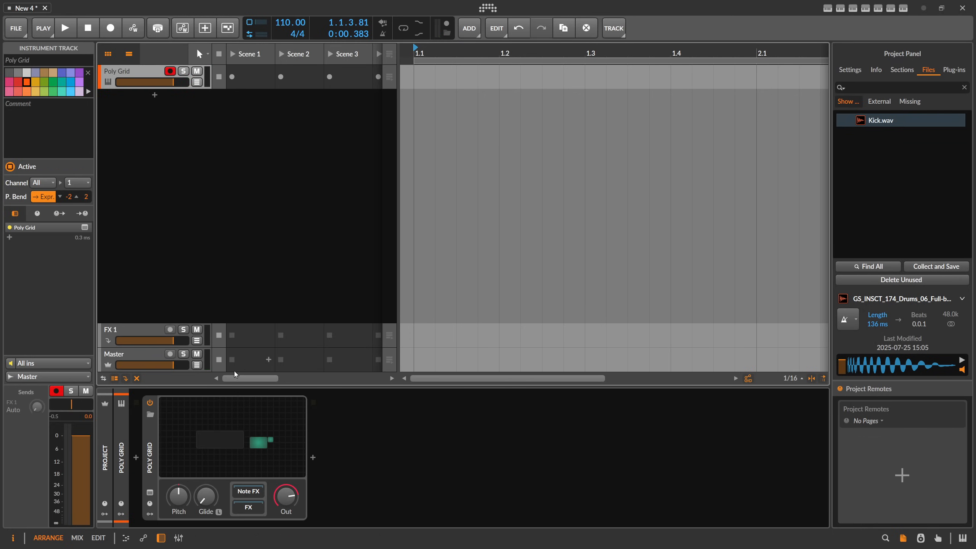
# - Reopen the Poly Grid editor and enlarge it by hiding the project panel and the device chain
pyautogui.click(235, 434)
pyautogui.scroll(-1, 605, 165)
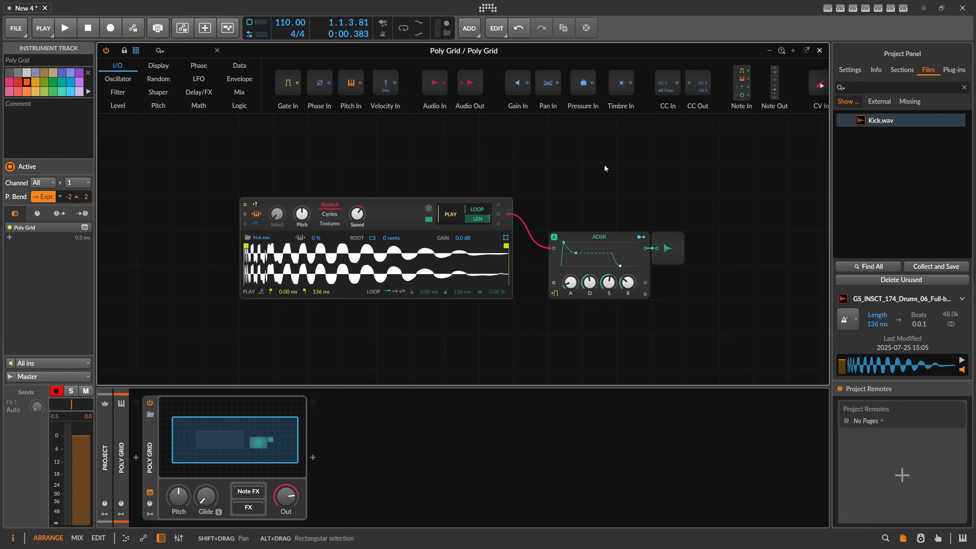
pyautogui.moveTo(605, 164); pyautogui.dragTo(563, 154)
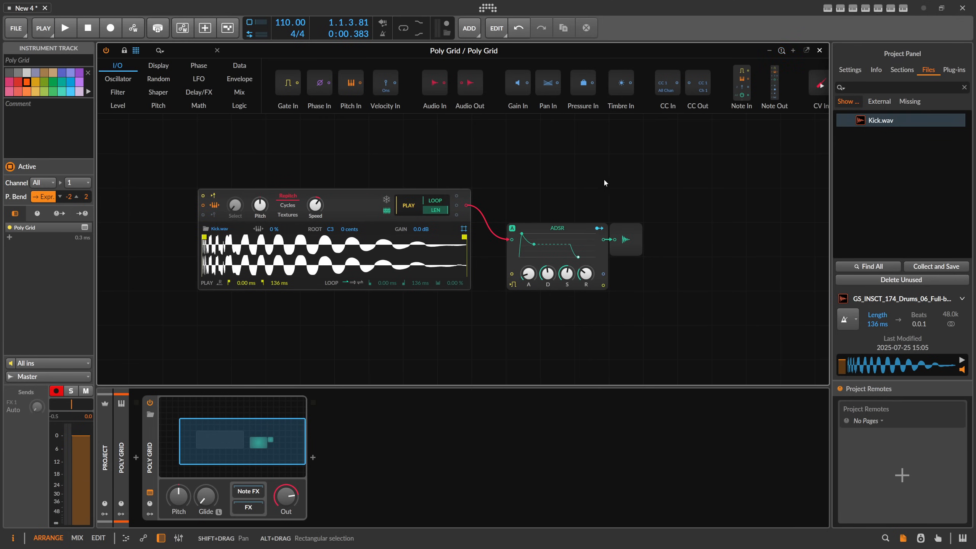
pyautogui.click(902, 539)
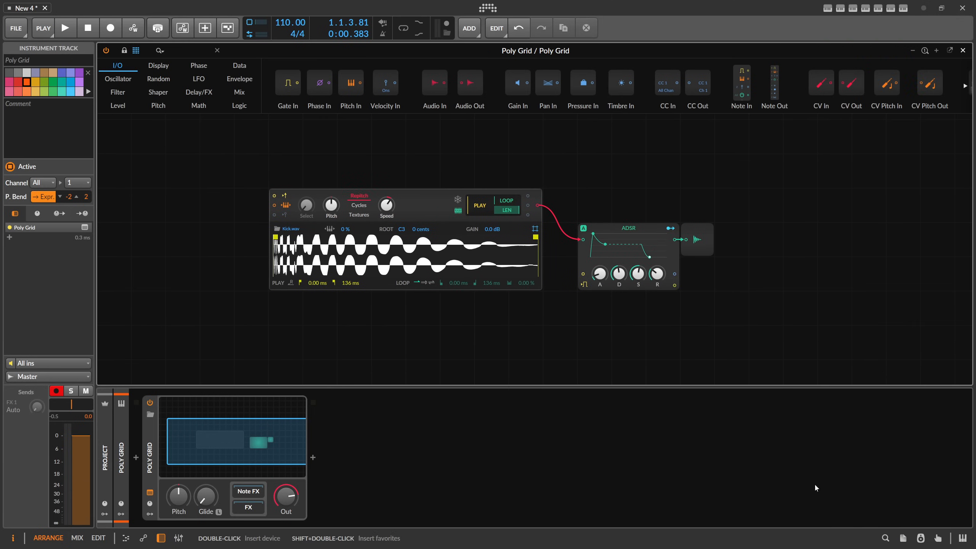
pyautogui.click(163, 540)
pyautogui.moveTo(429, 385); pyautogui.dragTo(280, 343)
# - Align the ADSR and Audio Out modules with the Sampler's output, leaving a module-wide gap between Sampler and ADSR
pyautogui.moveTo(656, 301); pyautogui.dragTo(486, 237)
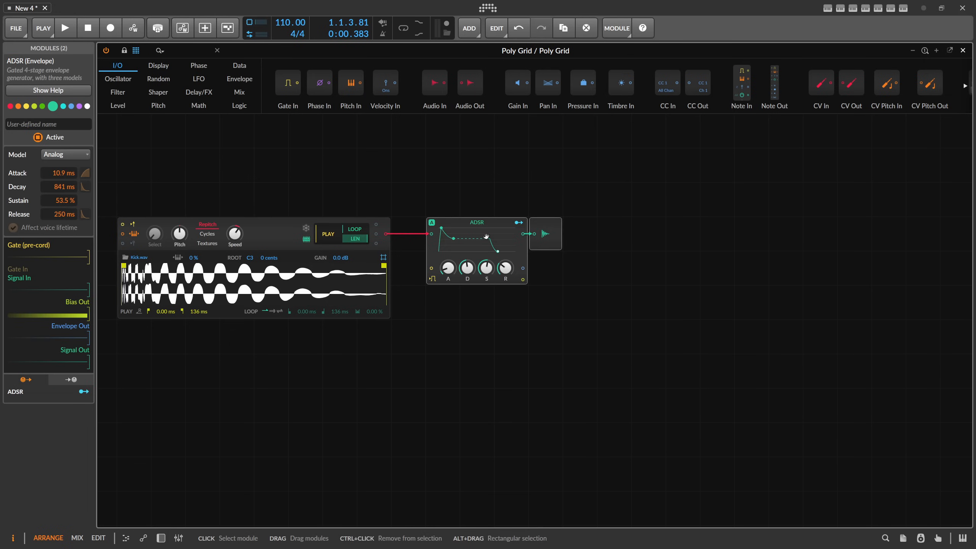
pyautogui.click(614, 226)
pyautogui.moveTo(642, 244); pyautogui.dragTo(482, 219)
pyautogui.moveTo(482, 229); pyautogui.dragTo(619, 230)
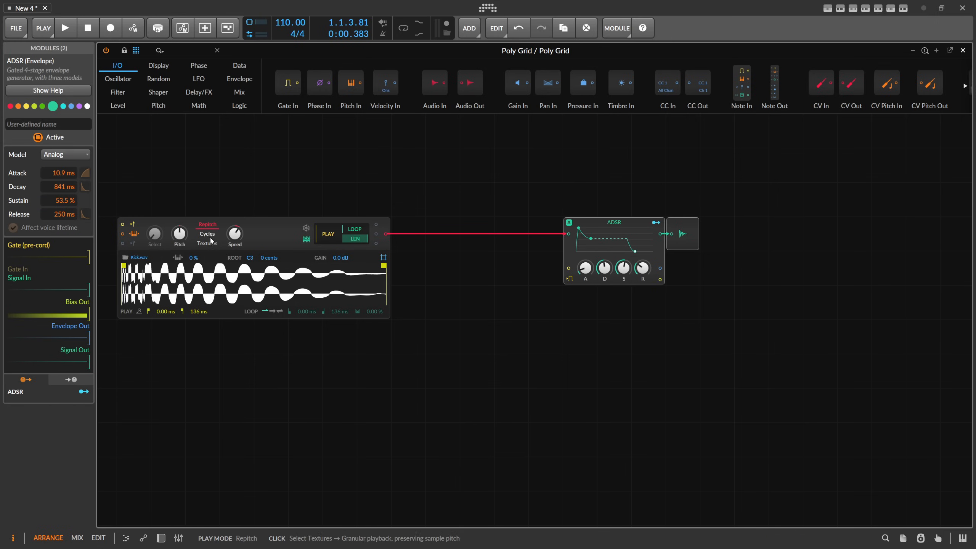
# - Search the modules for "sallen" and insert a Sallen-Key filter between the Sampler and the ADSR
pyautogui.click(169, 50)
pyautogui.write('sa')
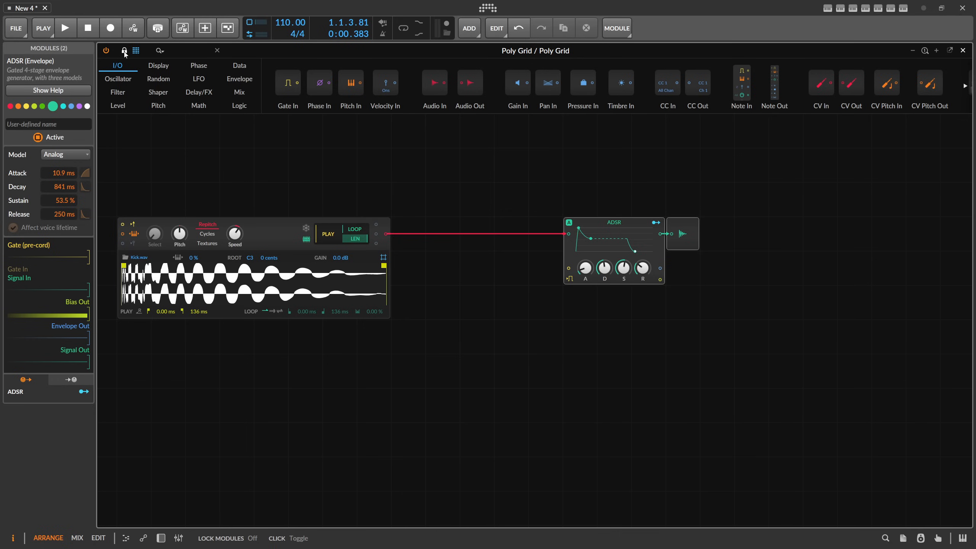
pyautogui.write('llen')
pyautogui.moveTo(148, 71); pyautogui.dragTo(387, 234)
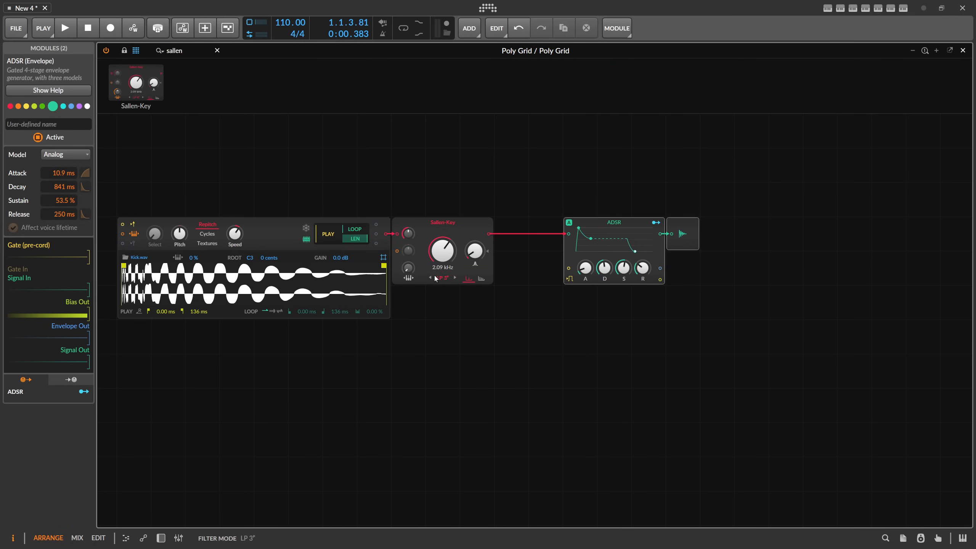
# - Set the Sallen-Key filter to HP 8 (48 dB/oct high-pass) and lower its cutoff to about 370 Hz
pyautogui.click(444, 277)
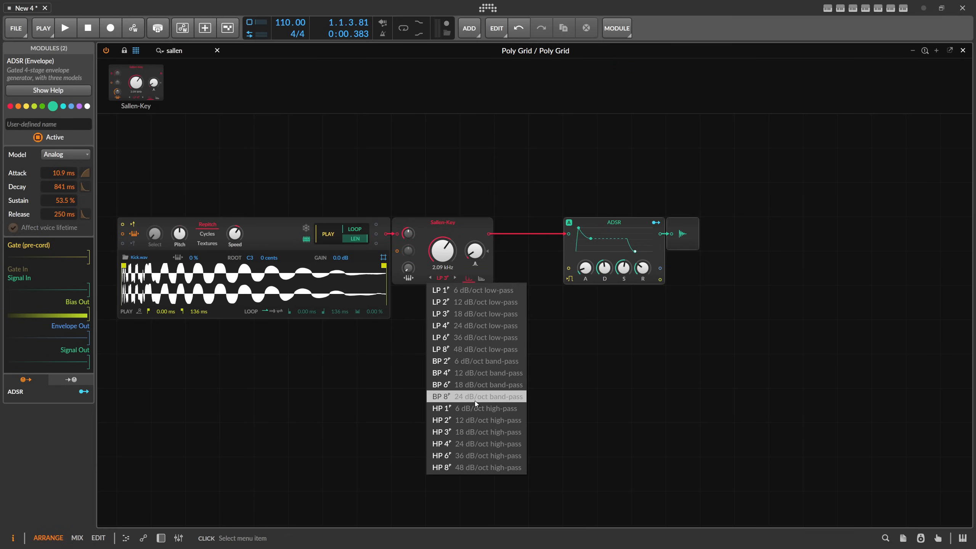
pyautogui.click(471, 467)
pyautogui.moveTo(442, 249)
pyautogui.mouseDown()
pyautogui.moveTo(442, 261)
pyautogui.moveTo(440, 251)
pyautogui.mouseUp()
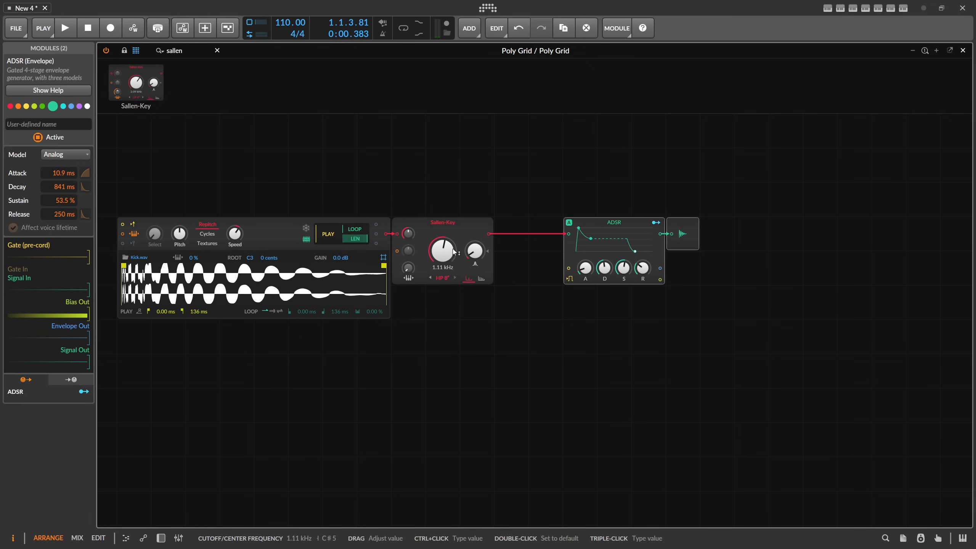
pyautogui.moveTo(452, 254); pyautogui.dragTo(451, 270)
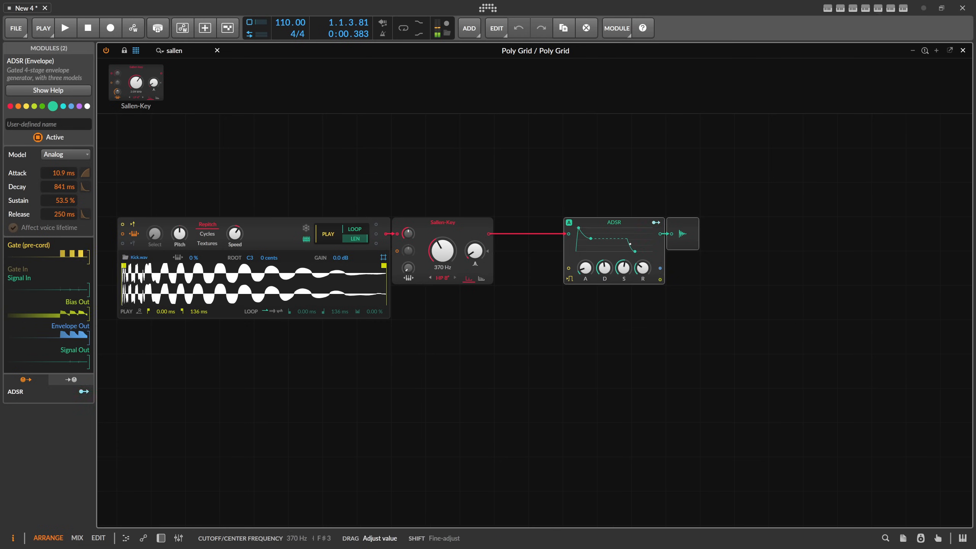
# - Raise the Sallen-Key cutoff to about 1.01 kHz and switch the filter mode to LP 8 (48 dB/oct low-pass)
pyautogui.moveTo(443, 259); pyautogui.dragTo(444, 232)
pyautogui.click(442, 277)
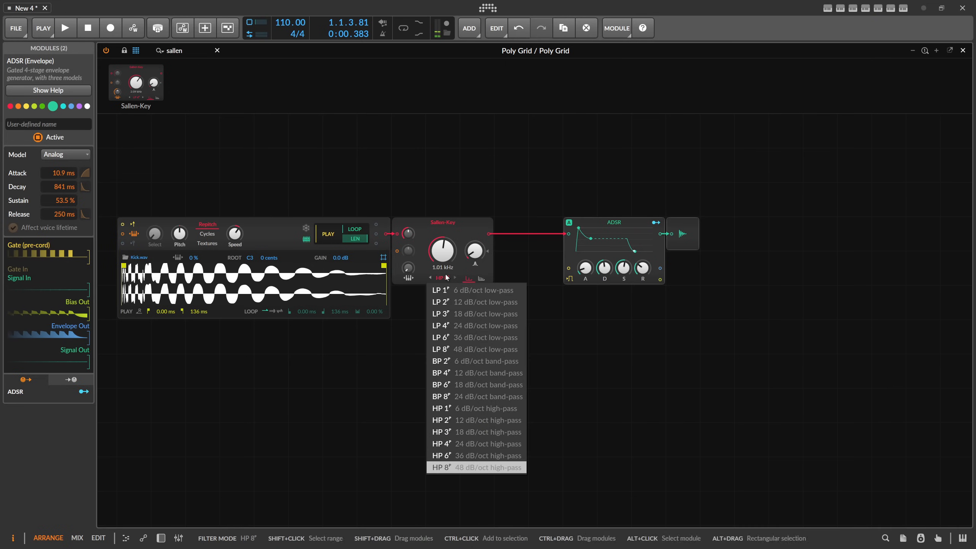
pyautogui.click(476, 349)
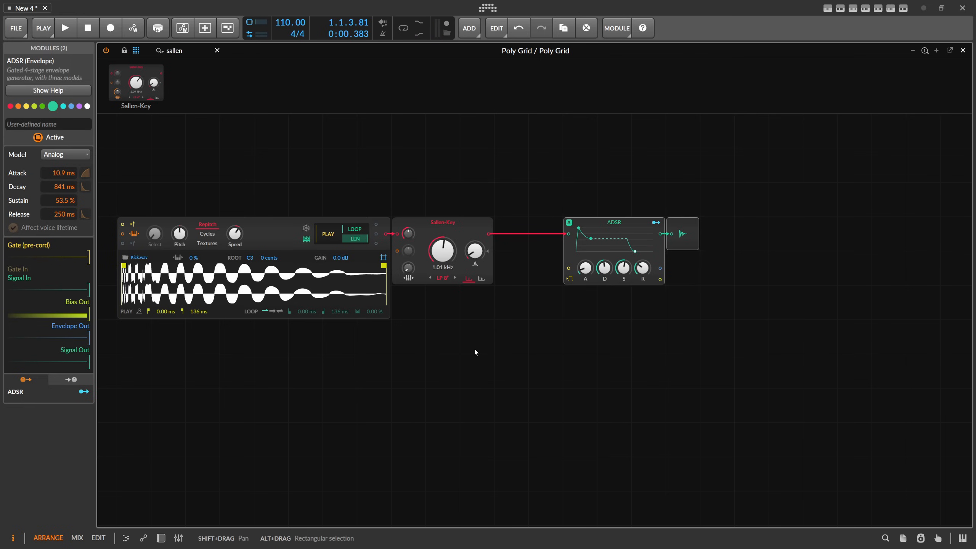
# - Set the ADSR's sustain to 100 % and its release to about 45 ms
pyautogui.moveTo(624, 268); pyautogui.dragTo(646, 282)
# - Search the modules for "zero" and insert a Zero Crossings module beside the Sallen-Key filter, below its output cable
pyautogui.moveTo(189, 50); pyautogui.dragTo(77, 53)
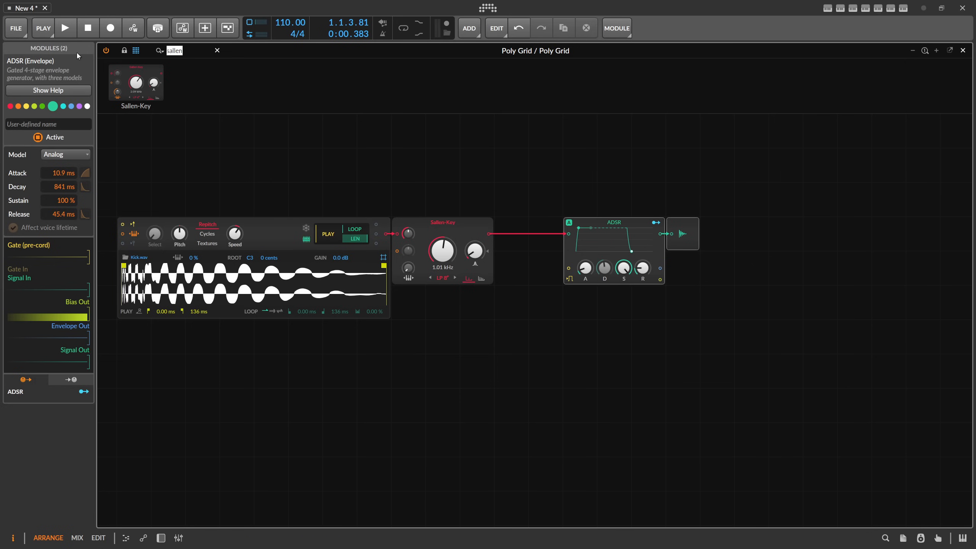
pyautogui.press('BackSpace')
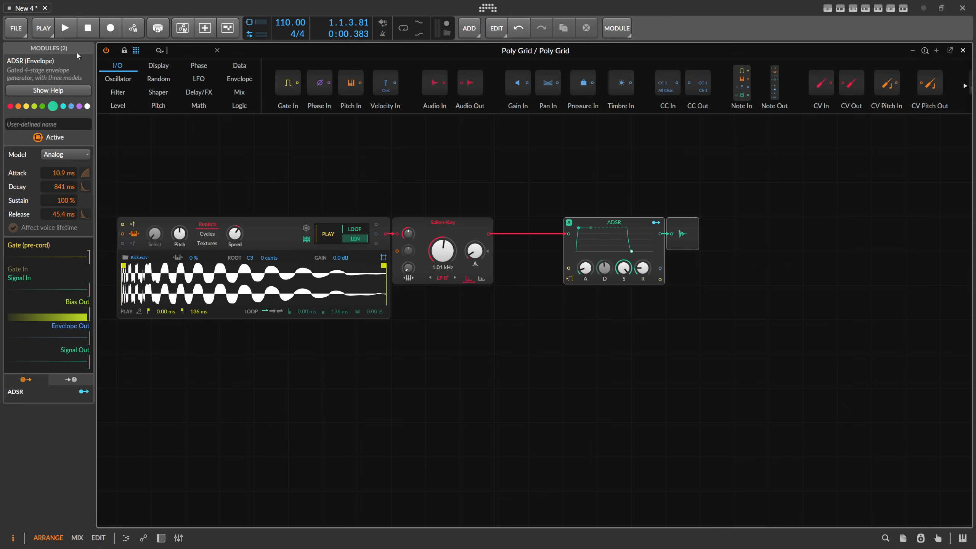
pyautogui.write('zero')
pyautogui.moveTo(145, 94); pyautogui.dragTo(538, 270)
# - Shift the ADSR and Audio Out modules farther from the filter and connect the Sallen-Key output to the Zero Crossings input
pyautogui.moveTo(747, 291); pyautogui.dragTo(692, 223)
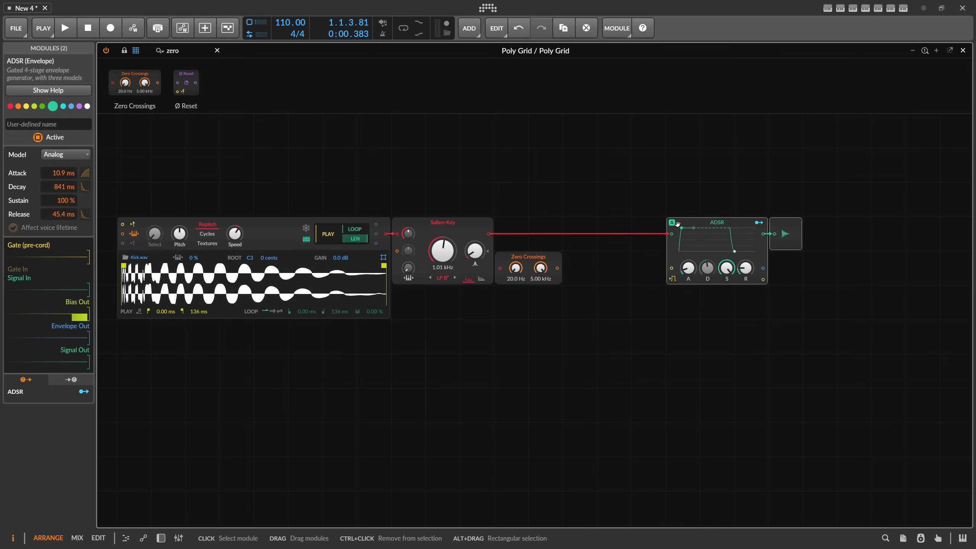
pyautogui.click(836, 250)
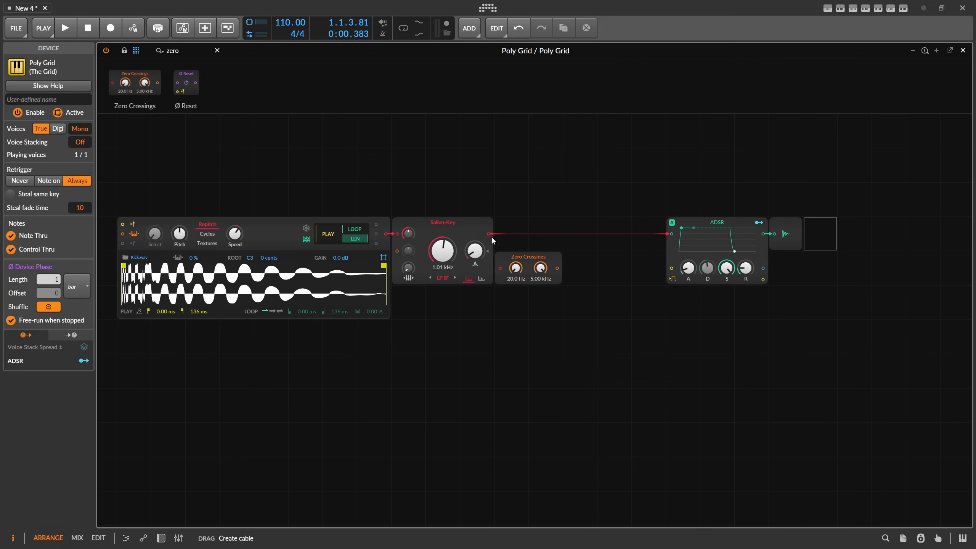
pyautogui.moveTo(489, 233); pyautogui.dragTo(499, 268)
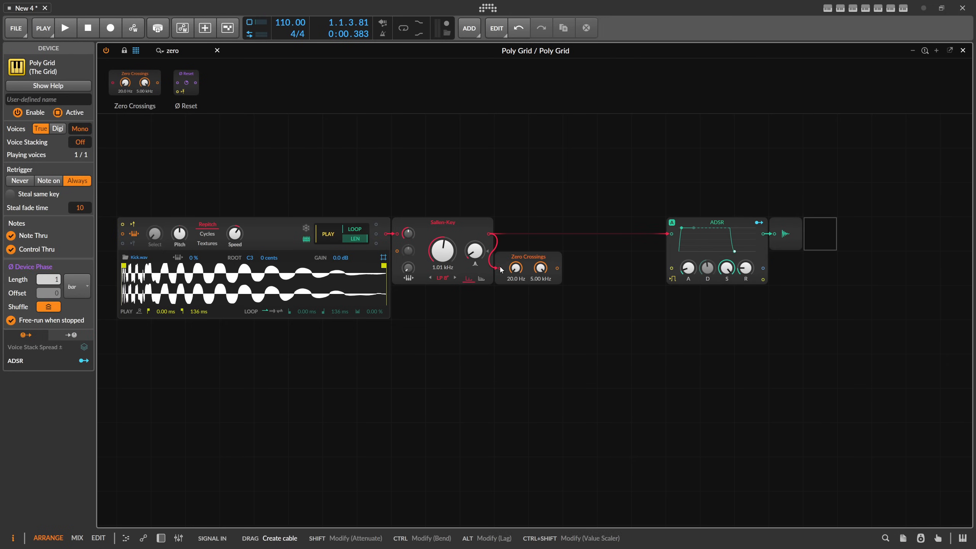
# - Search the modules for "osc", insert an Oscilloscope at the Zero Crossings output and set its mode to Fast
pyautogui.click(196, 53)
pyautogui.write('osc')
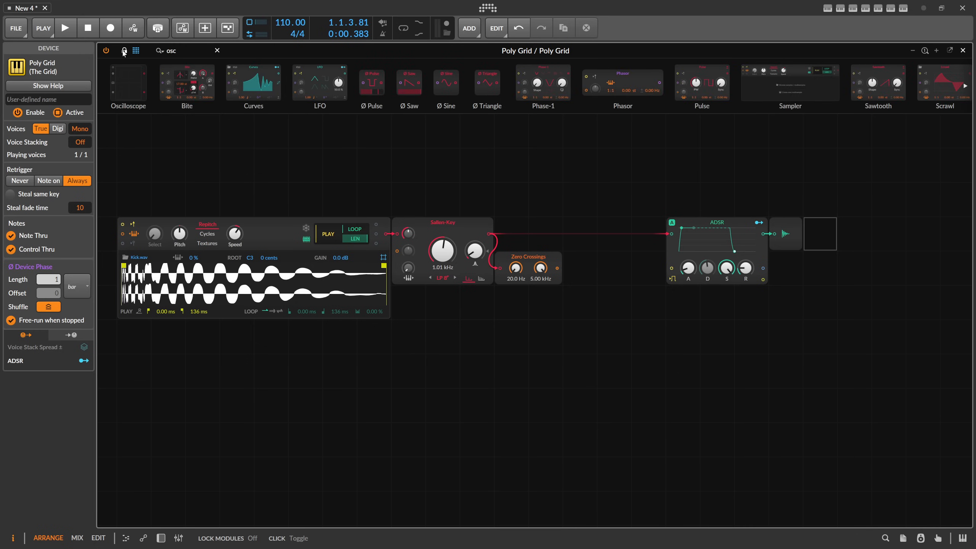
pyautogui.moveTo(128, 83)
pyautogui.mouseDown()
pyautogui.moveTo(590, 268)
pyautogui.moveTo(569, 268)
pyautogui.mouseUp()
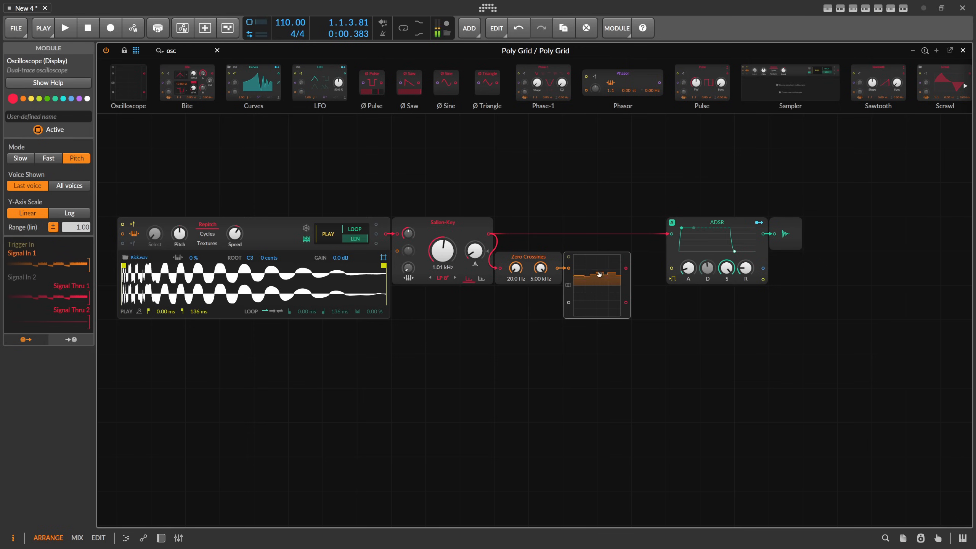
pyautogui.click(54, 158)
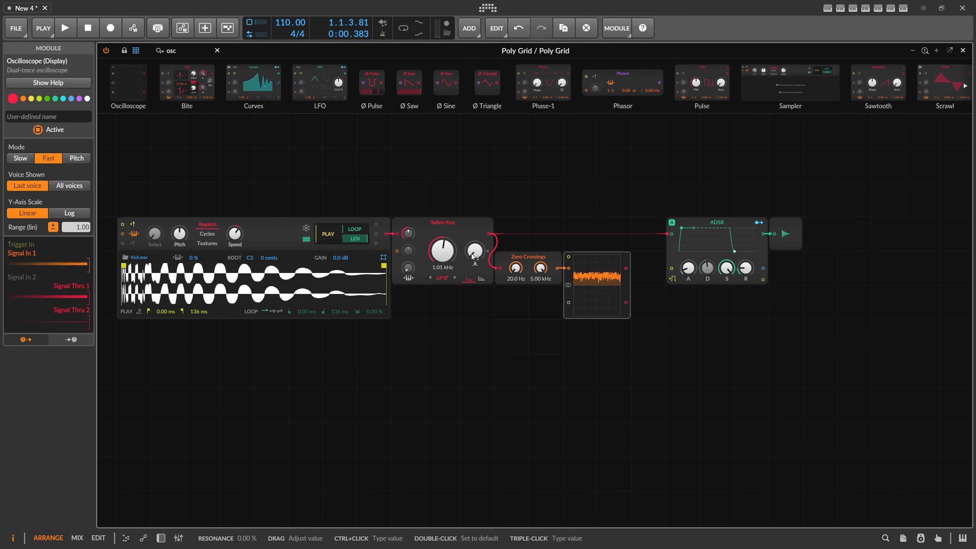
# - Deactivate the Sallen-Key filter and reactivate it to compare its effect on the pitch signal
pyautogui.rightClick(431, 226)
pyautogui.click(456, 243)
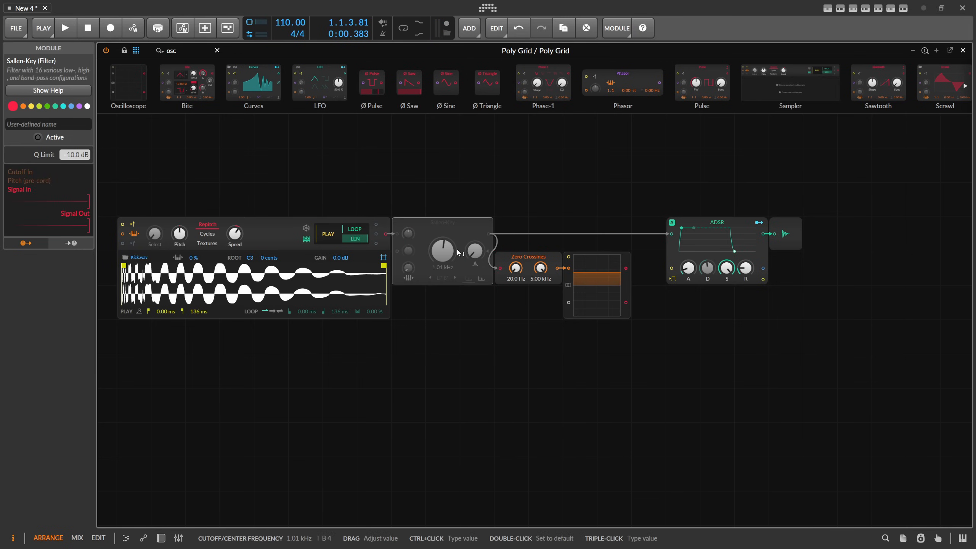
pyautogui.rightClick(457, 233)
pyautogui.click(456, 243)
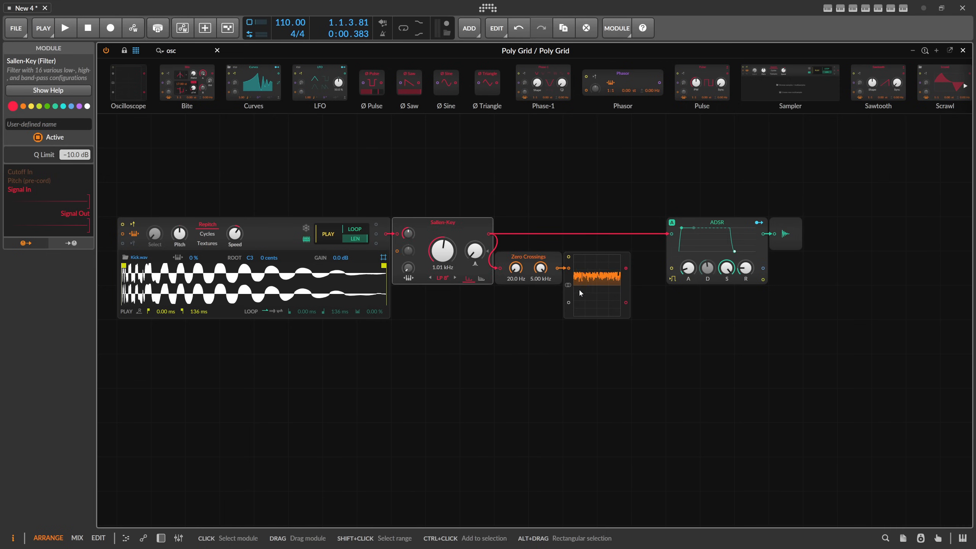
# - Search the modules for "gate", insert a Gate In below Zero Crossings and connect it to the Oscilloscope's trigger input
pyautogui.moveTo(179, 51); pyautogui.dragTo(101, 64)
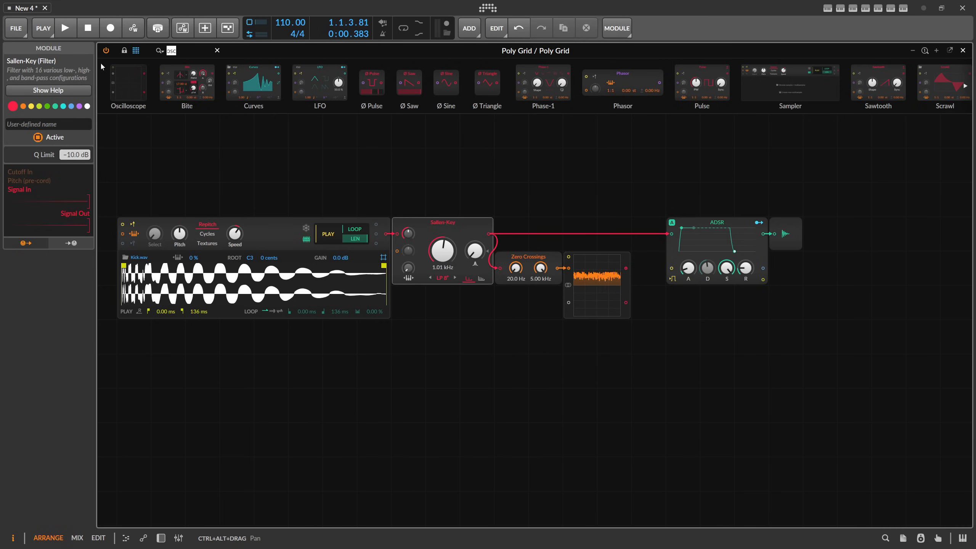
pyautogui.write('gate')
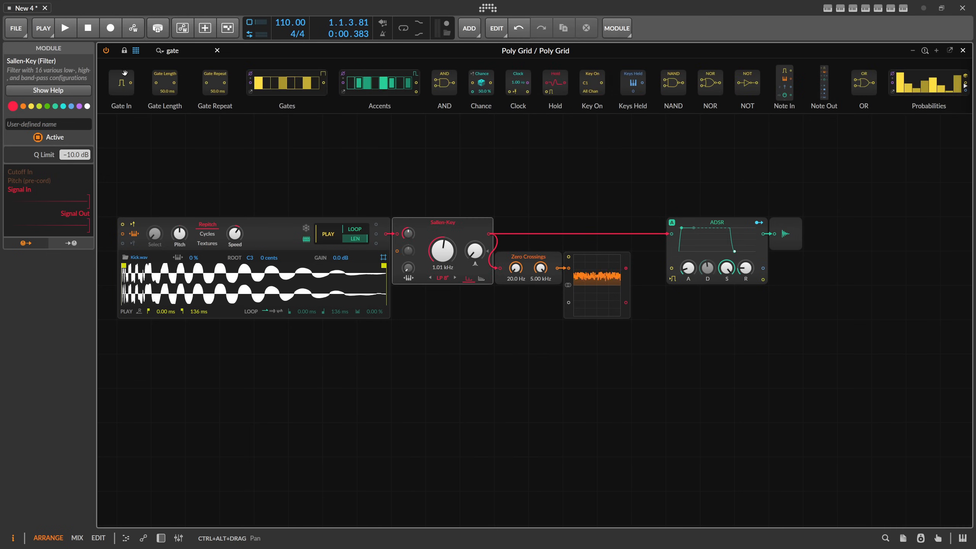
pyautogui.moveTo(130, 90); pyautogui.dragTo(568, 257)
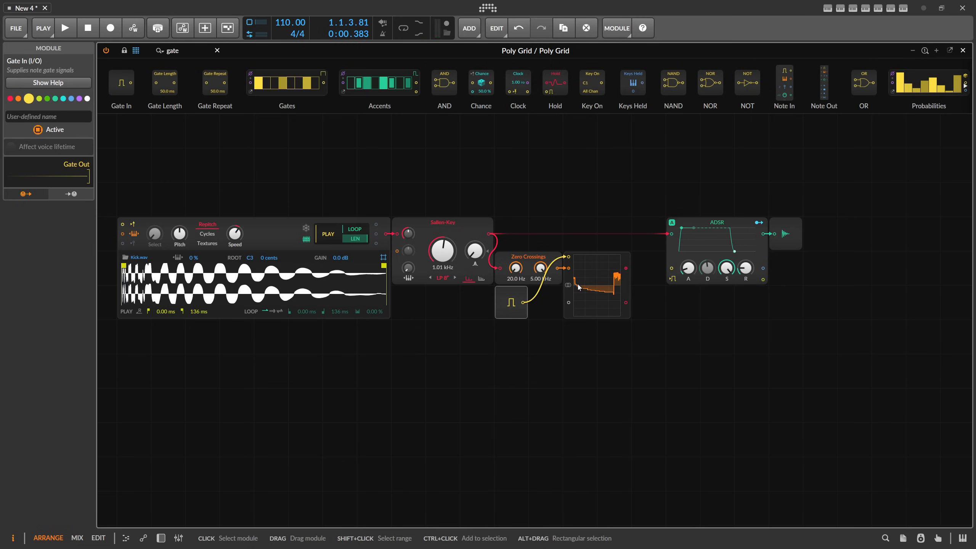
# - Examine the Kick.wav waveform cycles in the Sampler and compare them with the pitch curve on the Oscilloscope
pyautogui.scroll(4, 578, 285)
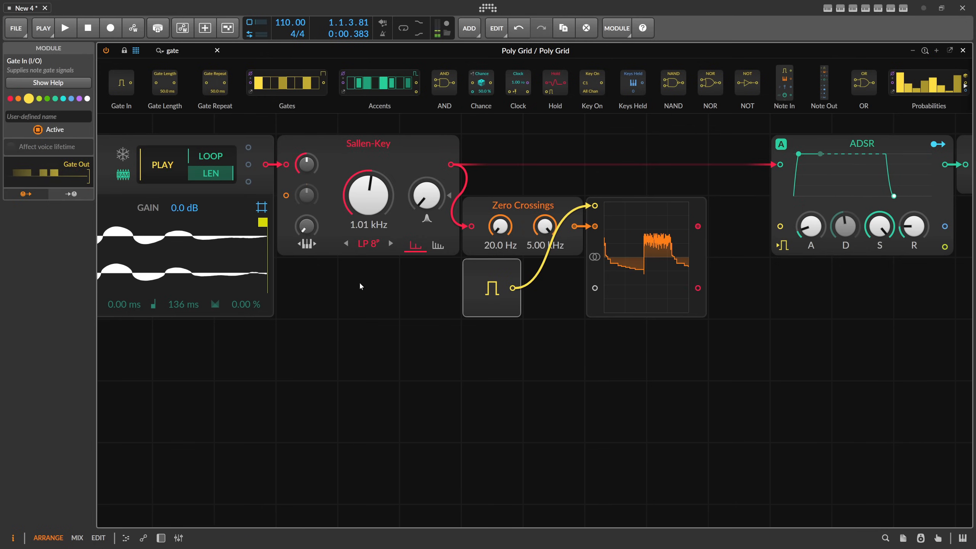
pyautogui.moveTo(224, 320); pyautogui.dragTo(669, 328)
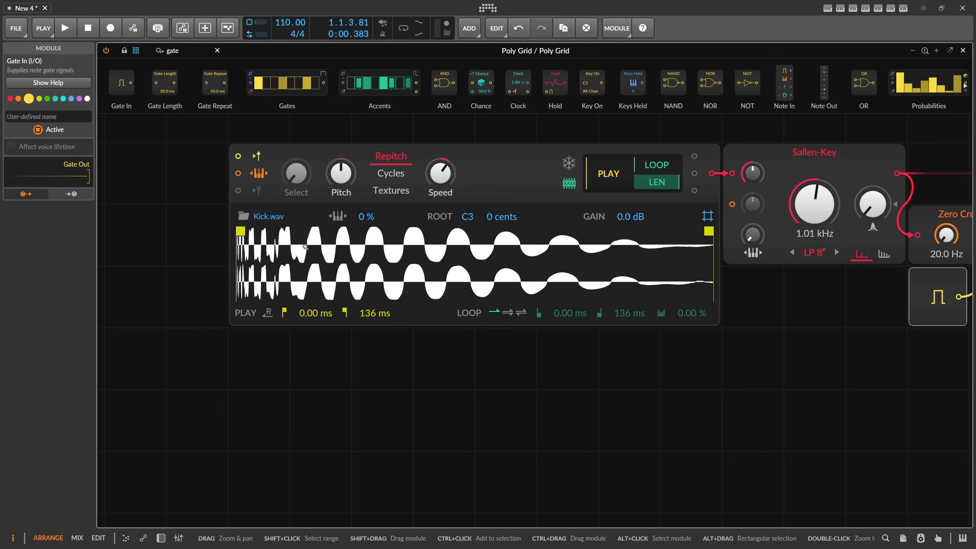
pyautogui.scroll(5, 307, 248)
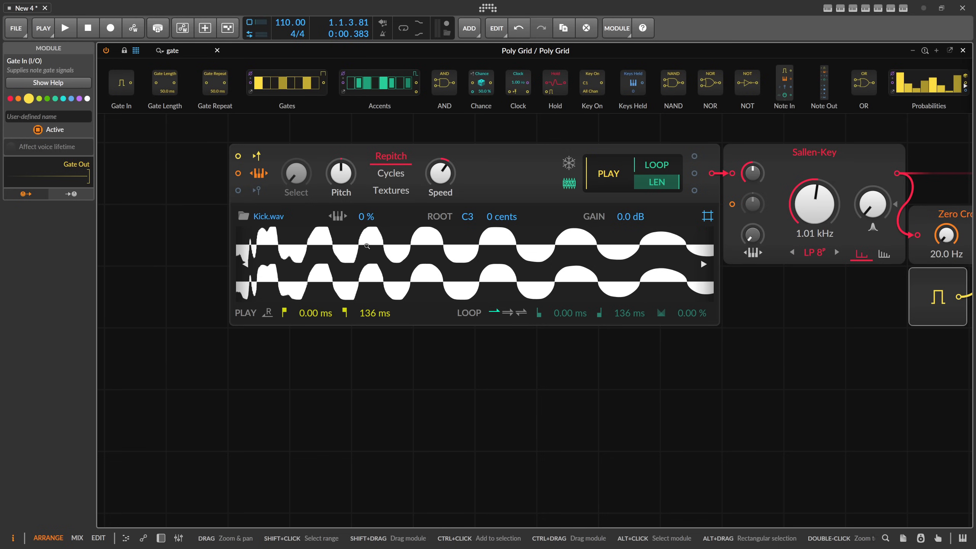
pyautogui.scroll(-5, 367, 246)
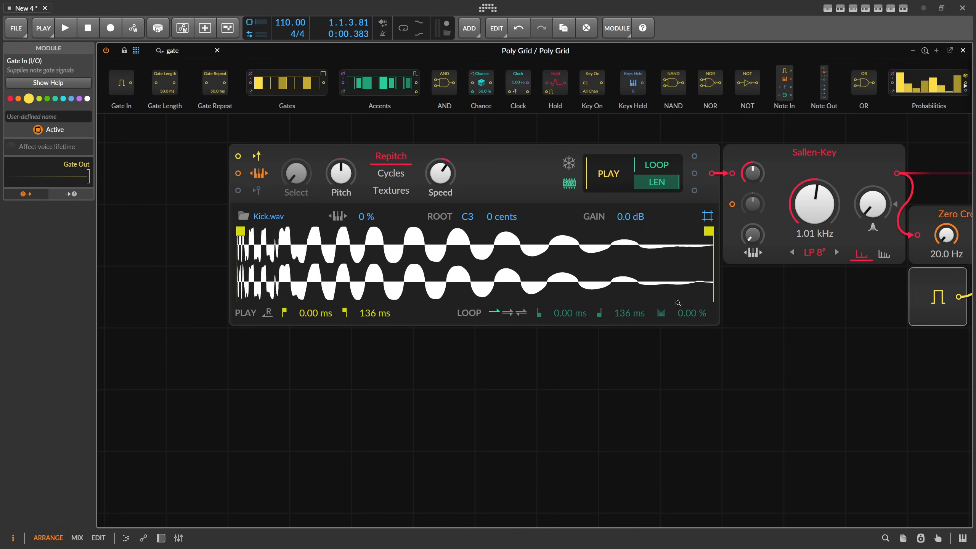
pyautogui.moveTo(788, 307); pyautogui.dragTo(333, 329)
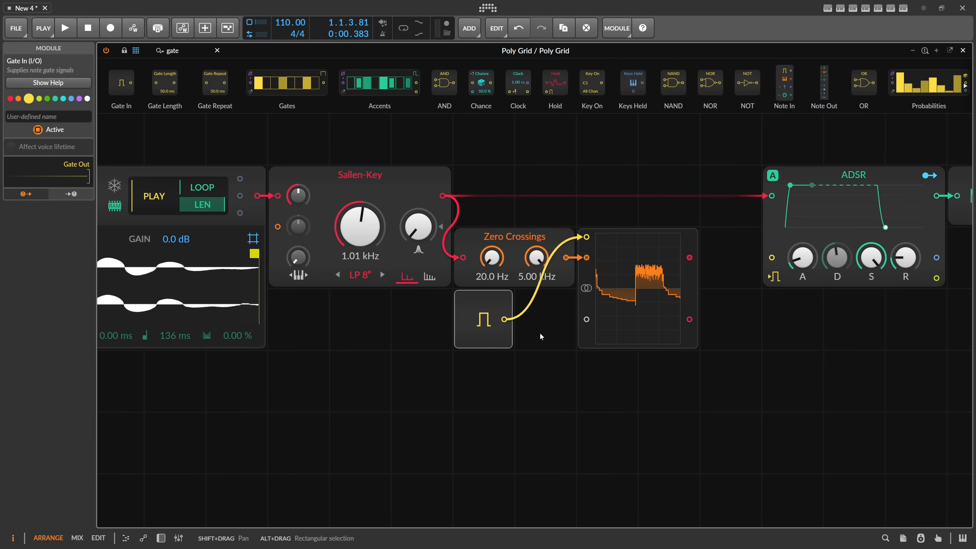
pyautogui.scroll(-3, 540, 332)
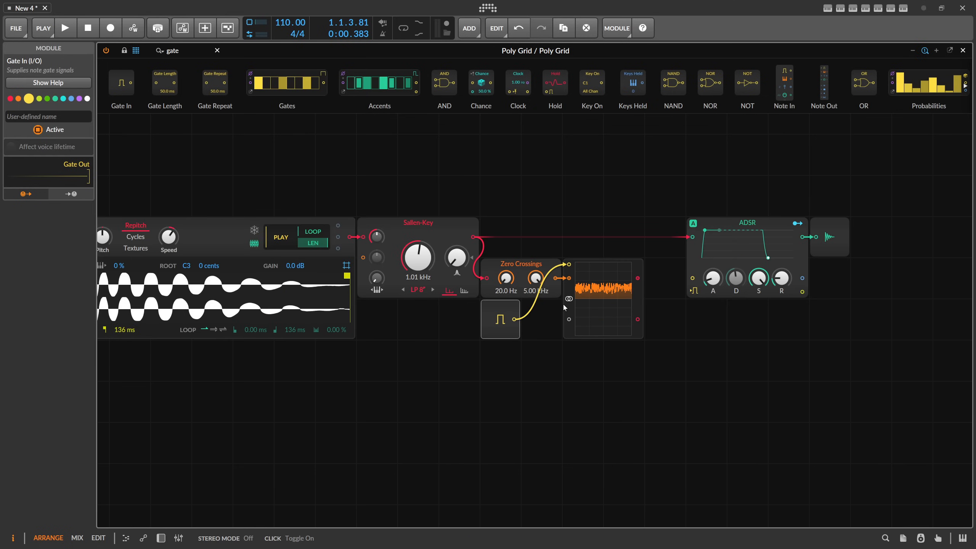
# - Close the grid editor, insert a one-bar clip at bar 1 of the Poly Grid track and add a sixteenth C3 note at its start
pyautogui.click(961, 53)
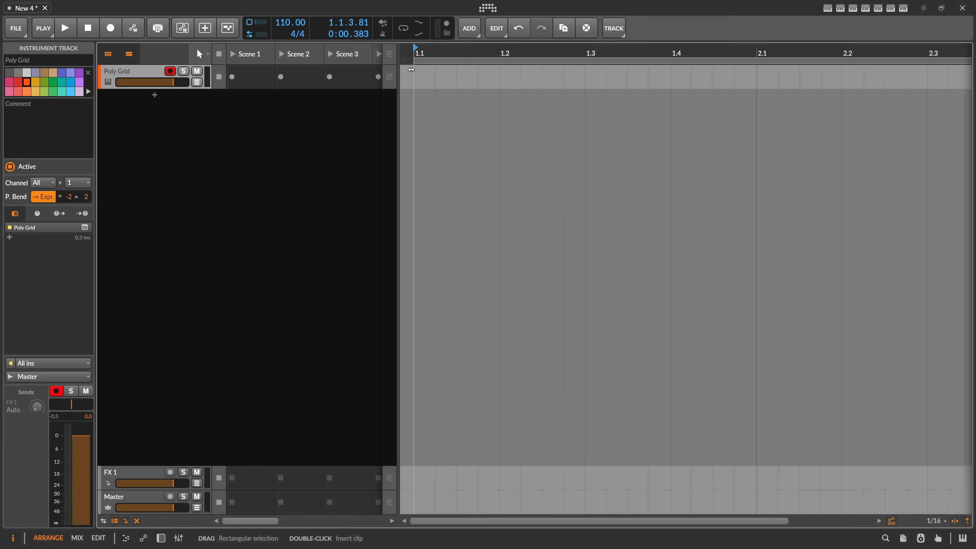
pyautogui.doubleClick(427, 77)
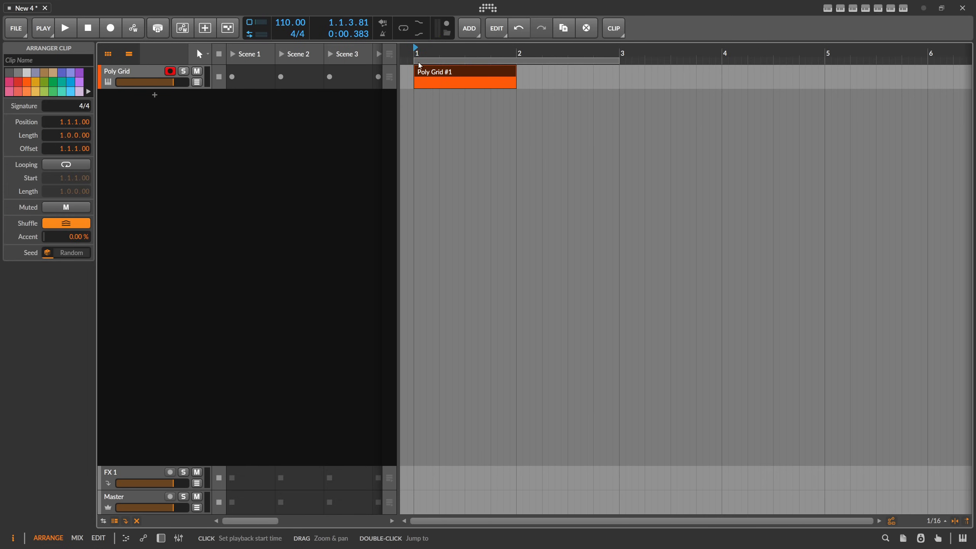
pyautogui.doubleClick(465, 79)
pyautogui.doubleClick(220, 239)
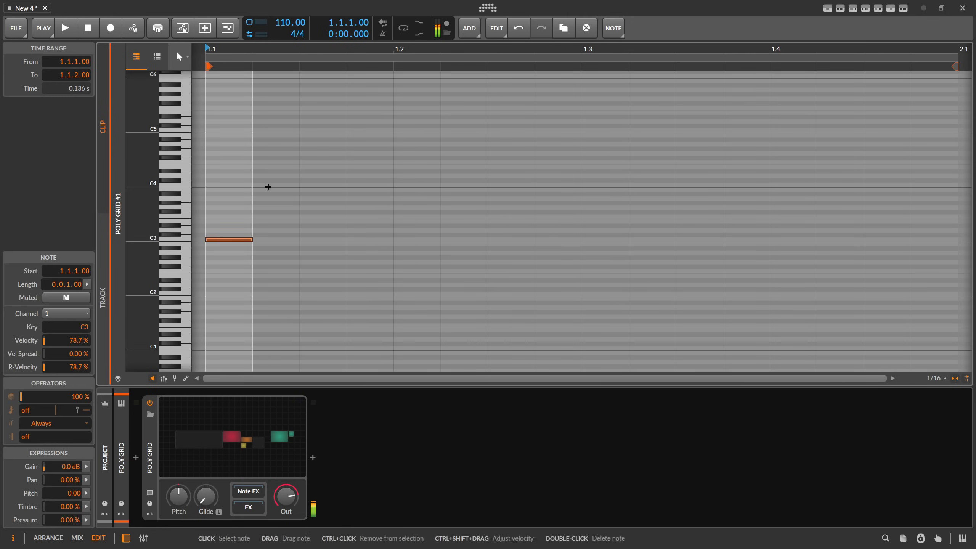
# - Enable the arranger loop, set it to the range 1.1.1.00 to 1.1.3.00 and play the looped kick briefly
pyautogui.press('Tab')
pyautogui.moveTo(621, 59); pyautogui.dragTo(445, 82)
pyautogui.click(408, 31)
pyautogui.press('space')
pyautogui.press('space')
pyautogui.click(415, 84)
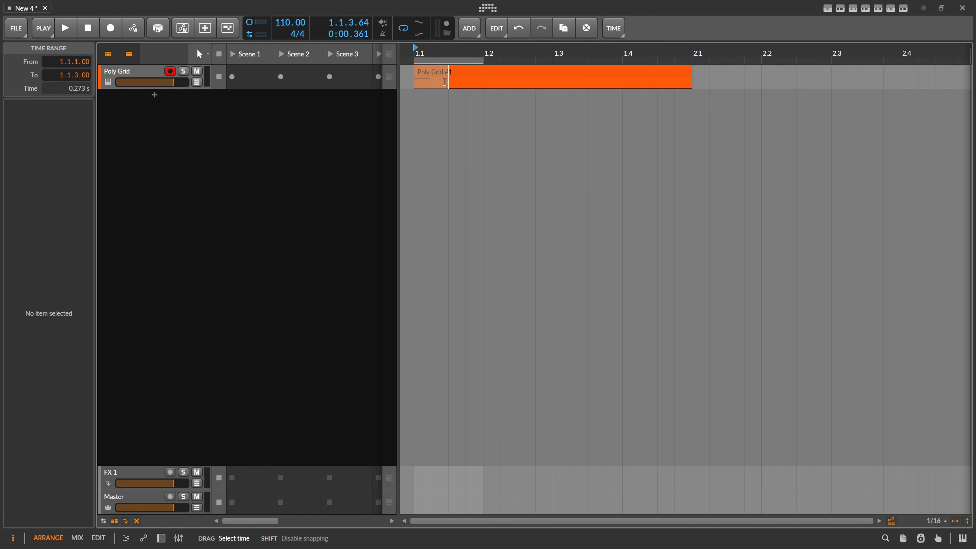
pyautogui.hotkey('ctrl', 'l')
pyautogui.press('space')
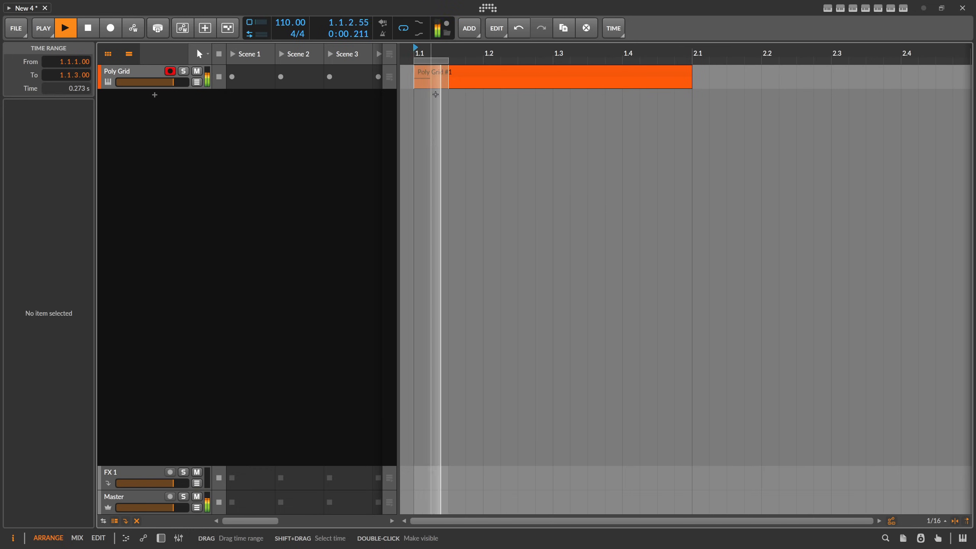
pyautogui.click(306, 125)
pyautogui.press('space')
# - Reopen the Poly Grid editor and lower the Zero Crossings high frequency to 780 Hz
pyautogui.doubleClick(153, 72)
pyautogui.click(247, 460)
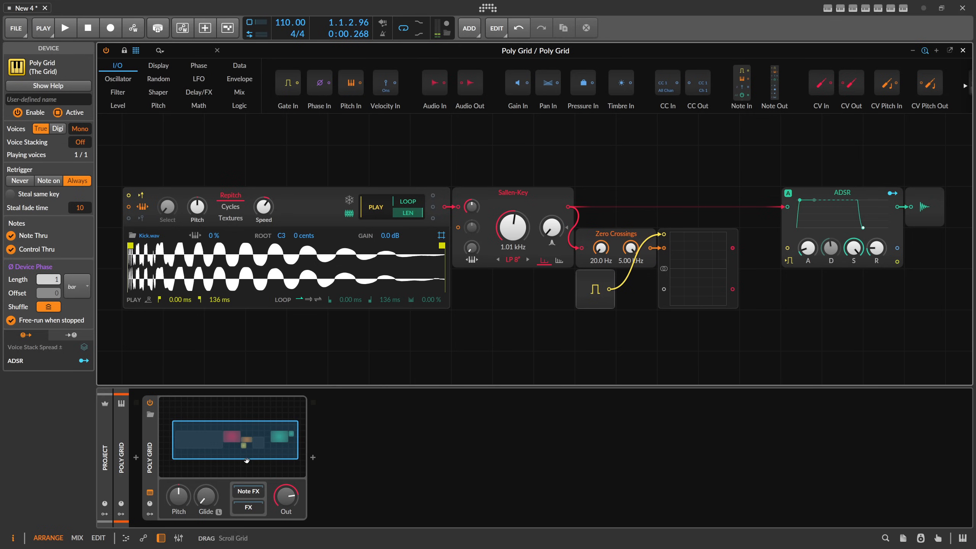
pyautogui.scroll(-1, 601, 206)
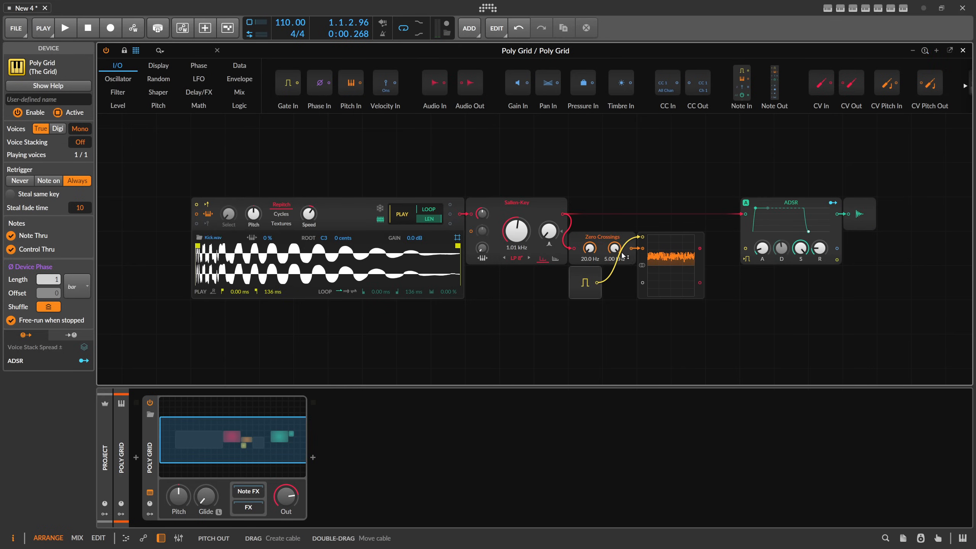
pyautogui.moveTo(615, 248); pyautogui.dragTo(615, 263)
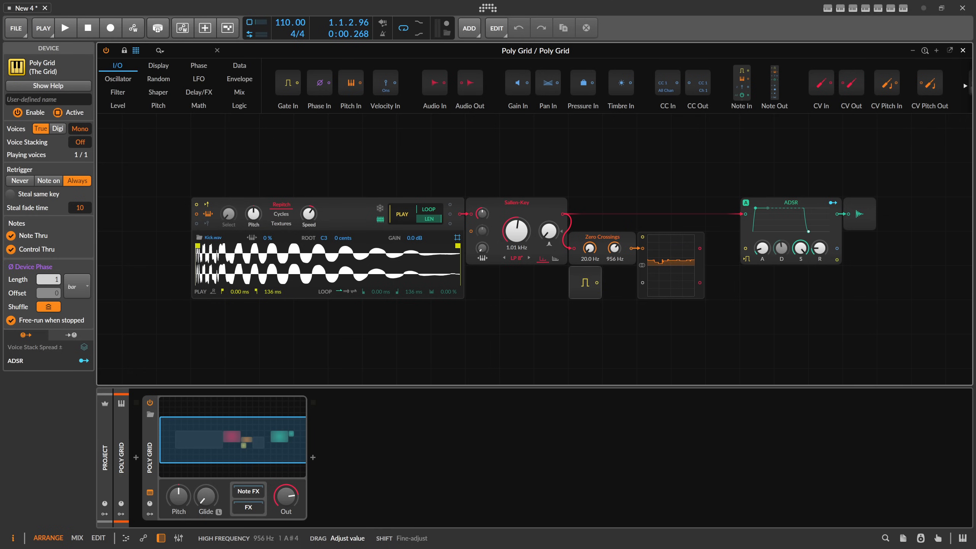
pyautogui.moveTo(614, 253); pyautogui.dragTo(642, 237)
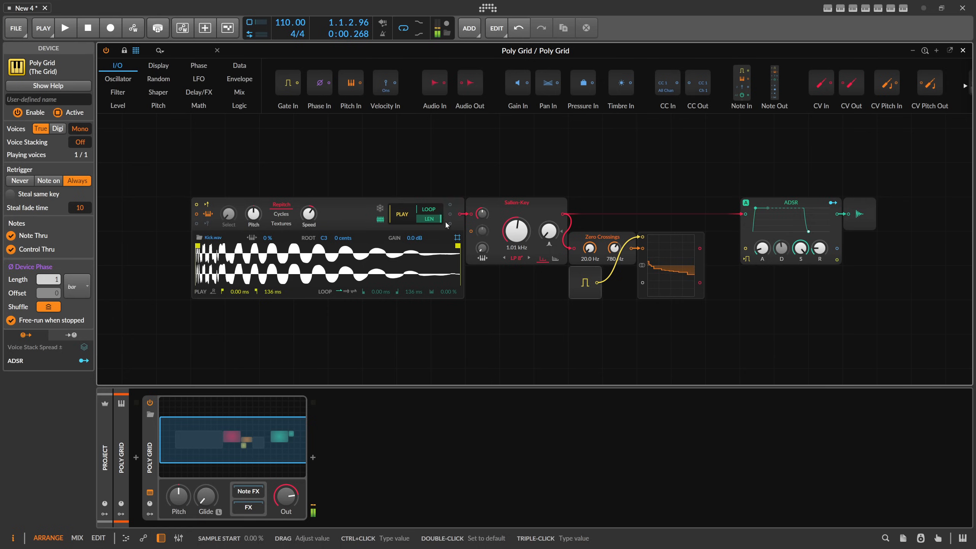
# - Widen the Oscilloscope by one grid cell and move the ADSR and Audio Out modules farther along to make room
pyautogui.moveTo(751, 310); pyautogui.dragTo(552, 276)
pyautogui.moveTo(502, 238); pyautogui.dragTo(539, 238)
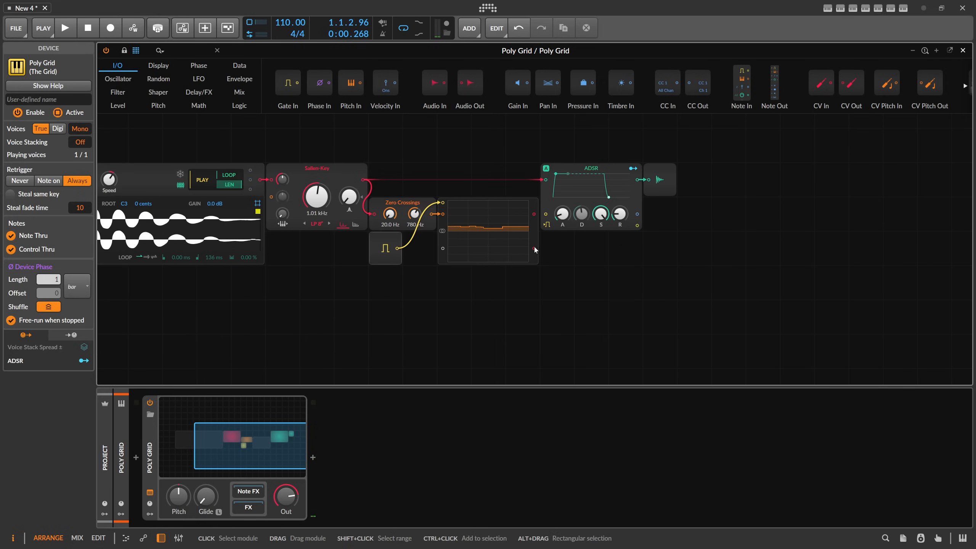
pyautogui.moveTo(728, 204); pyautogui.dragTo(796, 170)
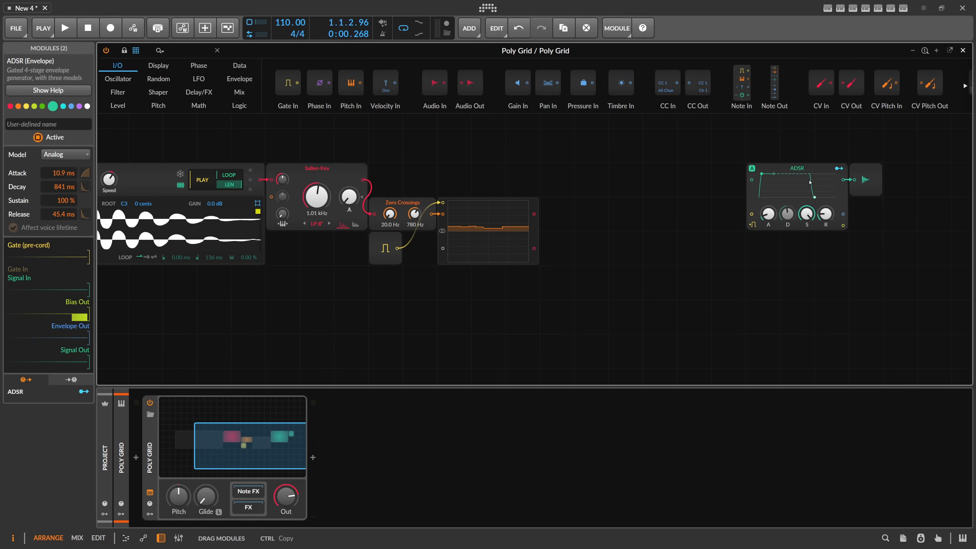
# - Search the modules for "fo", insert a Follower RF fed by the Sallen-Key output before the ADSR, and shorten its Fall time
pyautogui.moveTo(586, 168); pyautogui.dragTo(521, 169)
pyautogui.click(178, 51)
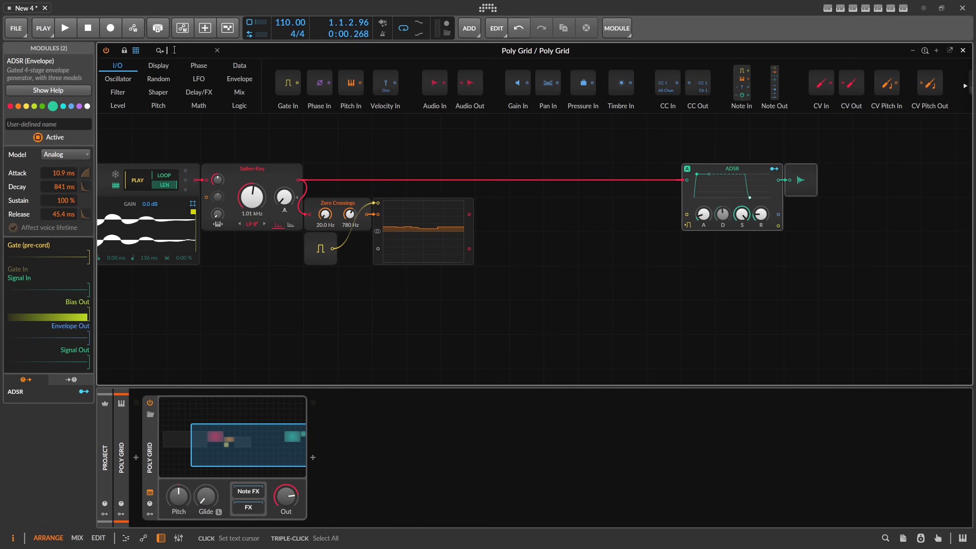
pyautogui.write('fo')
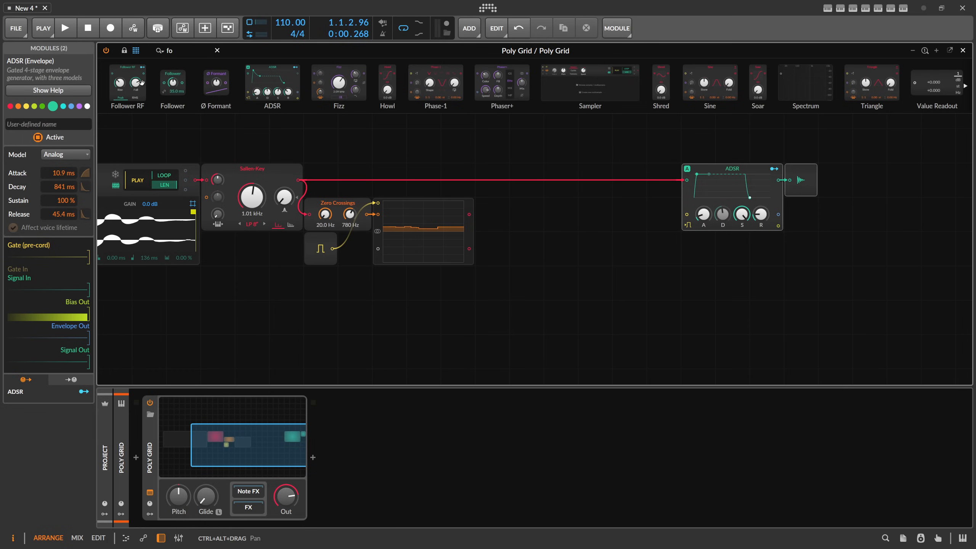
pyautogui.moveTo(141, 83); pyautogui.dragTo(553, 216)
pyautogui.moveTo(430, 187); pyautogui.dragTo(527, 250)
pyautogui.moveTo(556, 234); pyautogui.dragTo(556, 255)
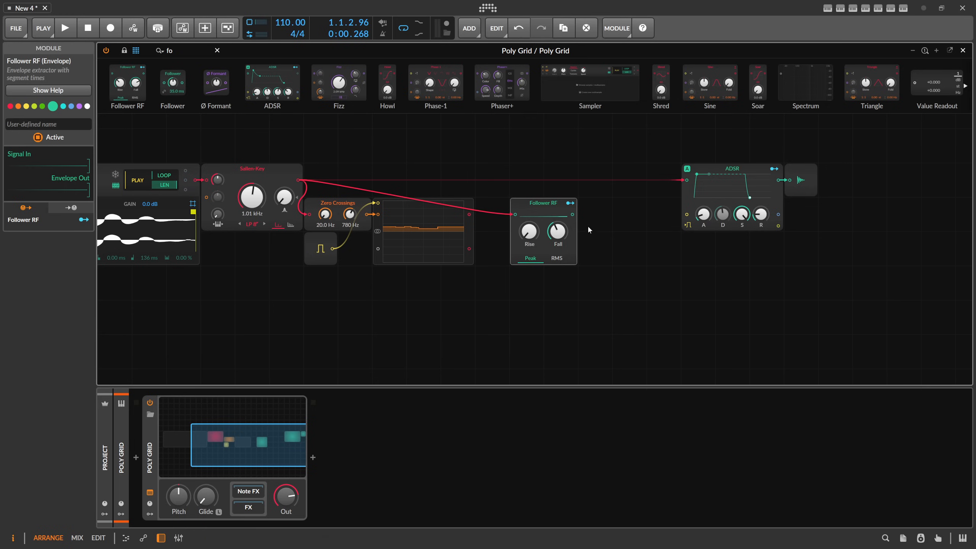
# - Copy the Oscilloscope to the spot beside the Follower RF and connect the follower's output to its first signal input
pyautogui.click(388, 229)
pyautogui.hotkey('ctrl', 'c')
pyautogui.click(594, 214)
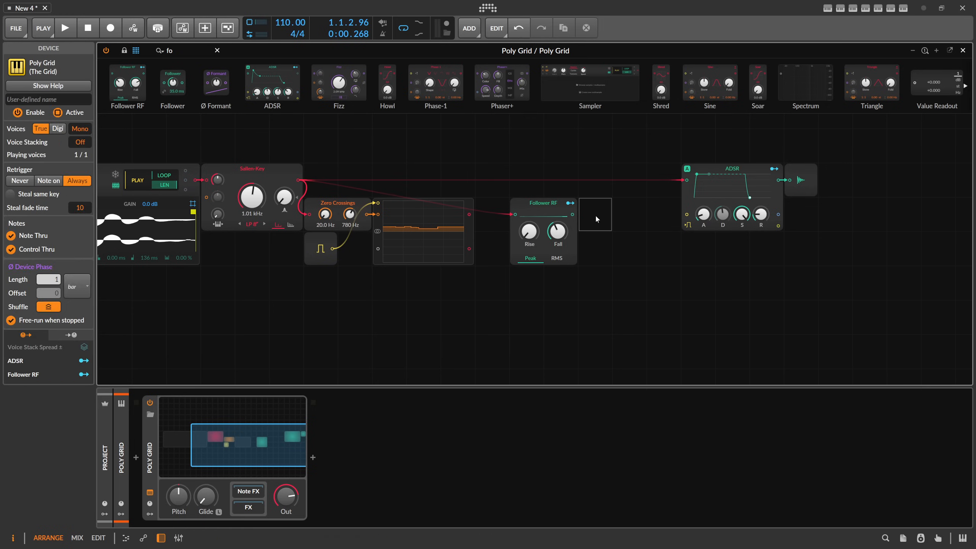
pyautogui.hotkey('ctrl', 'v')
pyautogui.moveTo(584, 215); pyautogui.dragTo(573, 214)
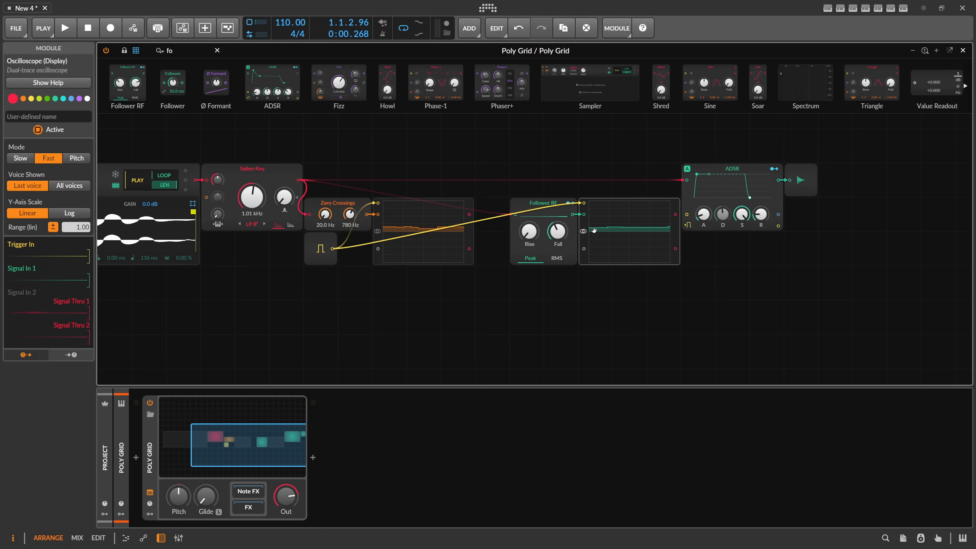
# - Move the Gate In module directly above Zero Crossings and fine-tune the Follower RF's Fall time
pyautogui.moveTo(332, 248); pyautogui.dragTo(324, 188)
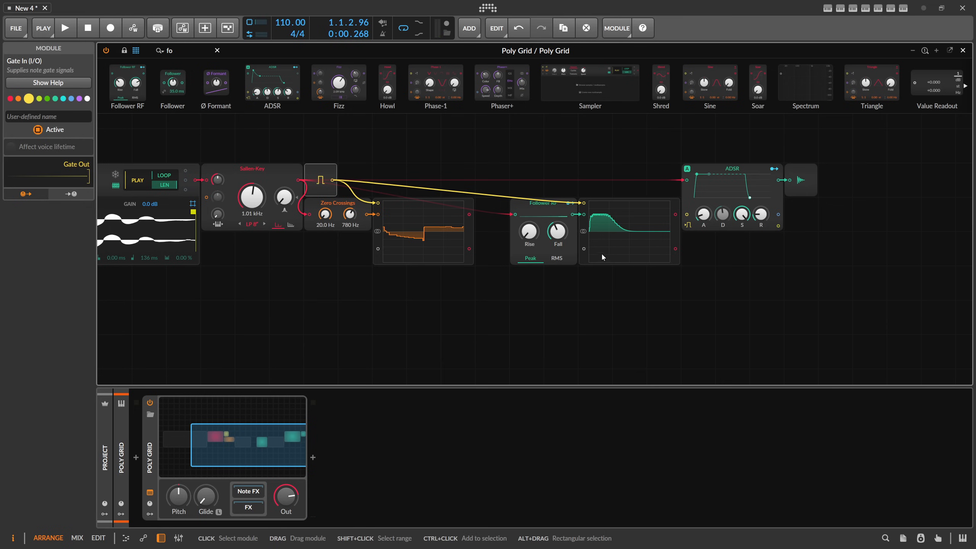
pyautogui.scroll(3, 628, 285)
pyautogui.moveTo(685, 302); pyautogui.dragTo(563, 339)
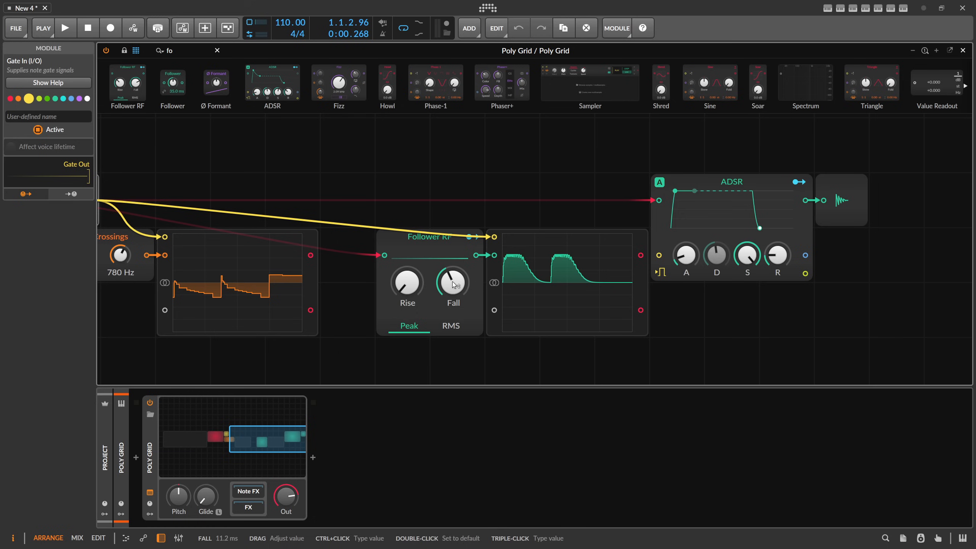
pyautogui.moveTo(453, 284)
pyautogui.mouseDown()
pyautogui.moveTo(453, 253)
pyautogui.moveTo(453, 292)
pyautogui.mouseUp()
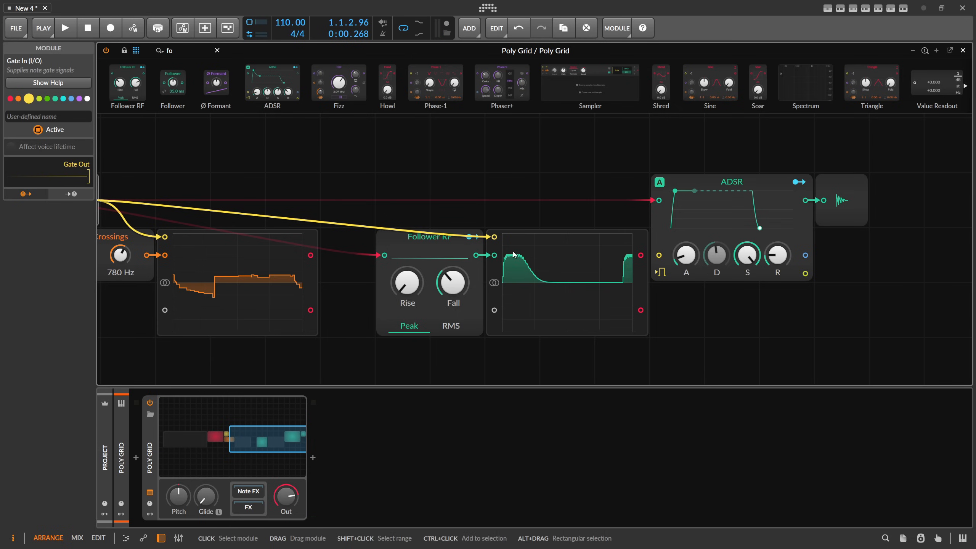
pyautogui.moveTo(453, 282)
pyautogui.mouseDown()
pyautogui.moveTo(469, 250)
pyautogui.moveTo(448, 290)
pyautogui.mouseUp()
pyautogui.scroll(-2, 441, 275)
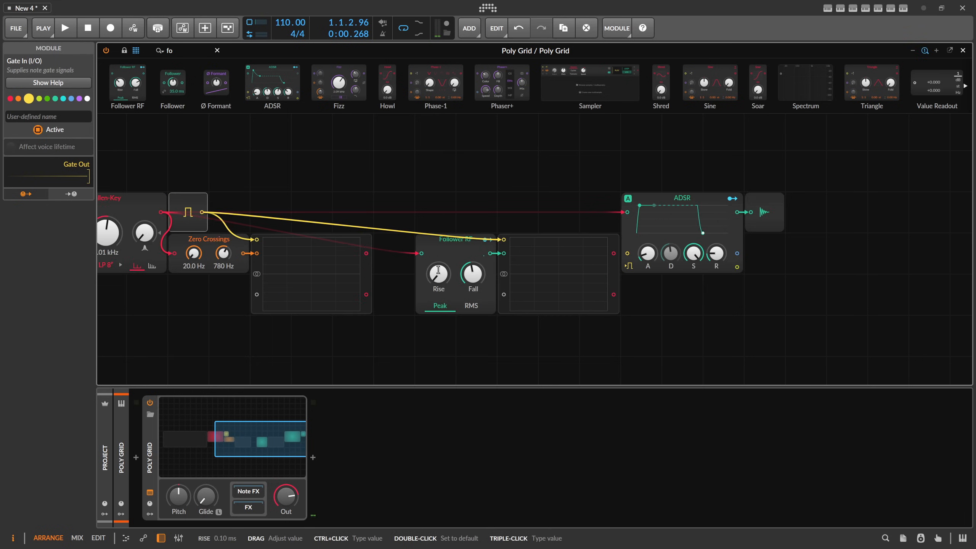
# - Search the modules for "sine" and place a Sine oscillator in the free space below the existing chain
pyautogui.moveTo(368, 216); pyautogui.dragTo(432, 181)
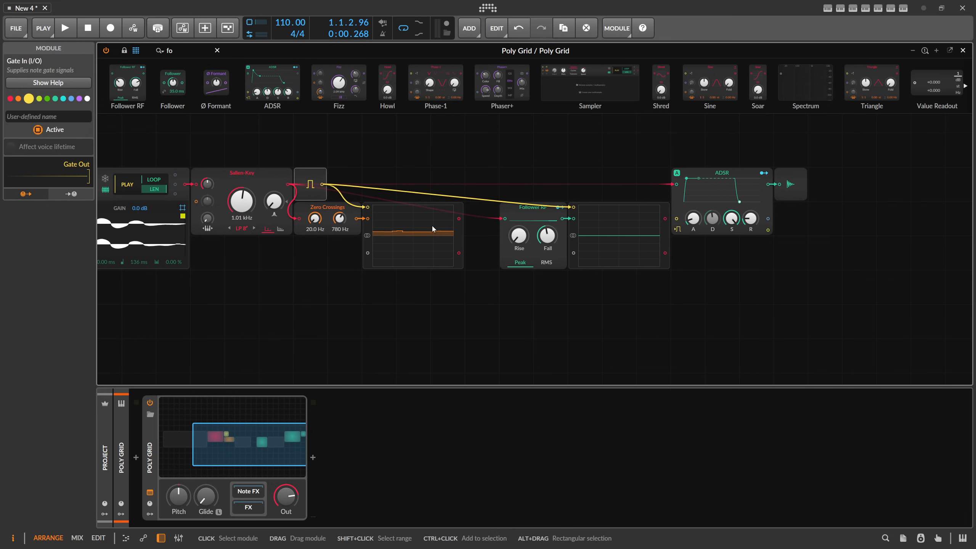
pyautogui.scroll(-1, 421, 219)
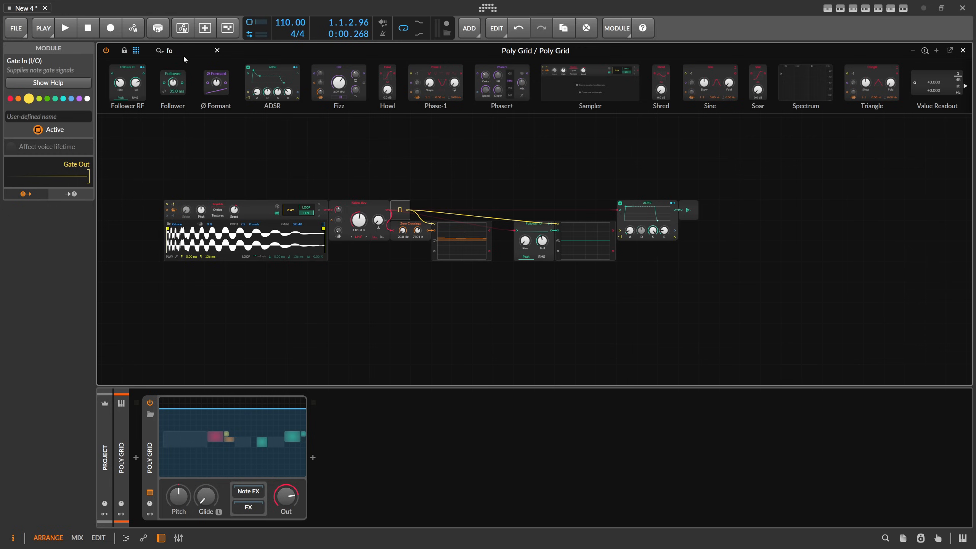
pyautogui.moveTo(183, 56); pyautogui.dragTo(131, 57)
pyautogui.press('BackSpace')
pyautogui.write('sine')
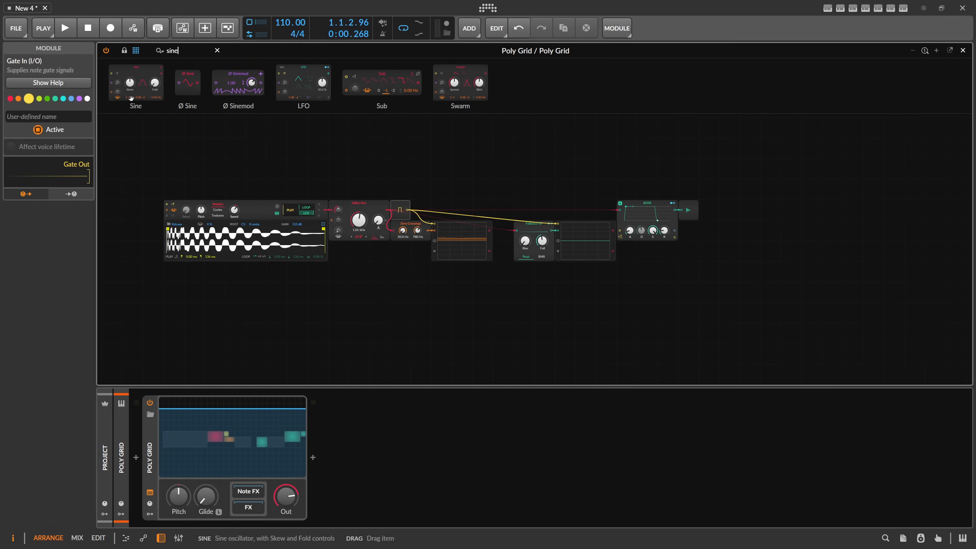
pyautogui.moveTo(131, 99); pyautogui.dragTo(477, 358)
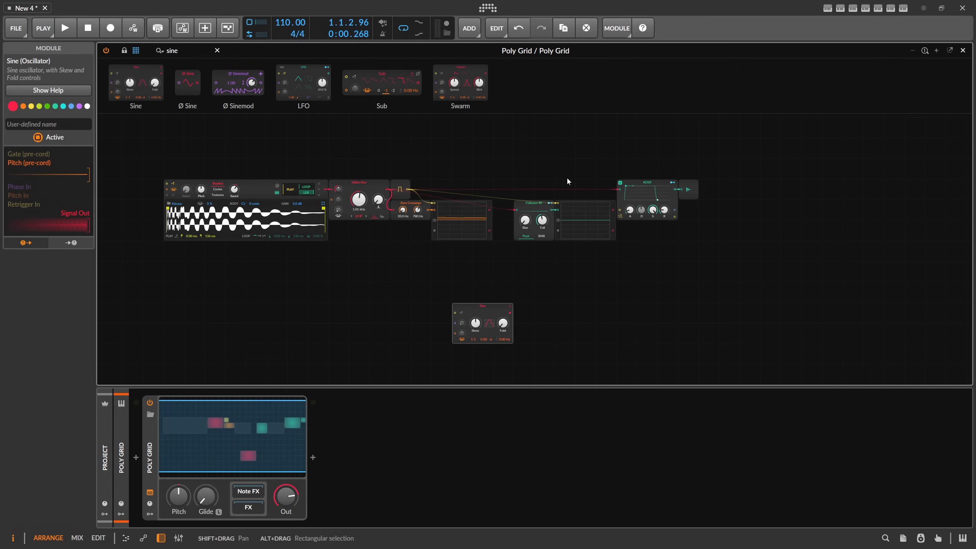
# - Search the modules for "seg" and insert a Segments envelope directly after the Sine oscillator
pyautogui.click(204, 51)
pyautogui.press('BackSpace')
pyautogui.press('BackSpace')
pyautogui.press('BackSpace')
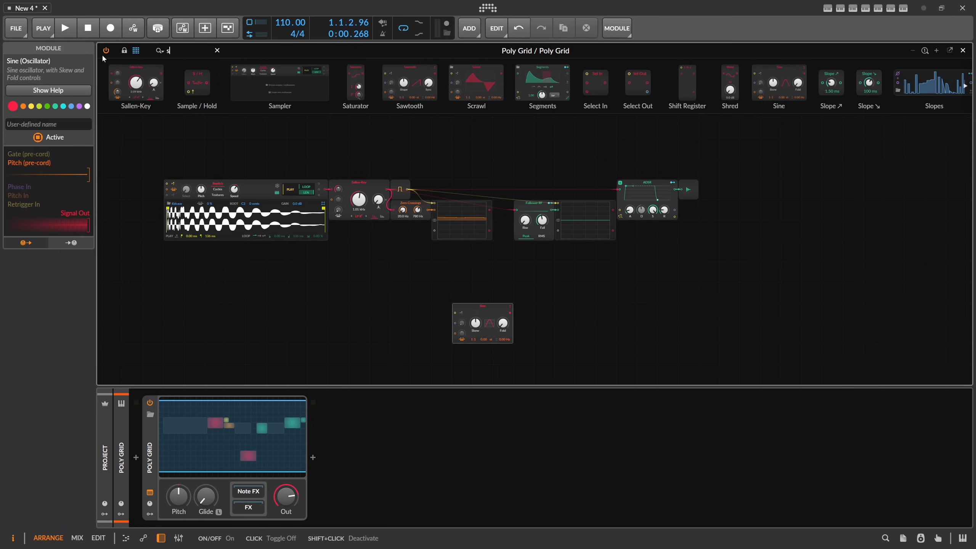
pyautogui.press('BackSpace')
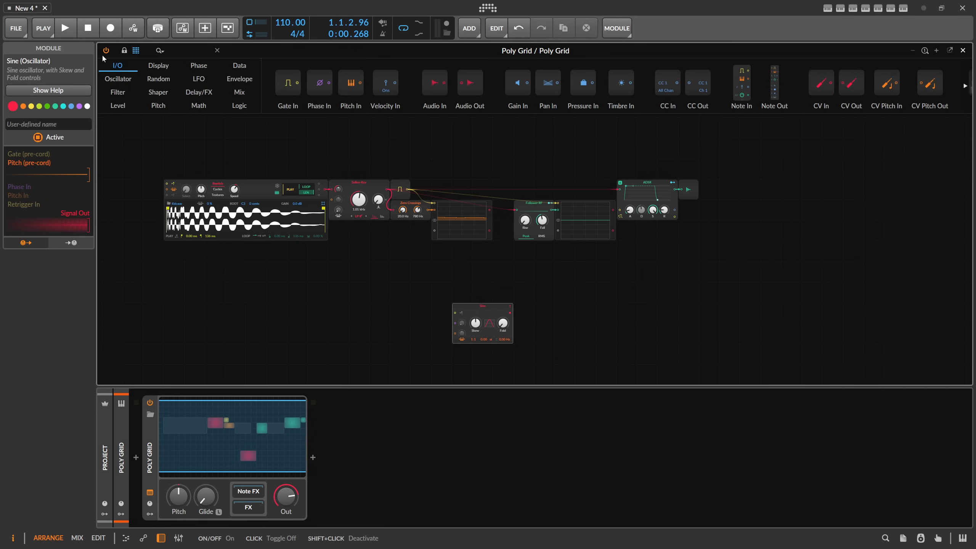
pyautogui.write('seg')
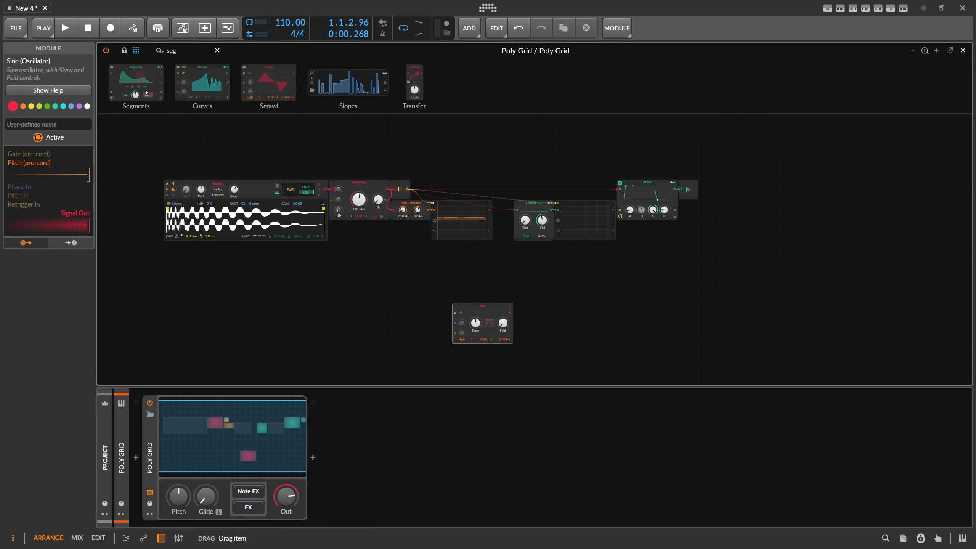
pyautogui.moveTo(146, 93); pyautogui.dragTo(521, 121)
pyautogui.scroll(3, 527, 308)
pyautogui.scroll(1, 528, 308)
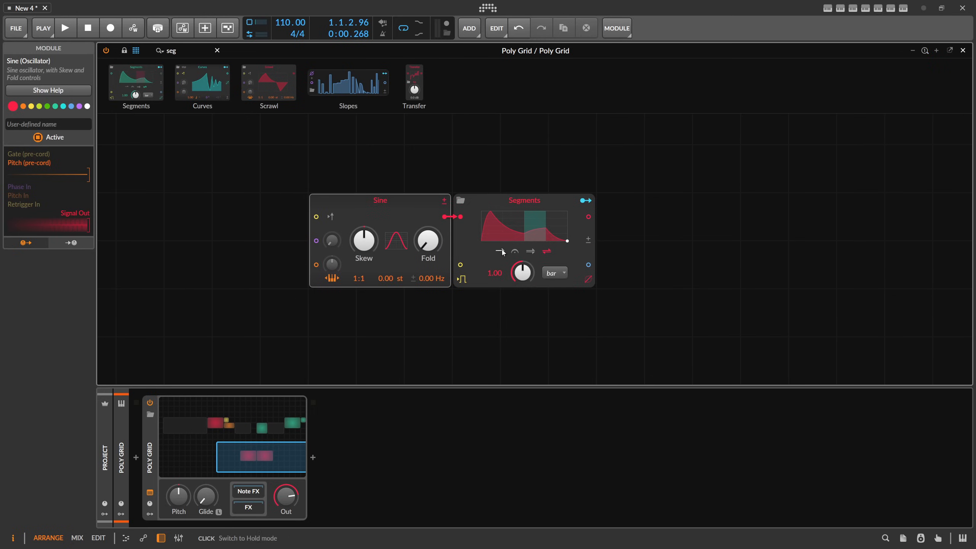
# - Reshape the Segments envelope without a loop to hold 100 % until its final decay, and set the timebase to 8th note
pyautogui.click(499, 232)
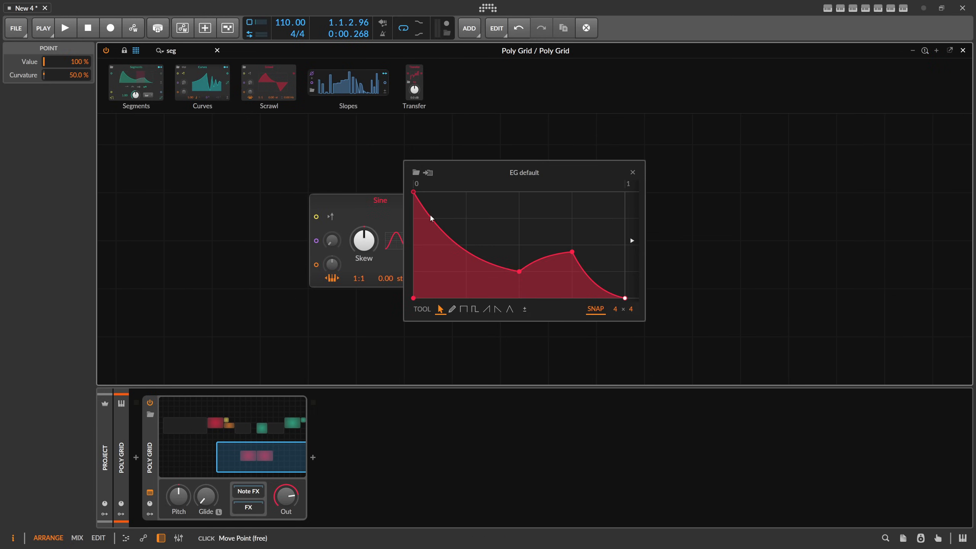
pyautogui.doubleClick(519, 271)
pyautogui.moveTo(573, 252); pyautogui.dragTo(572, 191)
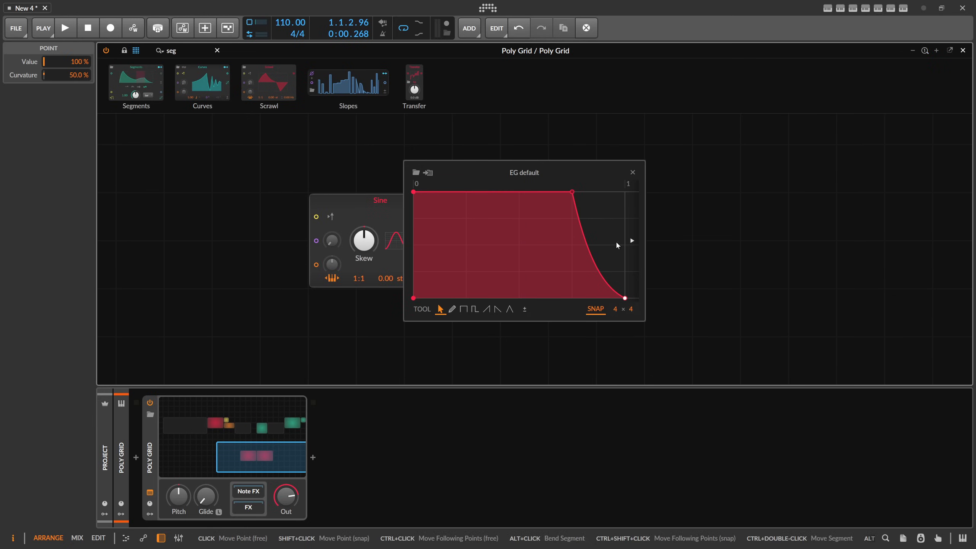
pyautogui.click(632, 172)
pyautogui.click(557, 273)
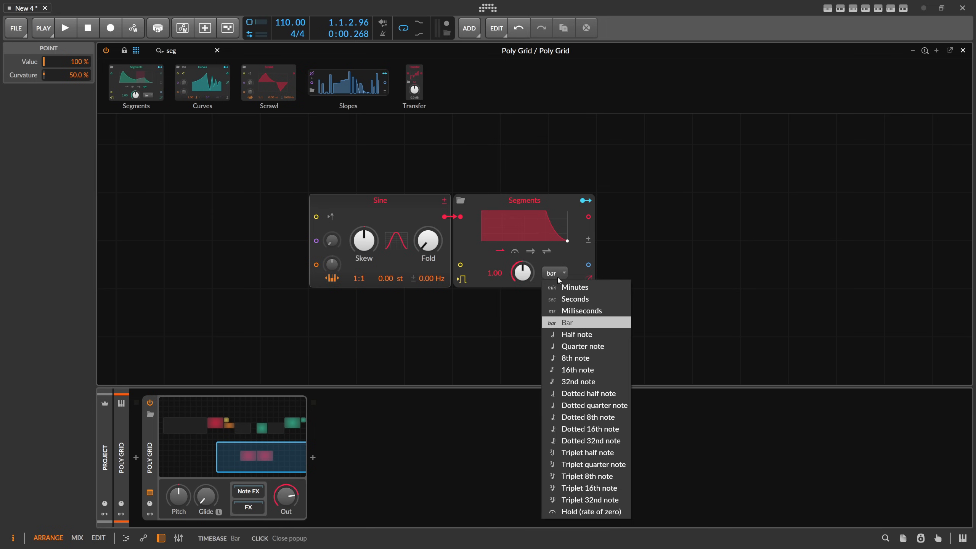
pyautogui.click(592, 358)
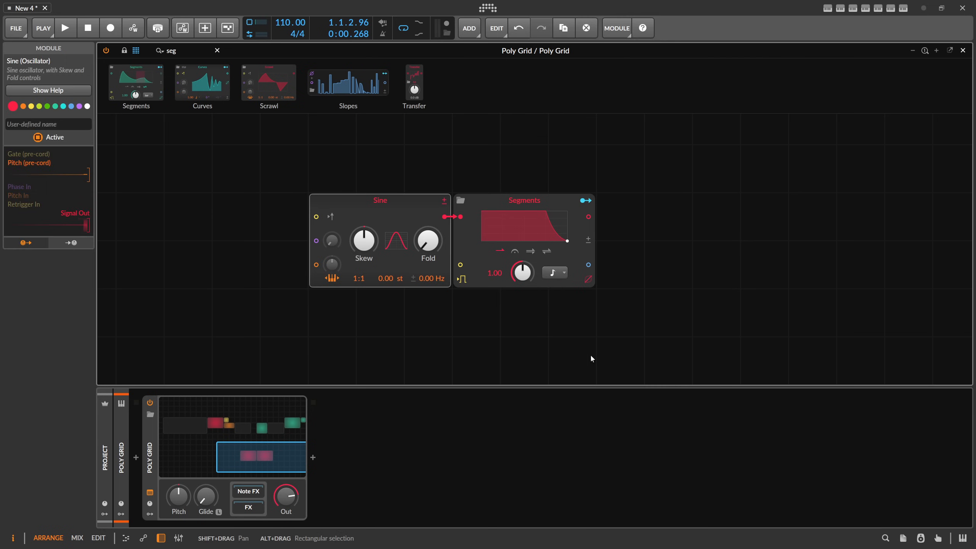
# - Move the Audio Out from behind the ADSR to beside Segments and connect the Segments signal output to it
pyautogui.scroll(-1, 545, 146)
pyautogui.scroll(-1, 599, 149)
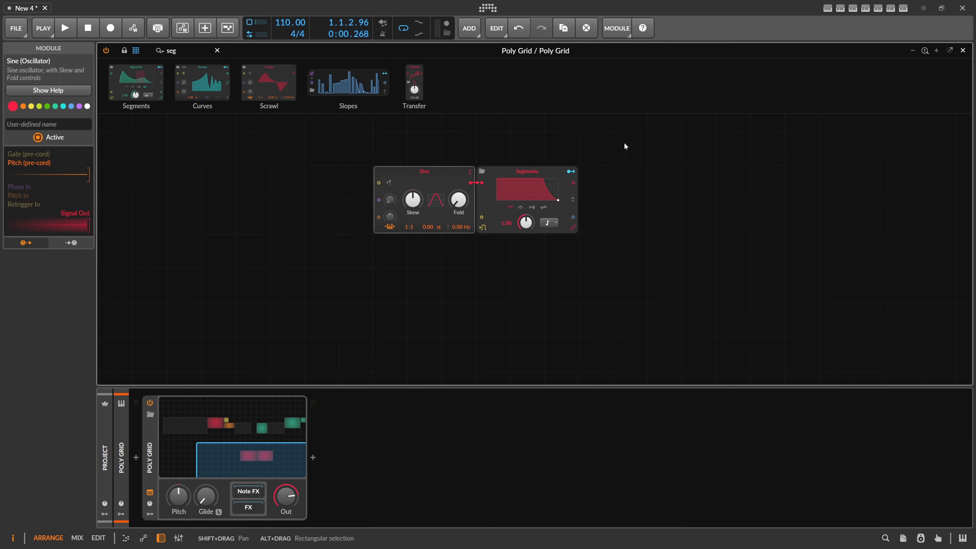
pyautogui.moveTo(632, 141); pyautogui.dragTo(547, 292)
pyautogui.scroll(-1, 649, 166)
pyautogui.scroll(2, 675, 169)
pyautogui.click(675, 170)
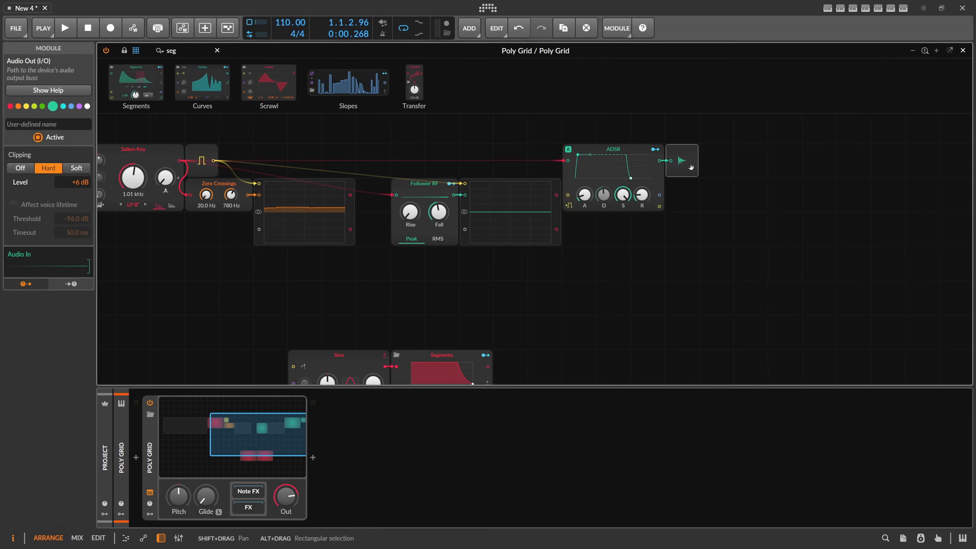
pyautogui.moveTo(671, 163); pyautogui.dragTo(532, 369)
pyautogui.scroll(-2, 499, 319)
pyautogui.moveTo(493, 298); pyautogui.dragTo(534, 298)
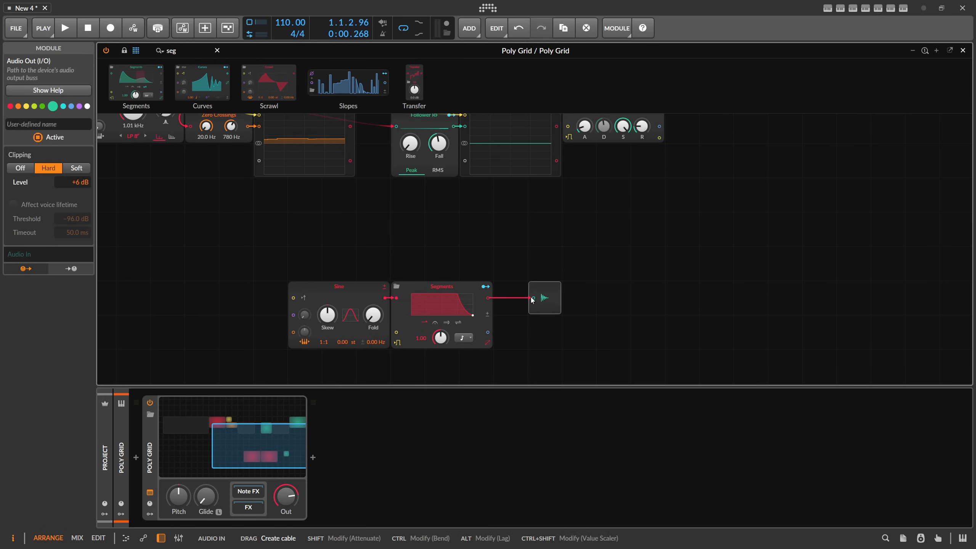
# - Connect the Zero Crossings pitch output to the Sine oscillator's pitch input
pyautogui.moveTo(503, 250); pyautogui.dragTo(605, 255)
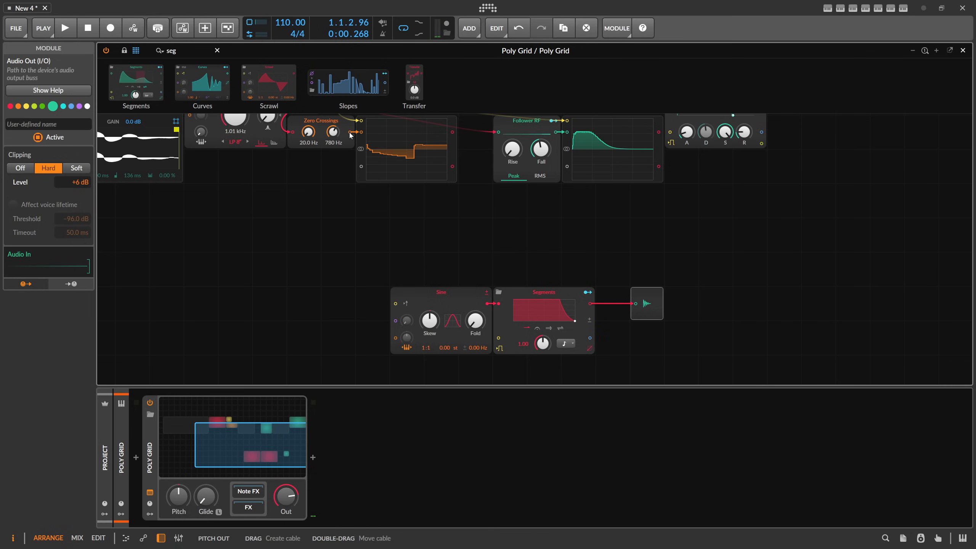
pyautogui.moveTo(351, 132); pyautogui.dragTo(351, 261)
pyautogui.moveTo(275, 255); pyautogui.dragTo(395, 337)
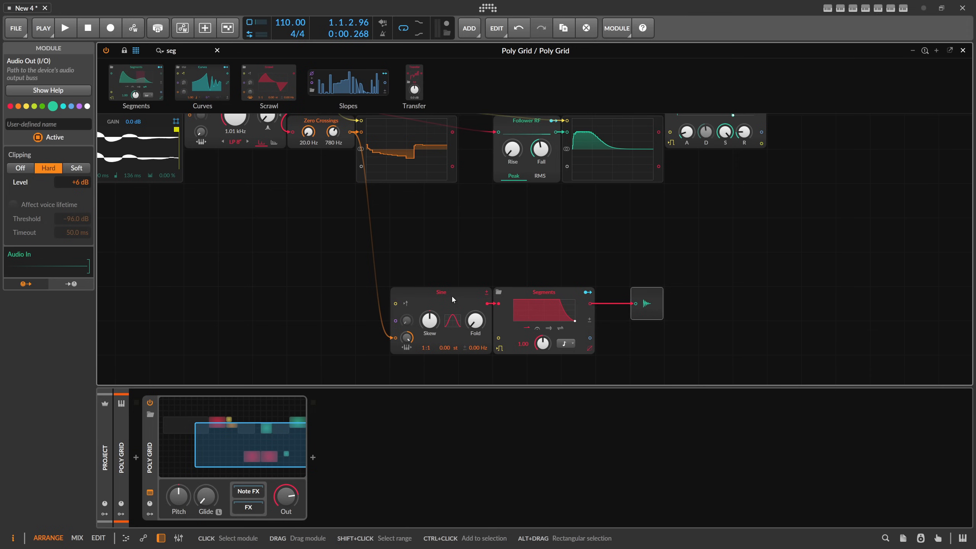
pyautogui.scroll(1, 451, 297)
pyautogui.scroll(-1, 741, 351)
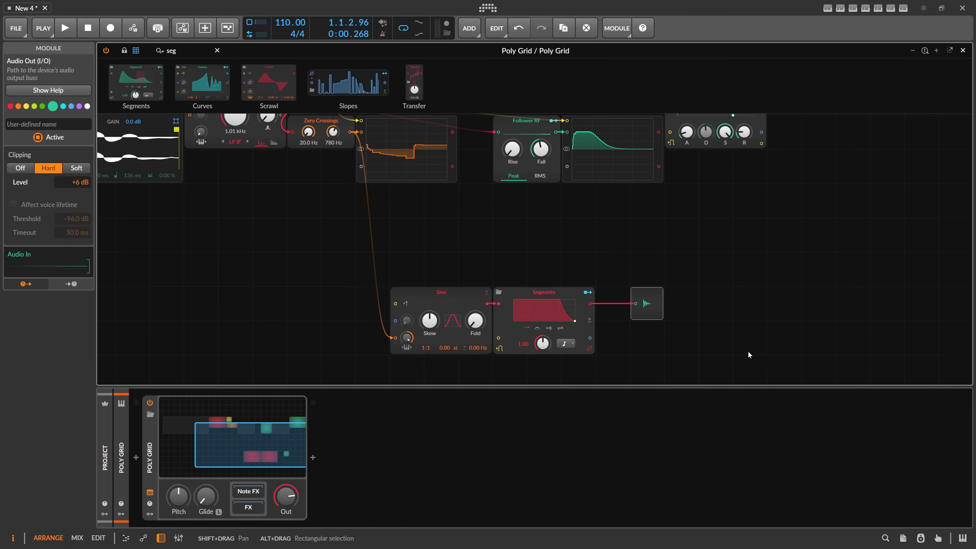
# - Shift Segments and Audio Out farther along, search the modules for "mult", and insert a Multiply directly after the Sine
pyautogui.moveTo(778, 354); pyautogui.dragTo(647, 291)
pyautogui.scroll(1, 592, 239)
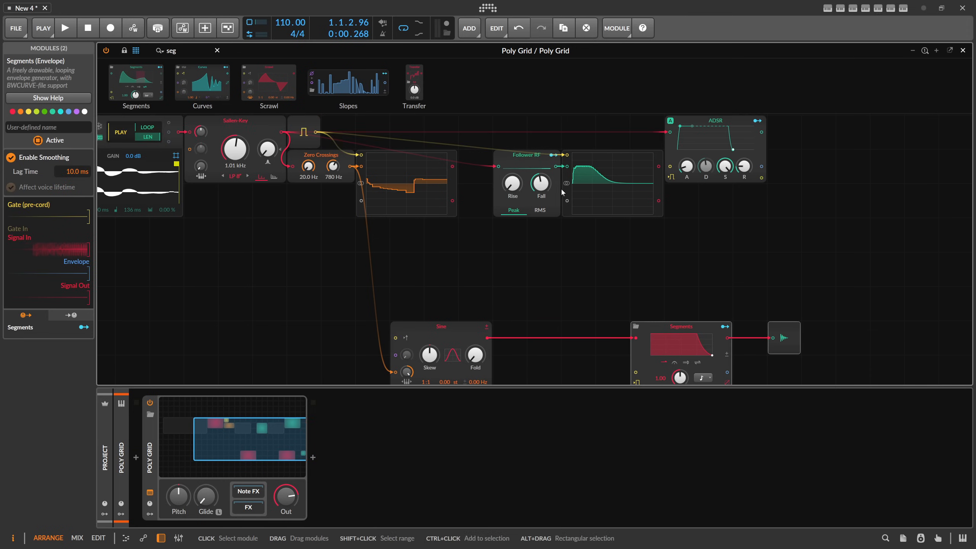
pyautogui.click(162, 55)
pyautogui.press('BackSpace')
pyautogui.write('mult')
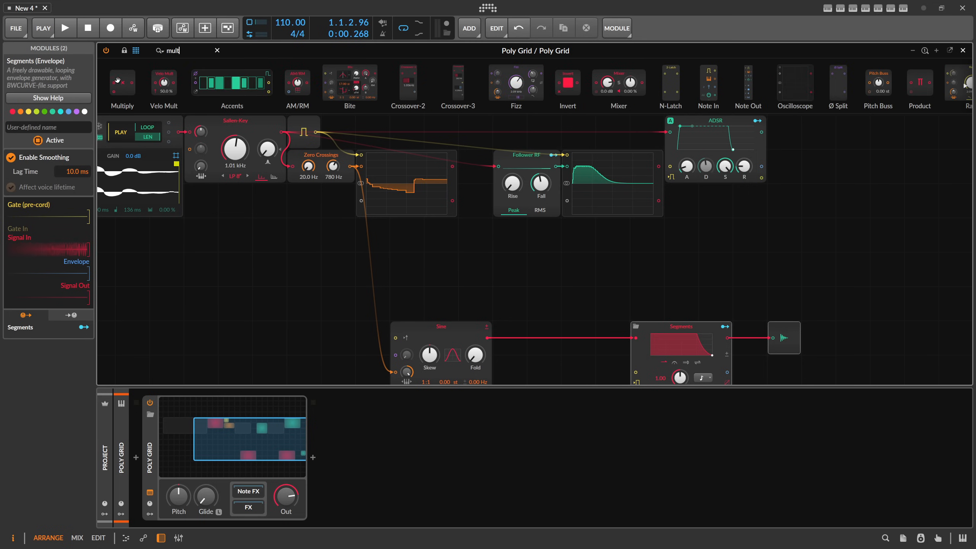
pyautogui.moveTo(117, 80); pyautogui.dragTo(500, 331)
# - Connect the Follower RF output to the Multiply's second input so the kick's amplitude scales the sine, and check the signal
pyautogui.moveTo(557, 169); pyautogui.dragTo(505, 341)
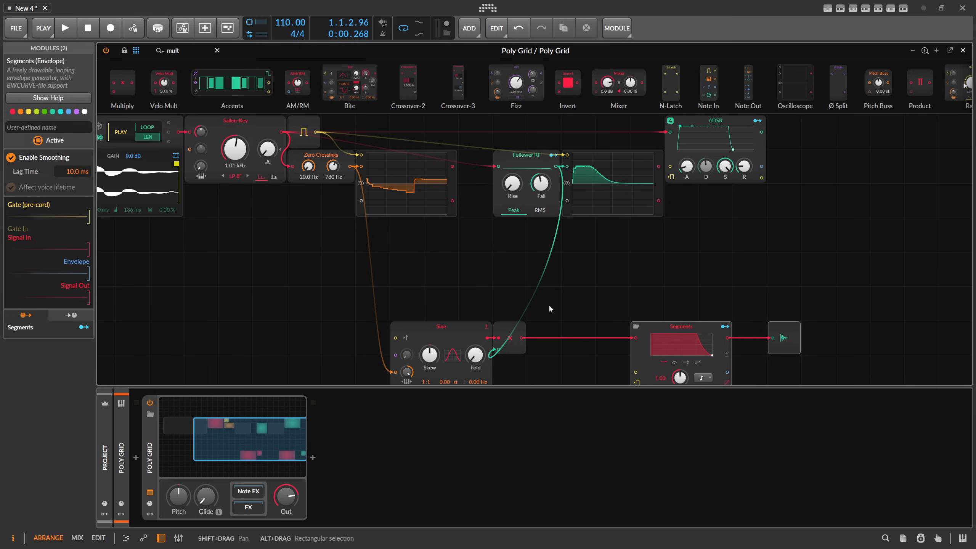
pyautogui.click(500, 344)
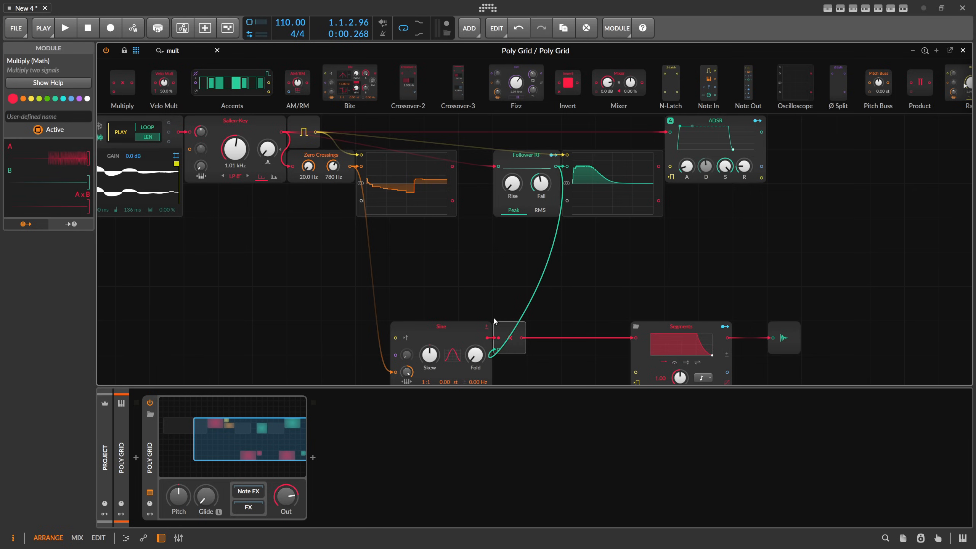
pyautogui.moveTo(540, 296); pyautogui.dragTo(495, 245)
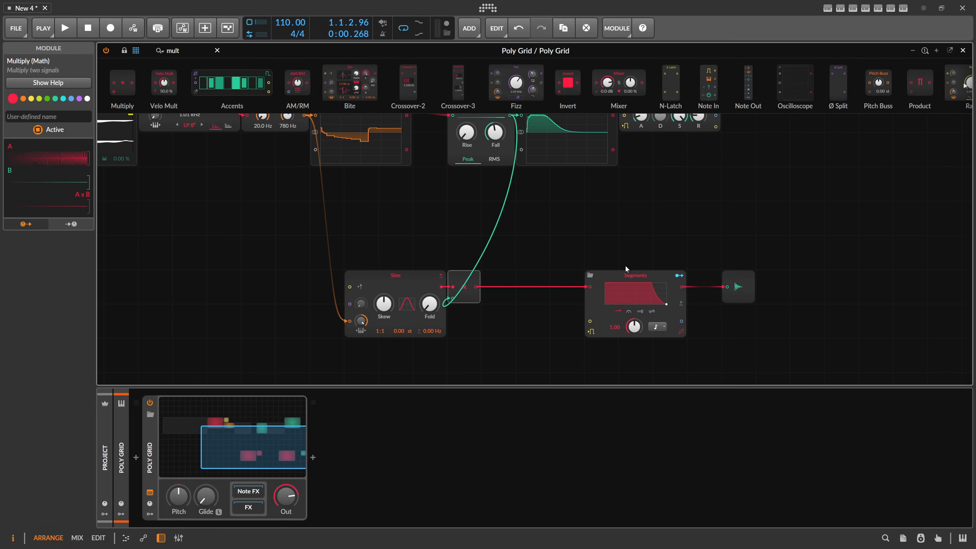
pyautogui.scroll(2, 510, 255)
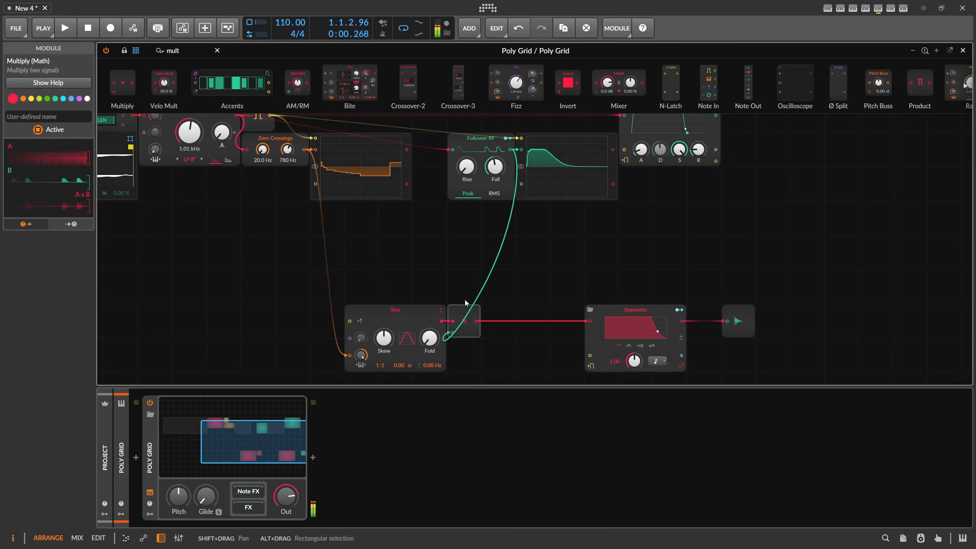
pyautogui.scroll(-2, 662, 279)
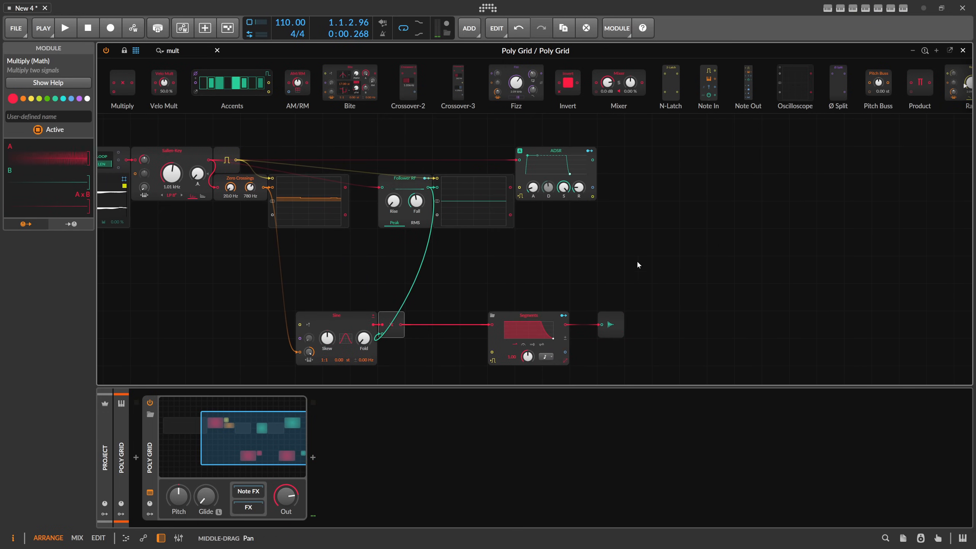
# - Move Audio Out farther along, search the modules for "se", and insert a Select In between Segments and Audio Out
pyautogui.click(622, 320)
pyautogui.moveTo(621, 320); pyautogui.dragTo(703, 320)
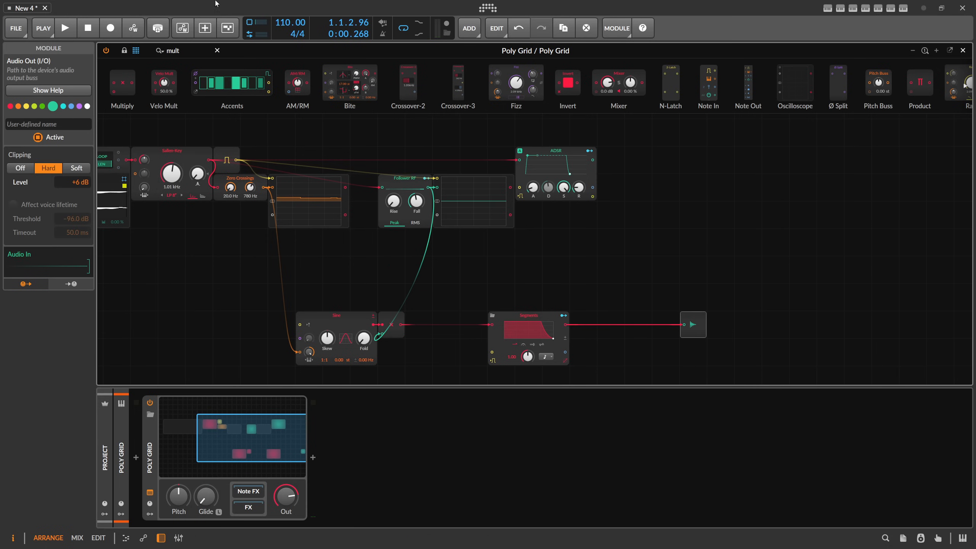
pyautogui.click(185, 49)
pyautogui.press('BackSpace')
pyautogui.write('se')
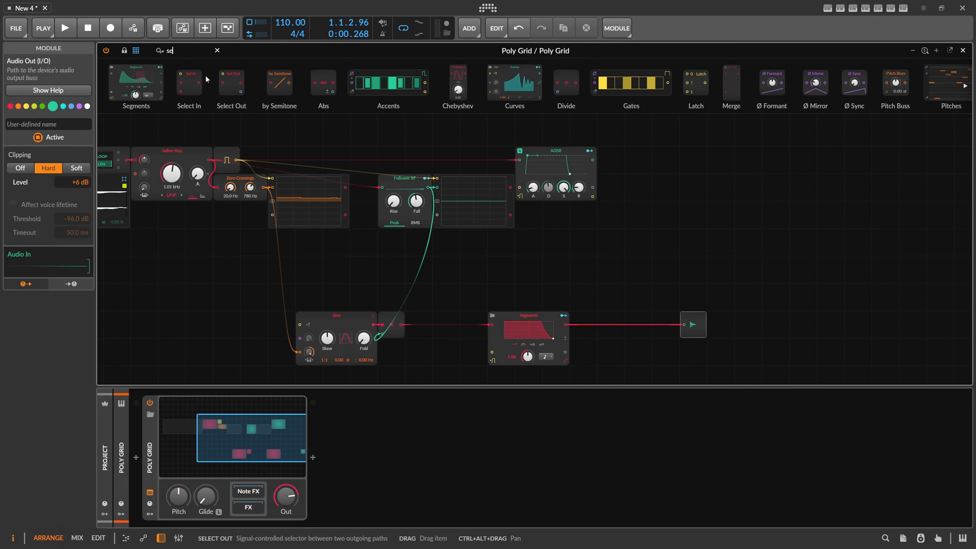
pyautogui.moveTo(190, 82); pyautogui.dragTo(667, 324)
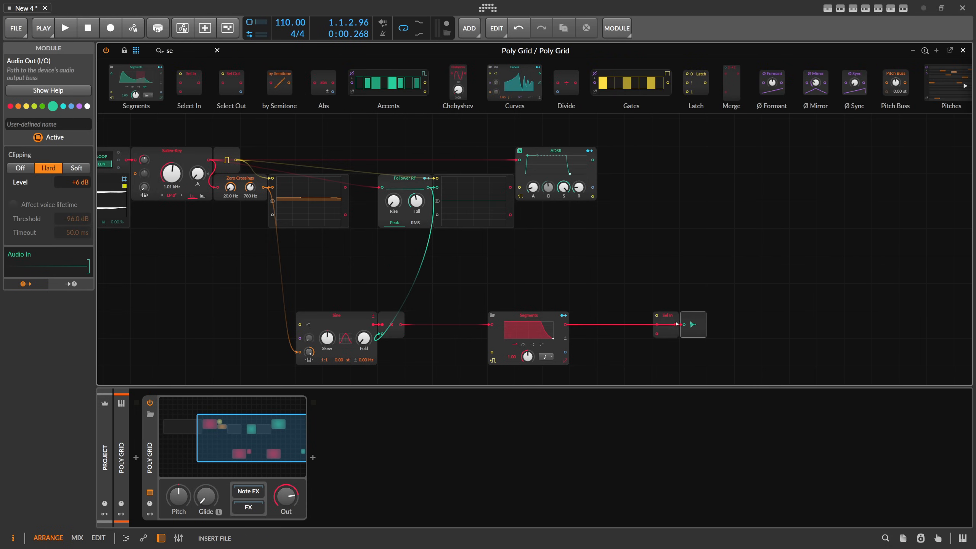
# - Connect the ADSR output to Select In's second signal input, and add a Button (search "butt") driving its select input
pyautogui.moveTo(594, 159); pyautogui.dragTo(656, 333)
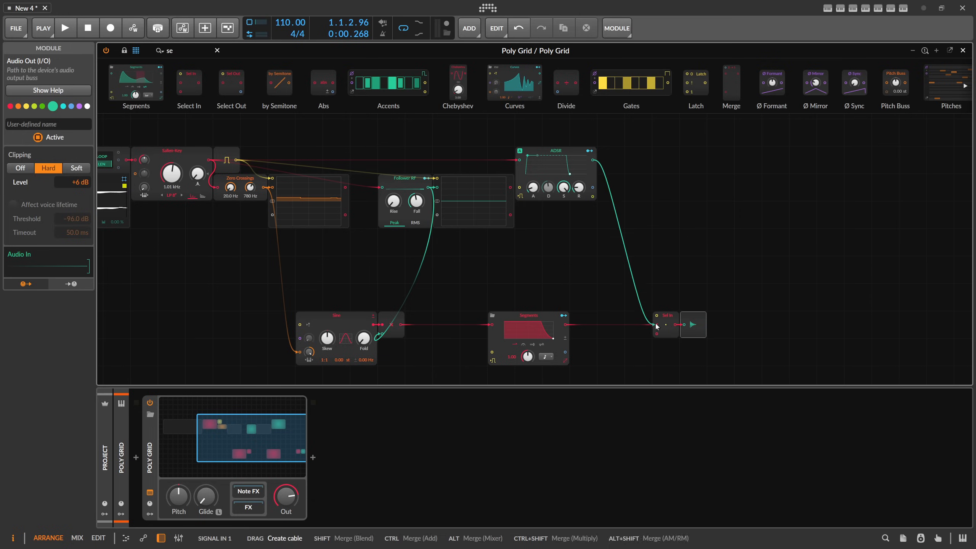
pyautogui.click(186, 52)
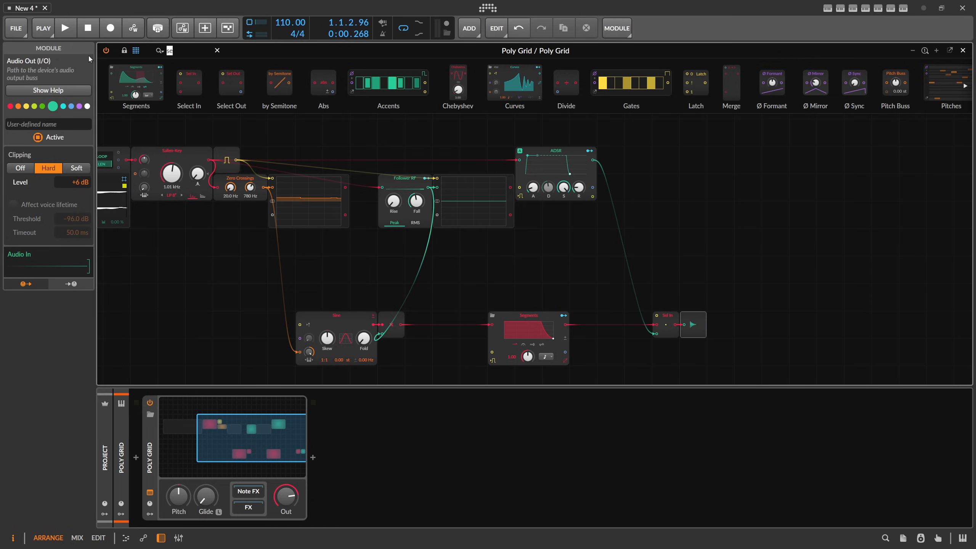
pyautogui.write('butt')
pyautogui.moveTo(559, 182)
pyautogui.mouseDown()
pyautogui.moveTo(638, 270)
pyautogui.moveTo(656, 315)
pyautogui.mouseUp()
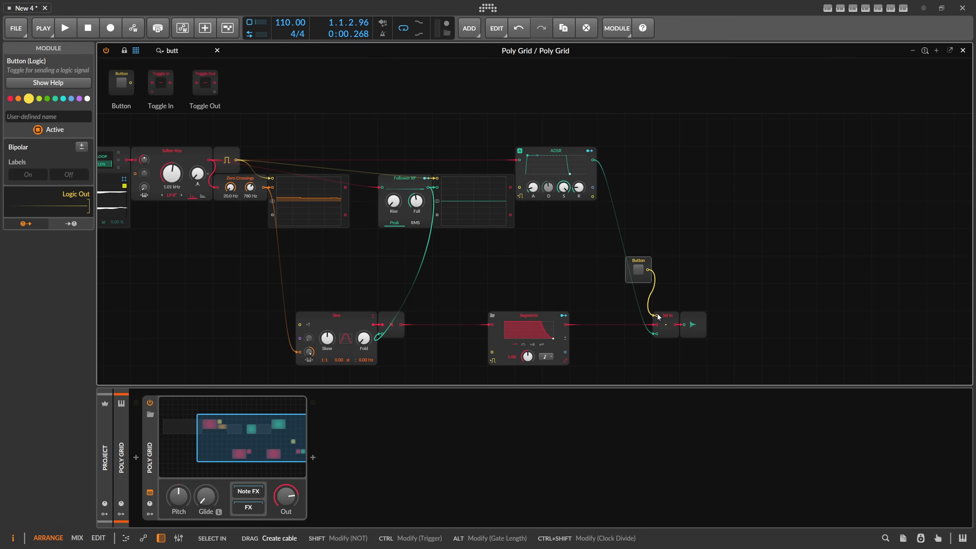
# - Toggle the Button on and off repeatedly to compare the resynthesized sine with the original kick by ear
pyautogui.click(637, 270)
pyautogui.click(637, 270)
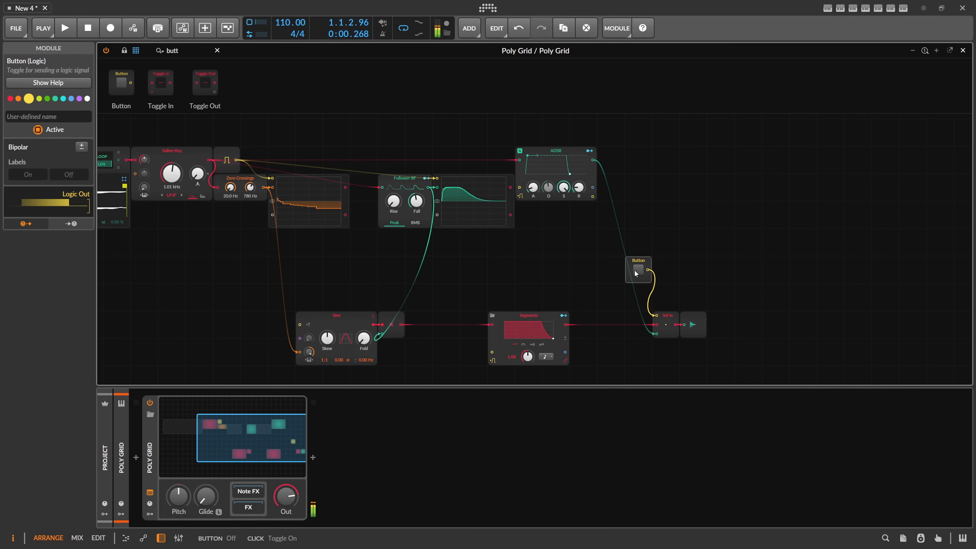
pyautogui.click(637, 270)
pyautogui.click(637, 270)
pyautogui.click(636, 271)
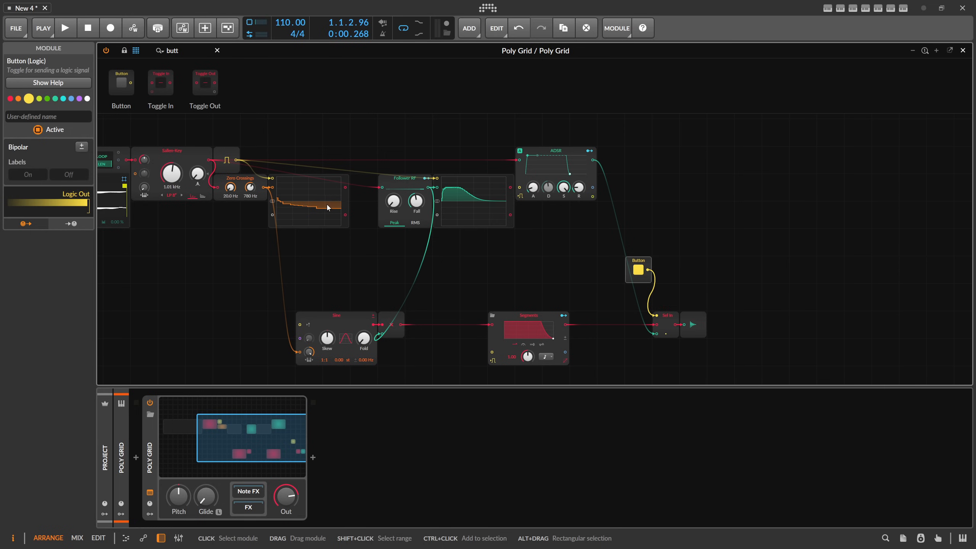
pyautogui.click(639, 269)
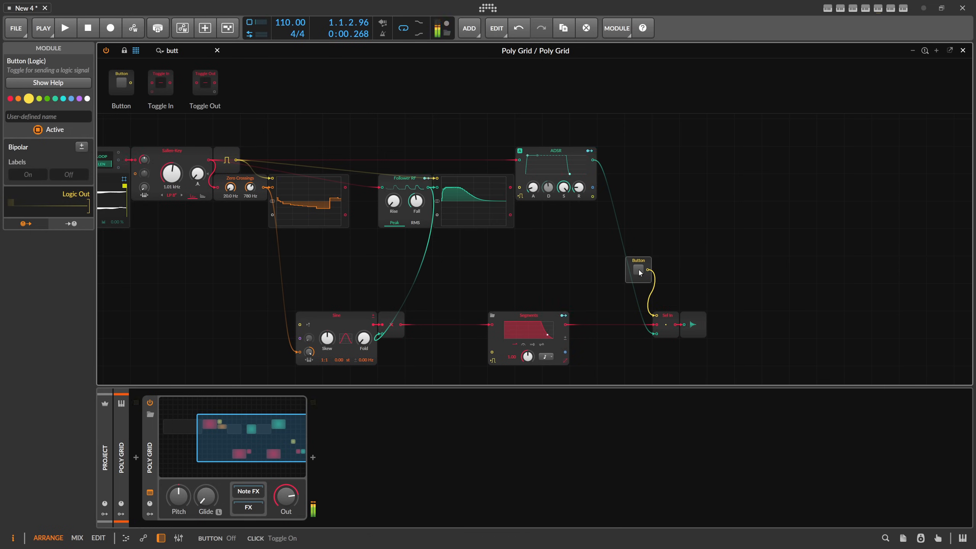
pyautogui.click(639, 269)
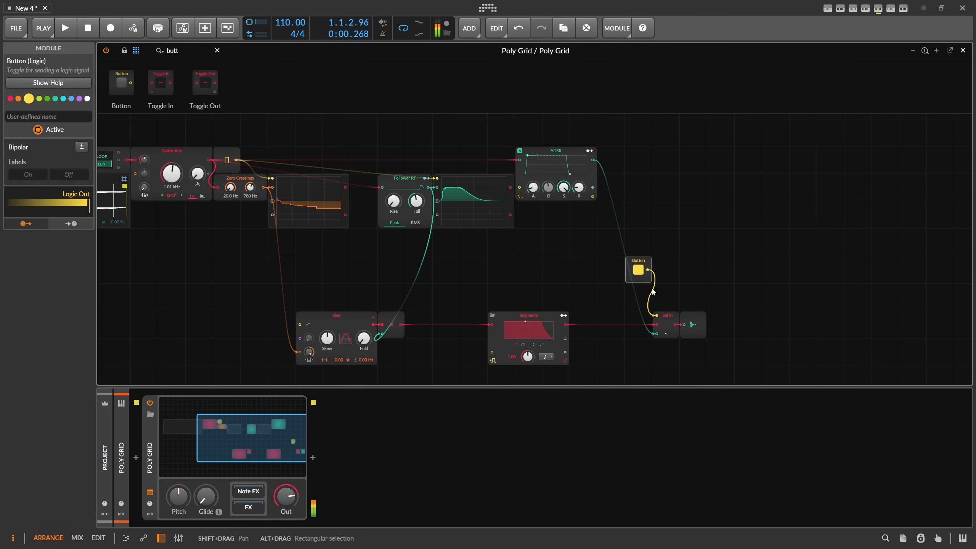
pyautogui.click(639, 270)
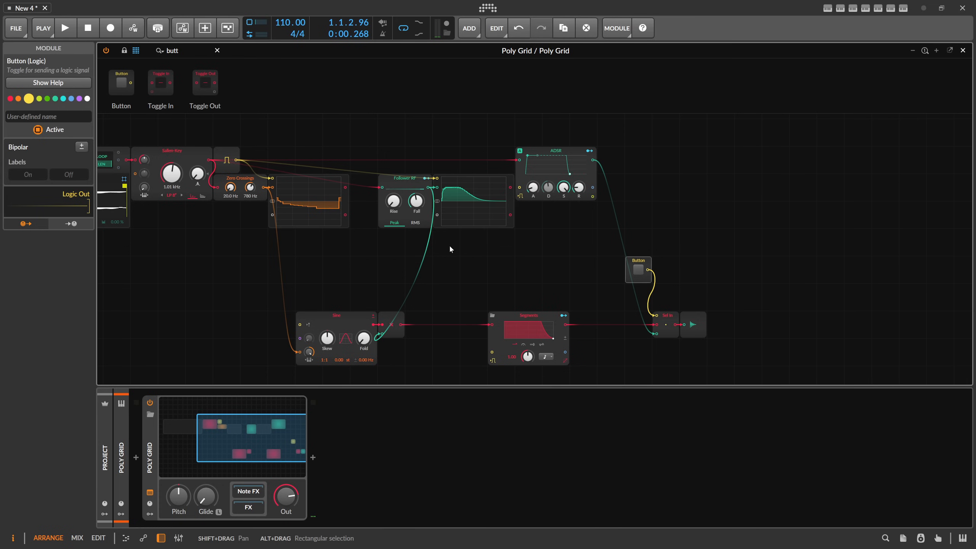
# - Search the modules for "se" and add a second Segments envelope in the free area beneath the sampler and filter
pyautogui.moveTo(376, 250); pyautogui.dragTo(472, 226)
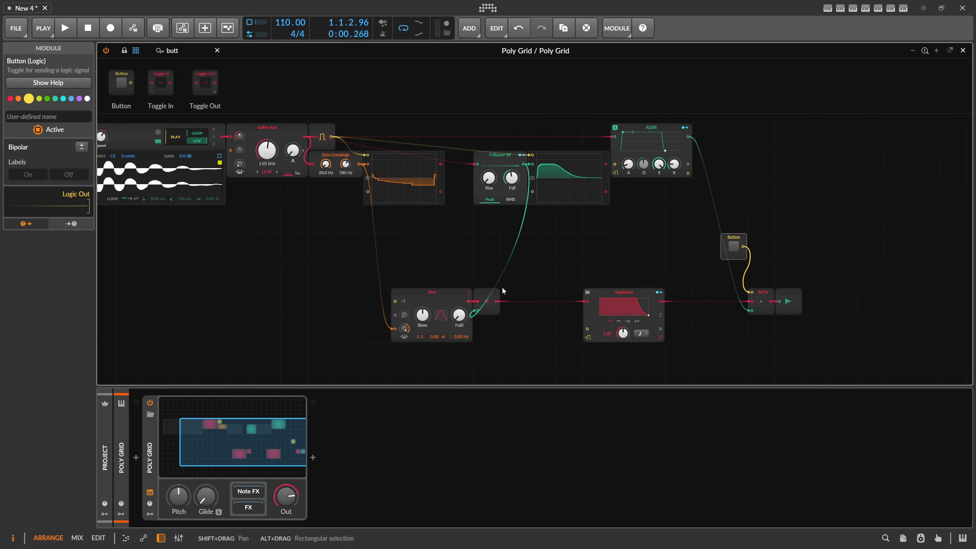
pyautogui.moveTo(327, 231); pyautogui.dragTo(367, 234)
pyautogui.scroll(-1, 367, 234)
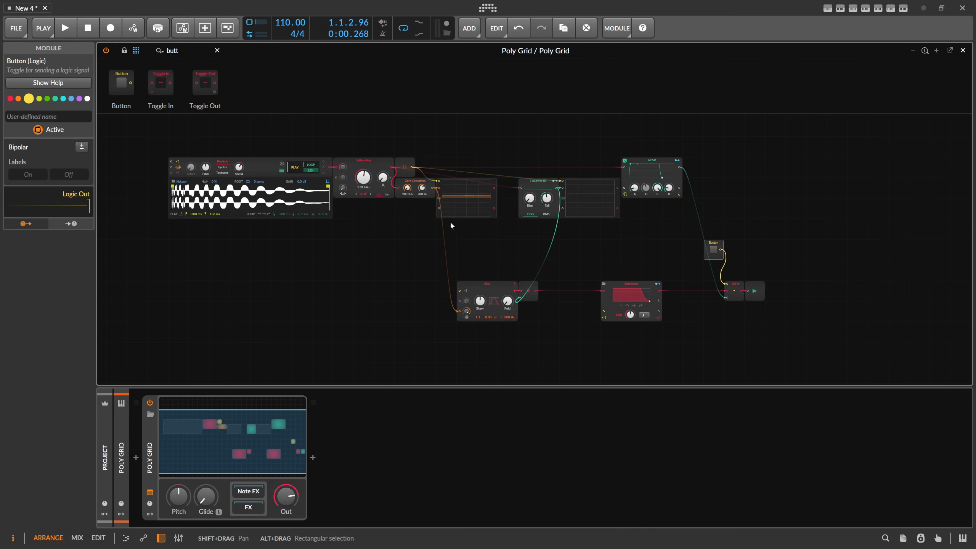
pyautogui.scroll(1, 465, 237)
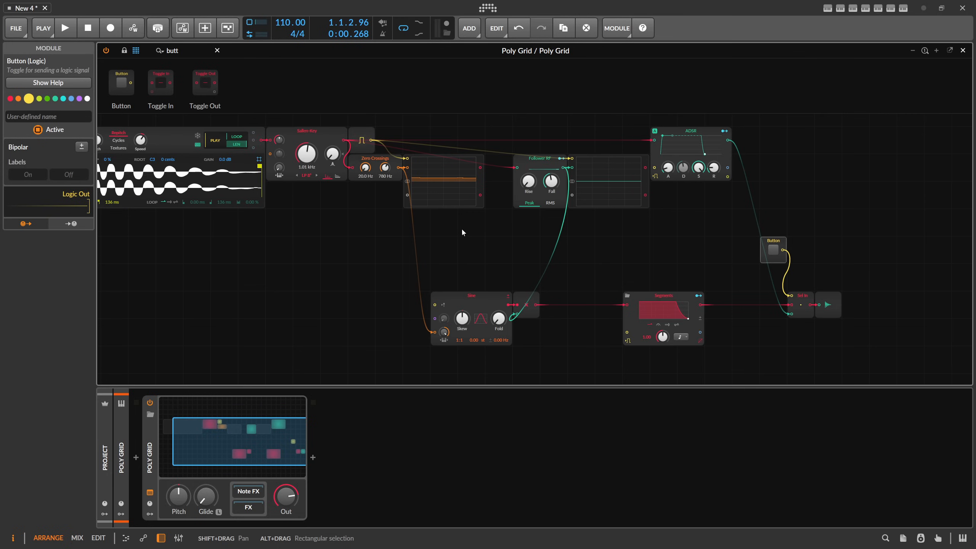
pyautogui.scroll(-1, 461, 229)
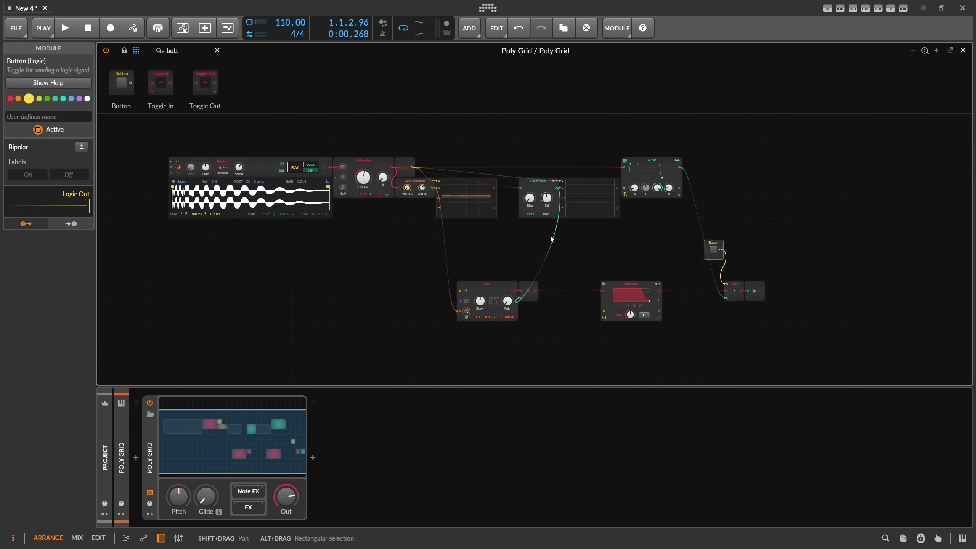
pyautogui.moveTo(189, 52); pyautogui.dragTo(371, 243)
pyautogui.write('se')
pyautogui.scroll(1, 417, 265)
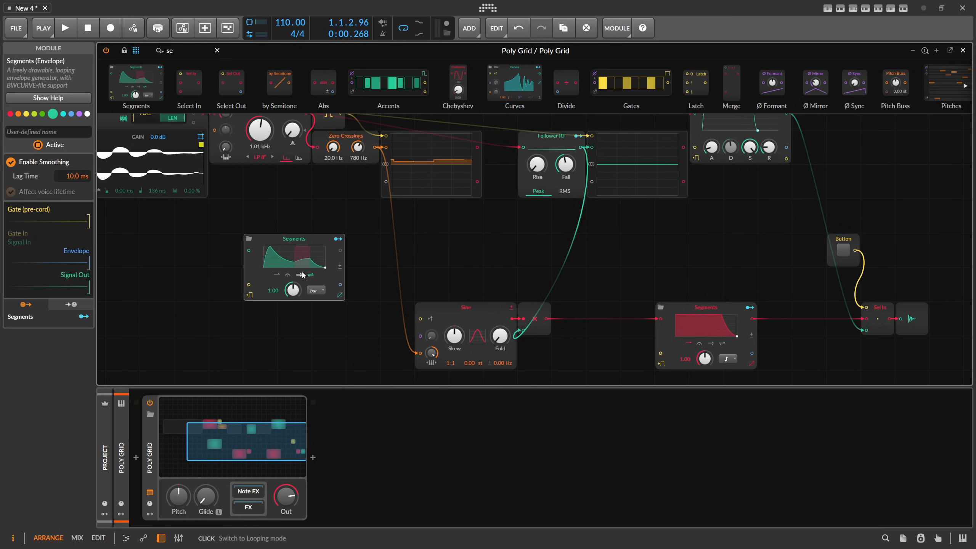
# - Set the new Segments envelope's time unit to seconds and shift the module slightly lower
pyautogui.click(323, 290)
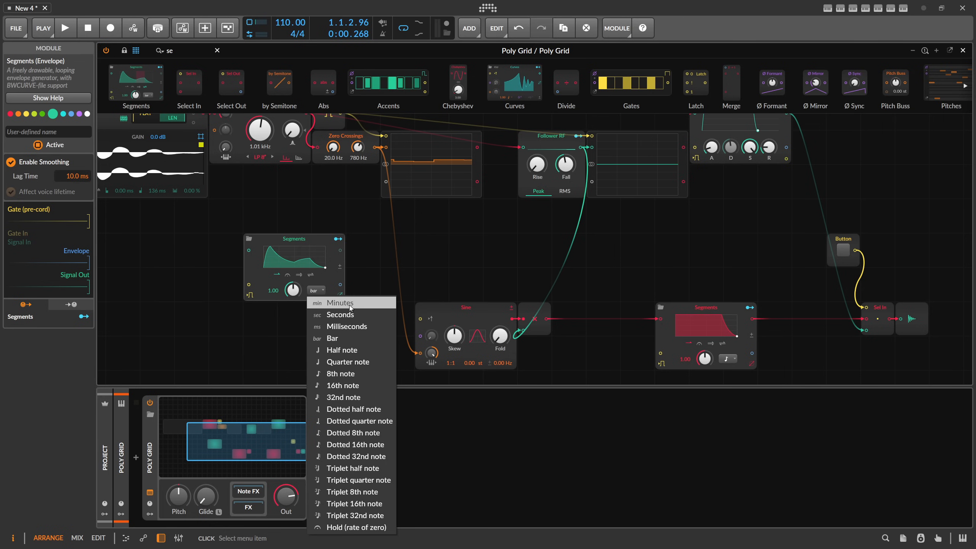
pyautogui.click(352, 315)
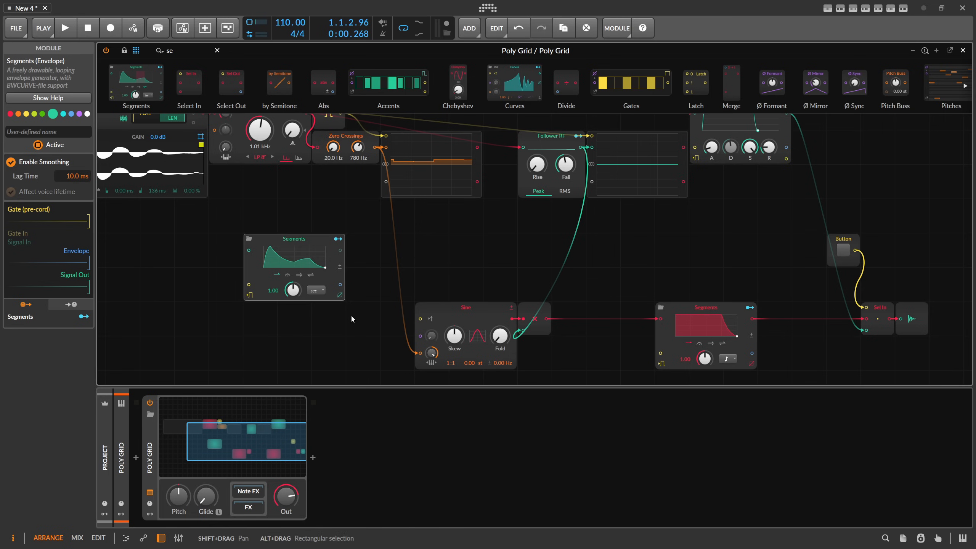
pyautogui.click(315, 290)
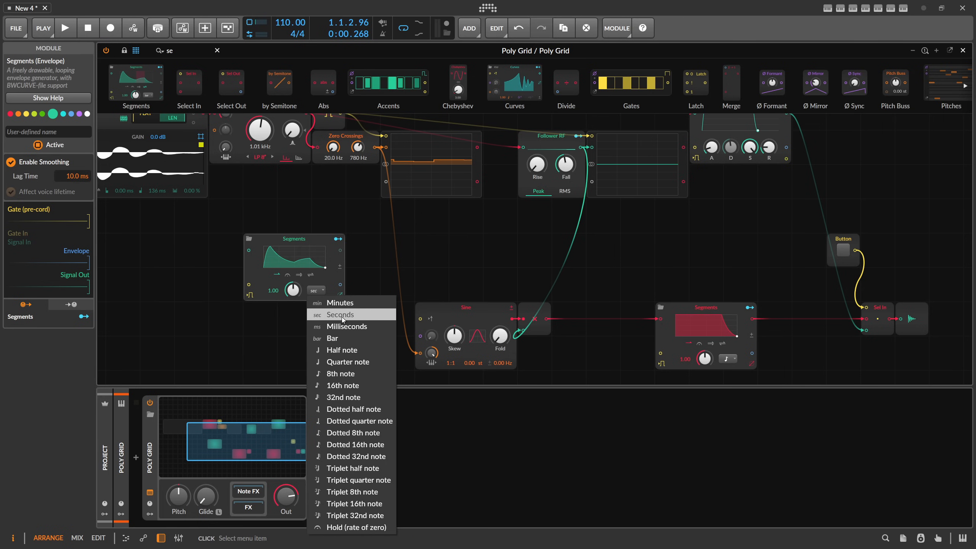
pyautogui.click(341, 350)
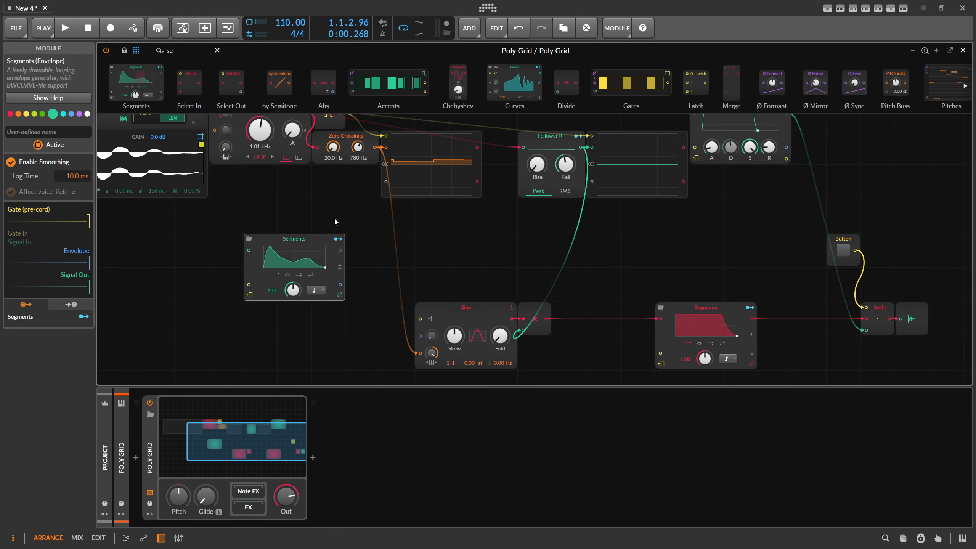
pyautogui.click(316, 290)
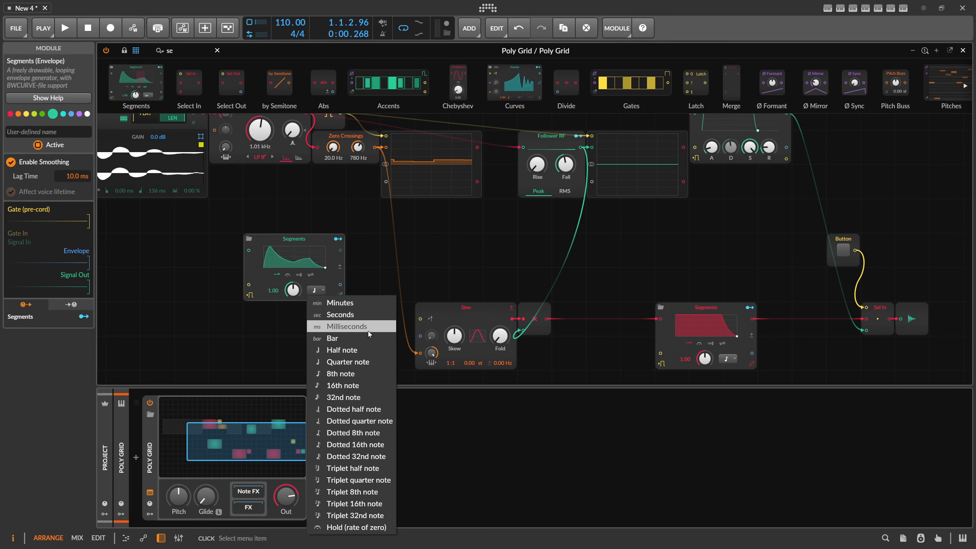
pyautogui.click(346, 315)
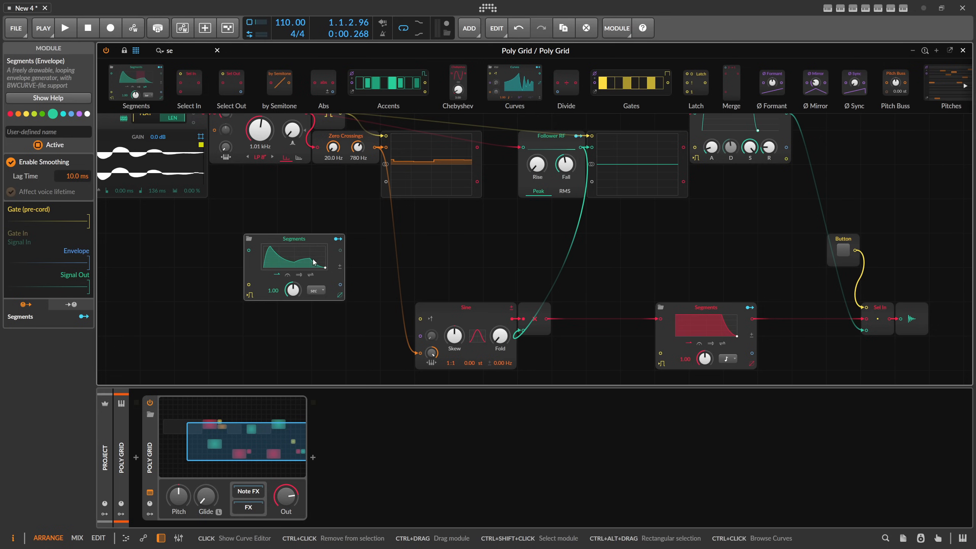
pyautogui.moveTo(311, 264); pyautogui.dragTo(307, 280)
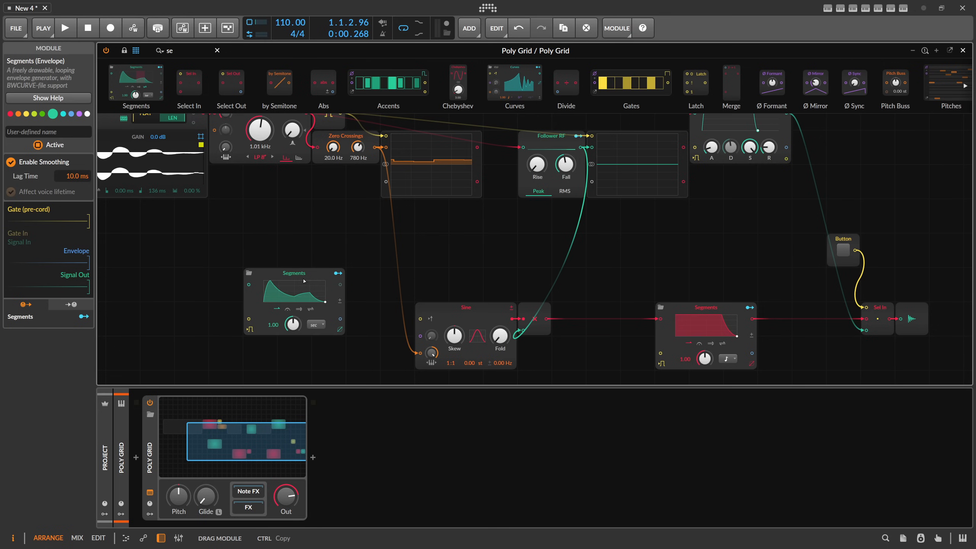
# - Search the modules for "pitch", place a Pitch module beneath the new Segments, and connect it to the Sine's pitch input
pyautogui.moveTo(180, 51); pyautogui.dragTo(142, 56)
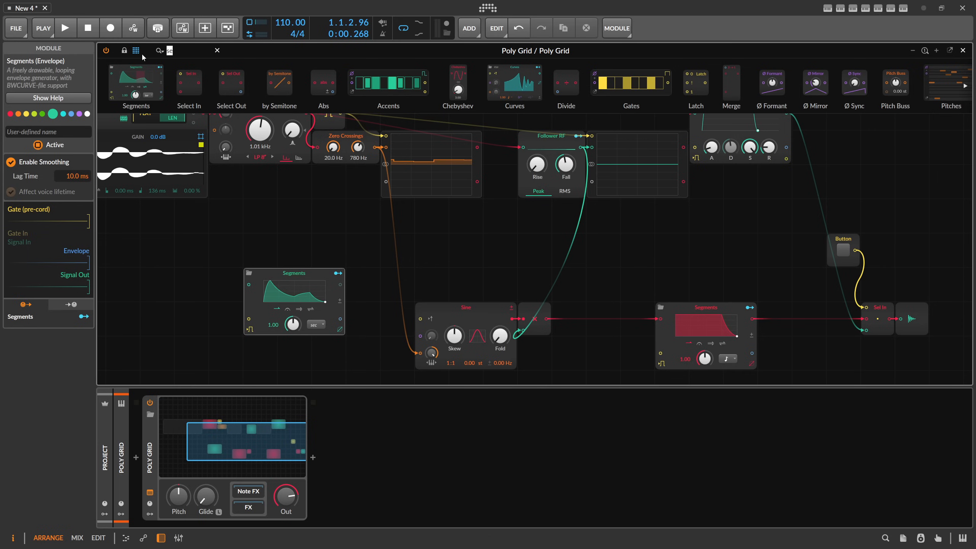
pyautogui.write('pitch')
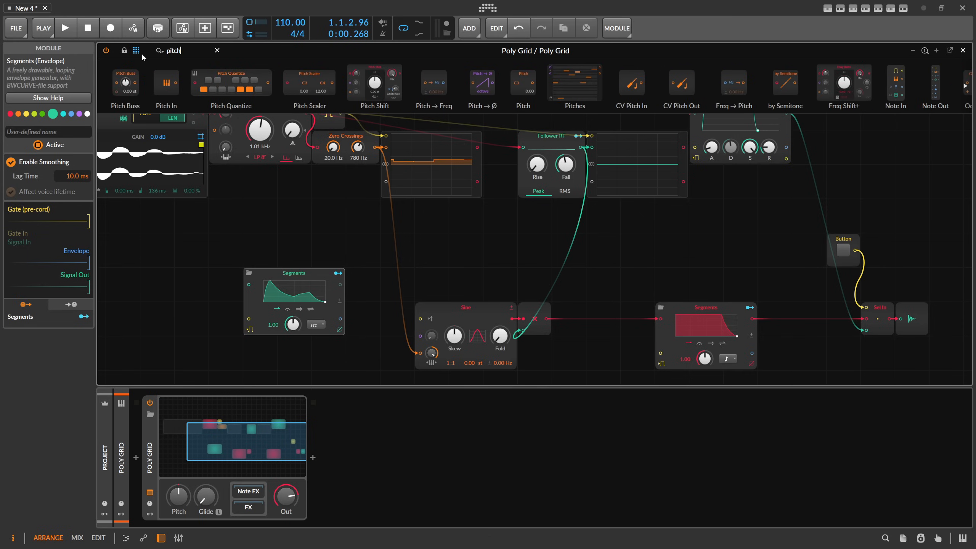
pyautogui.moveTo(522, 83); pyautogui.dragTo(367, 304)
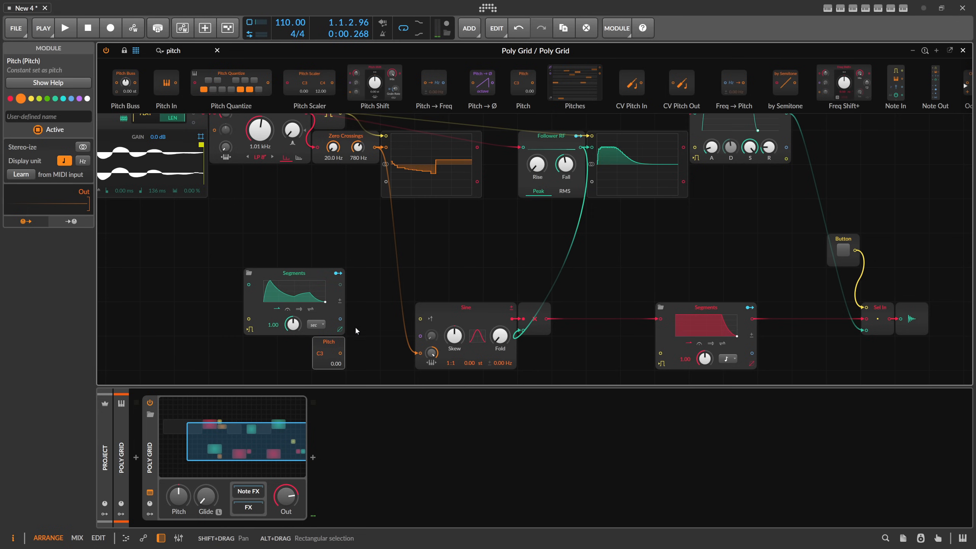
pyautogui.moveTo(328, 341); pyautogui.dragTo(420, 353)
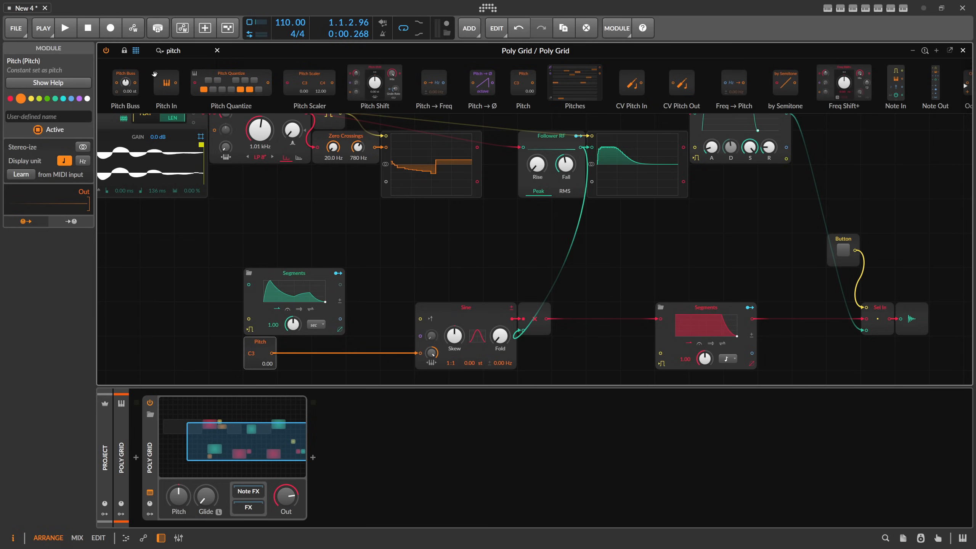
pyautogui.write('add')
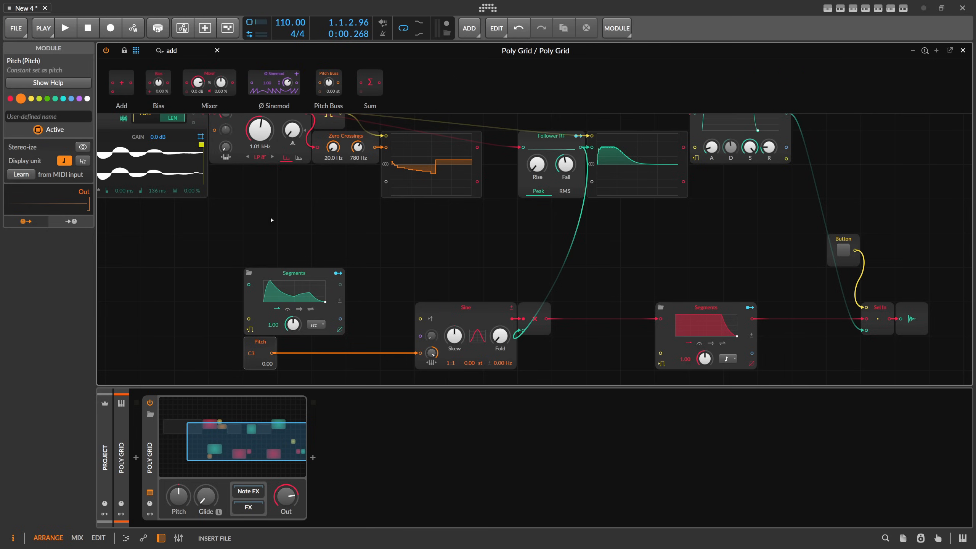
pyautogui.moveTo(271, 219); pyautogui.dragTo(294, 353)
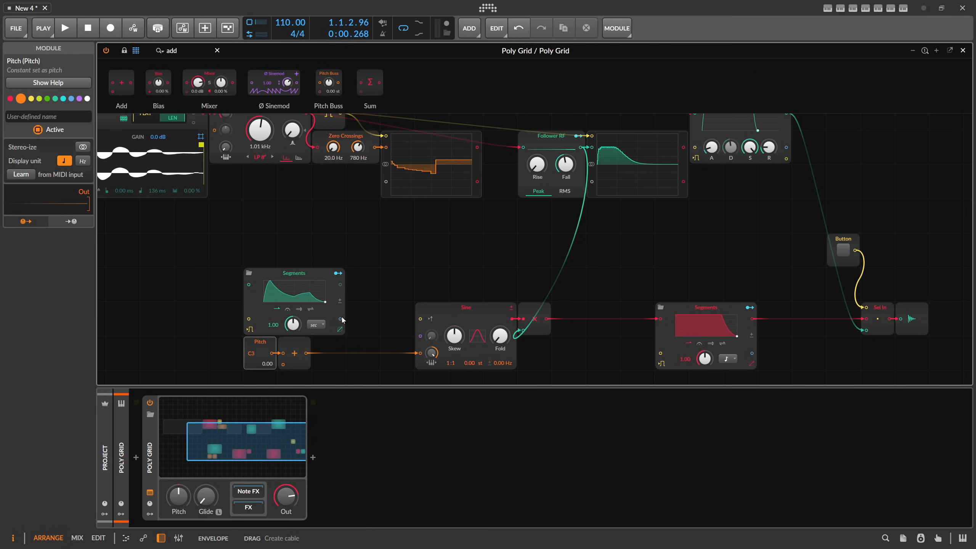
pyautogui.moveTo(342, 320); pyautogui.dragTo(283, 364)
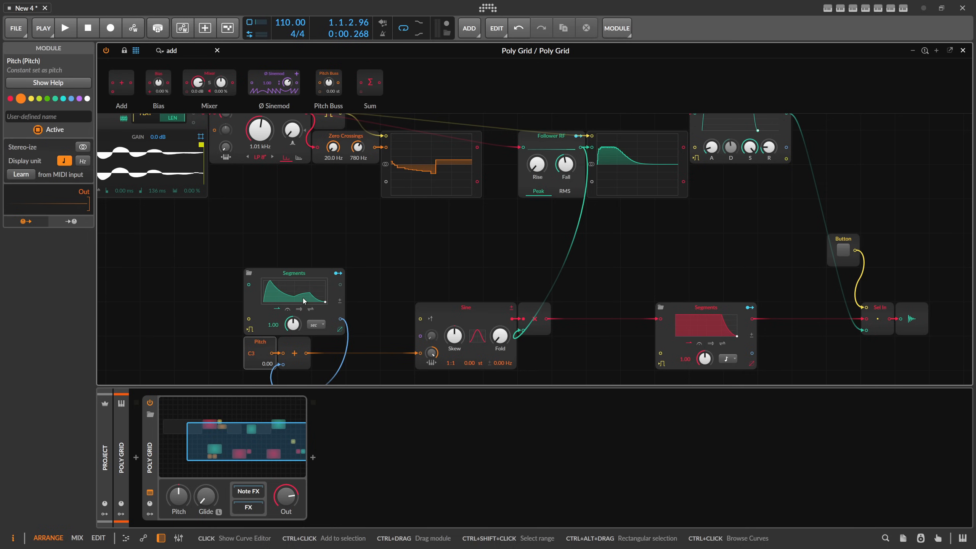
pyautogui.doubleClick(284, 364)
pyautogui.click(301, 358)
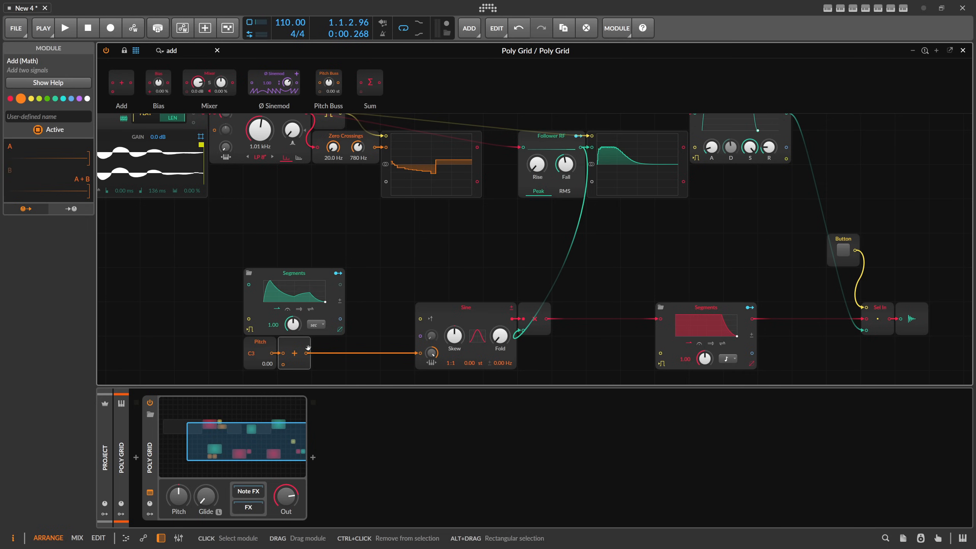
pyautogui.press('Delete')
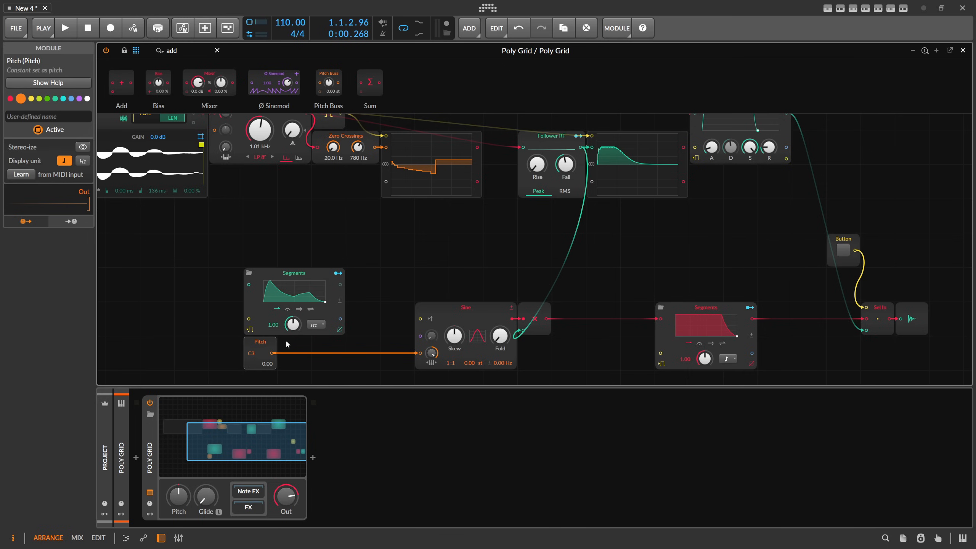
# - Connect the Pitch output to the second signal input of the scope after Zero Crossings, and start playback with the Out level turned down
pyautogui.moveTo(272, 353); pyautogui.dragTo(385, 181)
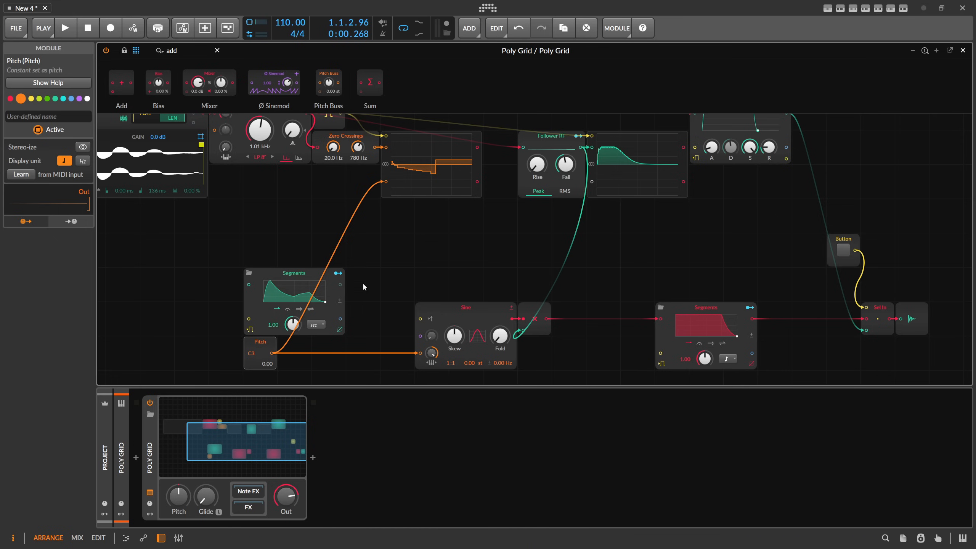
pyautogui.click(398, 277)
pyautogui.press('space')
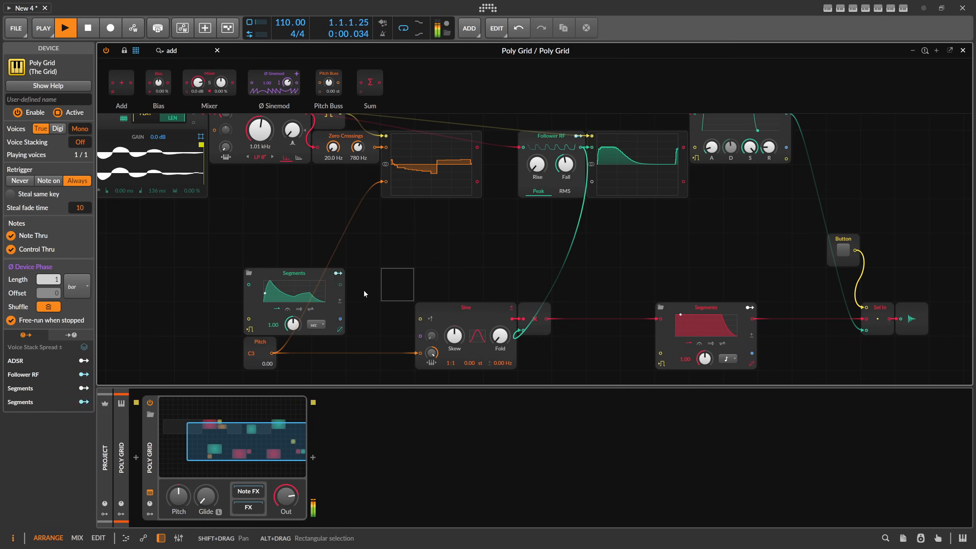
pyautogui.moveTo(286, 497); pyautogui.dragTo(286, 522)
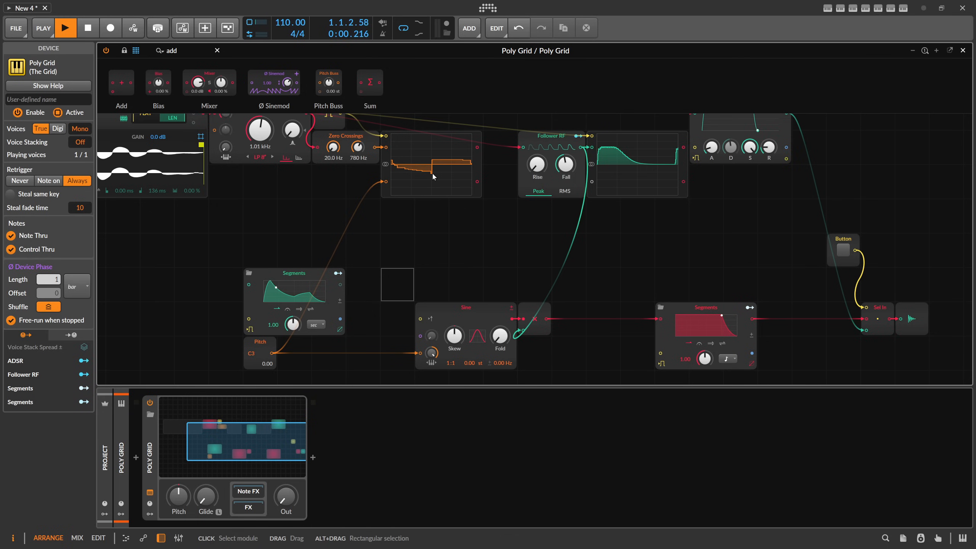
# - Set the Pitch module to C0 (-36.00) while comparing its trace with the kick's pitch curve on the scope
pyautogui.scroll(-1, 218, 195)
pyautogui.moveTo(230, 213); pyautogui.dragTo(340, 225)
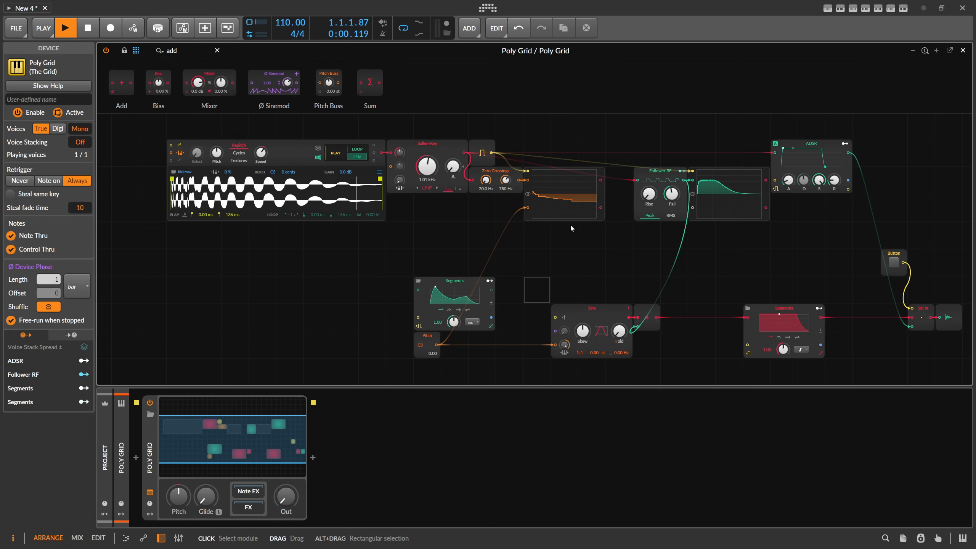
pyautogui.scroll(2, 567, 231)
pyautogui.moveTo(406, 379); pyautogui.dragTo(406, 400)
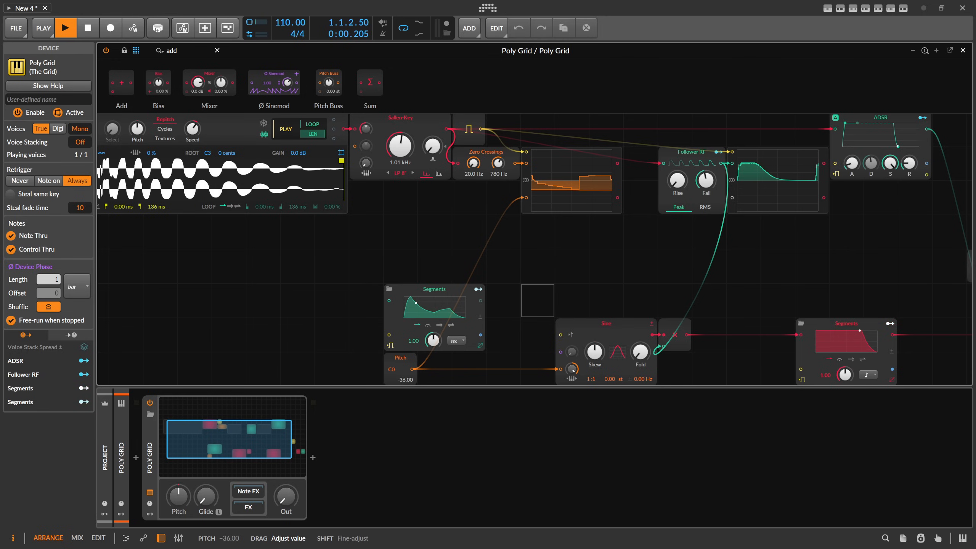
pyautogui.moveTo(393, 371); pyautogui.dragTo(393, 372)
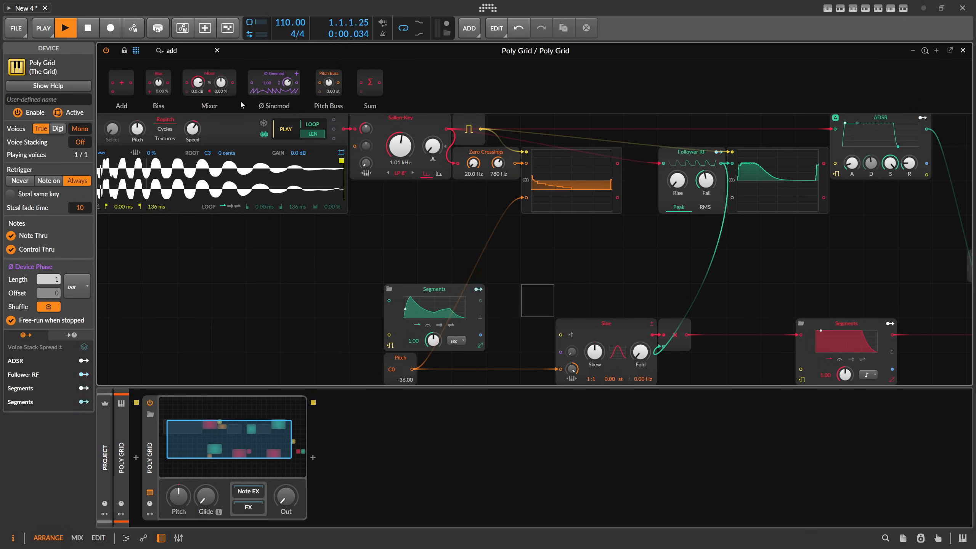
# - Insert an Add directly after Pitch and feed its second input from the Segments envelope through an Attenuate (search "att")
pyautogui.moveTo(121, 82); pyautogui.dragTo(433, 364)
pyautogui.moveTo(435, 245); pyautogui.dragTo(393, 183)
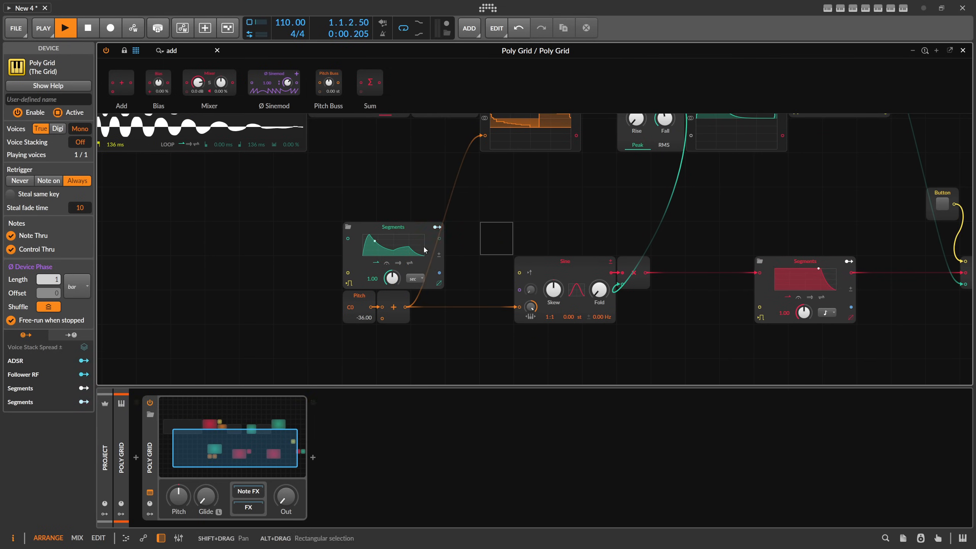
pyautogui.moveTo(439, 273); pyautogui.dragTo(382, 318)
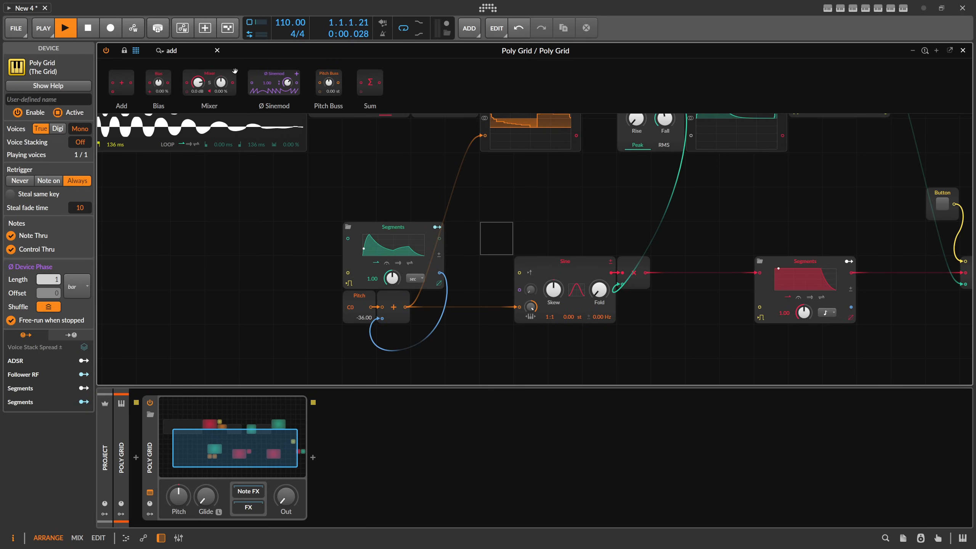
pyautogui.moveTo(187, 51); pyautogui.dragTo(283, 207)
pyautogui.write('at')
# - Open the new Segments curve and remove its intermediate points, leaving a single decay from full level to zero
pyautogui.click(396, 246)
pyautogui.doubleClick(306, 208)
pyautogui.doubleClick(441, 267)
pyautogui.moveTo(441, 268); pyautogui.dragTo(443, 263)
pyautogui.doubleClick(442, 260)
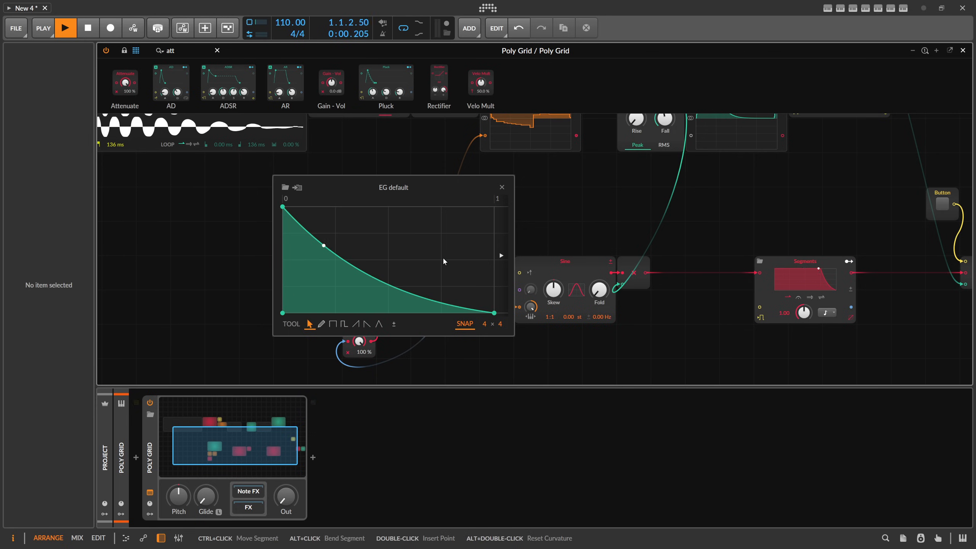
# - Close the Segments curve editor and colour the Add module cyan to distinguish its trace on the scope
pyautogui.click(502, 188)
pyautogui.moveTo(555, 171); pyautogui.dragTo(519, 214)
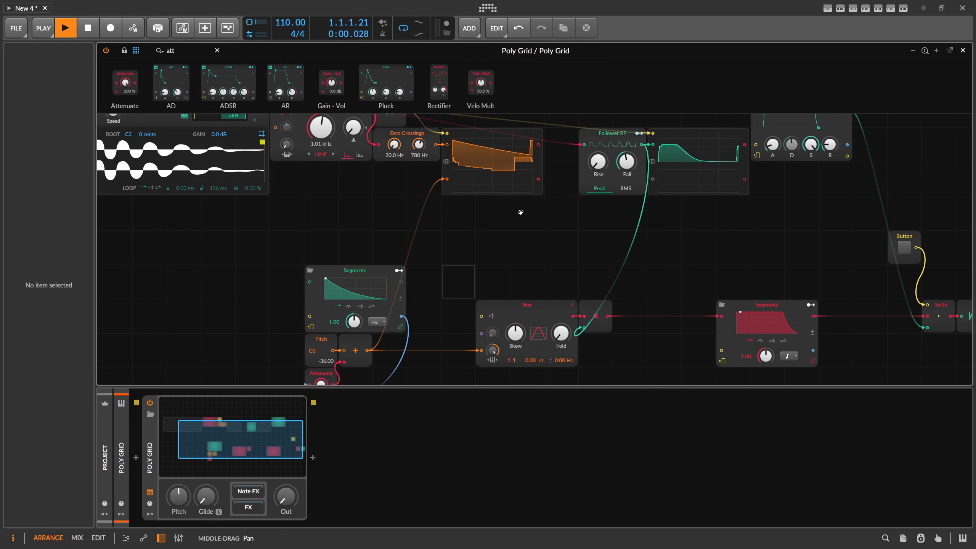
pyautogui.moveTo(462, 264)
pyautogui.mouseDown()
pyautogui.moveTo(450, 234)
pyautogui.moveTo(471, 252)
pyautogui.mouseUp()
pyautogui.click(353, 338)
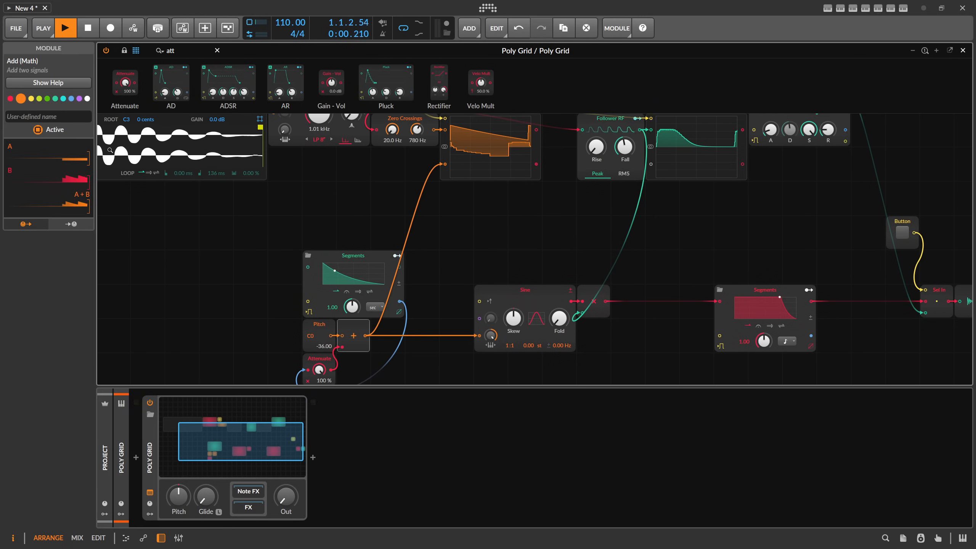
pyautogui.click(61, 99)
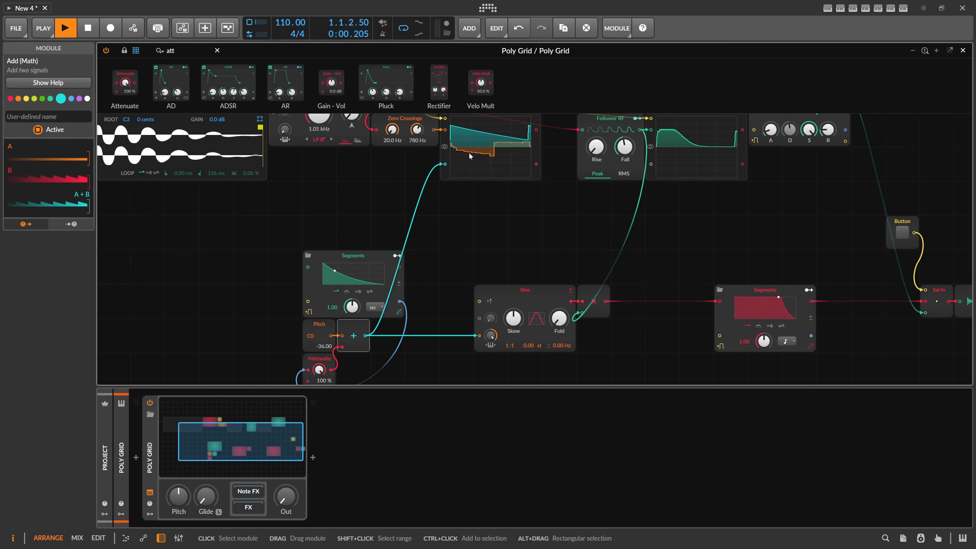
# - Hide the device panel for more patch space and set the Attenuate amount to 41.3 %
pyautogui.moveTo(379, 166); pyautogui.dragTo(349, 210)
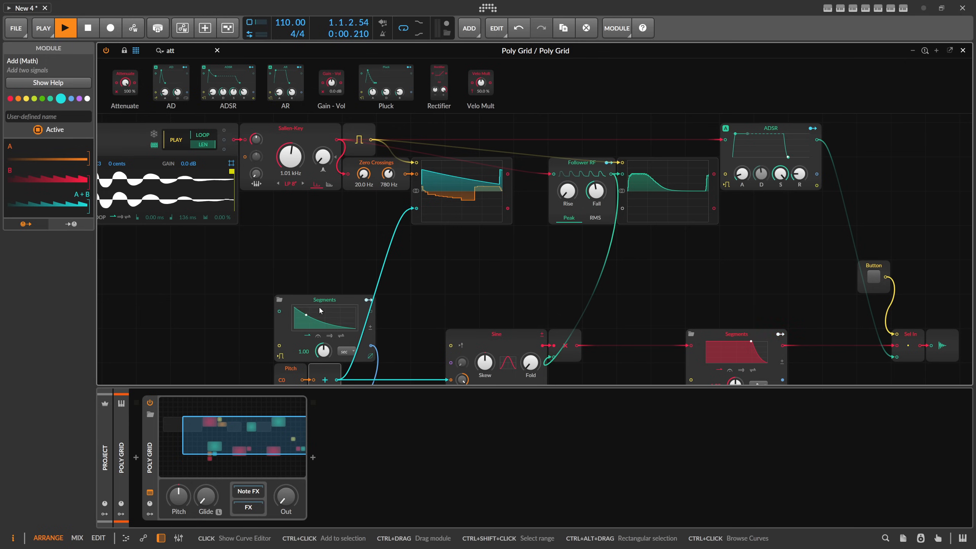
pyautogui.scroll(-2, 320, 311)
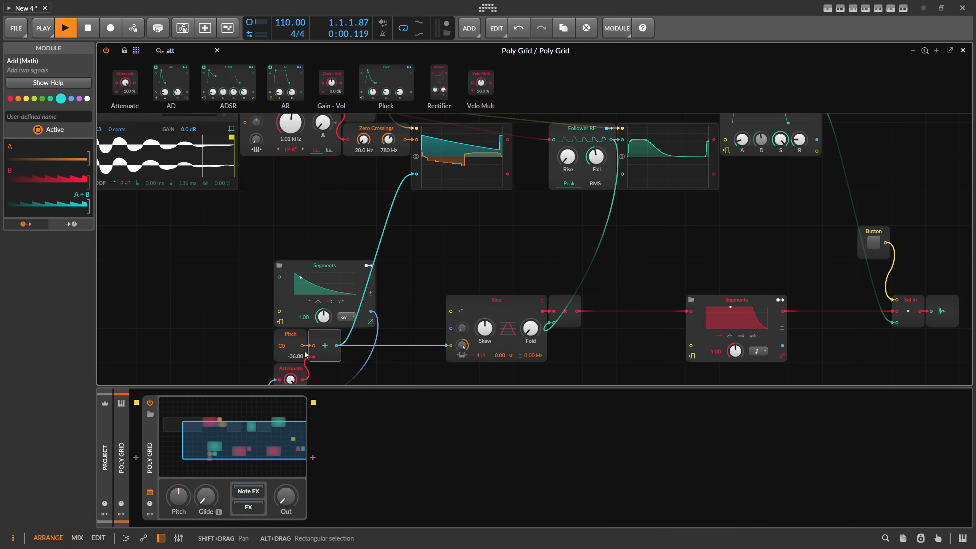
pyautogui.click(161, 537)
pyautogui.scroll(-2, 269, 425)
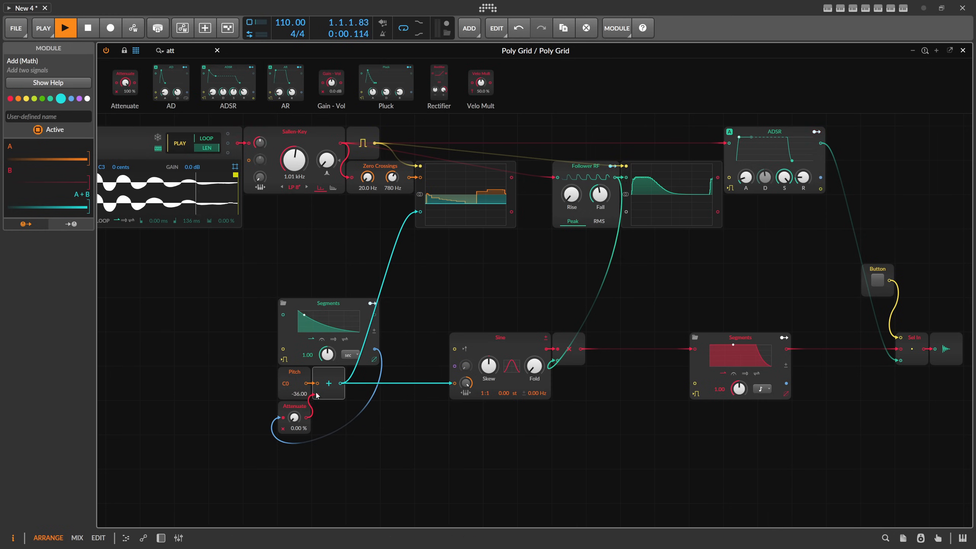
pyautogui.moveTo(294, 417); pyautogui.dragTo(294, 409)
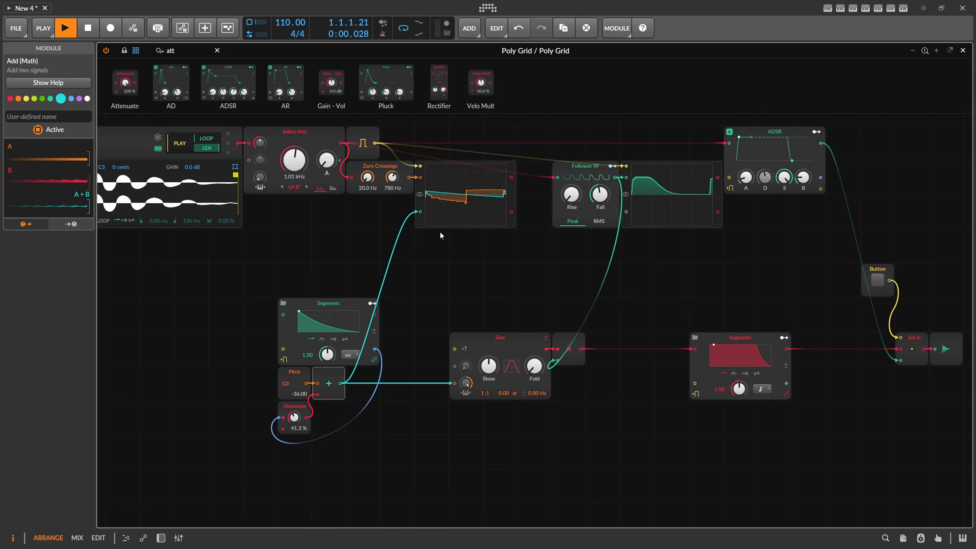
# - Make the pitch-comparison scope much taller and slightly narrower so both traces can be compared in detail
pyautogui.moveTo(442, 236); pyautogui.dragTo(430, 313)
pyautogui.scroll(3, 330, 265)
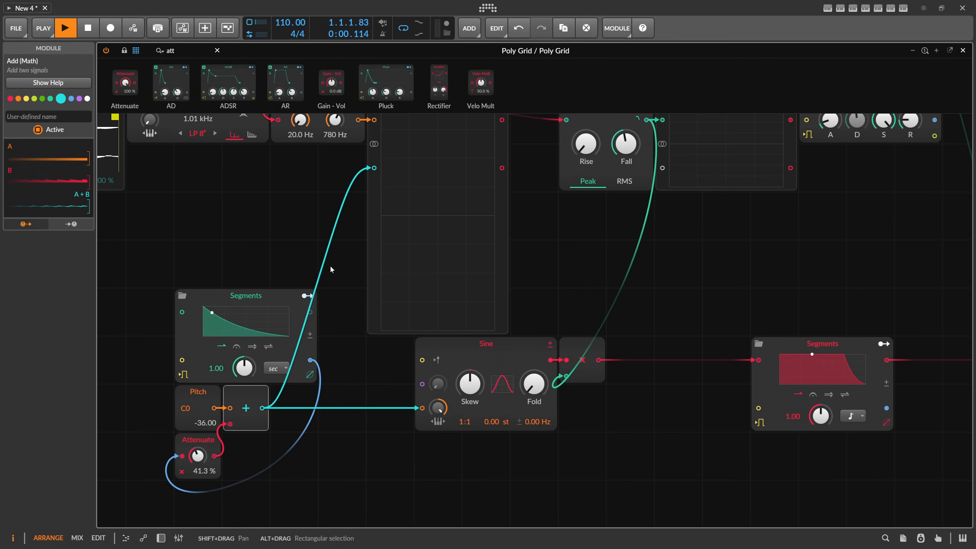
pyautogui.moveTo(319, 234); pyautogui.dragTo(396, 214)
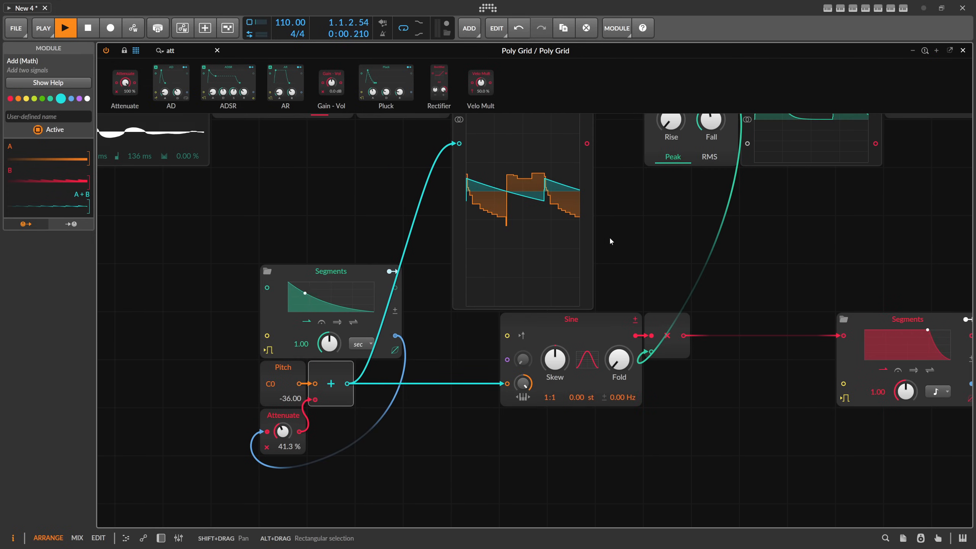
pyautogui.moveTo(593, 246); pyautogui.dragTo(639, 246)
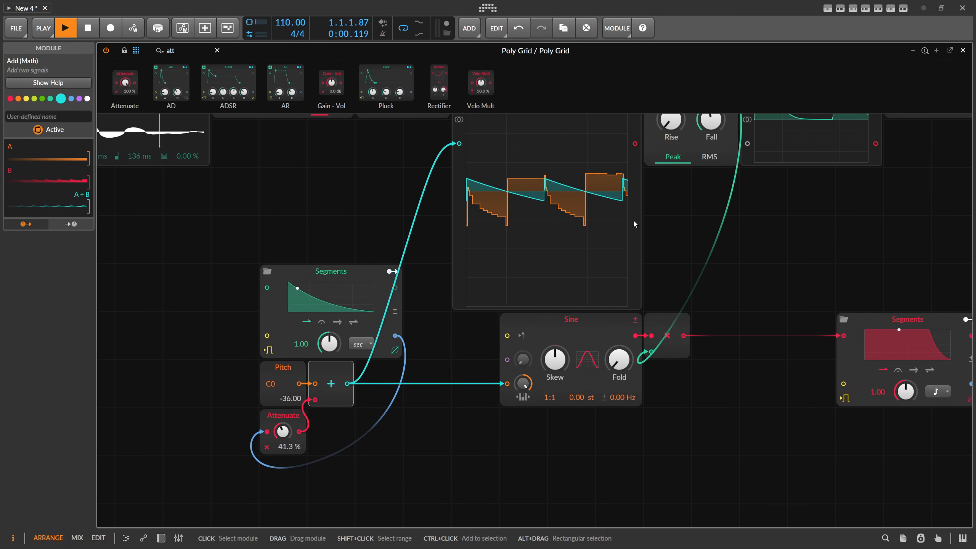
pyautogui.moveTo(639, 222); pyautogui.dragTo(545, 223)
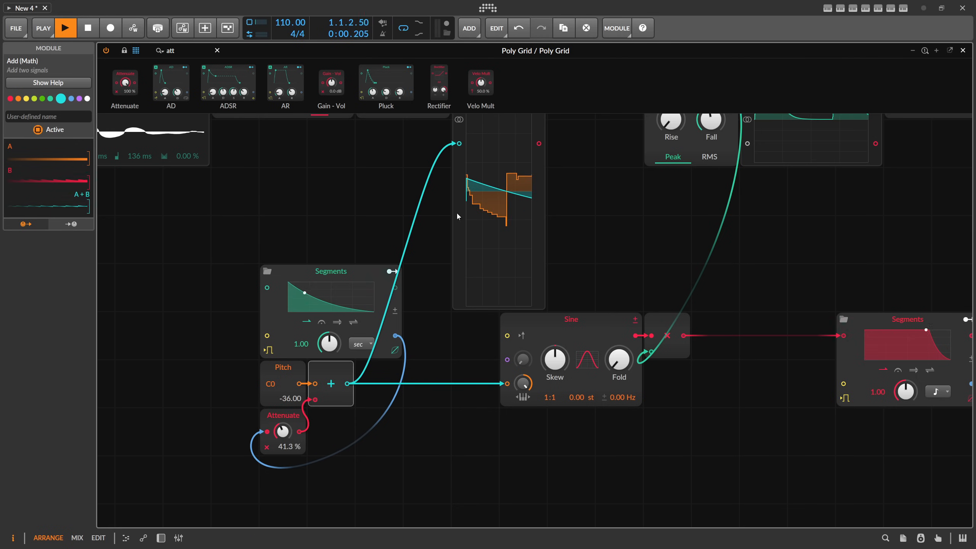
# - Set the Attenuate amount to 44.0 % and open the pitch Segments curve for editing beside the scope
pyautogui.moveTo(286, 426); pyautogui.dragTo(286, 422)
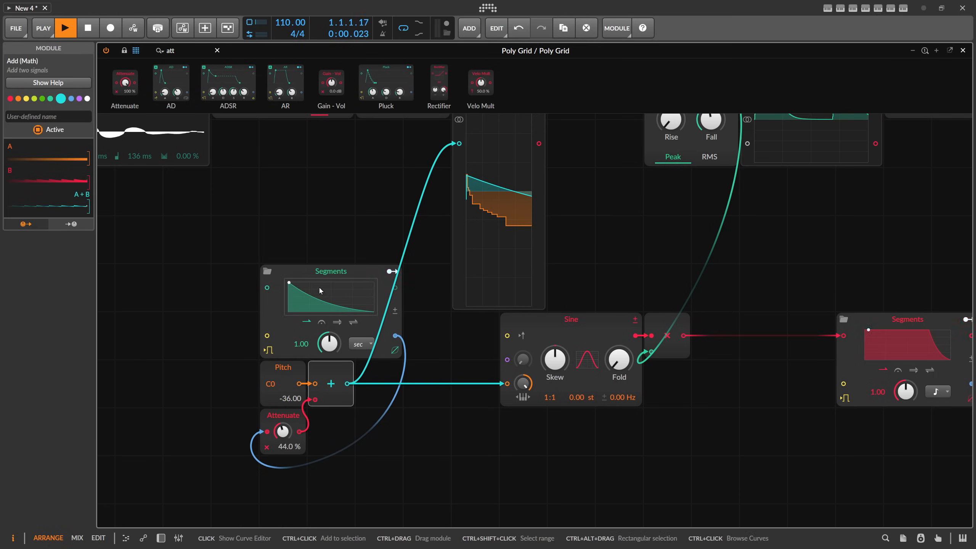
pyautogui.click(331, 296)
pyautogui.moveTo(272, 154); pyautogui.dragTo(273, 146)
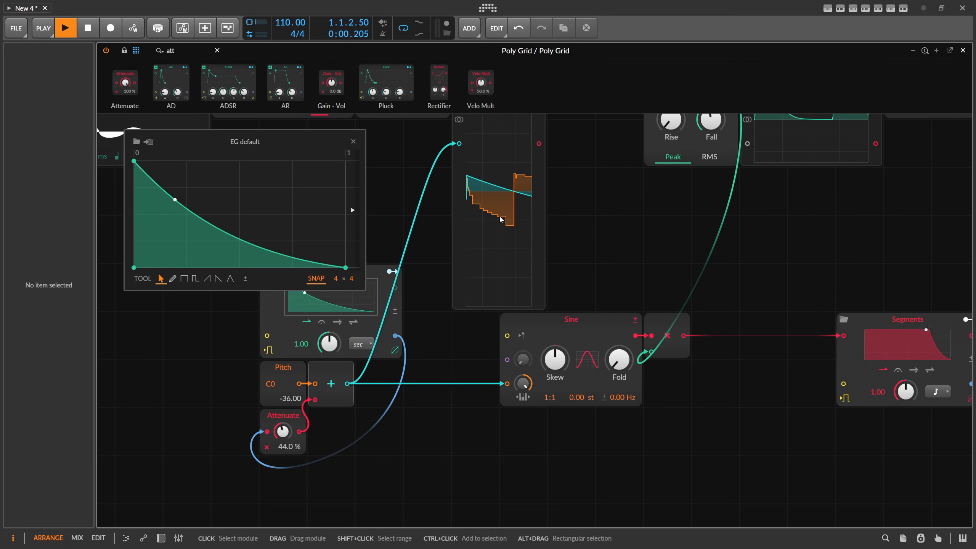
# - Try shaping the pitch decay with intermediate points and a rate of 0.28 sec, then remove those points
pyautogui.click(178, 201)
pyautogui.moveTo(178, 201)
pyautogui.mouseDown()
pyautogui.moveTo(156, 230)
pyautogui.moveTo(143, 222)
pyautogui.mouseUp()
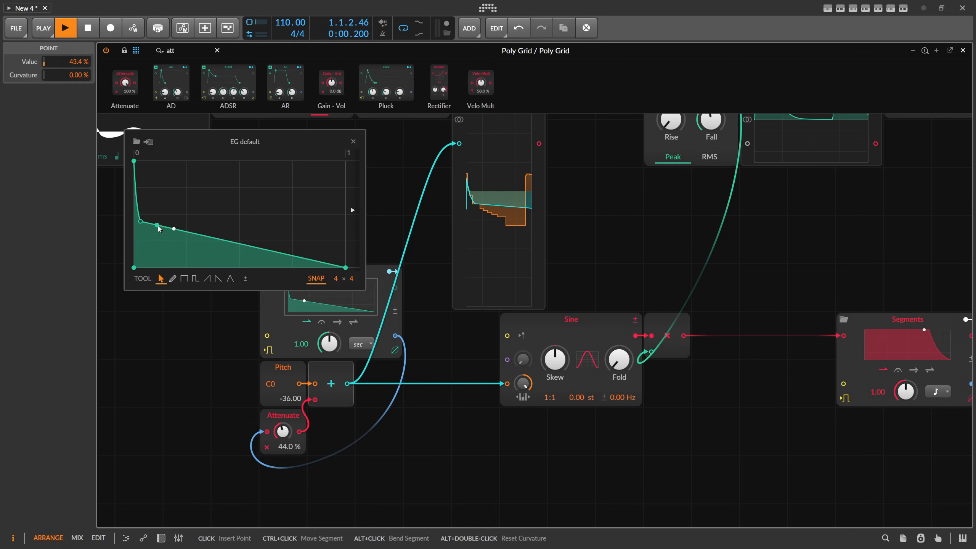
pyautogui.moveTo(159, 225); pyautogui.dragTo(165, 253)
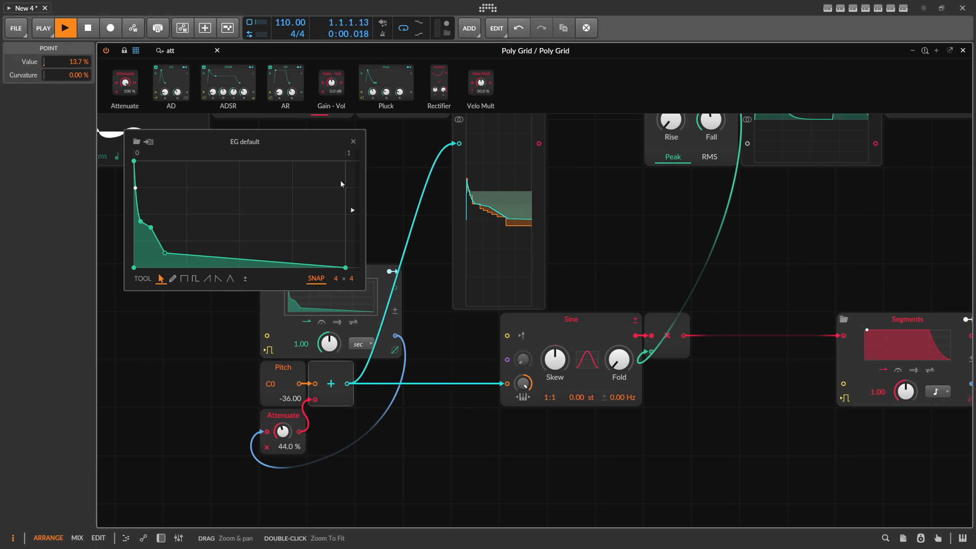
pyautogui.moveTo(328, 346); pyautogui.dragTo(329, 365)
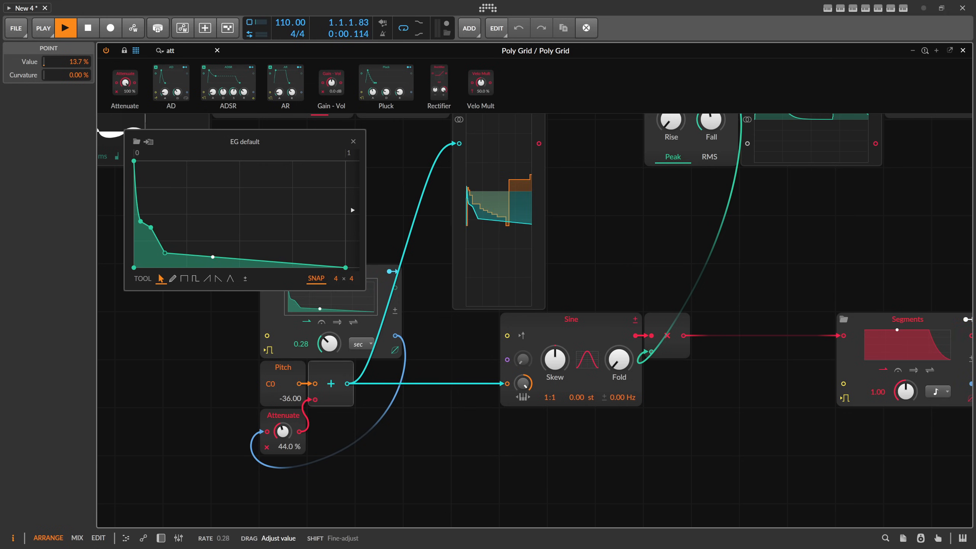
pyautogui.doubleClick(165, 253)
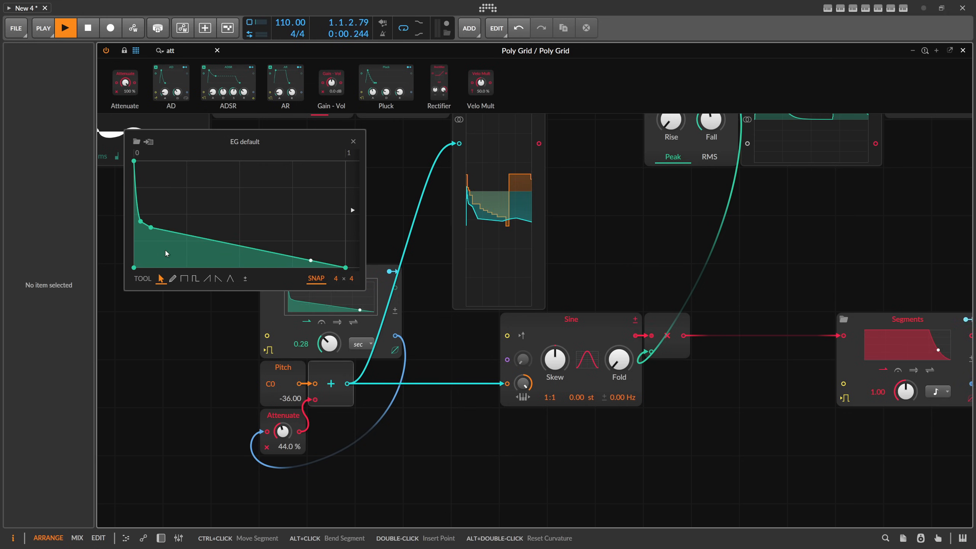
pyautogui.doubleClick(151, 228)
pyautogui.doubleClick(146, 224)
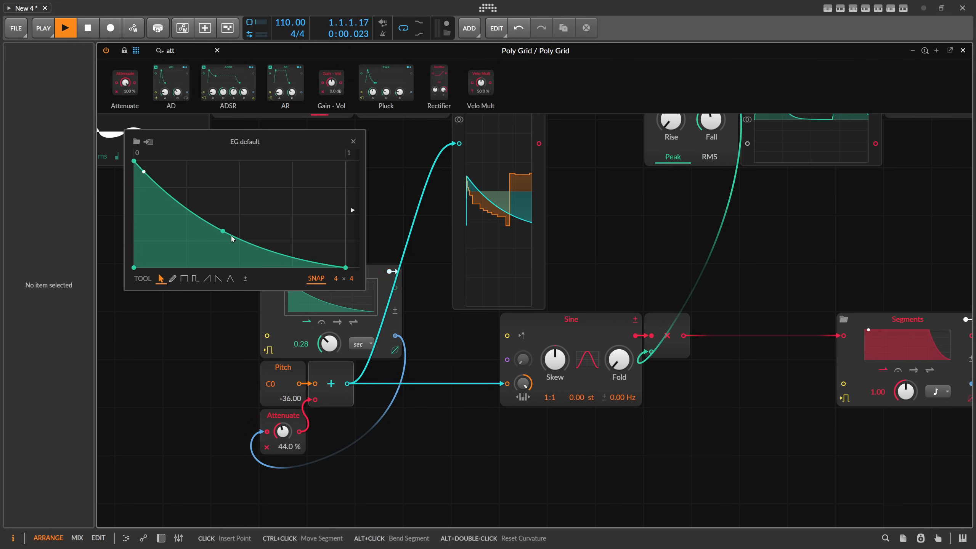
# - Set the pitch Segments rate to 0.14 sec and add an early point plus points at 35.5 % and 12.7 %
pyautogui.moveTo(329, 344); pyautogui.dragTo(328, 346)
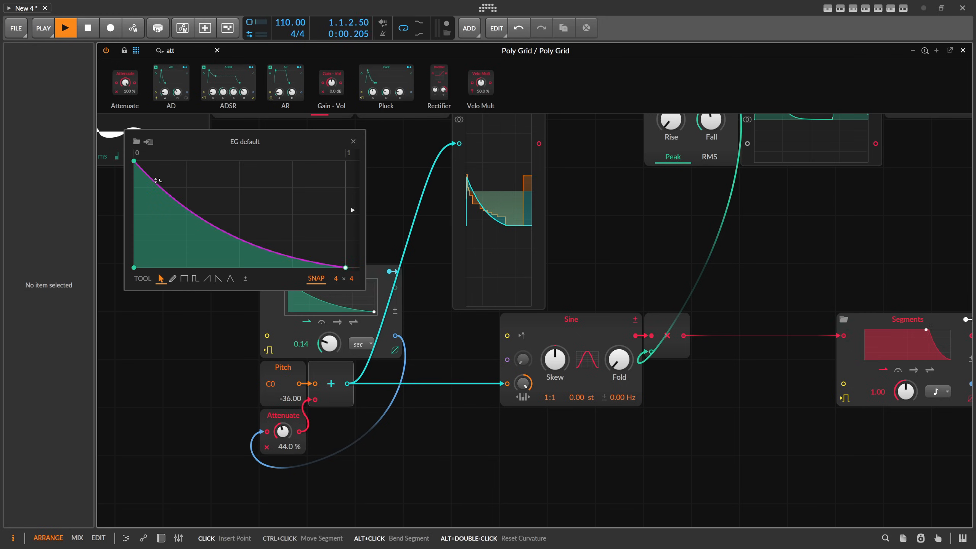
pyautogui.moveTo(150, 176)
pyautogui.mouseDown()
pyautogui.moveTo(158, 190)
pyautogui.moveTo(142, 187)
pyautogui.mouseUp()
pyautogui.doubleClick(212, 225)
pyautogui.moveTo(212, 226)
pyautogui.mouseDown()
pyautogui.moveTo(196, 231)
pyautogui.moveTo(204, 230)
pyautogui.mouseUp()
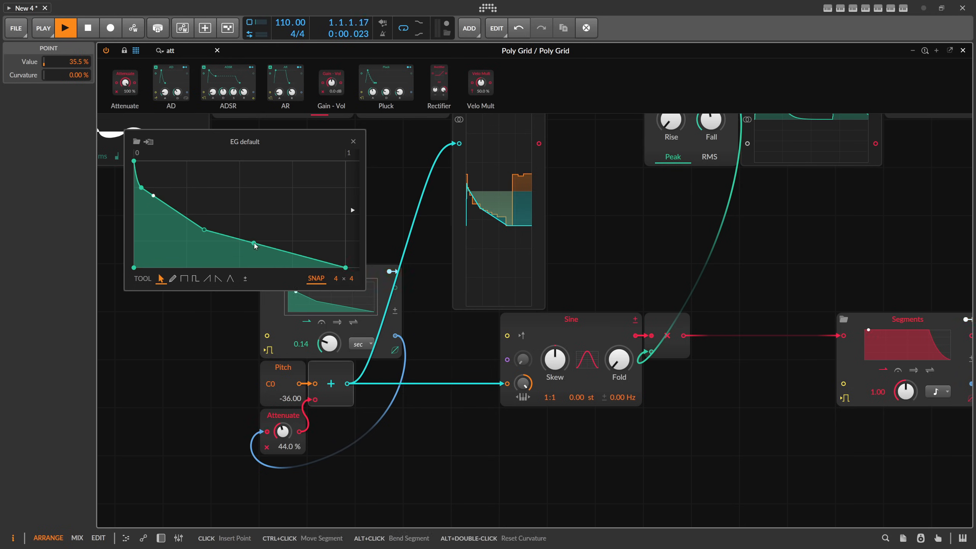
pyautogui.moveTo(282, 251); pyautogui.dragTo(313, 254)
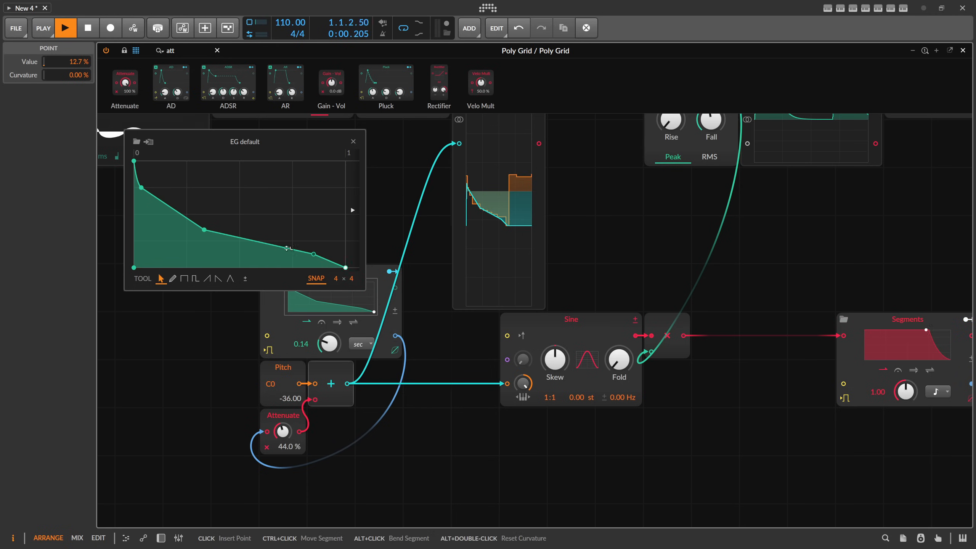
# - Match the kick's pitch curve with the middle point at 39.1 %, bent adjoining segments and Attenuate at 49.7 %, then close the curve editor
pyautogui.moveTo(180, 210)
pyautogui.mouseDown()
pyautogui.moveTo(180, 227)
pyautogui.moveTo(206, 228)
pyautogui.moveTo(192, 224)
pyautogui.mouseUp()
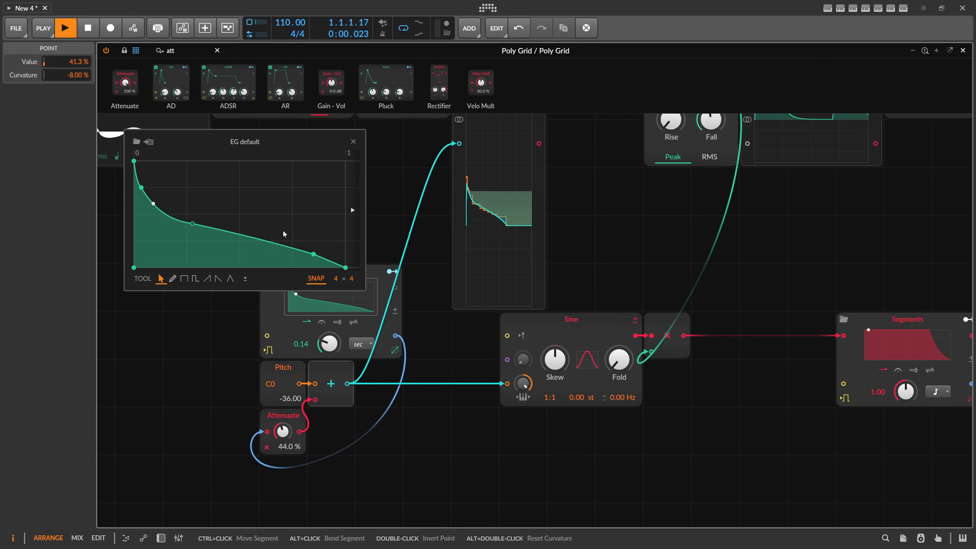
pyautogui.moveTo(239, 236); pyautogui.dragTo(240, 233)
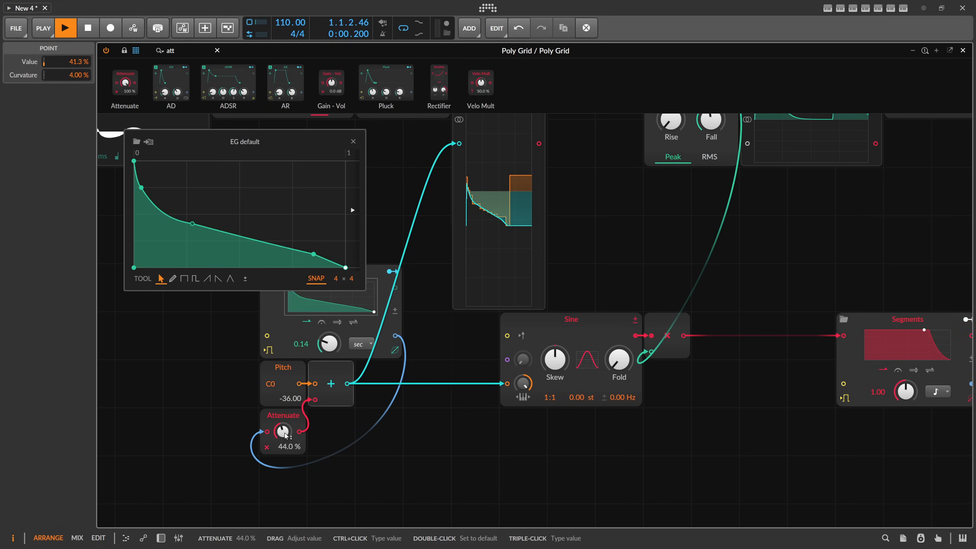
pyautogui.moveTo(285, 436); pyautogui.dragTo(285, 427)
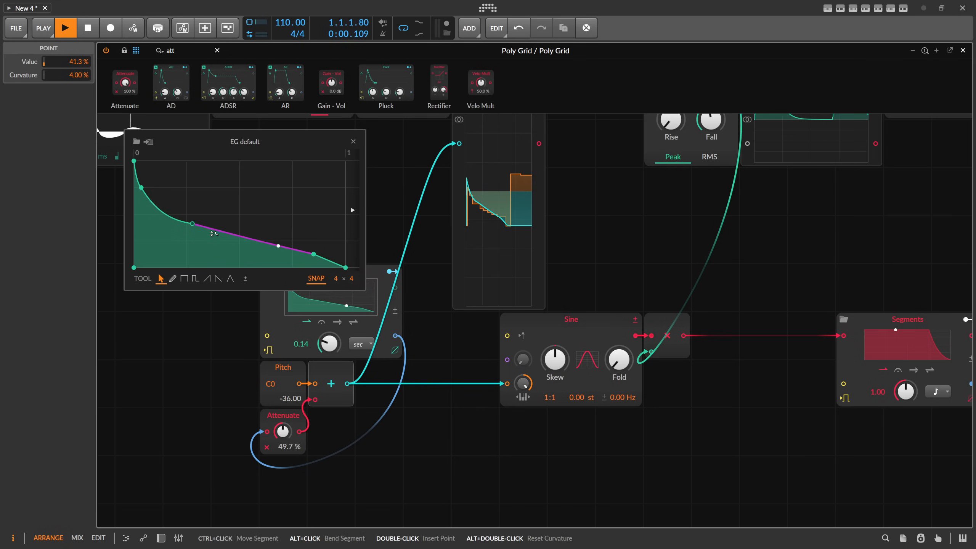
pyautogui.moveTo(212, 233); pyautogui.dragTo(186, 226)
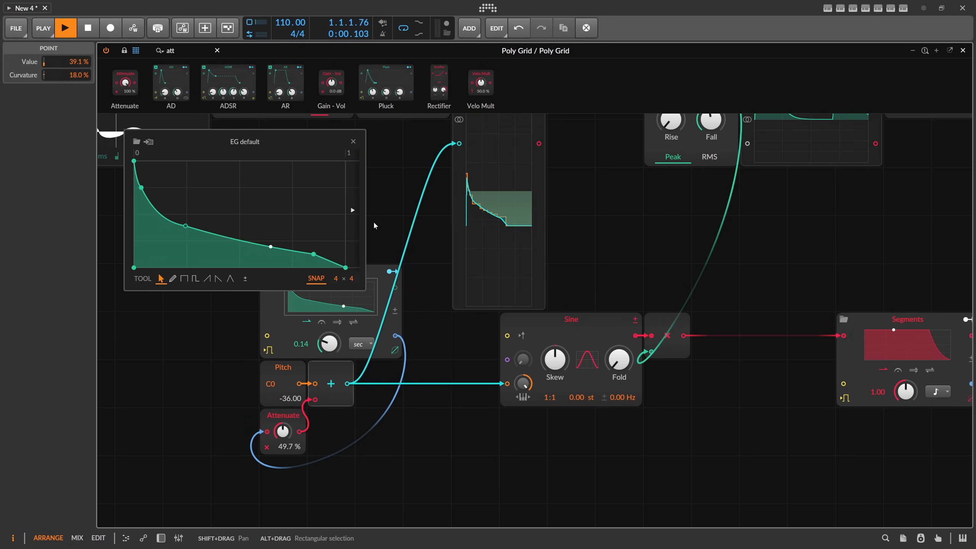
pyautogui.click(354, 142)
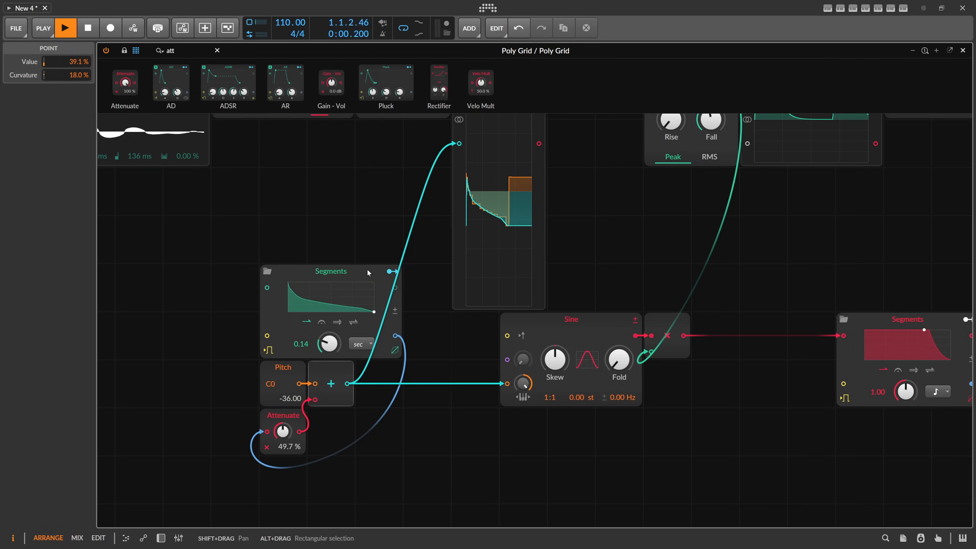
# - Show the device panel, raise the Out level, toggle the Button repeatedly to compare both kick signals, and turn Out back down
pyautogui.moveTo(633, 244); pyautogui.dragTo(551, 258)
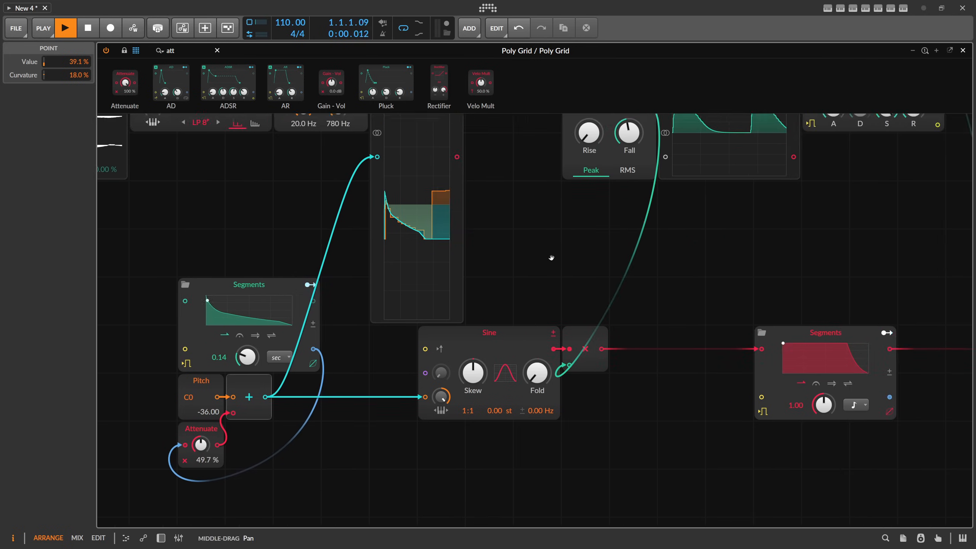
pyautogui.scroll(-1, 478, 269)
pyautogui.scroll(-1, 507, 271)
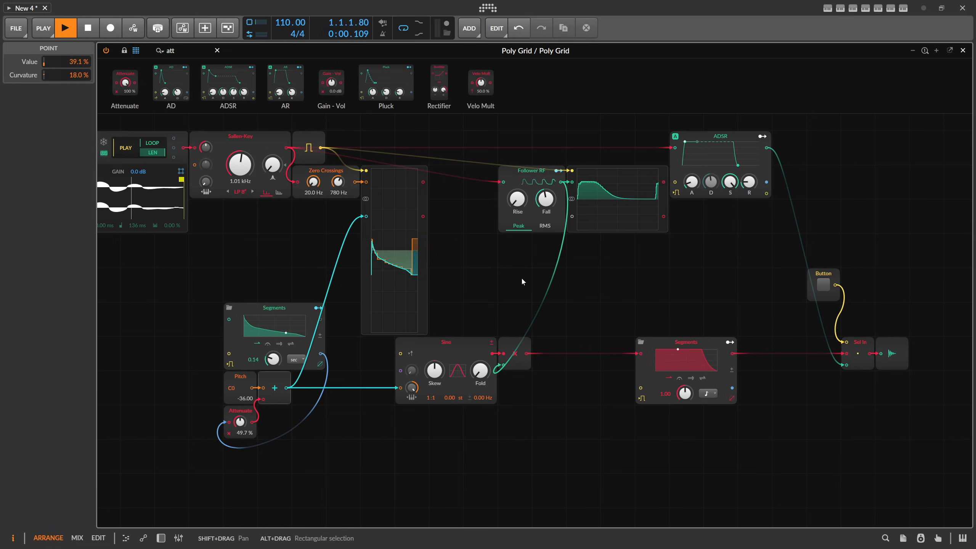
pyautogui.click(161, 538)
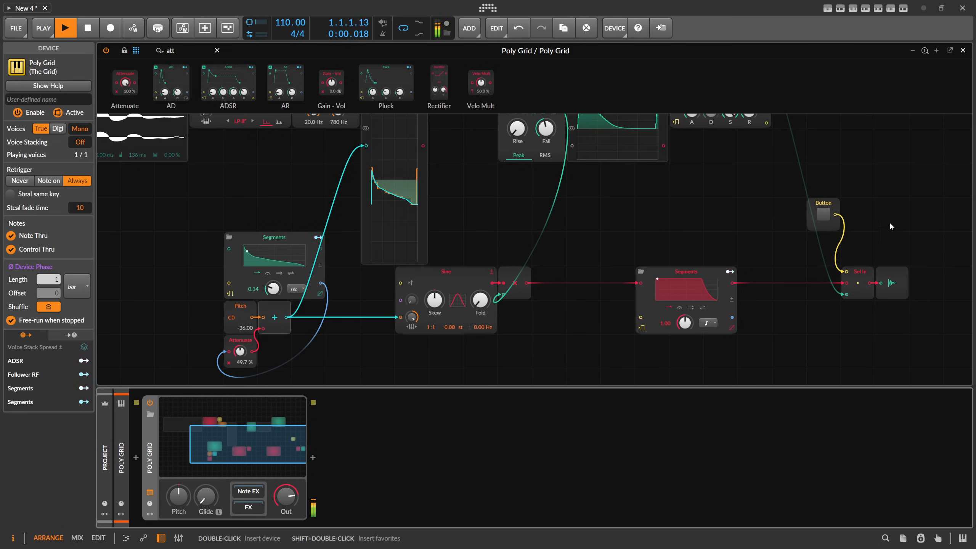
pyautogui.click(823, 215)
pyautogui.click(823, 214)
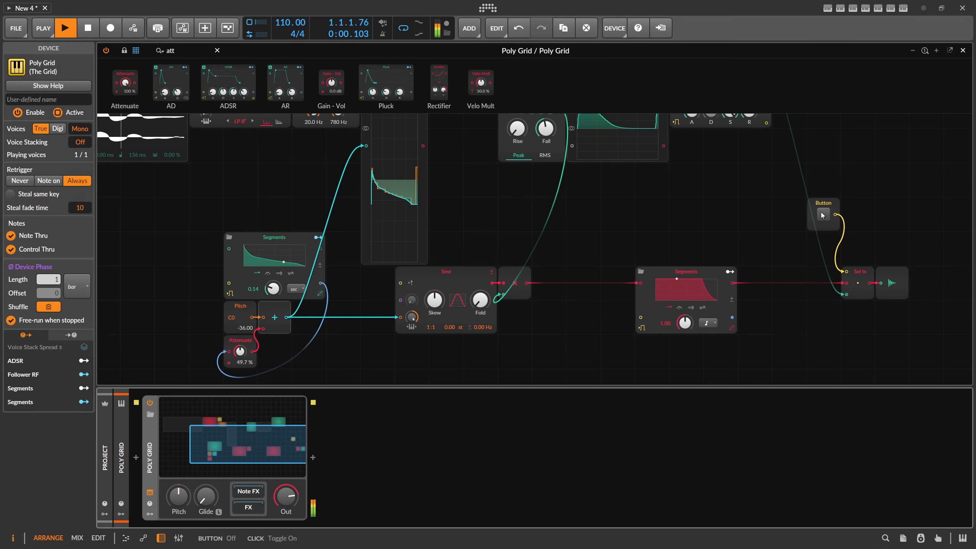
pyautogui.click(823, 215)
pyautogui.click(823, 215)
pyautogui.click(823, 215)
pyautogui.click(822, 214)
pyautogui.moveTo(286, 496); pyautogui.dragTo(286, 504)
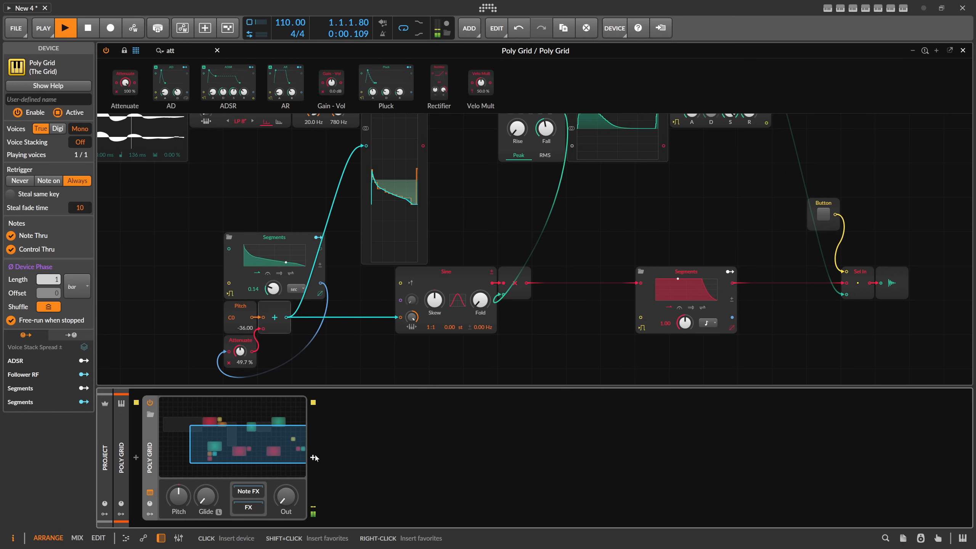
# - Select the pitch Segments, Pitch, Add and Attenuate modules together, and review the Segments curve before closing it
pyautogui.scroll(2, 367, 297)
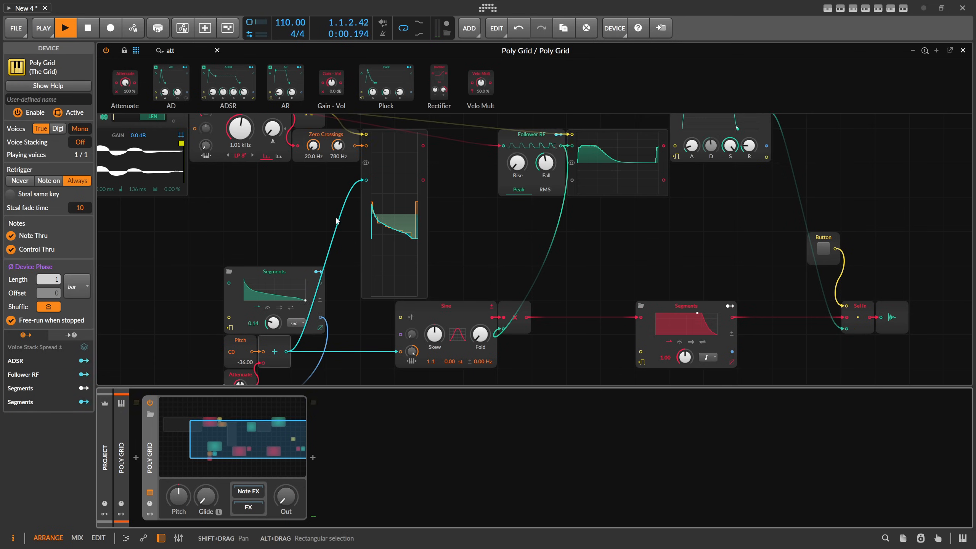
pyautogui.scroll(-2, 288, 219)
pyautogui.moveTo(165, 231); pyautogui.dragTo(340, 361)
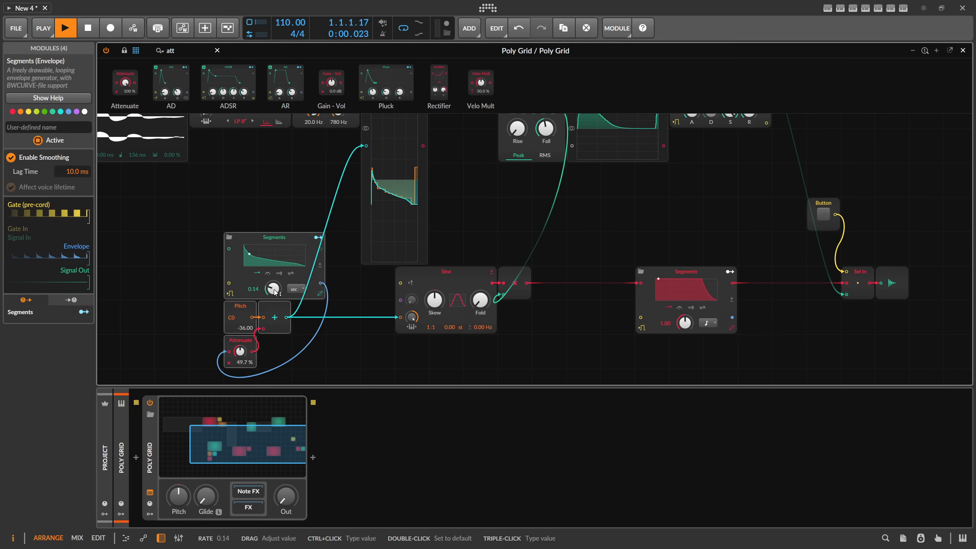
pyautogui.click(258, 265)
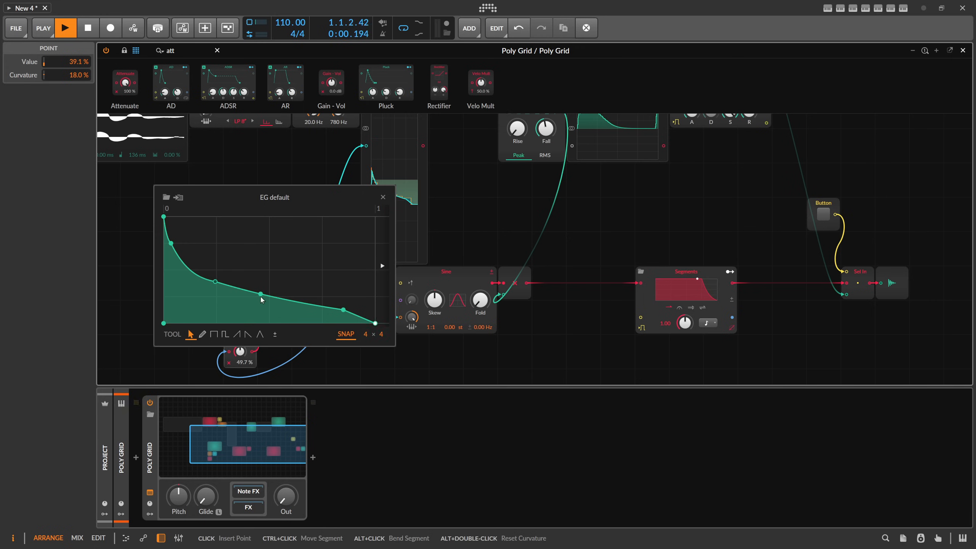
pyautogui.click(383, 197)
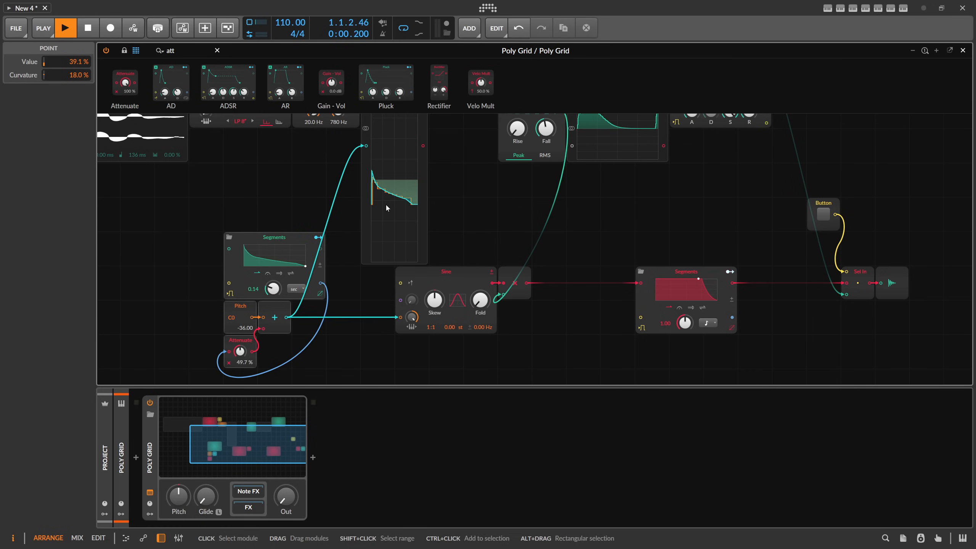
# - Delete the pitch oscilloscope and the Zero Crossings module, and move the Gate In module closer to the Follower RF
pyautogui.scroll(1, 337, 212)
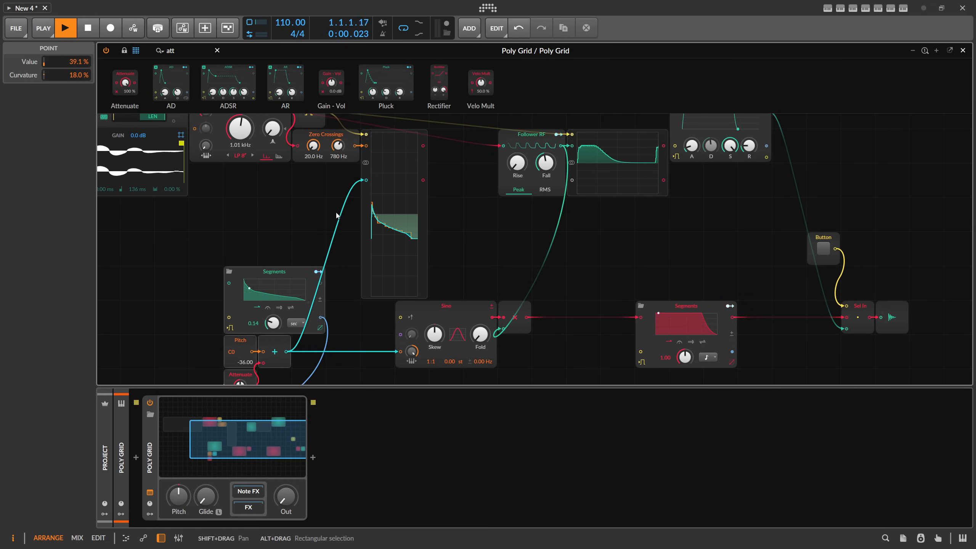
pyautogui.scroll(-1, 312, 210)
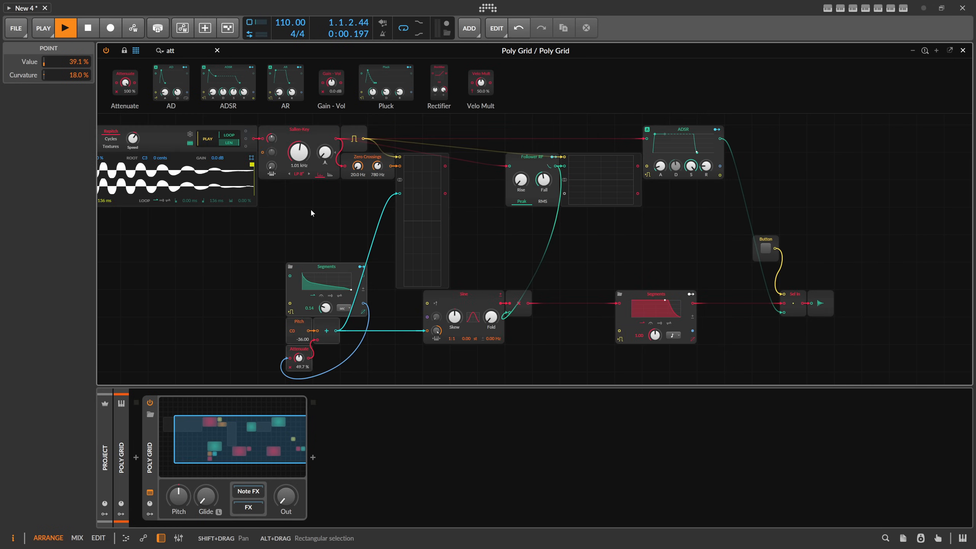
pyautogui.doubleClick(399, 193)
pyautogui.click(398, 219)
pyautogui.press('Delete')
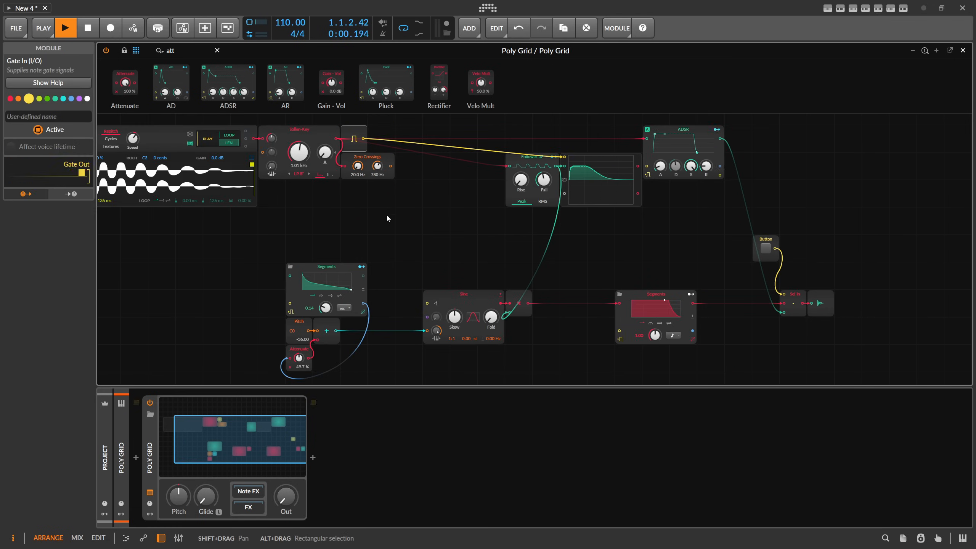
pyautogui.click(417, 198)
pyautogui.moveTo(418, 198); pyautogui.dragTo(447, 146)
pyautogui.press('Delete')
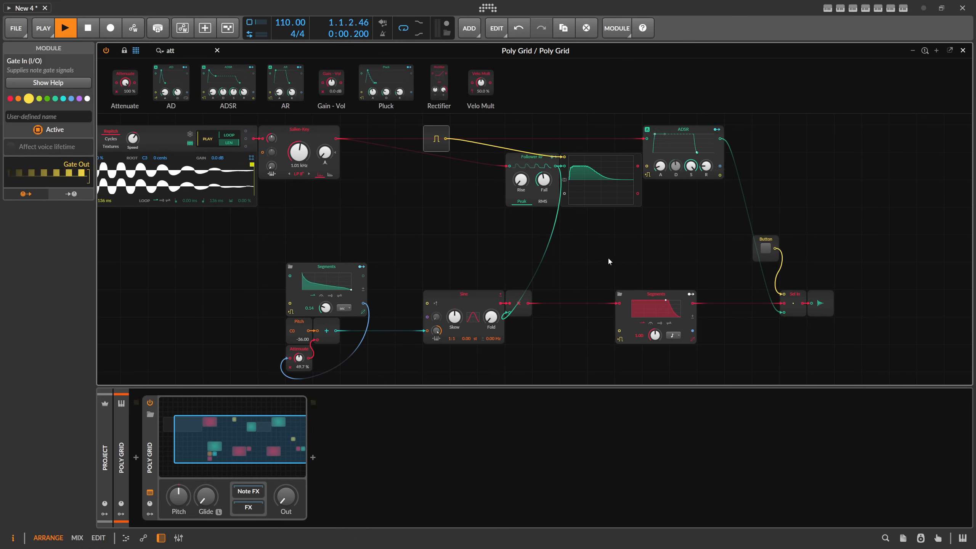
# - Connect the amplitude Segments' envelope output to the second input of the Follower RF's scope, and select that Segments module
pyautogui.moveTo(607, 256); pyautogui.dragTo(497, 257)
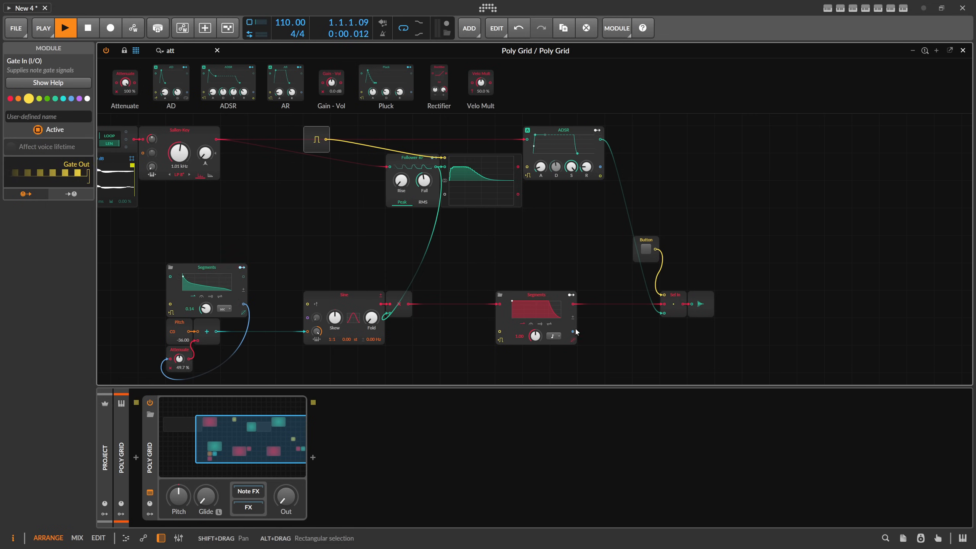
pyautogui.moveTo(573, 332)
pyautogui.mouseDown()
pyautogui.moveTo(447, 170)
pyautogui.moveTo(444, 194)
pyautogui.mouseUp()
pyautogui.click(554, 283)
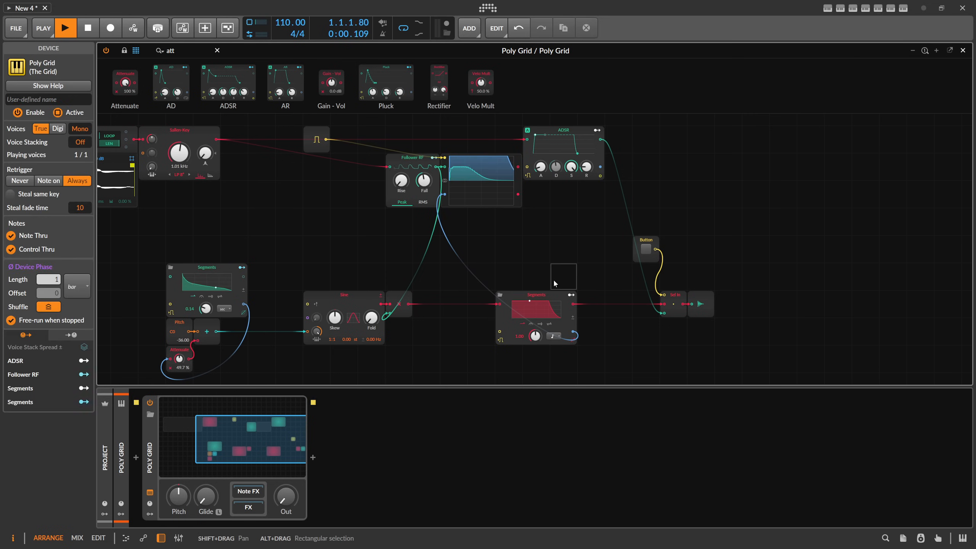
pyautogui.click(536, 296)
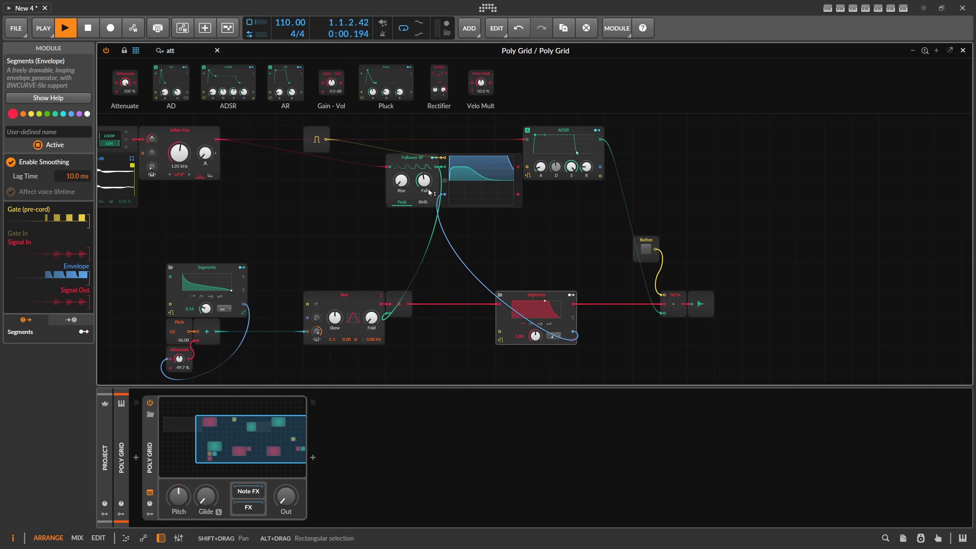
# - Find the Attenuate module and insert it at the amplitude Segments' envelope output, ahead of the scope
pyautogui.click(157, 50)
pyautogui.write('att')
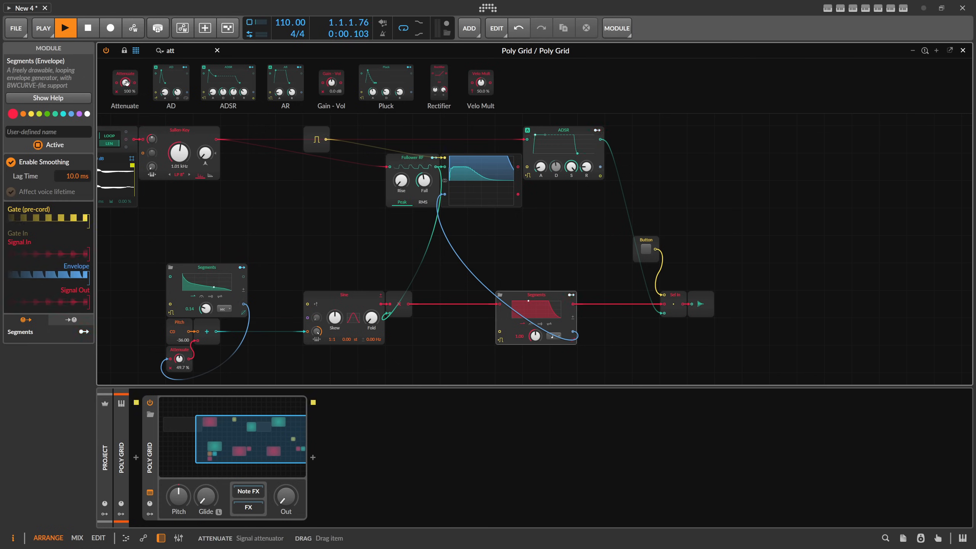
pyautogui.moveTo(125, 83); pyautogui.dragTo(576, 331)
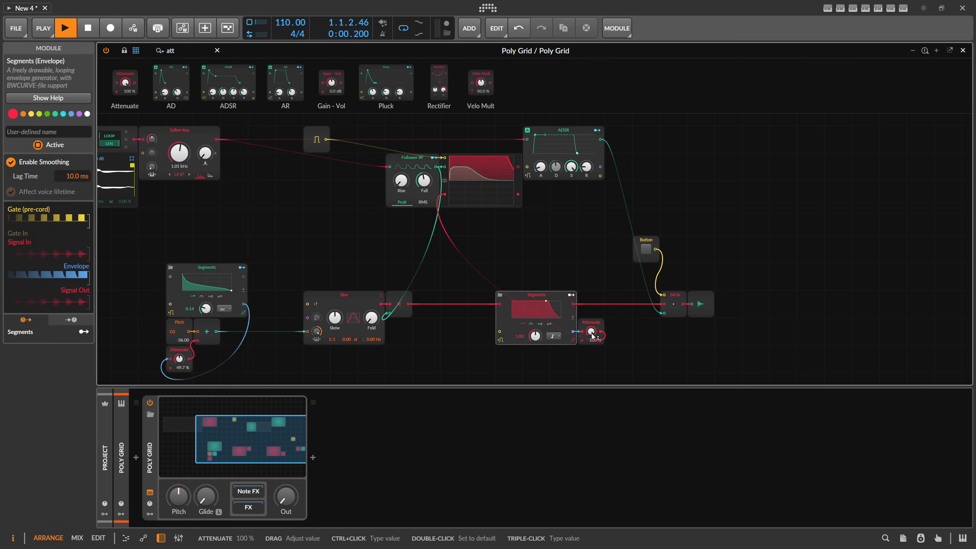
# - Hide the device panel and set the amplitude envelope's Attenuate to 55.0 %
pyautogui.scroll(1, 245, 311)
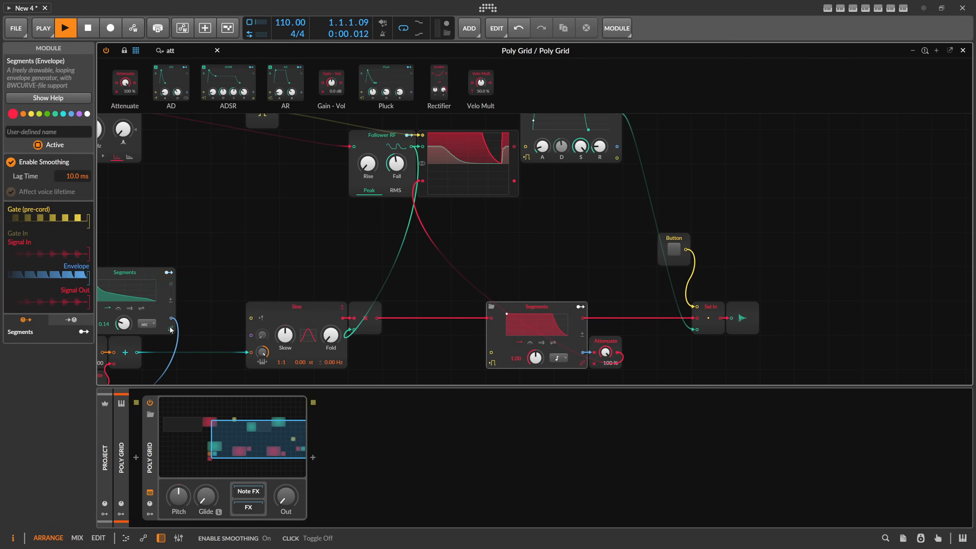
pyautogui.moveTo(232, 282); pyautogui.dragTo(435, 229)
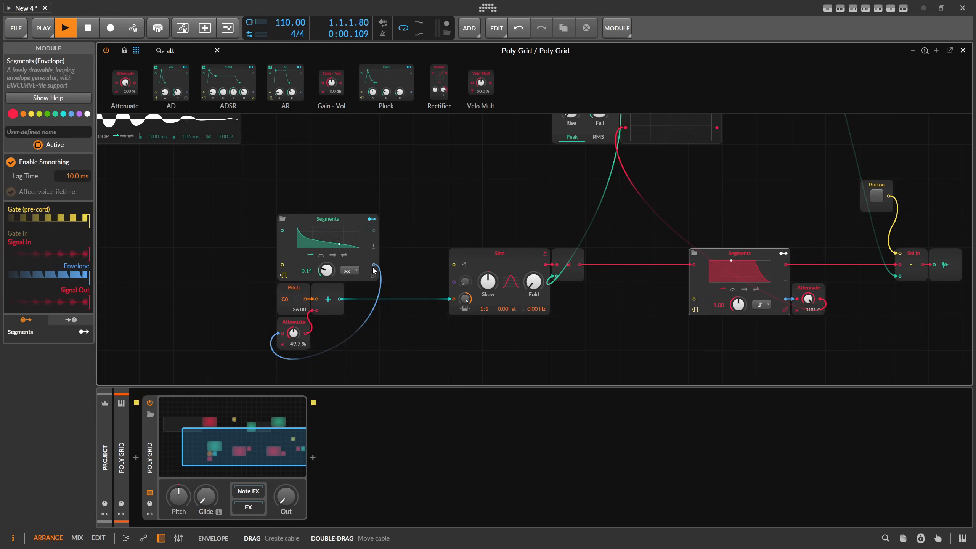
pyautogui.scroll(2, 373, 269)
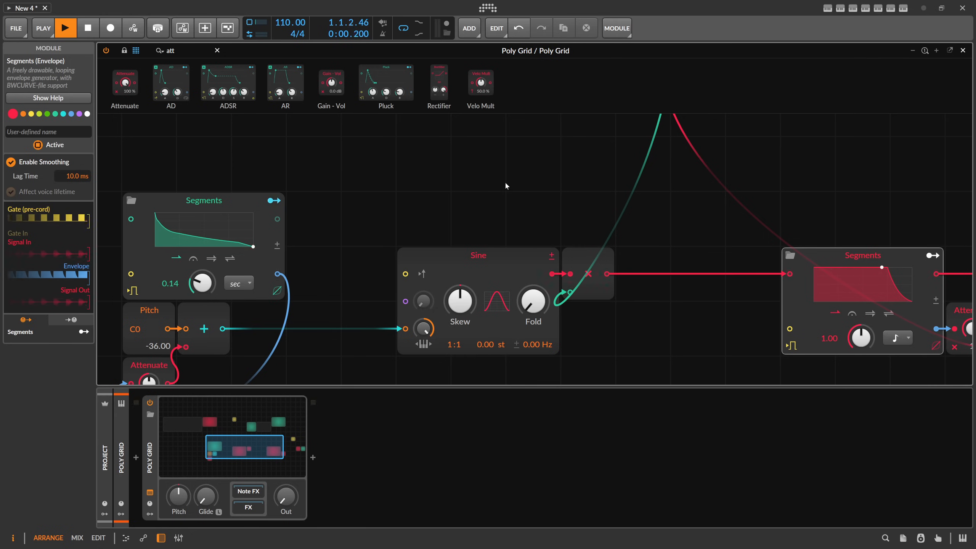
pyautogui.moveTo(556, 158); pyautogui.dragTo(292, 242)
pyautogui.moveTo(562, 197); pyautogui.dragTo(315, 204)
pyautogui.scroll(-2, 410, 195)
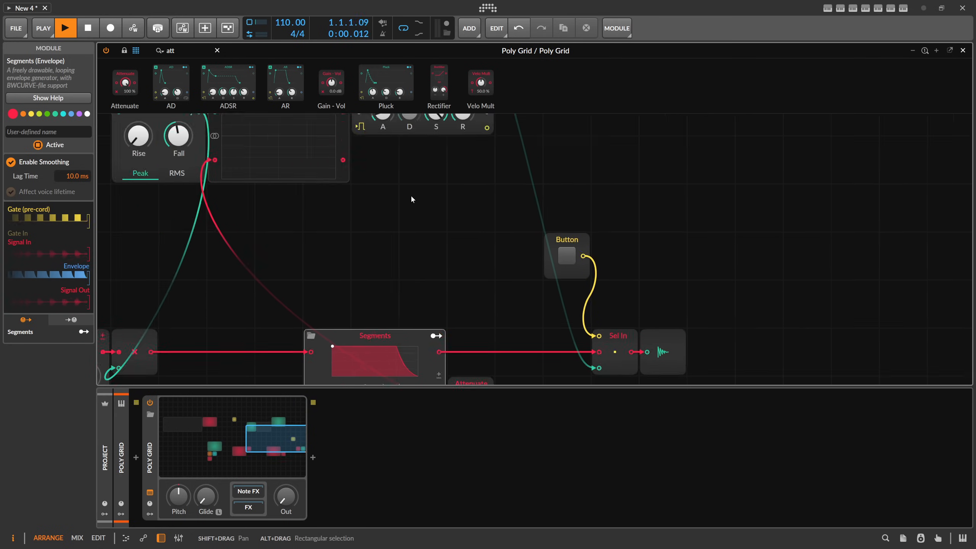
pyautogui.moveTo(362, 223); pyautogui.dragTo(353, 191)
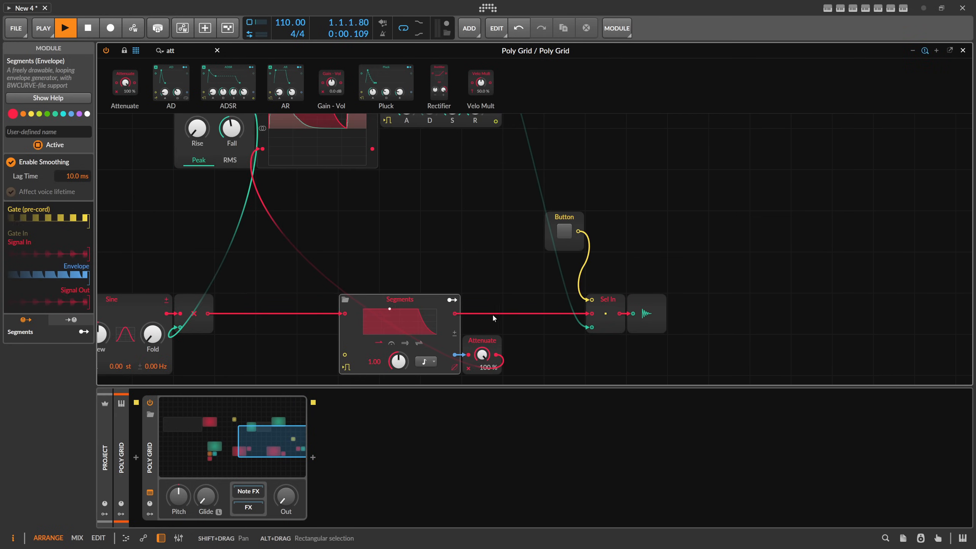
pyautogui.click(161, 538)
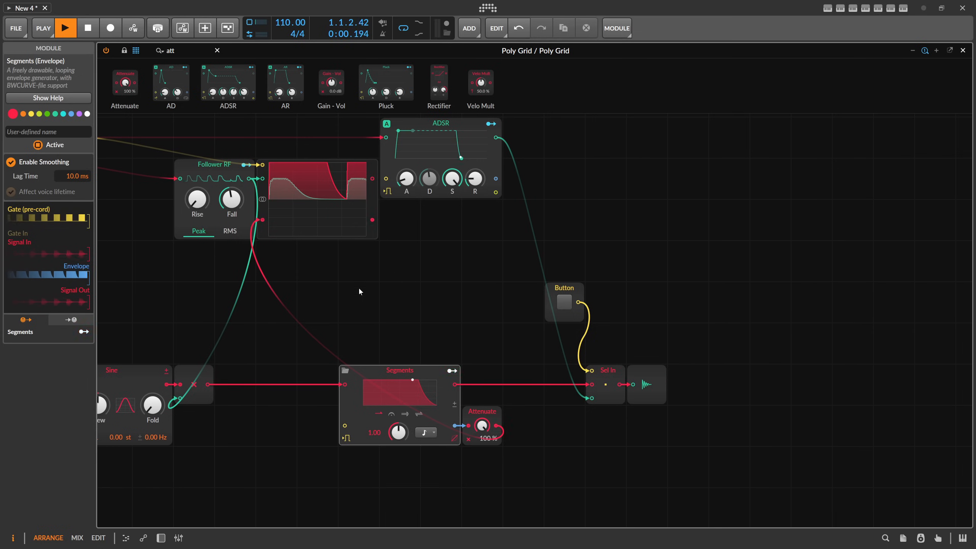
pyautogui.moveTo(358, 289); pyautogui.dragTo(375, 311)
pyautogui.moveTo(498, 449); pyautogui.dragTo(498, 493)
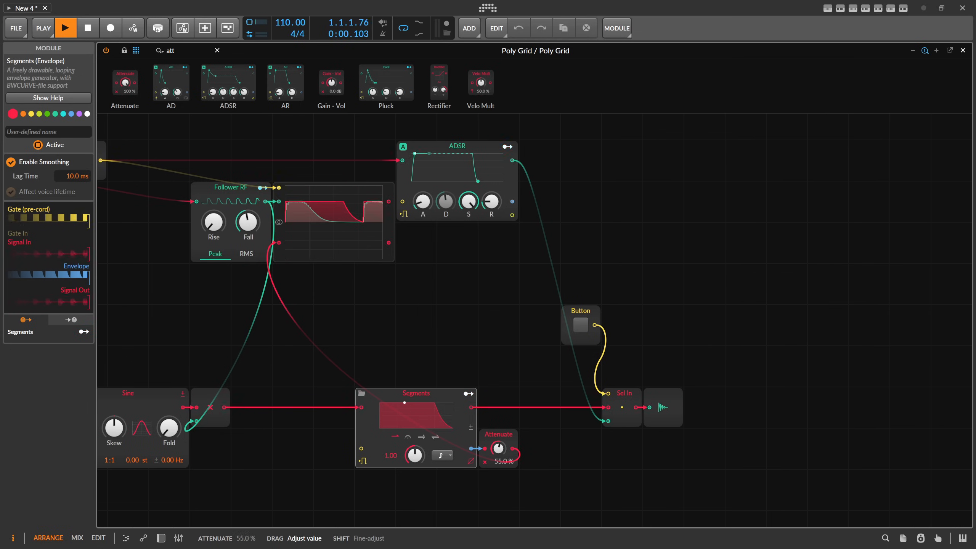
pyautogui.moveTo(500, 448); pyautogui.dragTo(500, 449)
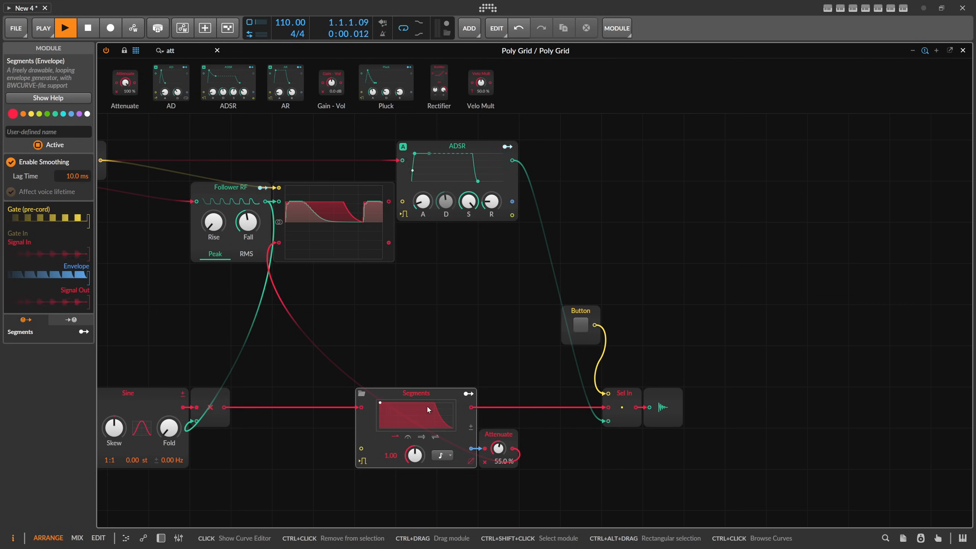
# - Open the amplitude Segments curve in a repositioned editor, and set its timebase to Seconds with a rate of 0.17
pyautogui.click(438, 420)
pyautogui.moveTo(470, 415); pyautogui.dragTo(470, 418)
pyautogui.moveTo(476, 353); pyautogui.dragTo(646, 175)
pyautogui.click(442, 456)
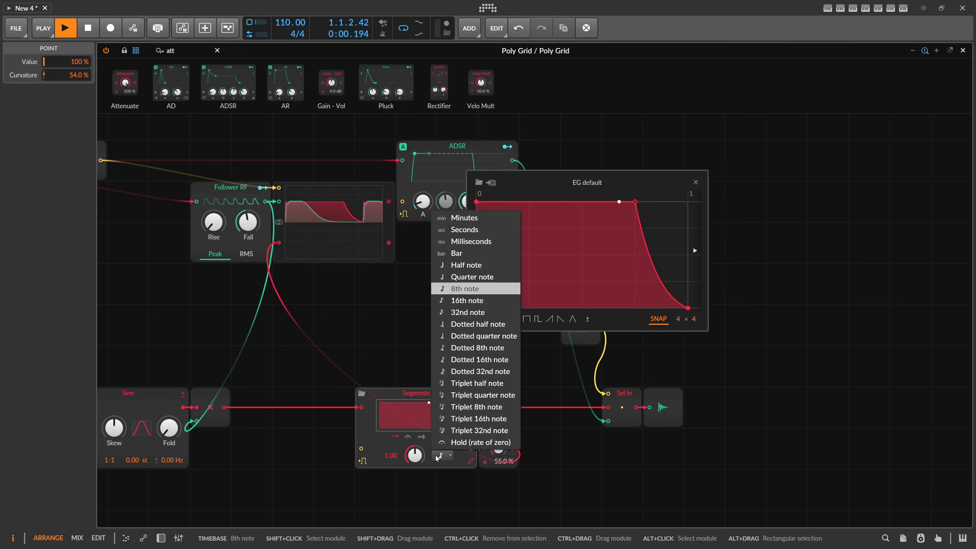
pyautogui.click(473, 227)
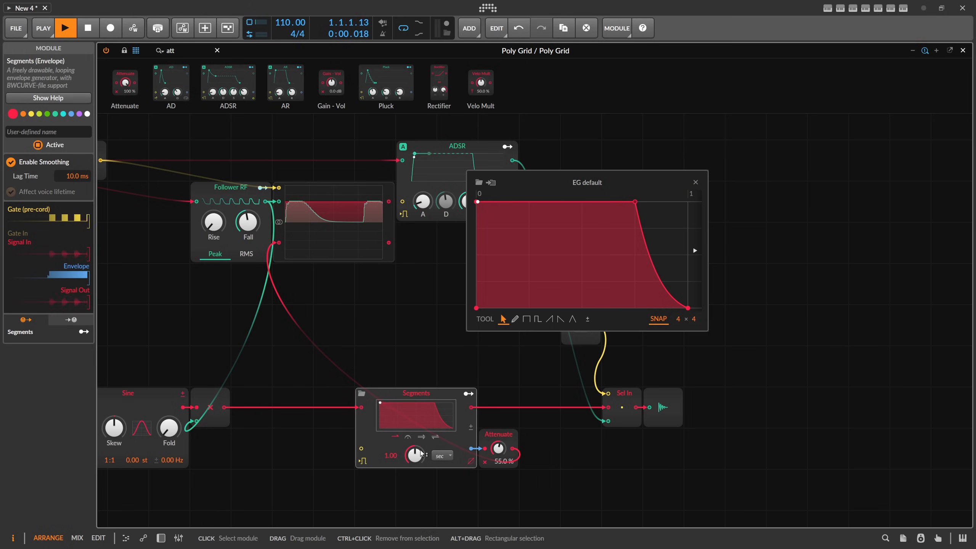
pyautogui.moveTo(415, 455); pyautogui.dragTo(415, 474)
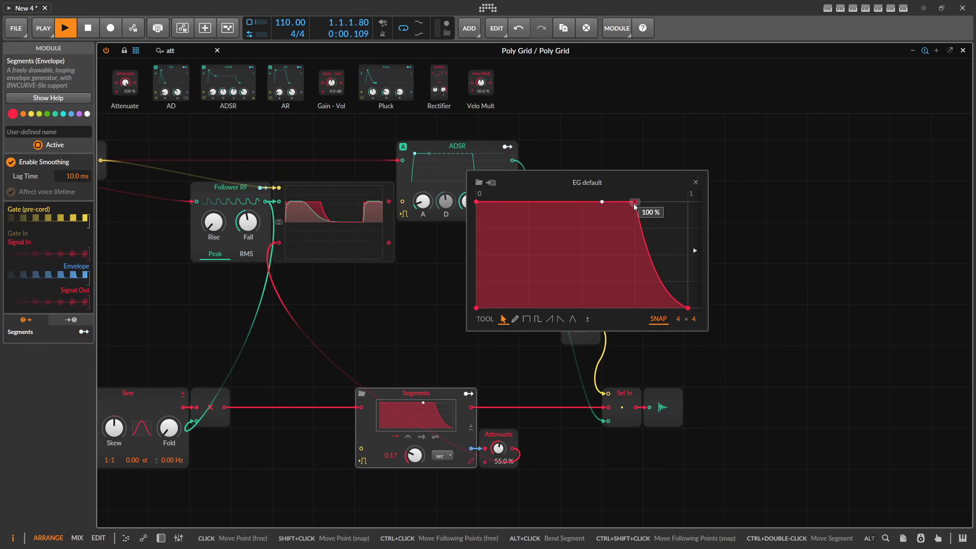
# - Match the kick's amplitude curve with an earlier, bent decay and a slightly later attack peak at 99.8 %, then close the curve editor
pyautogui.moveTo(634, 201); pyautogui.dragTo(567, 202)
pyautogui.moveTo(612, 256); pyautogui.dragTo(613, 249)
pyautogui.moveTo(477, 201); pyautogui.dragTo(495, 201)
pyautogui.scroll(2, 325, 226)
pyautogui.moveTo(251, 275); pyautogui.dragTo(329, 369)
pyautogui.scroll(1, 315, 350)
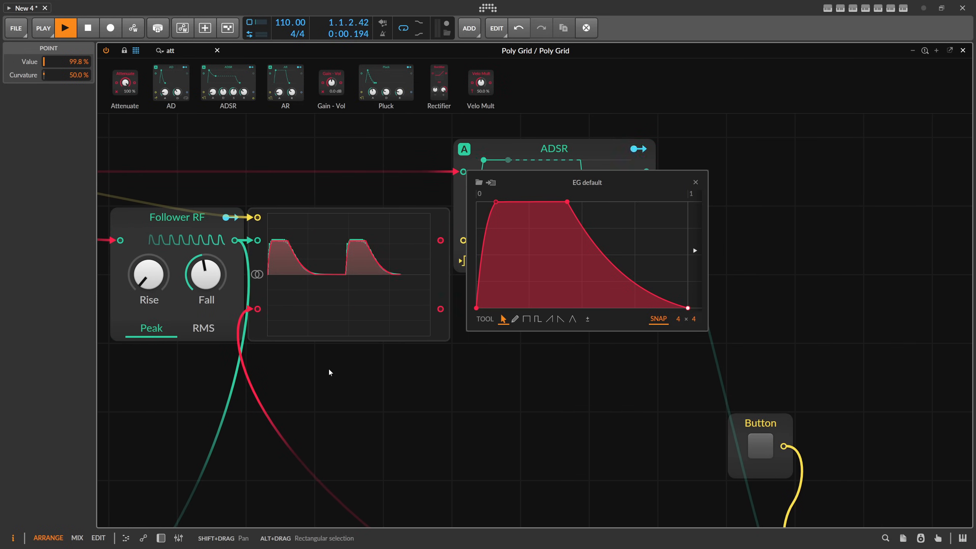
pyautogui.scroll(-2, 477, 351)
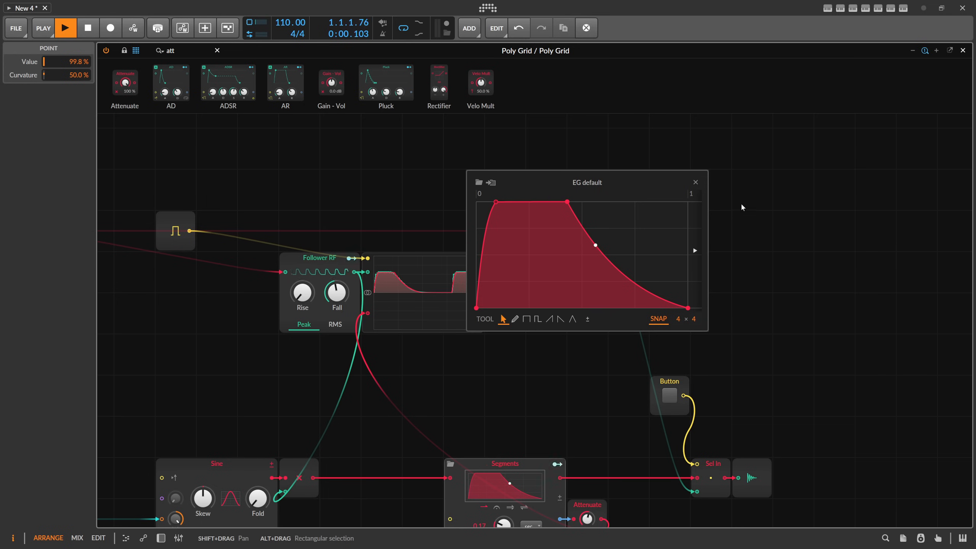
pyautogui.click(696, 182)
# - Disconnect the Follower RF from the Multiply module and move Multiply directly after the amplitude Segments, before Sel In
pyautogui.scroll(-1, 526, 342)
pyautogui.moveTo(536, 357); pyautogui.dragTo(506, 272)
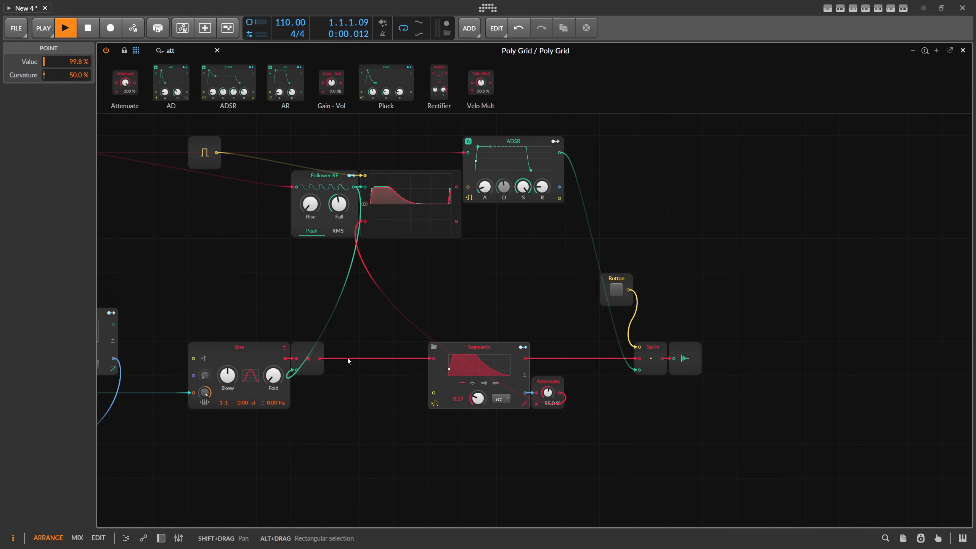
pyautogui.click(312, 352)
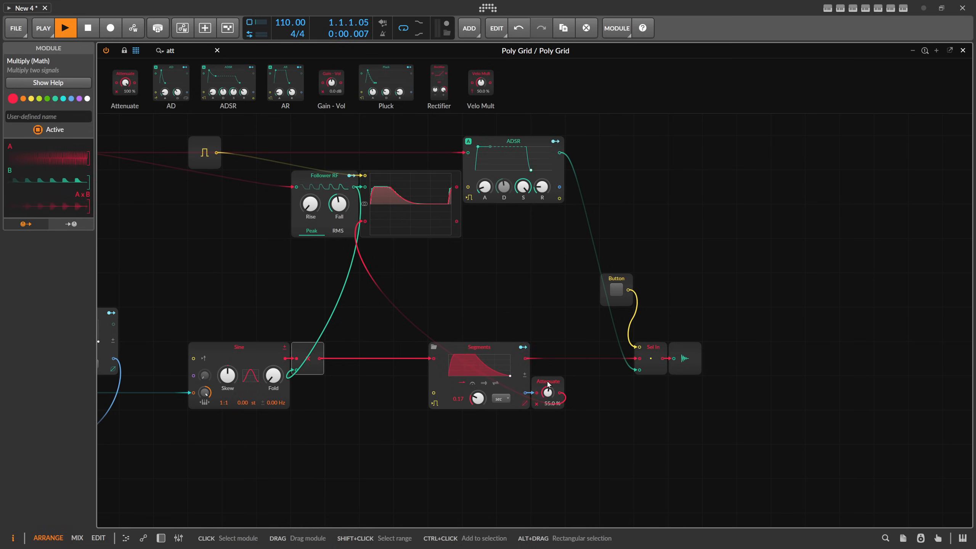
pyautogui.click(365, 279)
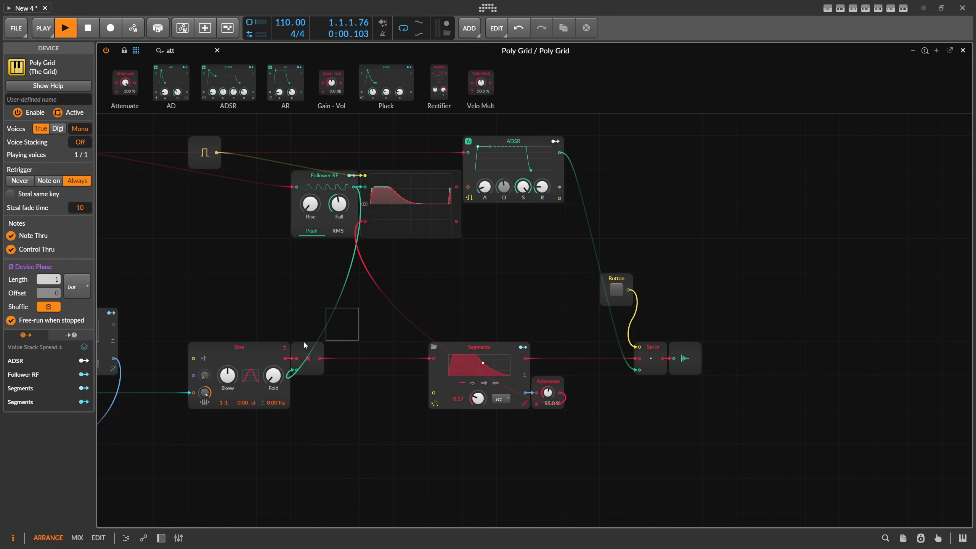
pyautogui.moveTo(296, 372); pyautogui.dragTo(425, 336)
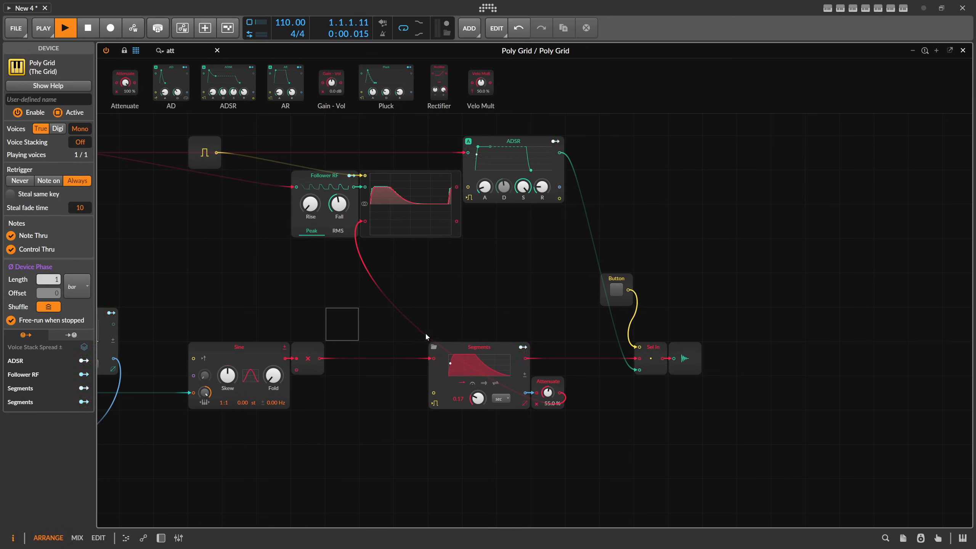
pyautogui.click(322, 367)
pyautogui.moveTo(323, 368); pyautogui.dragTo(538, 358)
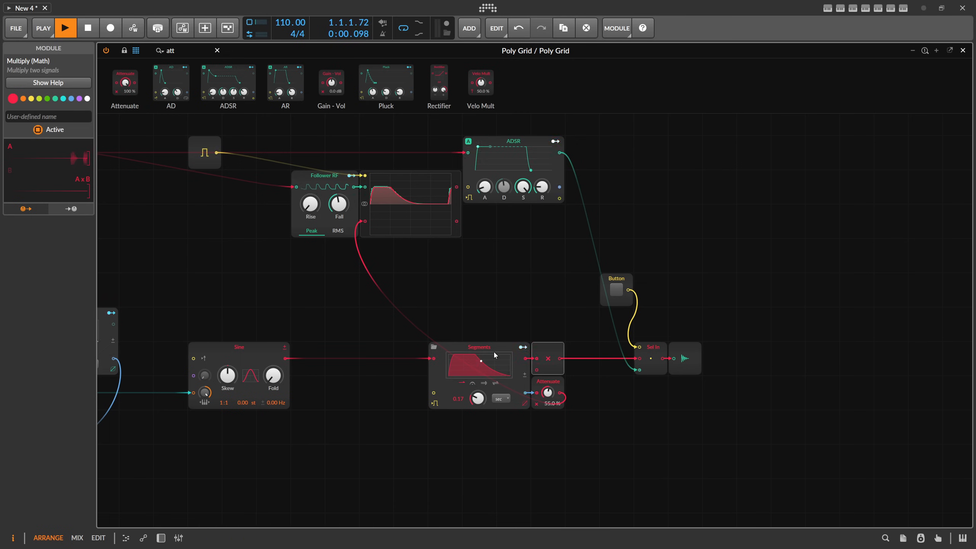
# - Move the amplitude Segments out of the audio path and connect the Sine output directly to the Multiply module
pyautogui.click(493, 353)
pyautogui.click(487, 289)
pyautogui.moveTo(483, 347); pyautogui.dragTo(448, 381)
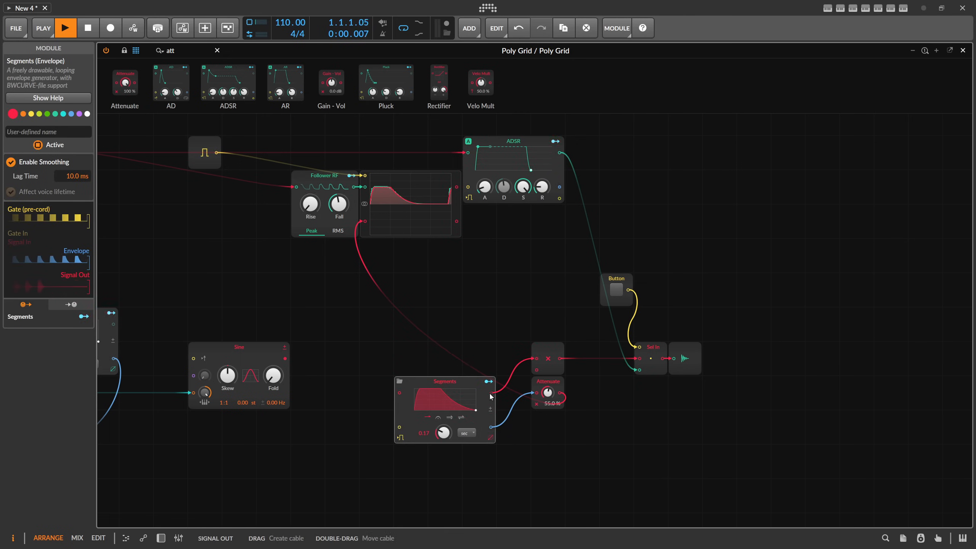
pyautogui.moveTo(291, 358); pyautogui.dragTo(537, 359)
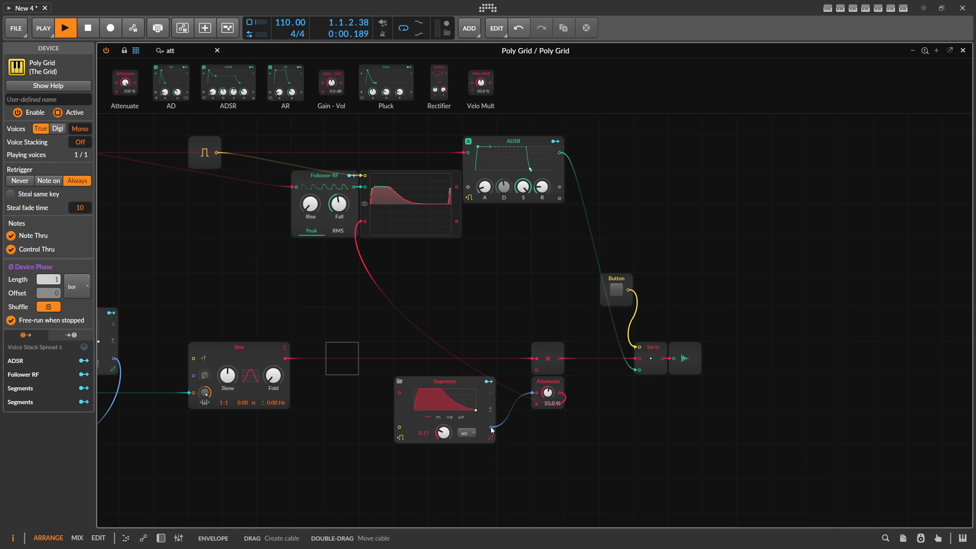
# - Connect the Attenuate output to the Multiply module's second input, and compare both signals by toggling the Button in front of the audio output
pyautogui.moveTo(560, 394); pyautogui.dragTo(537, 370)
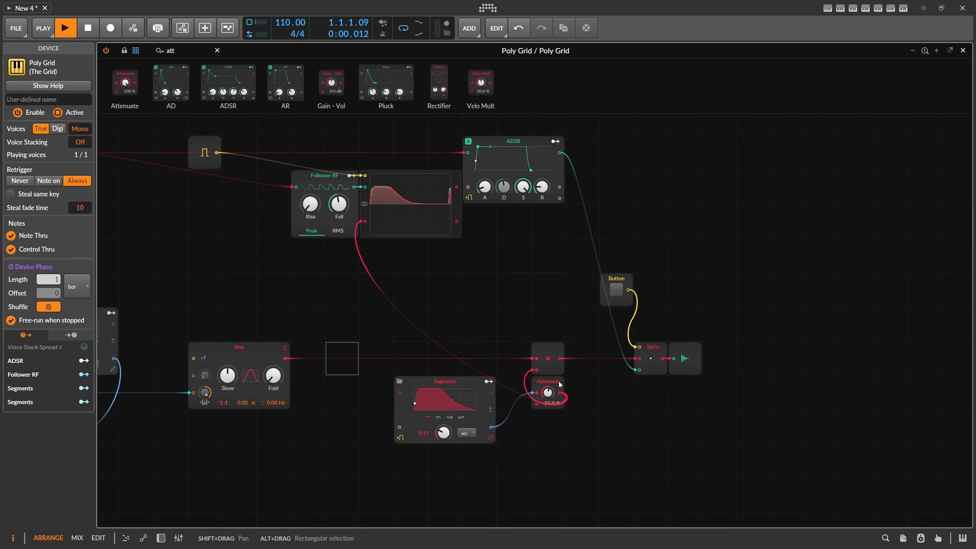
pyautogui.click(167, 539)
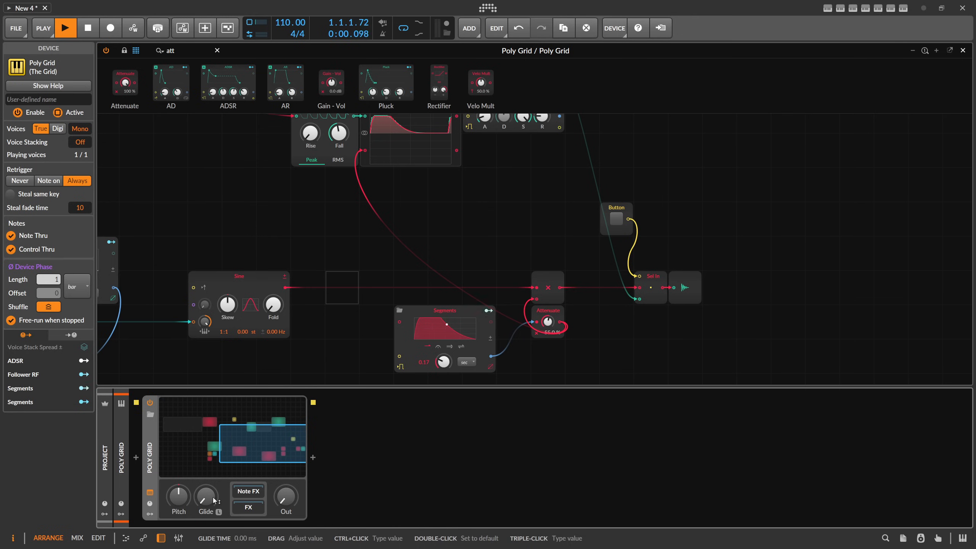
pyautogui.click(617, 219)
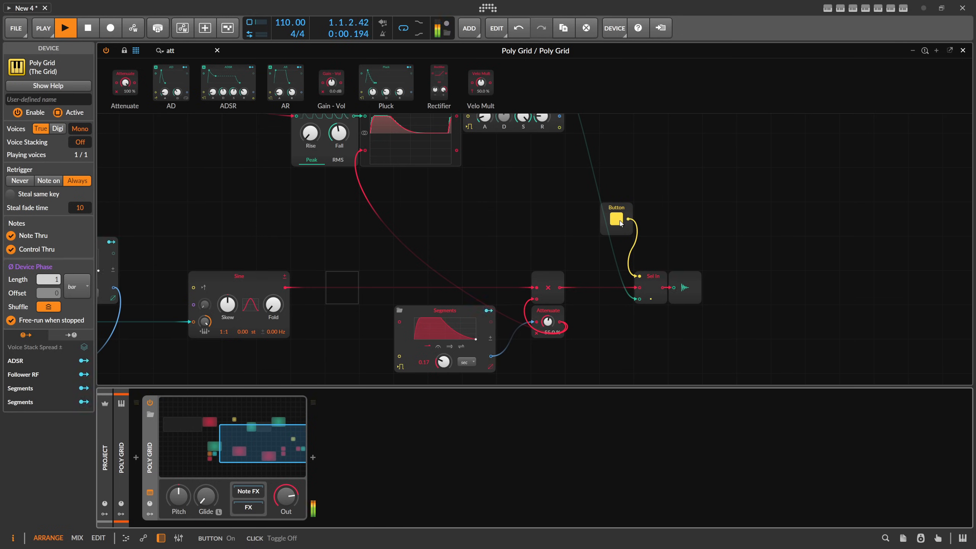
pyautogui.click(617, 219)
pyautogui.click(620, 221)
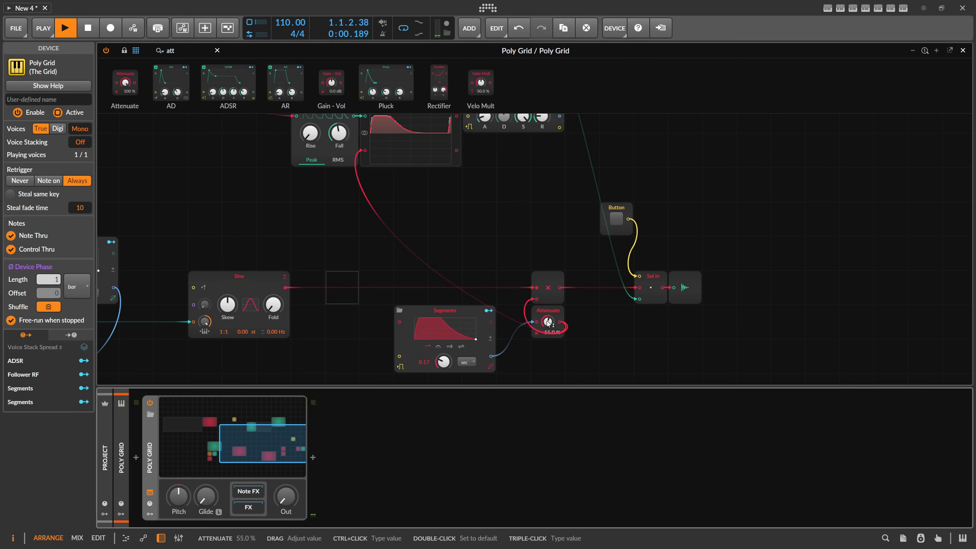
# - Delete the Multiply and Attenuate modules and place the red Segments envelope directly after the Sine oscillator in its signal path
pyautogui.moveTo(518, 258); pyautogui.dragTo(584, 341)
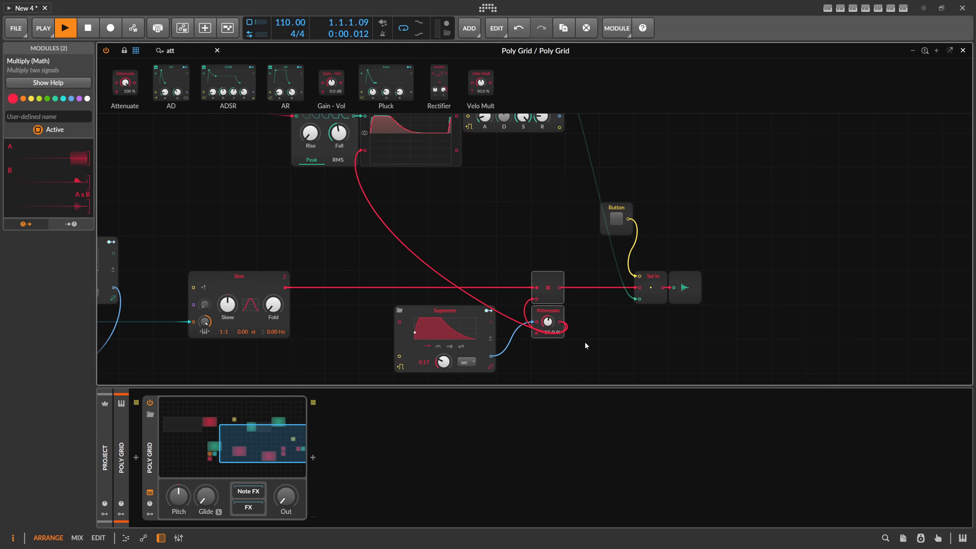
pyautogui.press('Delete')
pyautogui.scroll(-1, 429, 280)
pyautogui.moveTo(428, 281); pyautogui.dragTo(325, 246)
pyautogui.scroll(2, 391, 227)
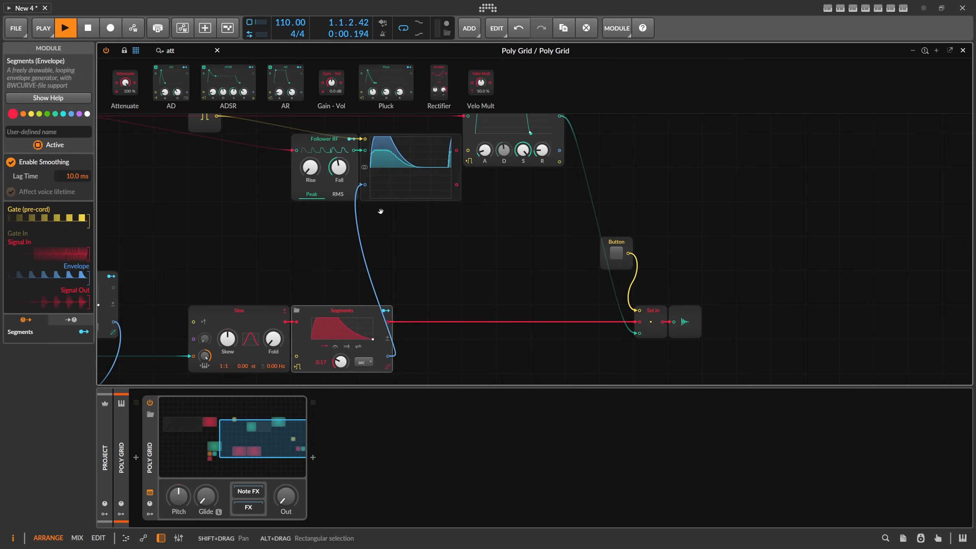
# - Toggle the Button to compare the sampled sound with the Sine oscillator shaped by the red Segments envelope
pyautogui.moveTo(381, 211); pyautogui.dragTo(404, 229)
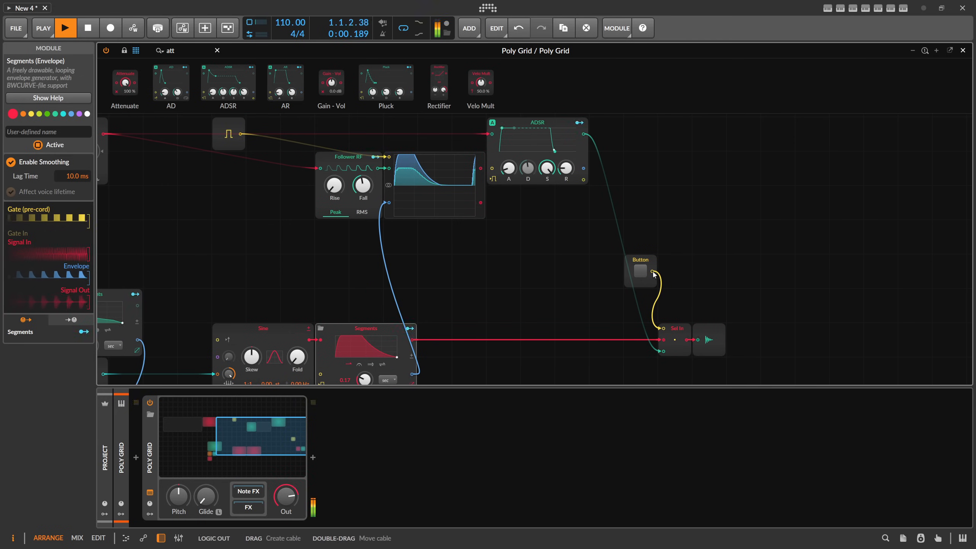
pyautogui.click(641, 272)
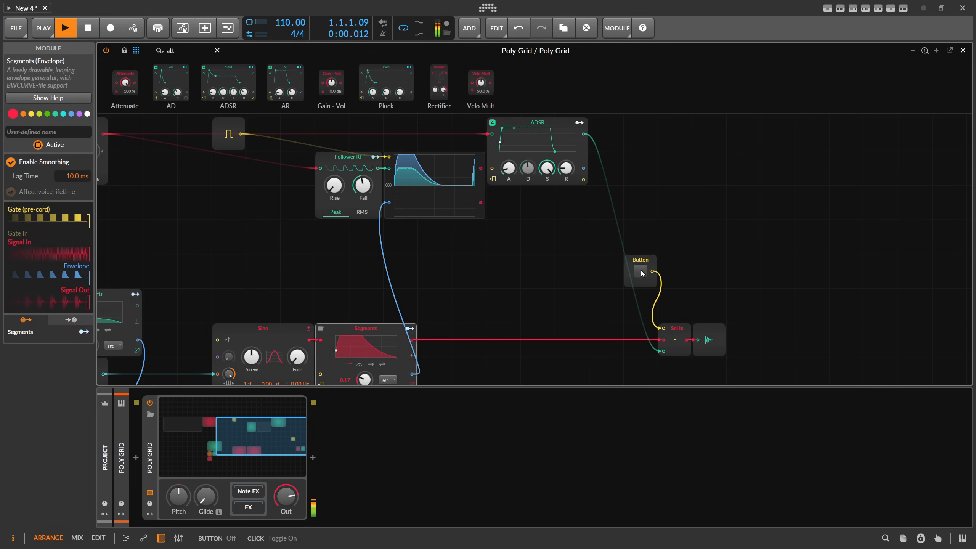
pyautogui.click(641, 272)
pyautogui.click(641, 272)
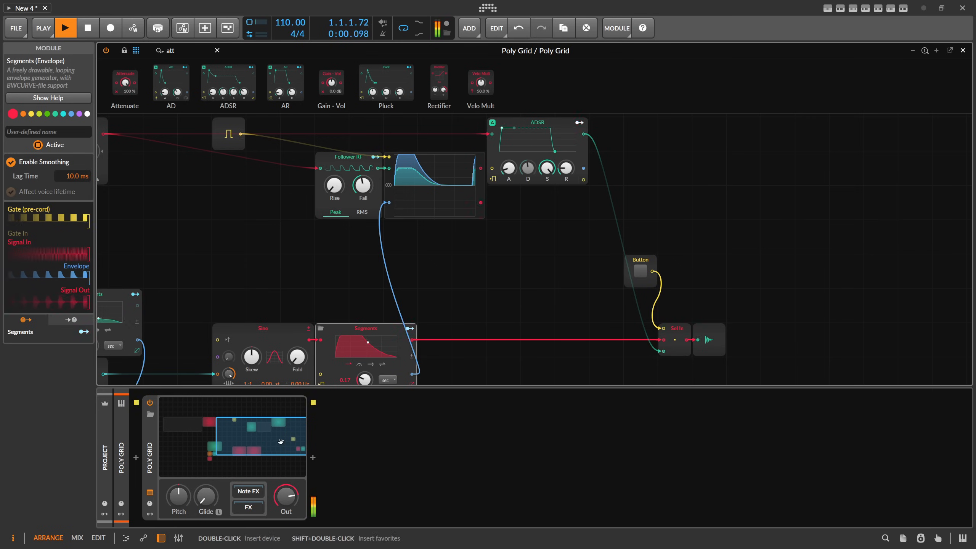
# - Delete the entire upper row of modules, from the sampler and filter through the Follower and scope to the ADSR
pyautogui.moveTo(278, 439); pyautogui.dragTo(252, 439)
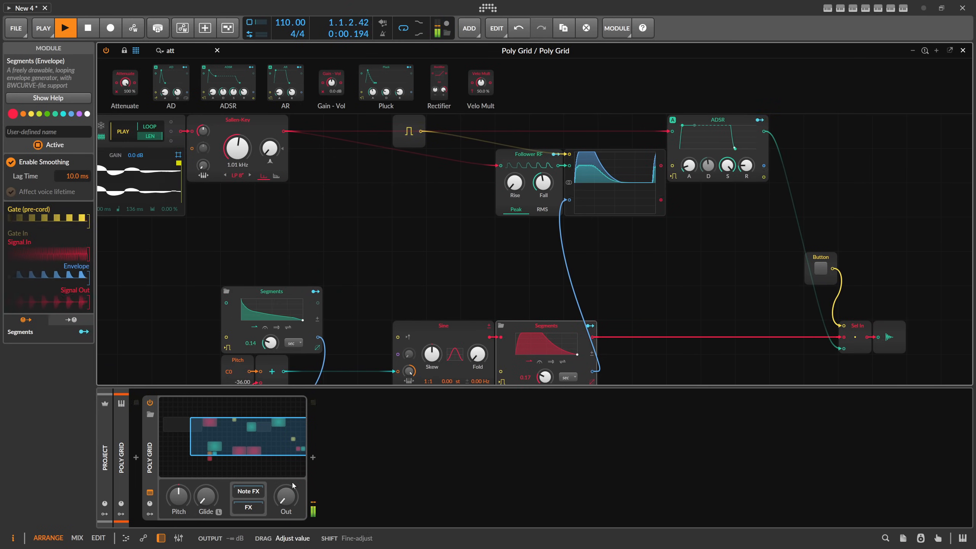
pyautogui.scroll(-4, 468, 269)
pyautogui.moveTo(426, 267); pyautogui.dragTo(403, 247)
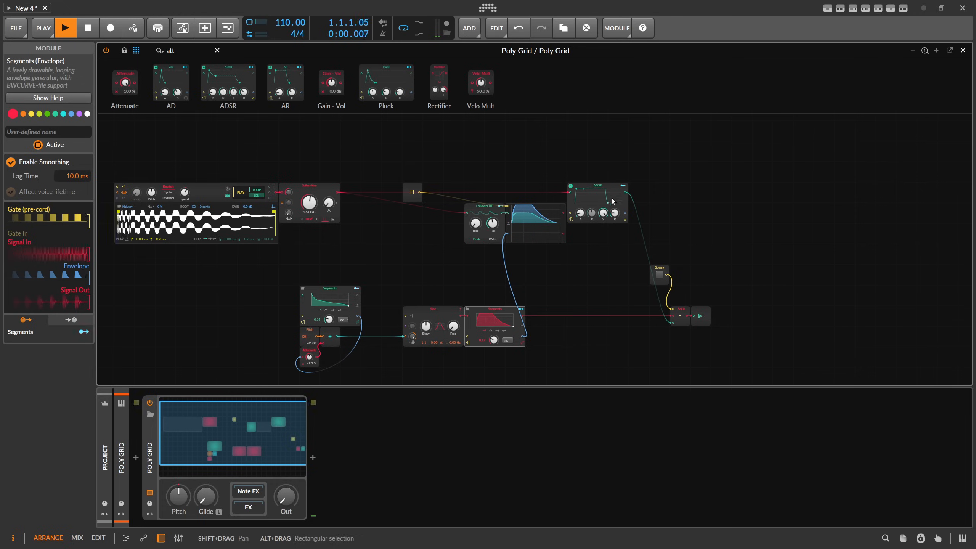
pyautogui.click(685, 248)
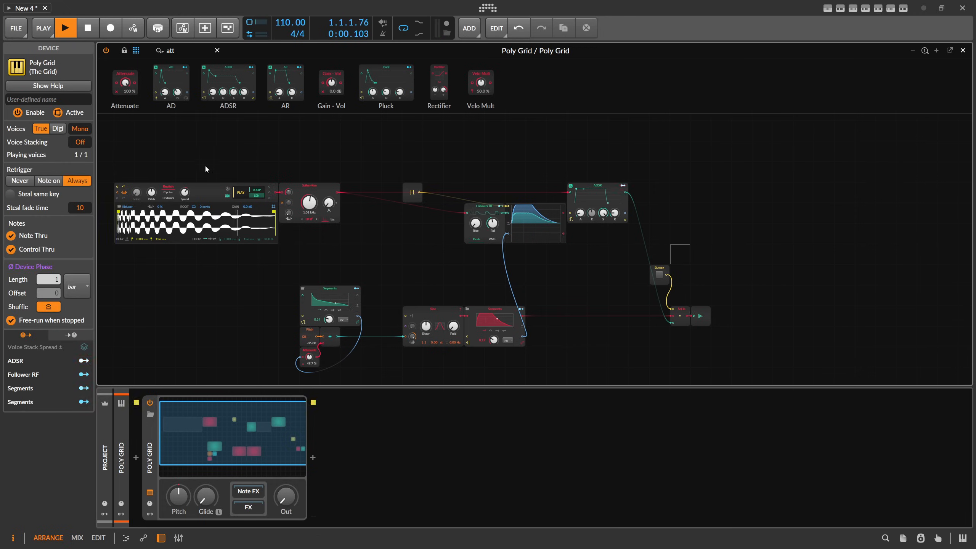
pyautogui.moveTo(125, 156); pyautogui.dragTo(704, 254)
pyautogui.press('Delete')
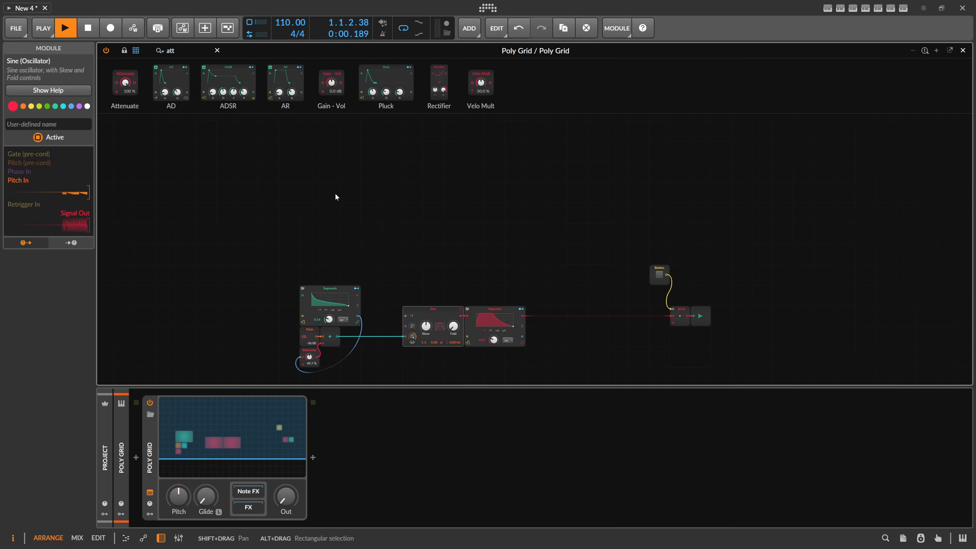
# - Delete the Button and Select In modules, and attach the Audio Out directly to the red Segments output
pyautogui.moveTo(639, 243); pyautogui.dragTo(668, 281)
pyautogui.press('Delete')
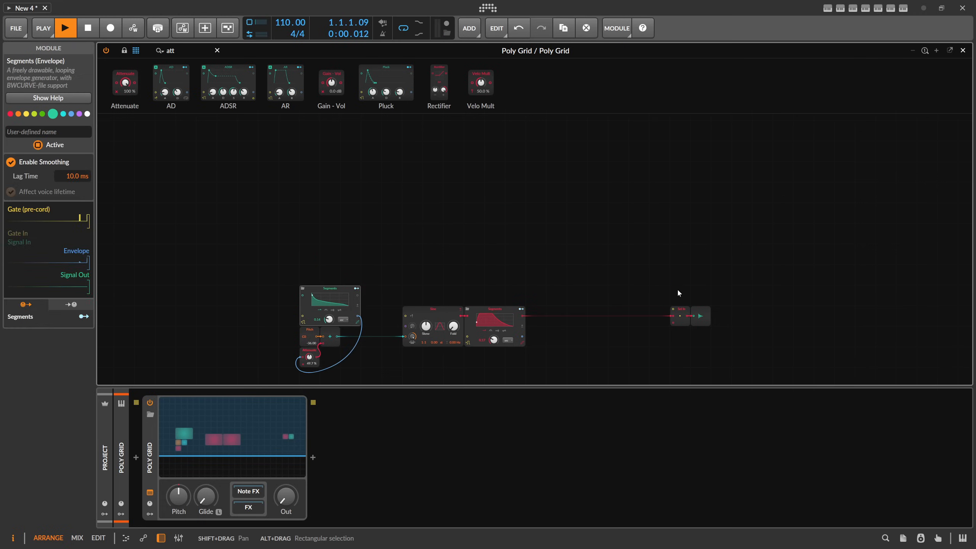
pyautogui.click(673, 323)
pyautogui.press('Delete')
pyautogui.moveTo(709, 317); pyautogui.dragTo(543, 316)
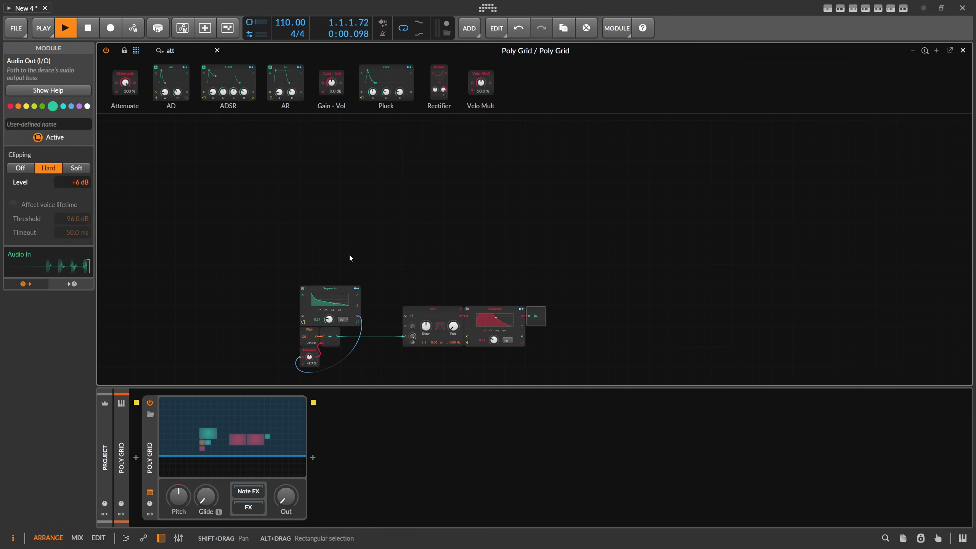
# - Tidy the patch by moving the Pitch, Add and Attenuate modules against the Sine oscillator and the green Segments envelope beside them
pyautogui.scroll(2, 299, 242)
pyautogui.scroll(-1, 300, 244)
pyautogui.moveTo(302, 244); pyautogui.dragTo(385, 181)
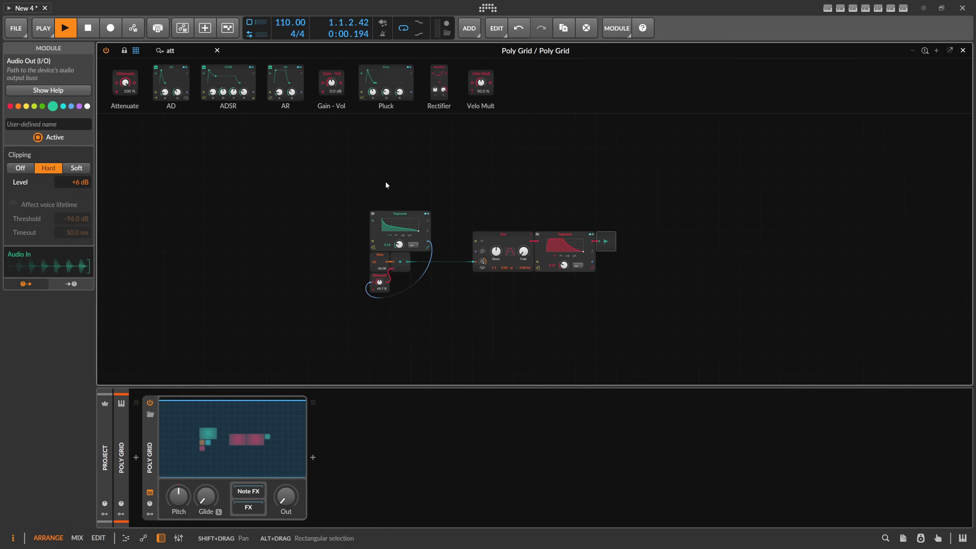
pyautogui.scroll(1, 385, 181)
pyautogui.moveTo(329, 202); pyautogui.dragTo(219, 235)
pyautogui.moveTo(398, 319); pyautogui.dragTo(283, 266)
pyautogui.moveTo(260, 229); pyautogui.dragTo(369, 230)
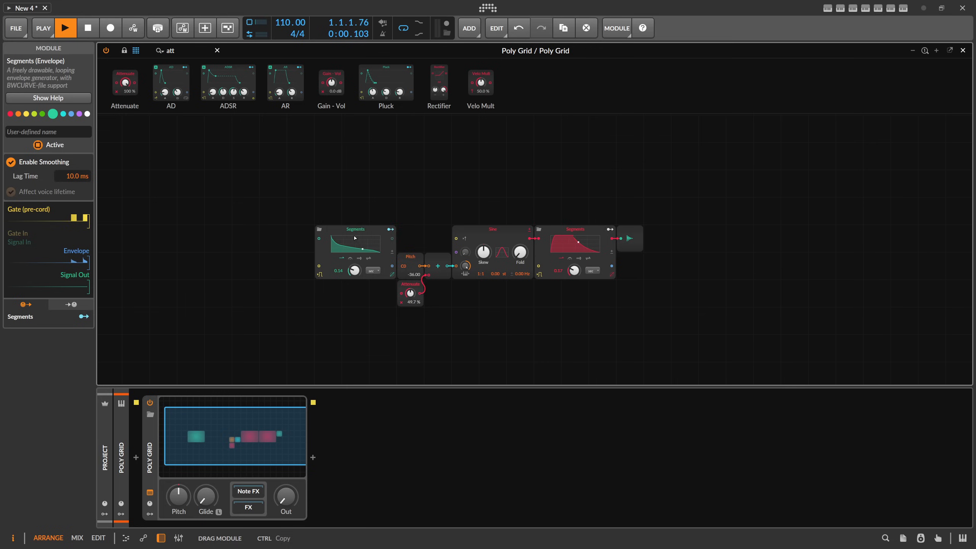
# - Enable the gate pre-cord on the Sine oscillator's retrigger input
pyautogui.moveTo(511, 193); pyautogui.dragTo(474, 197)
pyautogui.click(467, 237)
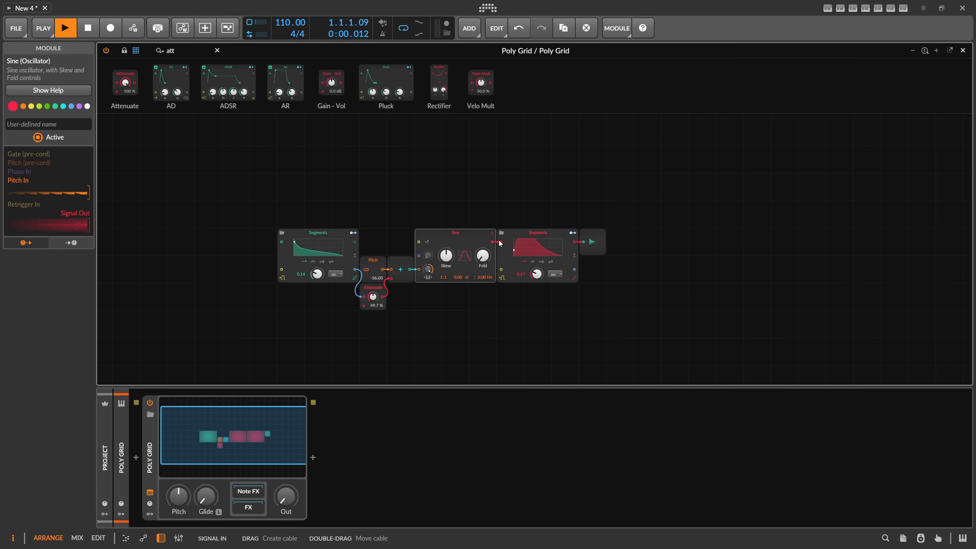
pyautogui.click(428, 244)
pyautogui.press('+')
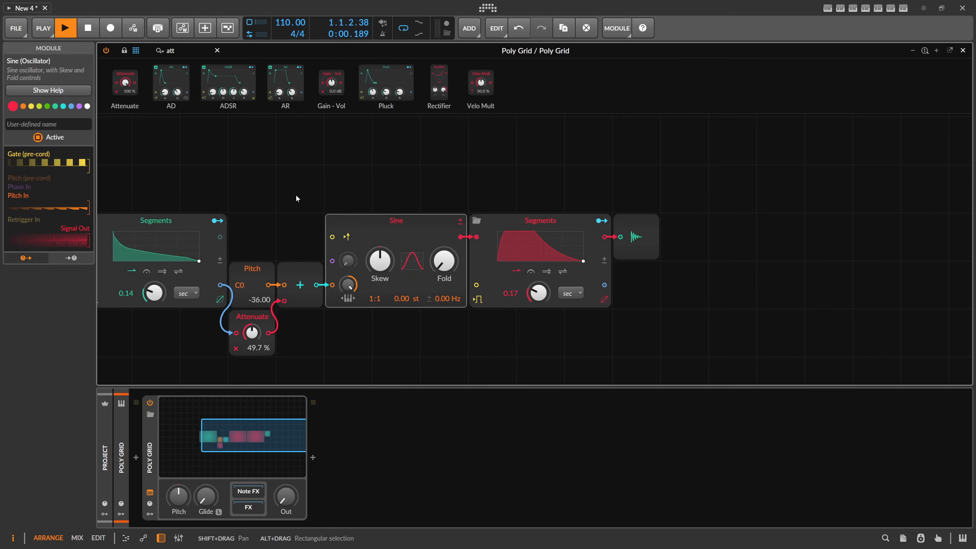
pyautogui.scroll(-1, 295, 194)
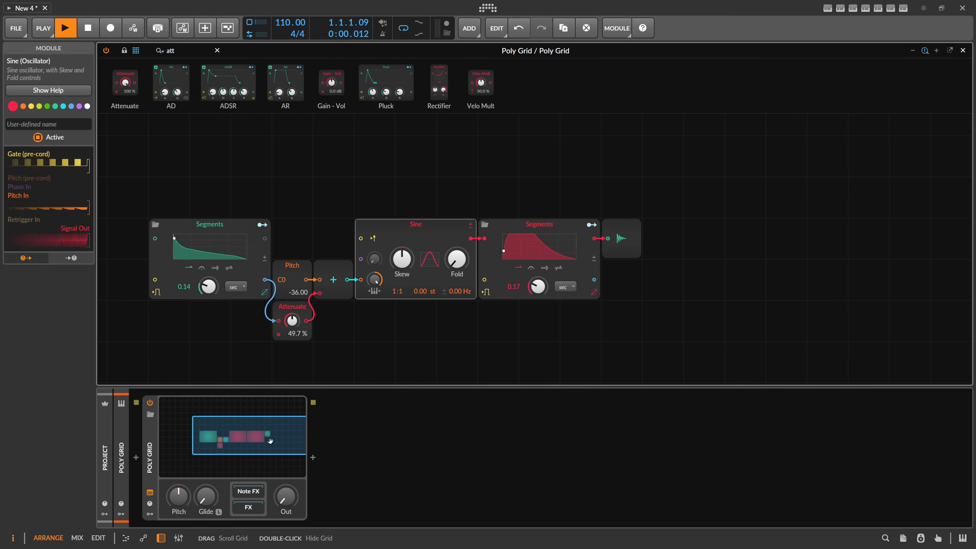
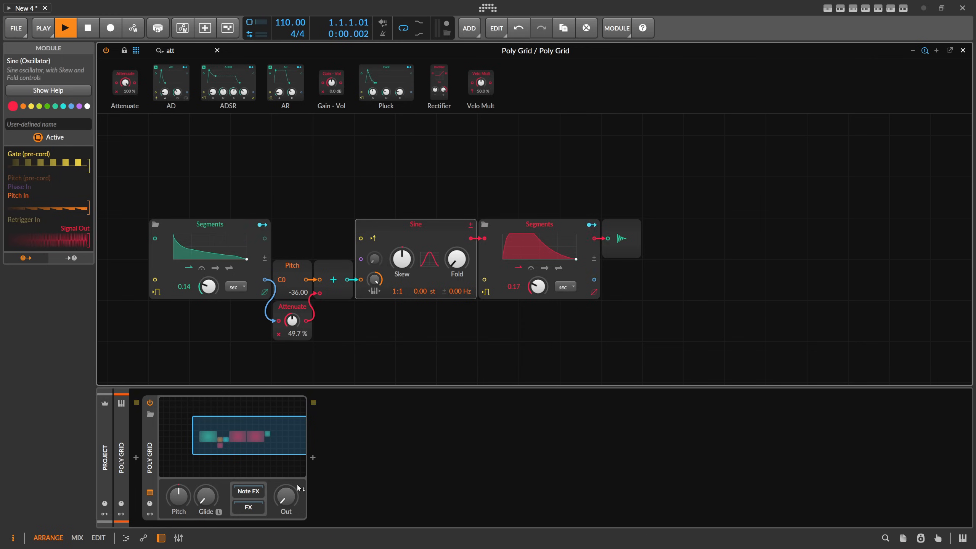
# - Reset the Poly Grid output level to 0.0 dB, and undo that change
pyautogui.doubleClick(290, 498)
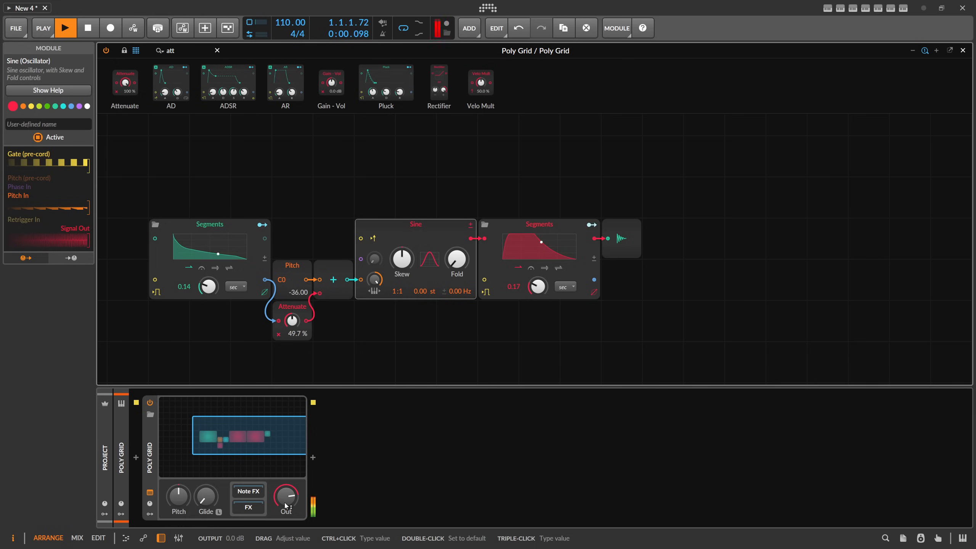
pyautogui.hotkey('ctrl', 'z')
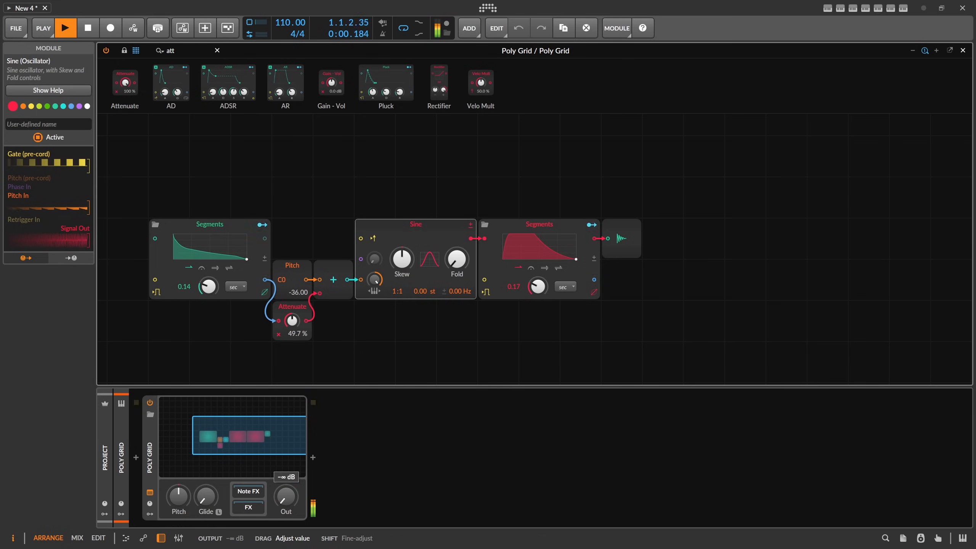
# - Search the module palette for "noise" and add a Noise module above the existing patch
pyautogui.moveTo(181, 158); pyautogui.dragTo(214, 227)
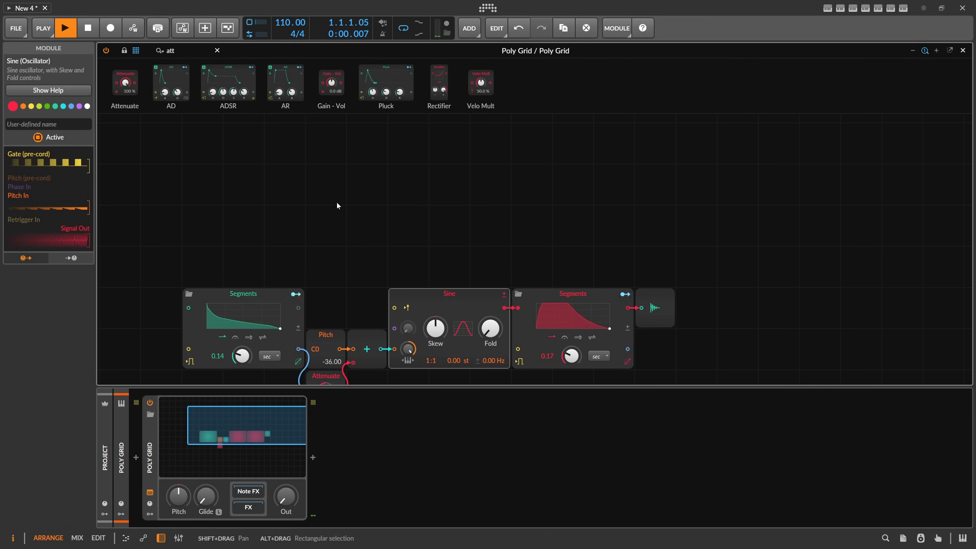
pyautogui.scroll(-2, 557, 177)
pyautogui.scroll(1, 555, 176)
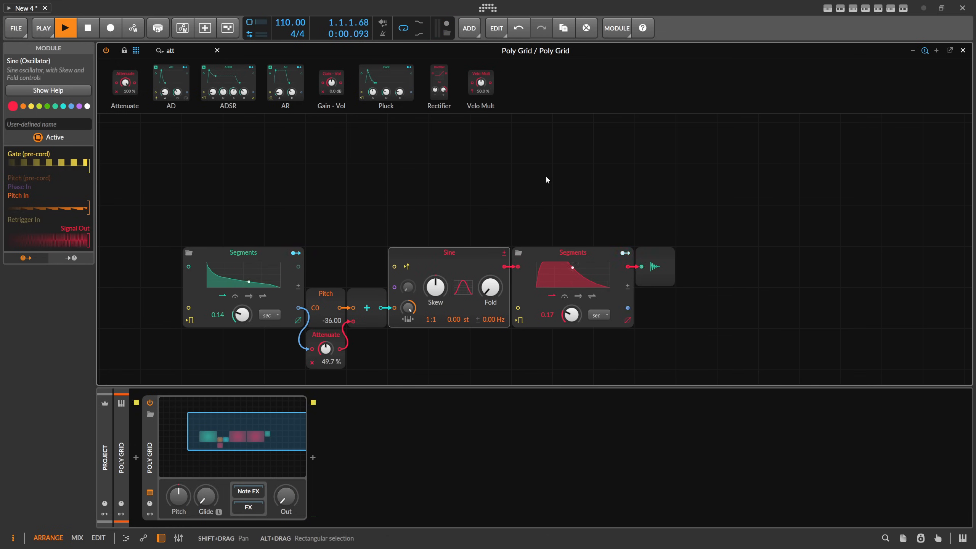
pyautogui.click(217, 50)
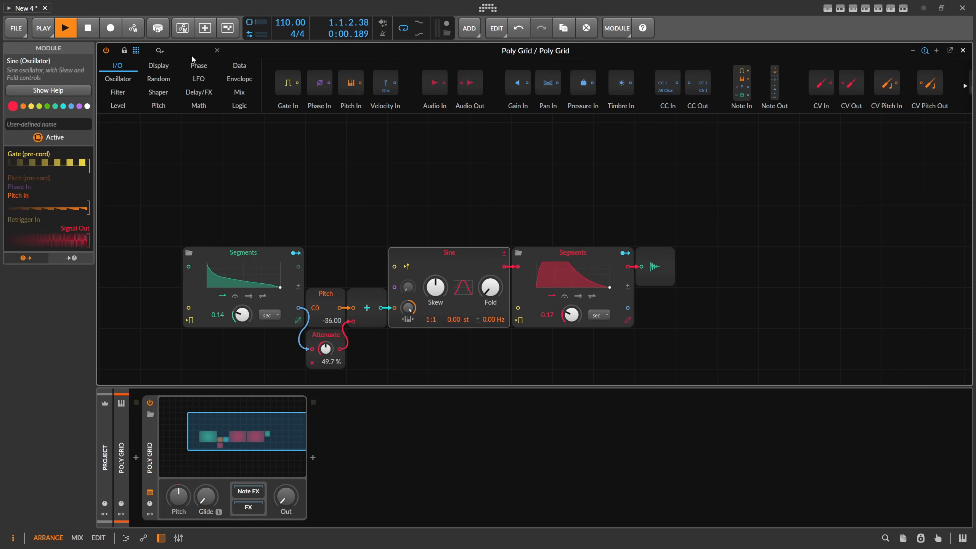
pyautogui.click(186, 51)
pyautogui.write('noise')
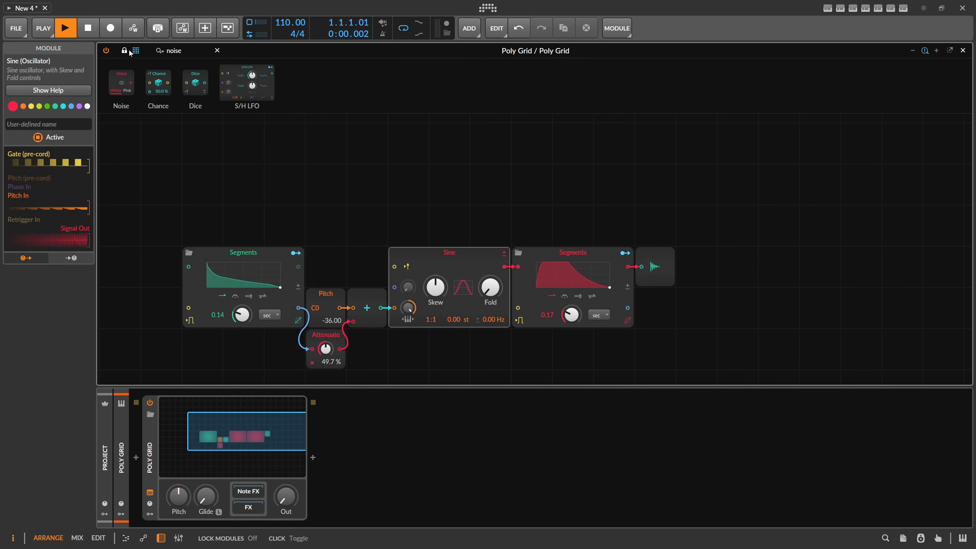
pyautogui.moveTo(121, 83); pyautogui.dragTo(373, 169)
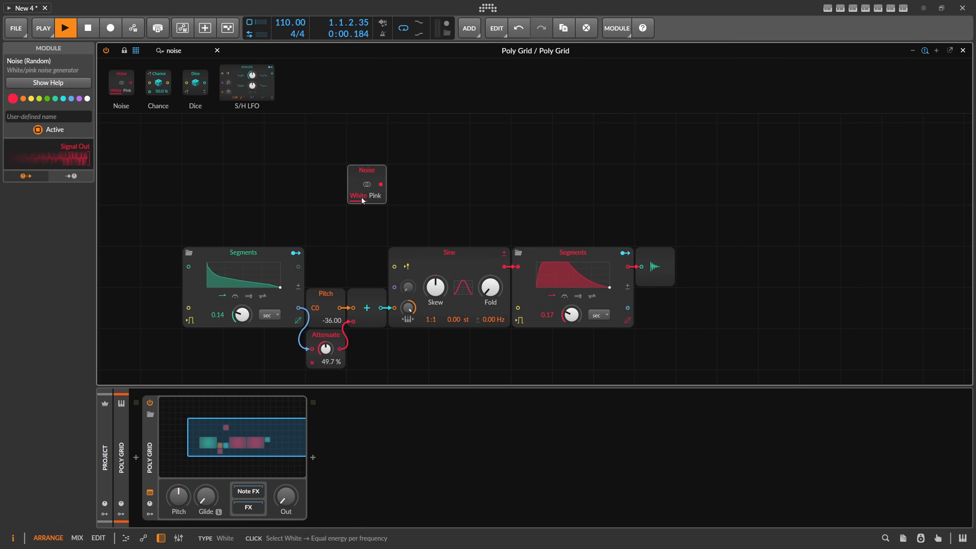
pyautogui.click(368, 185)
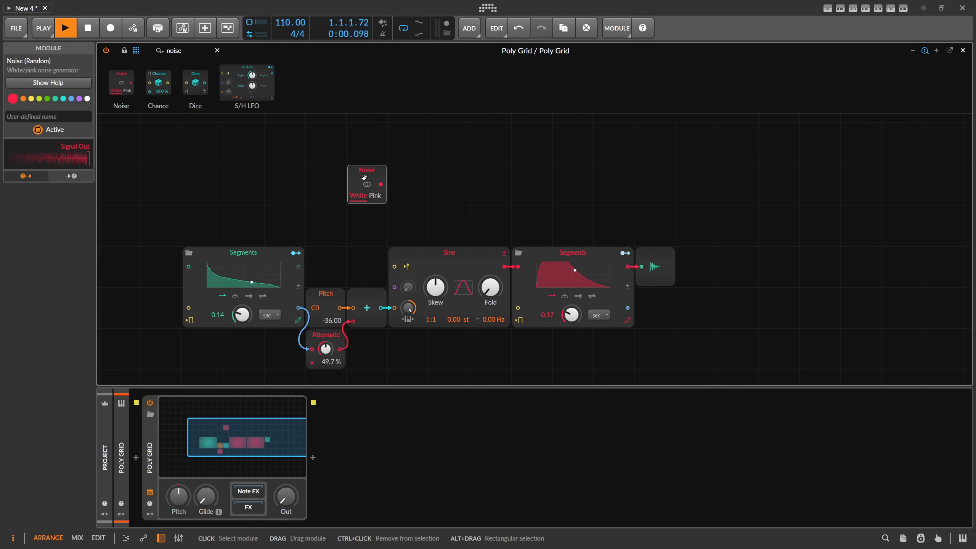
# - Find and insert a Mixer between the red Segments and Audio Out, and move both up one row so Segments feeds channel 2
pyautogui.moveTo(197, 54); pyautogui.dragTo(130, 55)
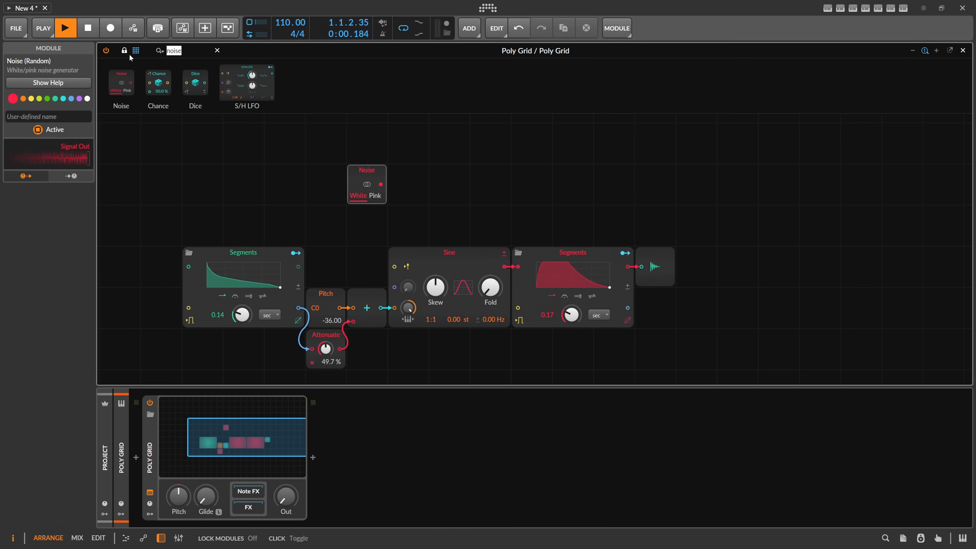
pyautogui.press('BackSpace')
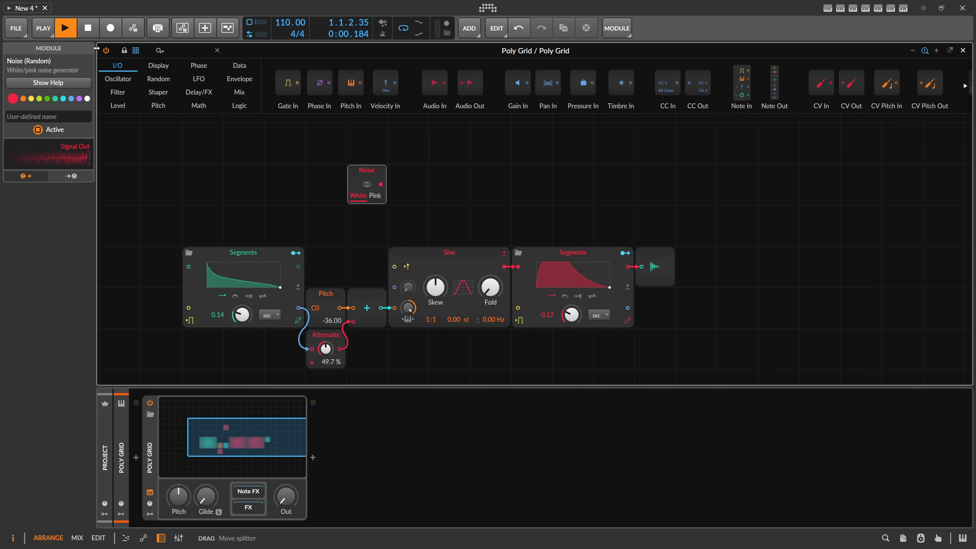
pyautogui.write('mo')
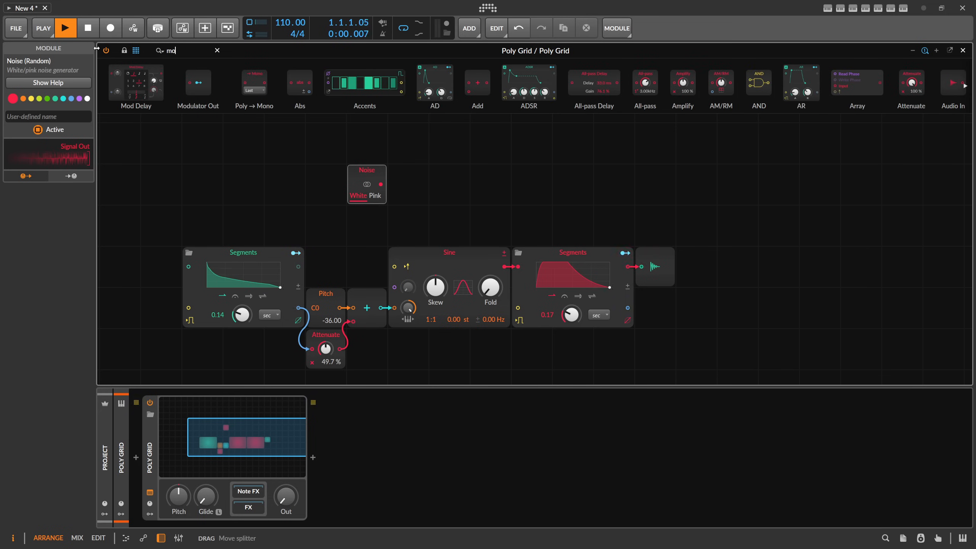
pyautogui.press('BackSpace')
pyautogui.write('ix')
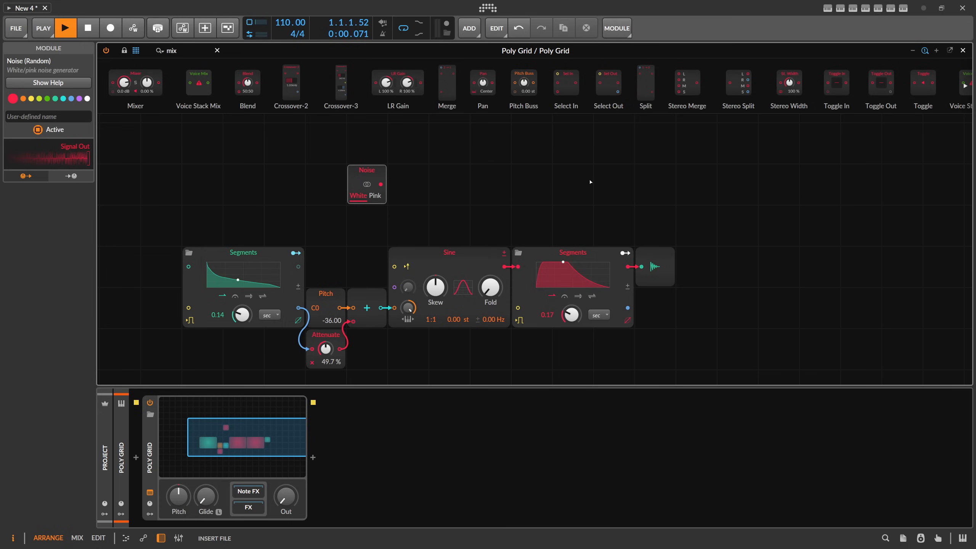
pyautogui.moveTo(626, 265); pyautogui.dragTo(641, 280)
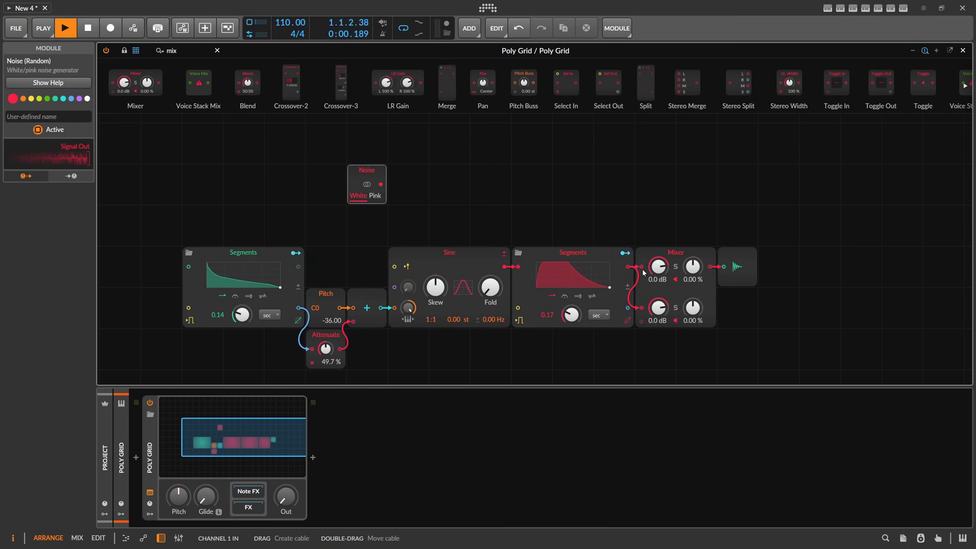
pyautogui.moveTo(773, 265); pyautogui.dragTo(688, 256)
pyautogui.moveTo(675, 252); pyautogui.dragTo(673, 212)
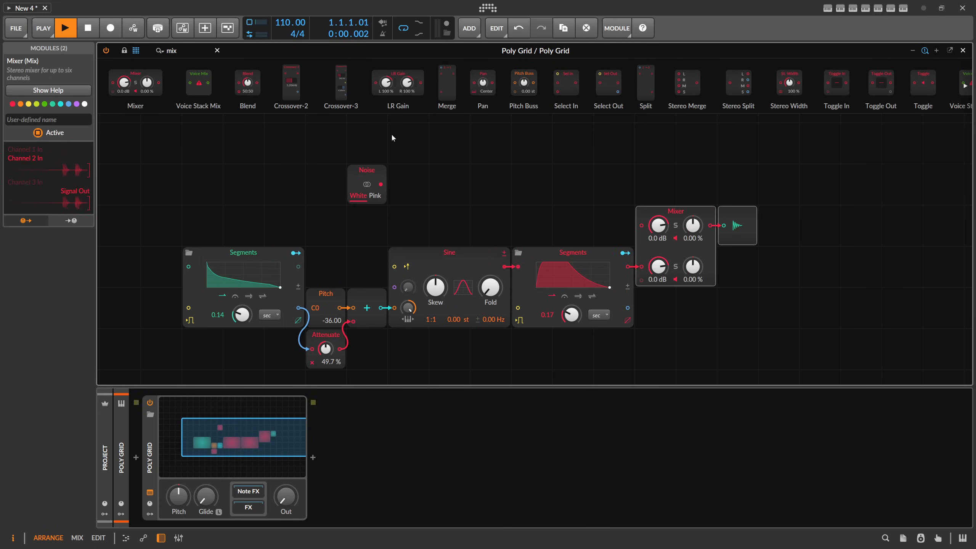
# - Find an AD envelope, connect it after the Noise module, and set its decay to 164 ms
pyautogui.press('BackSpace')
pyautogui.press('BackSpace')
pyautogui.press('BackSpace')
pyautogui.write('ad')
pyautogui.moveTo(147, 76); pyautogui.dragTo(394, 185)
pyautogui.click(395, 238)
pyautogui.moveTo(442, 225); pyautogui.dragTo(442, 235)
# - Search the module palette for "high" and insert a High-pass filter directly after the AD envelope
pyautogui.press('BackSpace')
pyautogui.press('BackSpace')
pyautogui.write('high')
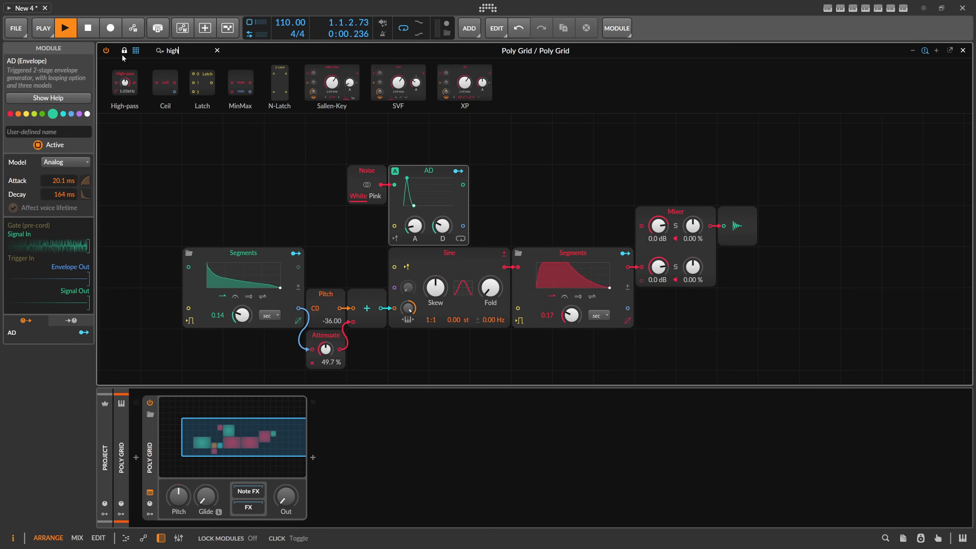
pyautogui.moveTo(125, 83); pyautogui.dragTo(492, 165)
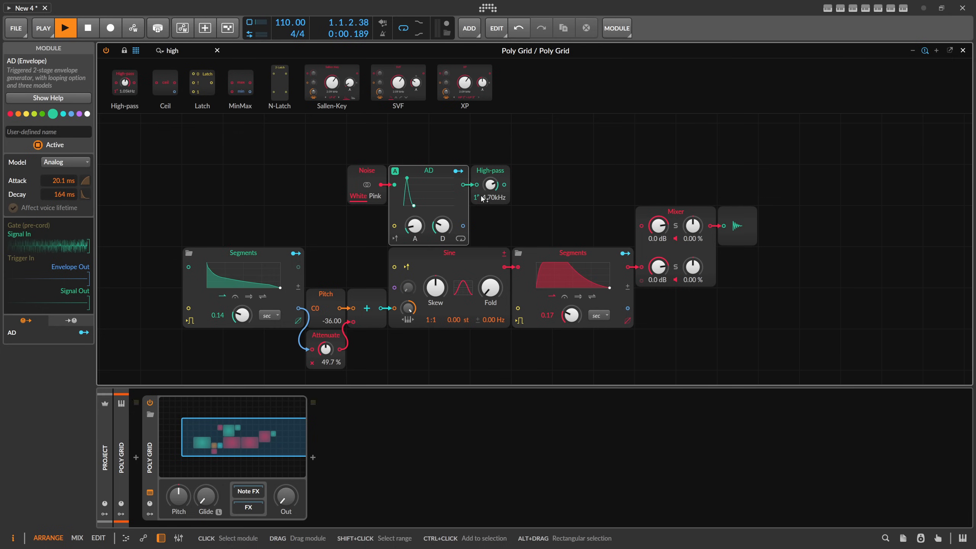
# - Set the High-pass slope to 6 and its cutoff to 2.74 kHz, and connect its output to Mixer channel 1
pyautogui.click(478, 199)
pyautogui.click(477, 200)
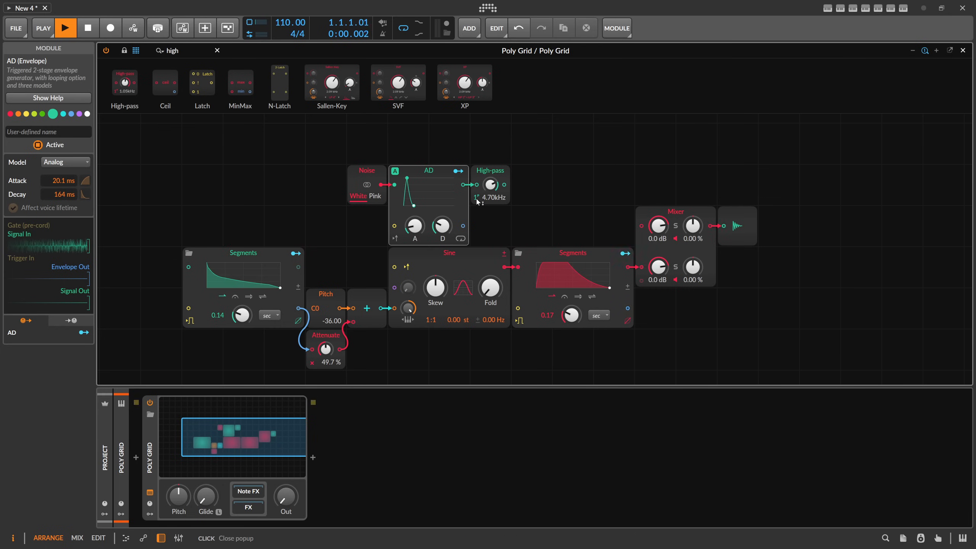
pyautogui.click(478, 201)
pyautogui.click(478, 283)
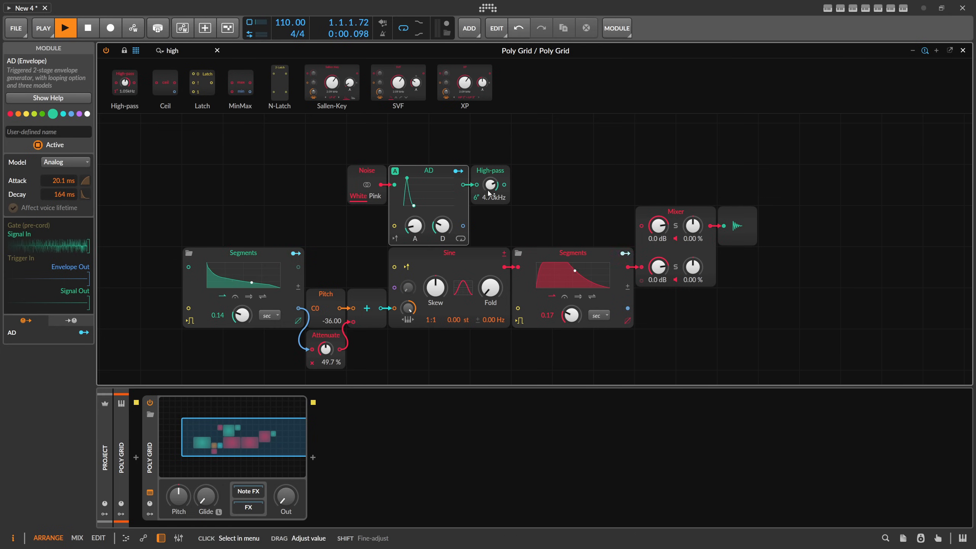
pyautogui.moveTo(504, 184); pyautogui.dragTo(641, 226)
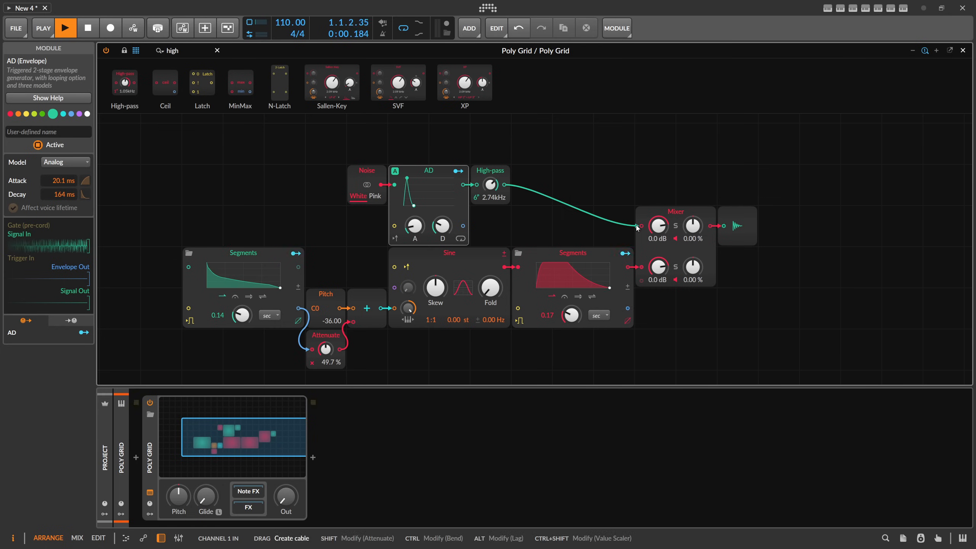
# - Enable the AD's gate pre-cord, set 0.62 ms attack and 141 ms decay, and raise the Poly Grid output to about -6.2 dB
pyautogui.moveTo(415, 226); pyautogui.dragTo(443, 226)
pyautogui.click(394, 237)
pyautogui.moveTo(286, 496); pyautogui.dragTo(286, 498)
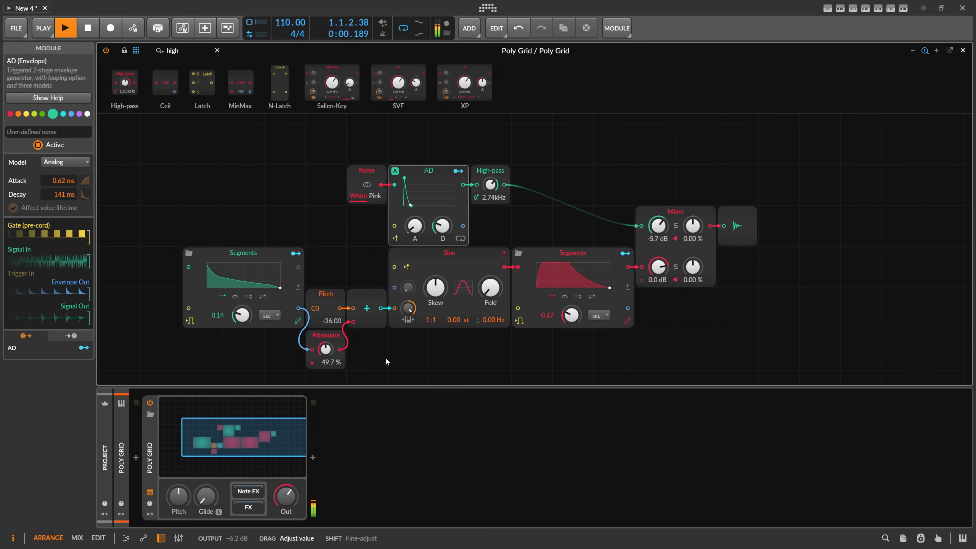
# - Set the AD to 17.2 ms attack and 58.1 ms decay, Mixer channel 1 to -20.3 dB, and the High-pass cutoff to 475 Hz
pyautogui.moveTo(442, 226); pyautogui.dragTo(443, 233)
pyautogui.moveTo(415, 226); pyautogui.dragTo(415, 210)
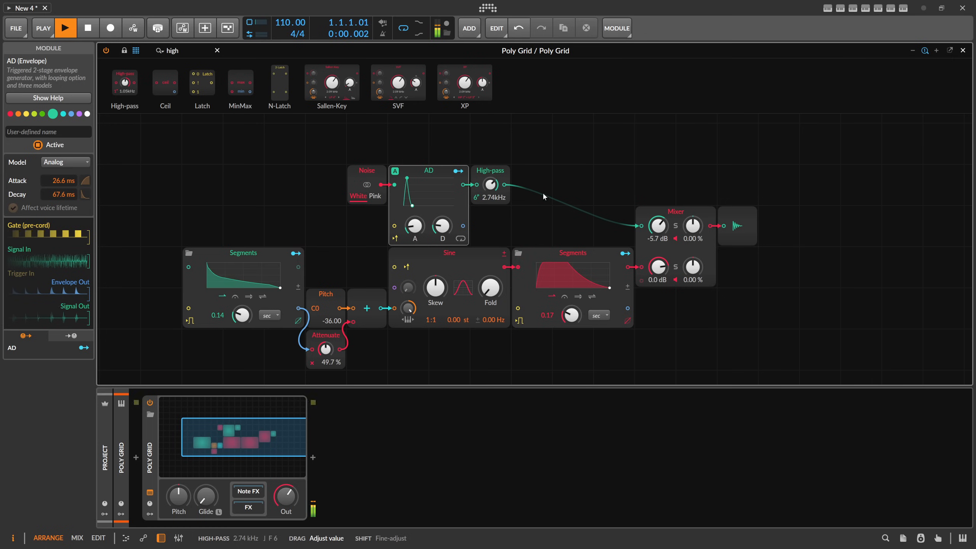
pyautogui.moveTo(657, 226); pyautogui.dragTo(657, 238)
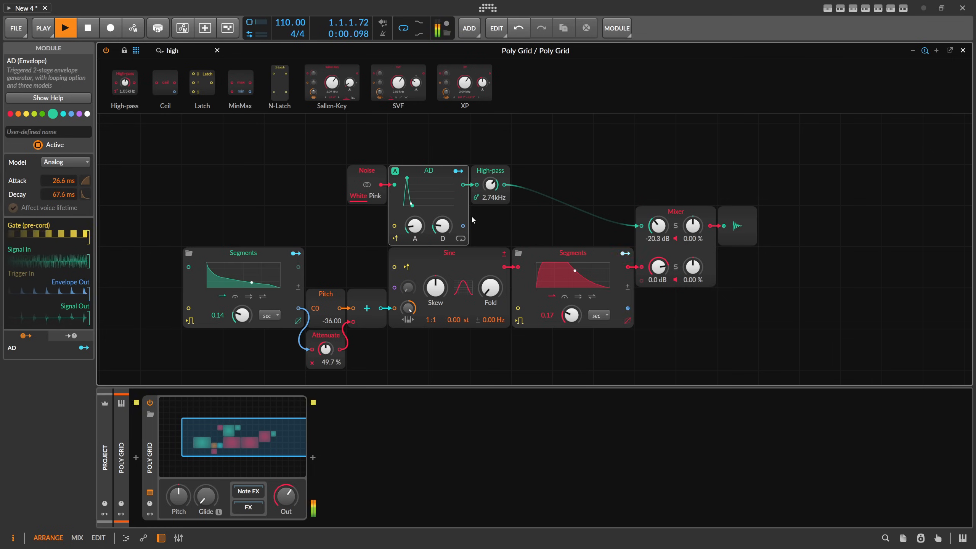
pyautogui.moveTo(415, 226); pyautogui.dragTo(443, 222)
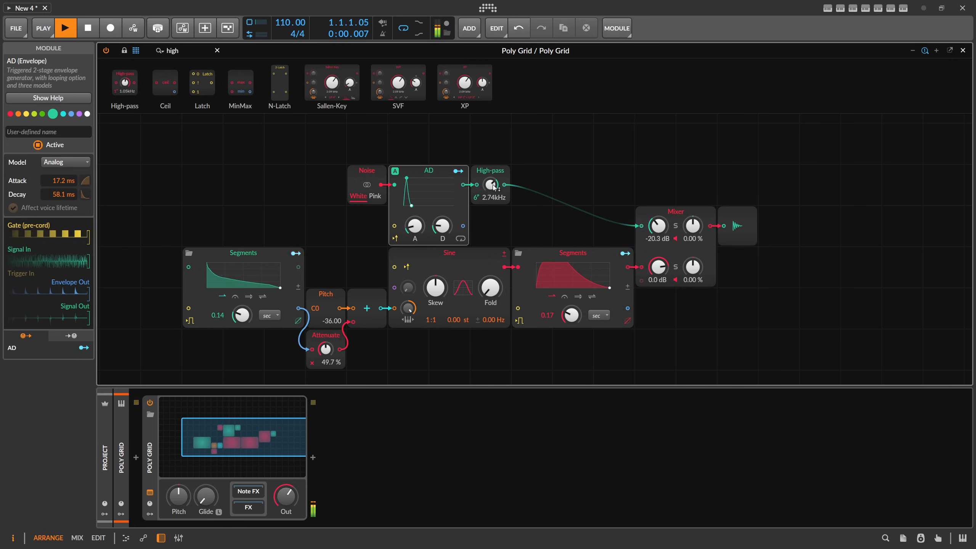
pyautogui.moveTo(490, 185); pyautogui.dragTo(490, 210)
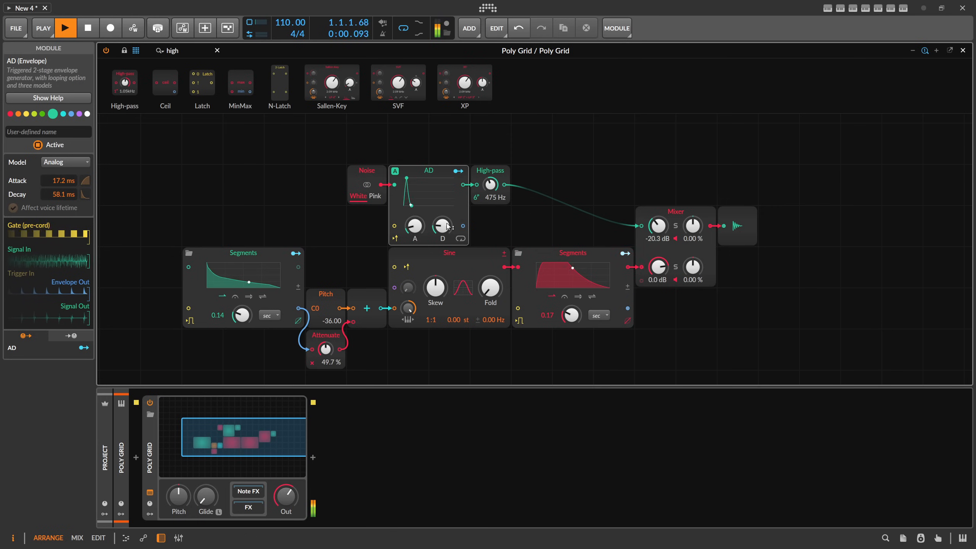
# - Fine-tune the AD to 13.5 ms attack and 64.3 ms decay, audition at default output level, and turn the output fully down
pyautogui.moveTo(416, 226); pyautogui.dragTo(416, 231)
pyautogui.moveTo(442, 226); pyautogui.dragTo(415, 234)
pyautogui.moveTo(442, 227); pyautogui.dragTo(415, 216)
pyautogui.doubleClick(283, 504)
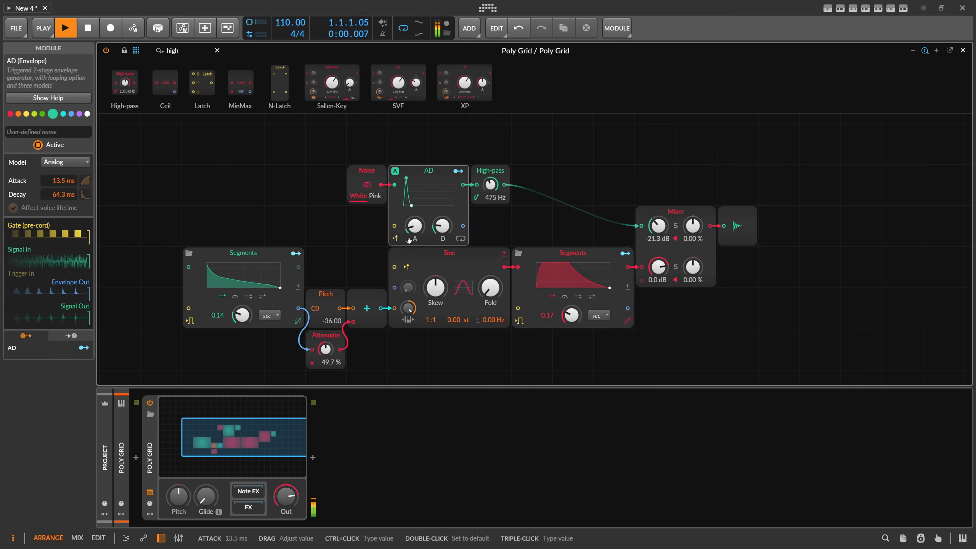
pyautogui.moveTo(291, 488); pyautogui.dragTo(291, 539)
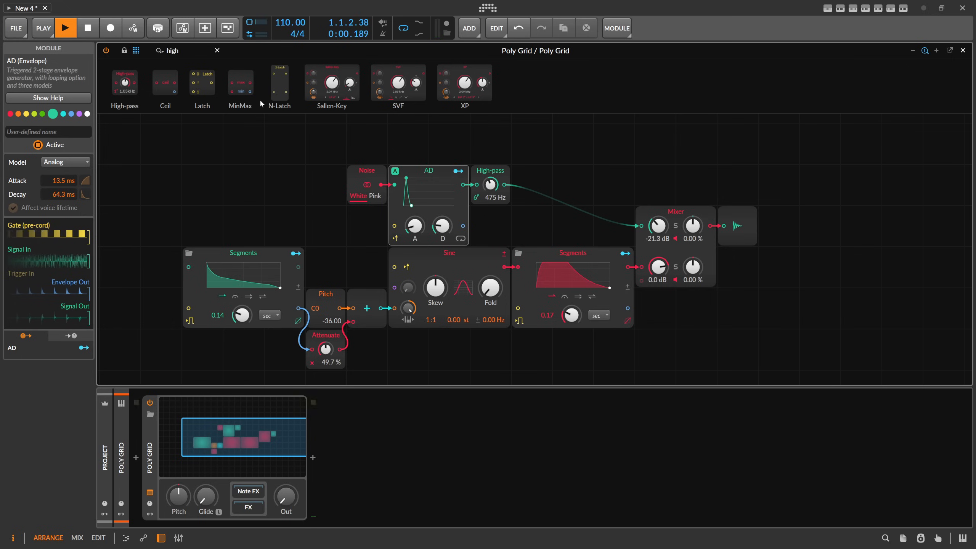
# - Search the module palette for "samp" and add a Sampler in the free space beside the noise chain
pyautogui.moveTo(290, 137); pyautogui.dragTo(362, 147)
pyautogui.scroll(-1, 370, 147)
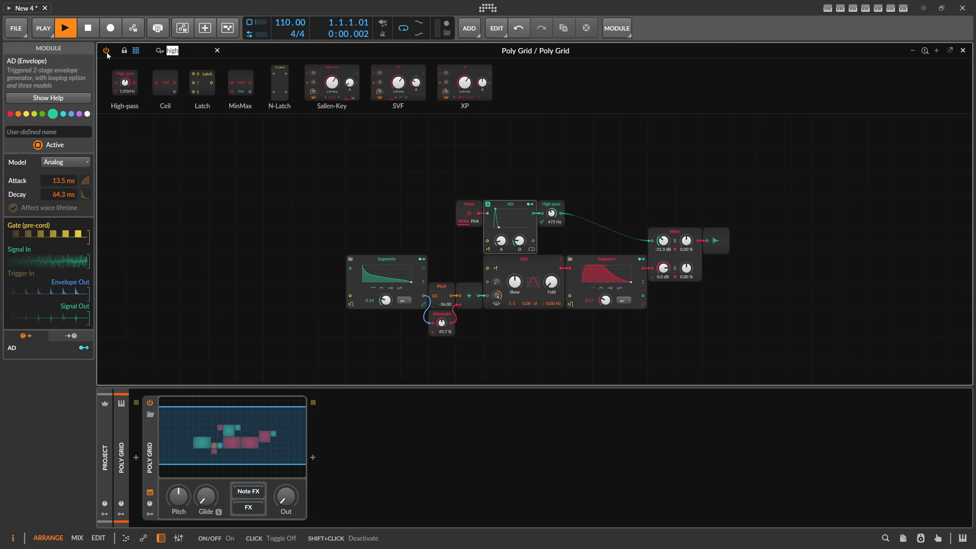
pyautogui.write('sa,')
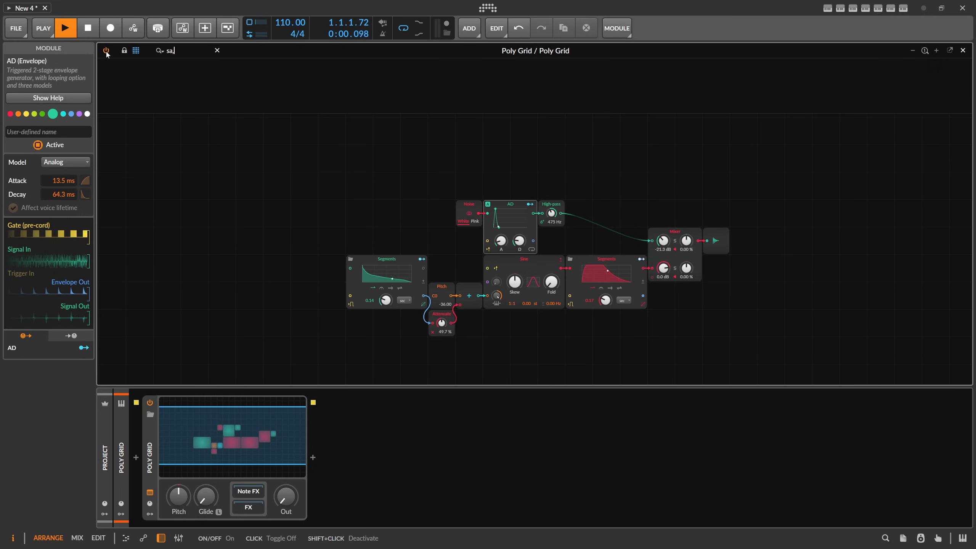
pyautogui.press('BackSpace')
pyautogui.write('mp')
pyautogui.moveTo(181, 75); pyautogui.dragTo(196, 182)
pyautogui.scroll(1, 226, 176)
pyautogui.moveTo(210, 126); pyautogui.dragTo(357, 110)
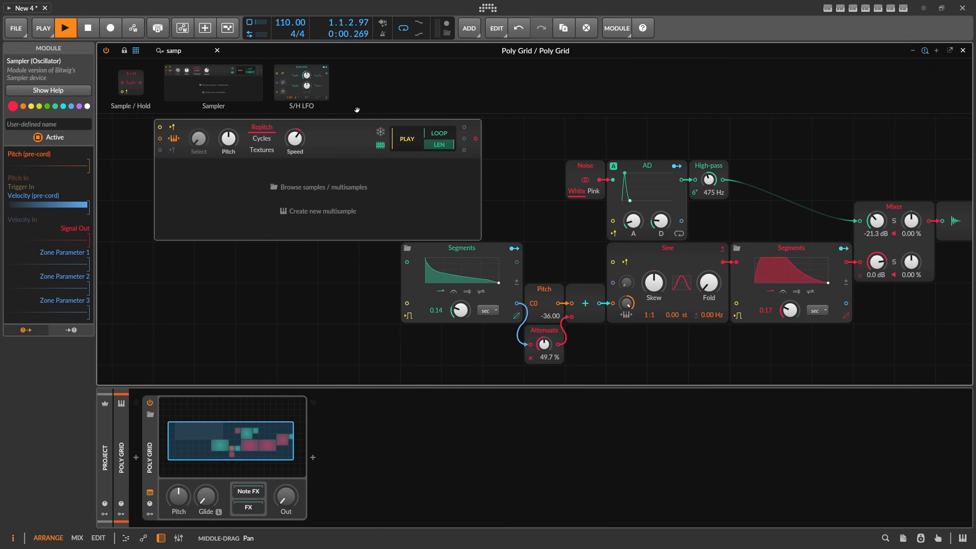
# - Search the sample browser for "noise" and load the AC-Hum-Noise sample into the Sampler
pyautogui.click(328, 188)
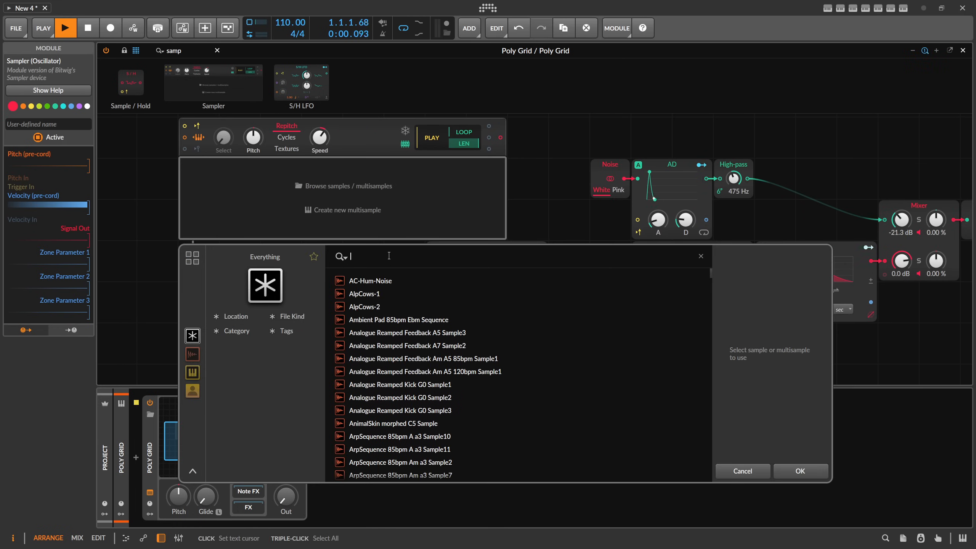
pyautogui.write('noise')
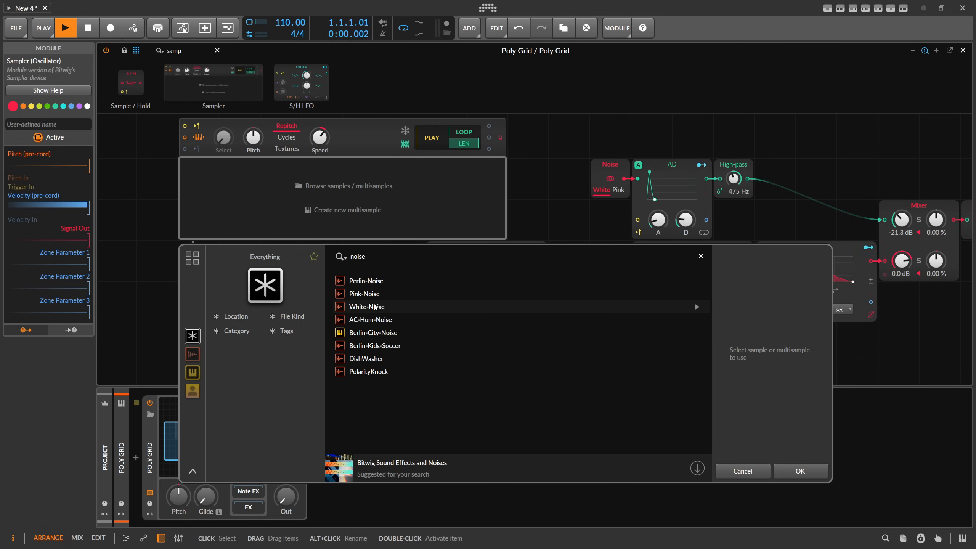
pyautogui.doubleClick(370, 319)
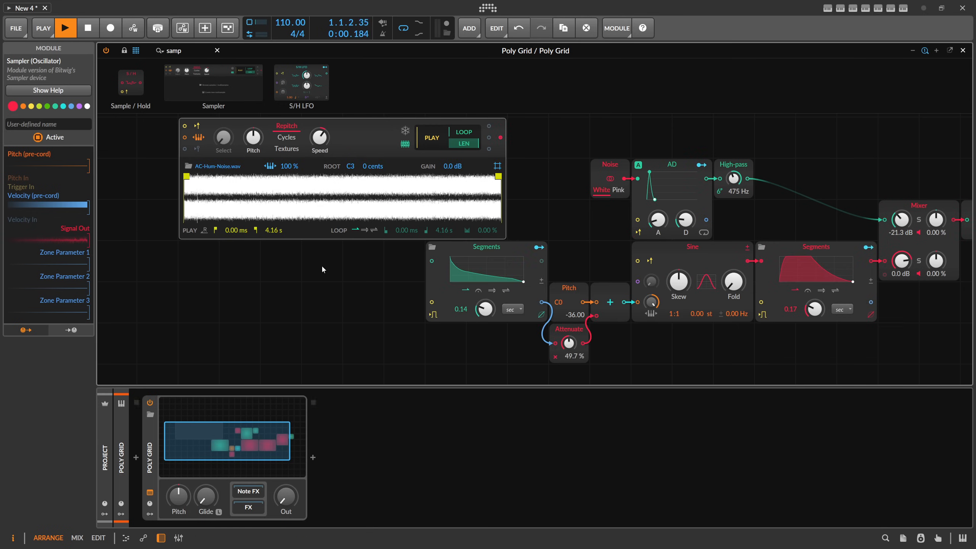
# - Connect the Sampler's signal output to the AD envelope's signal input in place of the Noise module
pyautogui.moveTo(315, 272); pyautogui.dragTo(260, 331)
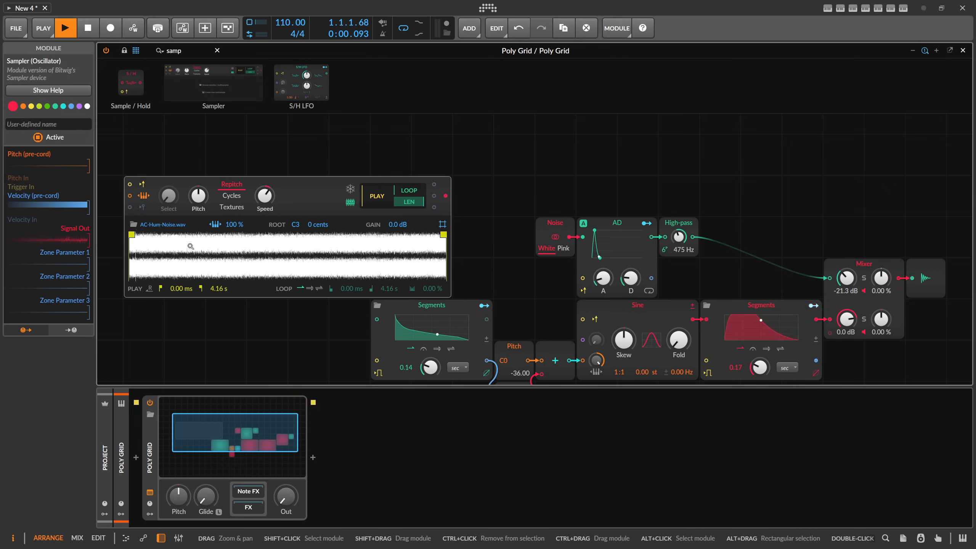
pyautogui.moveTo(446, 196); pyautogui.dragTo(581, 238)
pyautogui.moveTo(732, 191); pyautogui.dragTo(670, 150)
# - Reset the Poly Grid output to 0.0 dB, shorten the AD attack to 1.16 ms, and set Mixer channel 1 to -15.3 dB
pyautogui.doubleClick(289, 496)
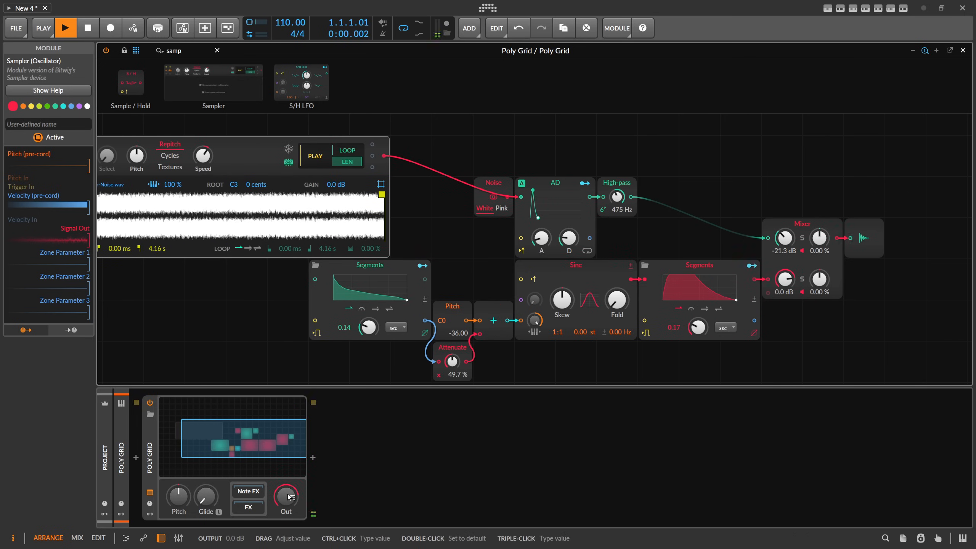
pyautogui.moveTo(538, 218); pyautogui.dragTo(536, 217)
pyautogui.moveTo(785, 238); pyautogui.dragTo(785, 226)
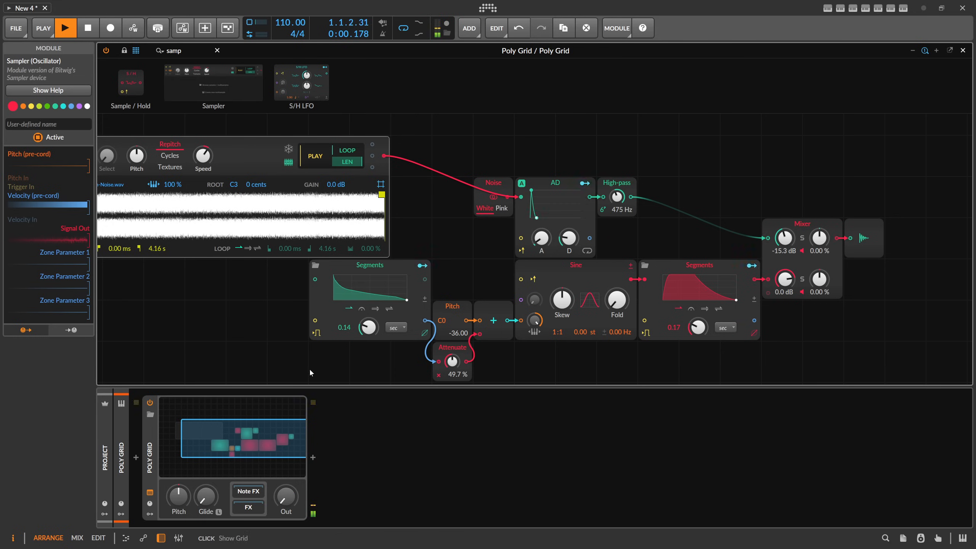
# - Replace the AD envelope with a Multiply module and feed its second input from the red Segments' envelope output
pyautogui.scroll(-1, 421, 239)
pyautogui.moveTo(459, 205); pyautogui.dragTo(452, 255)
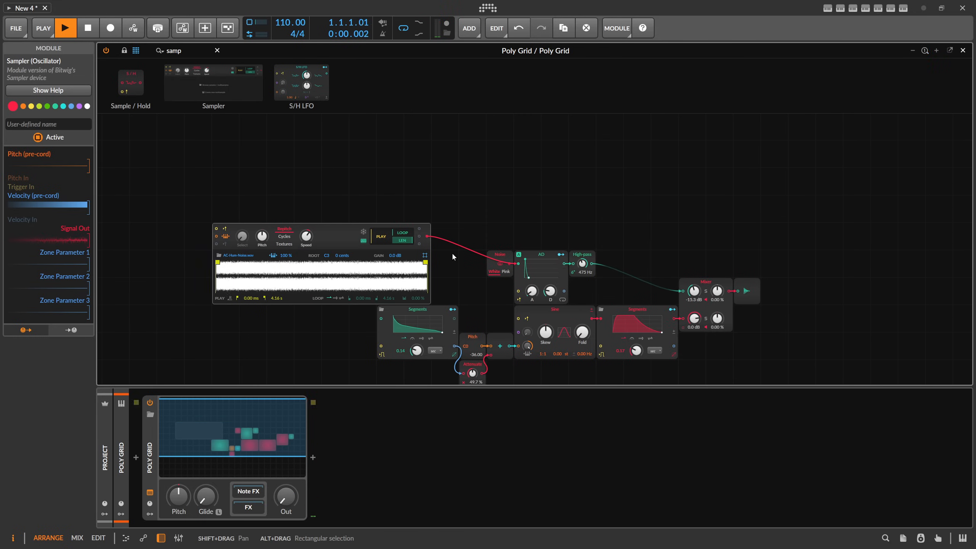
pyautogui.click(533, 264)
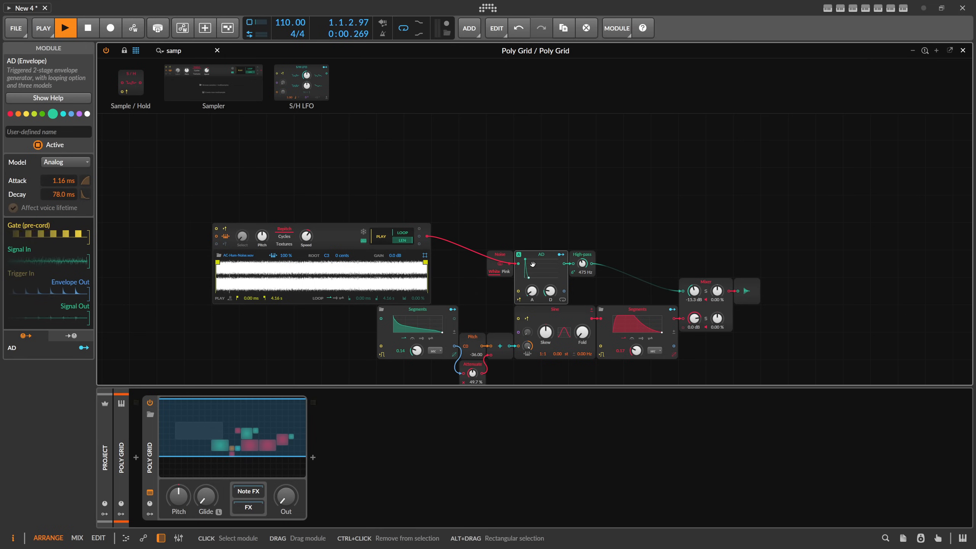
pyautogui.press('Delete')
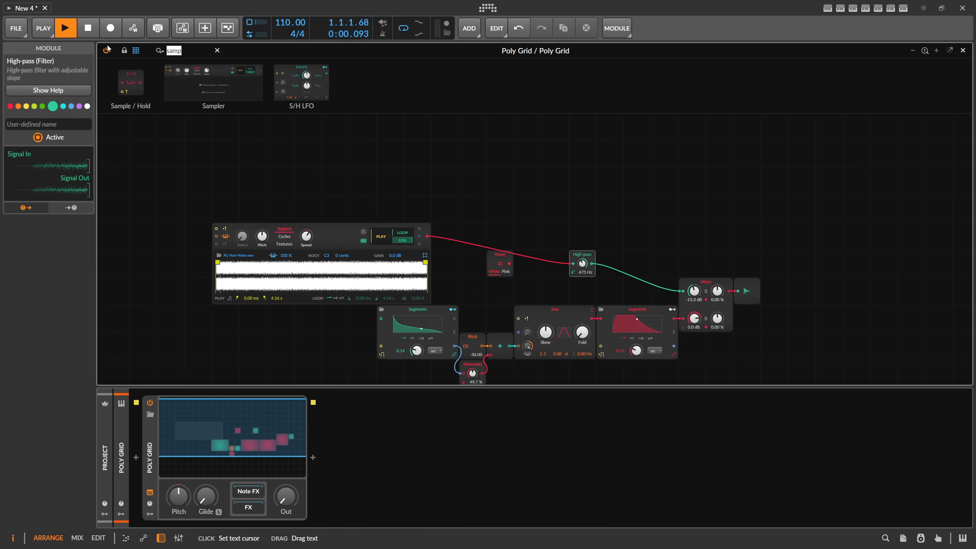
pyautogui.write('mu')
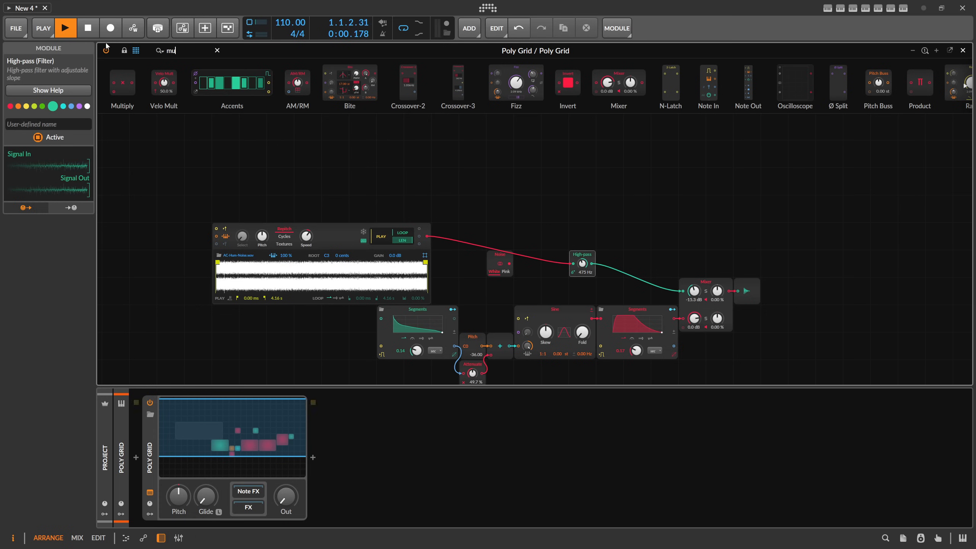
pyautogui.moveTo(122, 83); pyautogui.dragTo(546, 273)
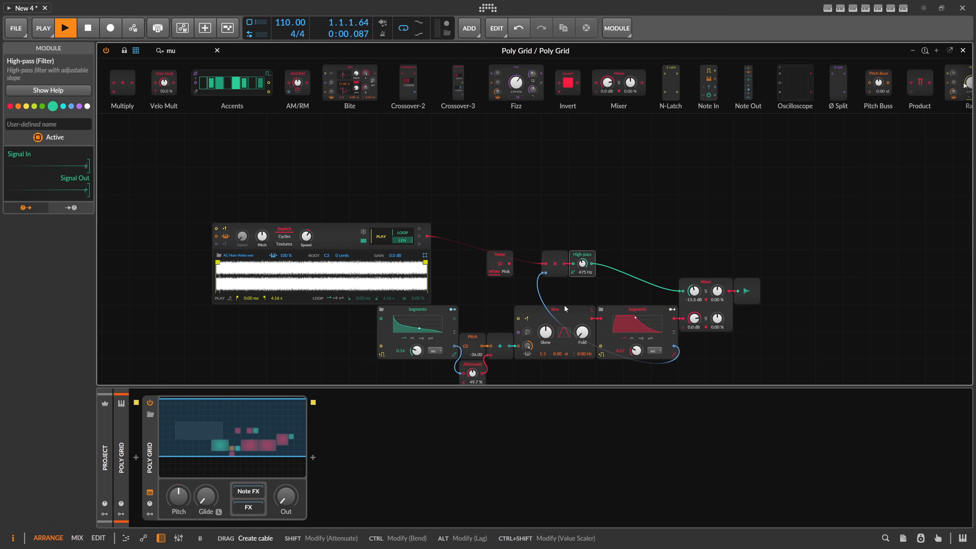
# - Insert an Attenuate module between the Segments envelope and Multiply, place it beside Multiply, and delete the unused Noise module
pyautogui.write('att')
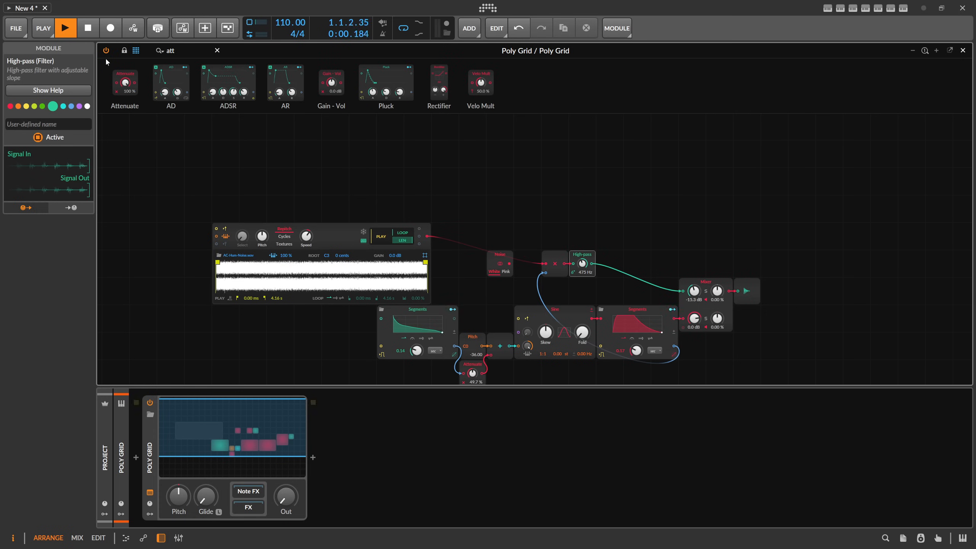
pyautogui.moveTo(546, 272); pyautogui.dragTo(546, 272)
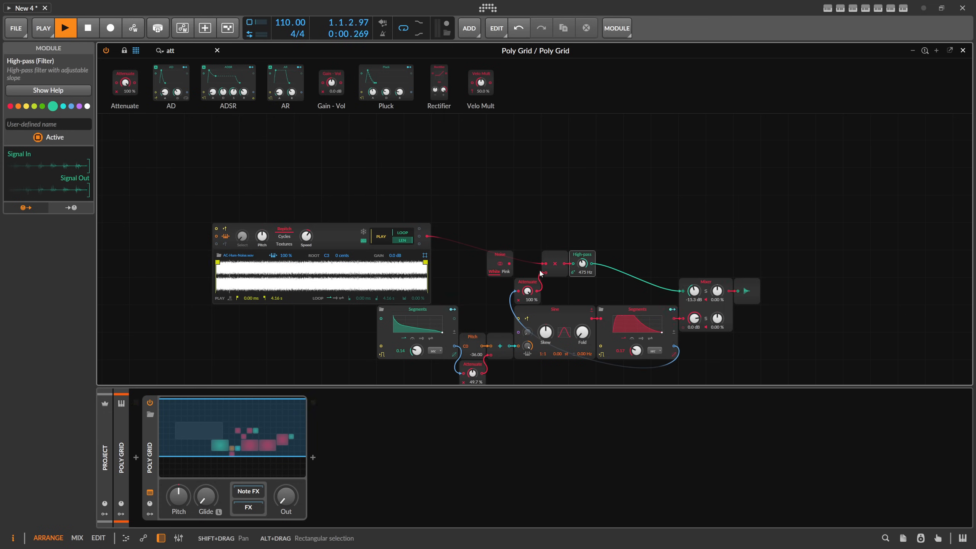
pyautogui.moveTo(544, 212)
pyautogui.mouseDown()
pyautogui.moveTo(549, 231)
pyautogui.moveTo(553, 219)
pyautogui.mouseUp()
pyautogui.moveTo(536, 289); pyautogui.dragTo(530, 271)
pyautogui.click(513, 260)
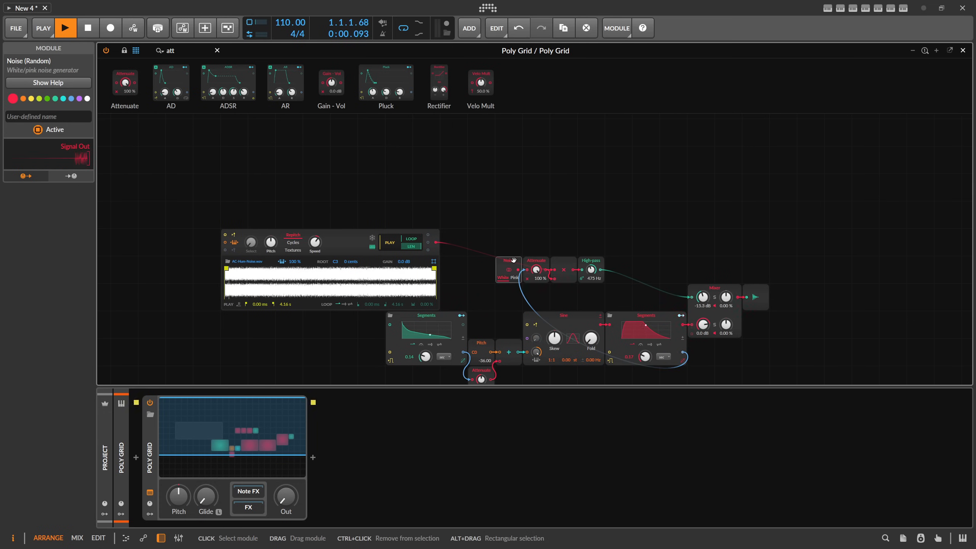
pyautogui.press('Delete')
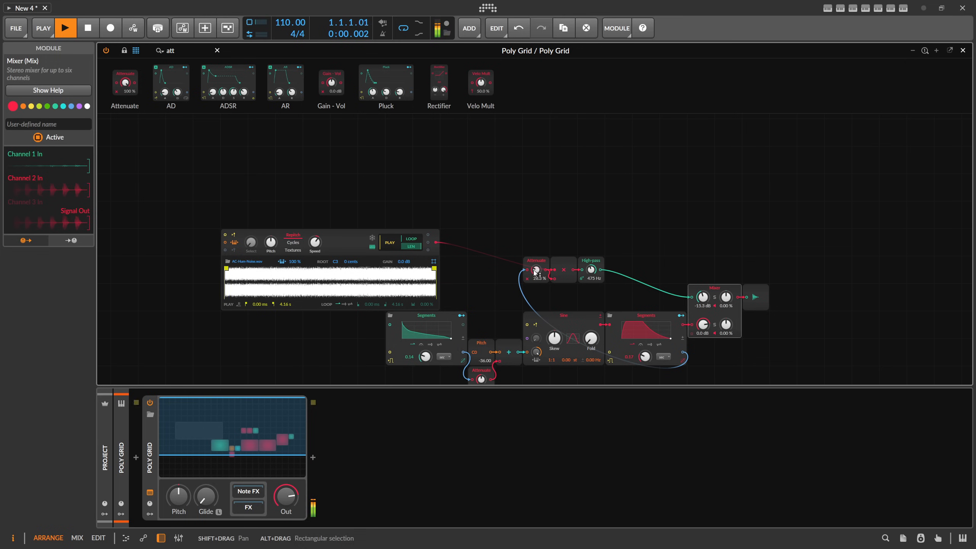
# - Set the Attenuate module feeding Multiply to 29.3 % and turn the Poly Grid output fully down
pyautogui.moveTo(536, 269); pyautogui.dragTo(536, 284)
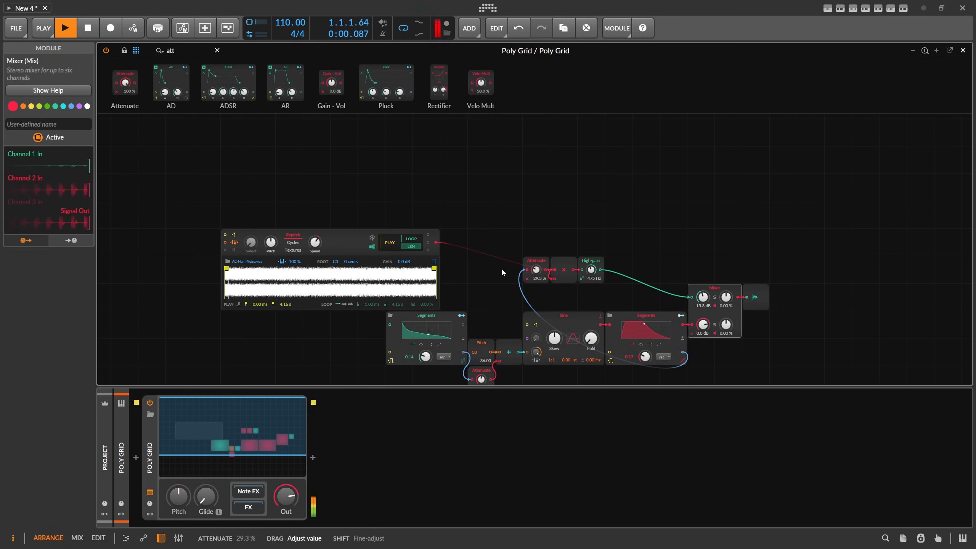
pyautogui.moveTo(286, 495); pyautogui.dragTo(286, 515)
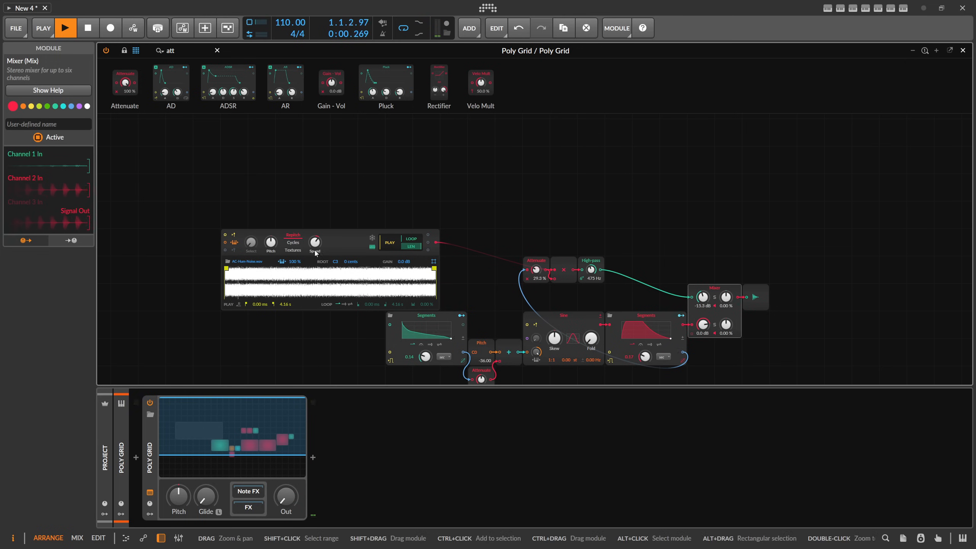
# - Set the Sampler's key tracking to 0 % and its playback speed to 48.7 %
pyautogui.moveTo(367, 210); pyautogui.dragTo(387, 154)
pyautogui.scroll(2, 336, 161)
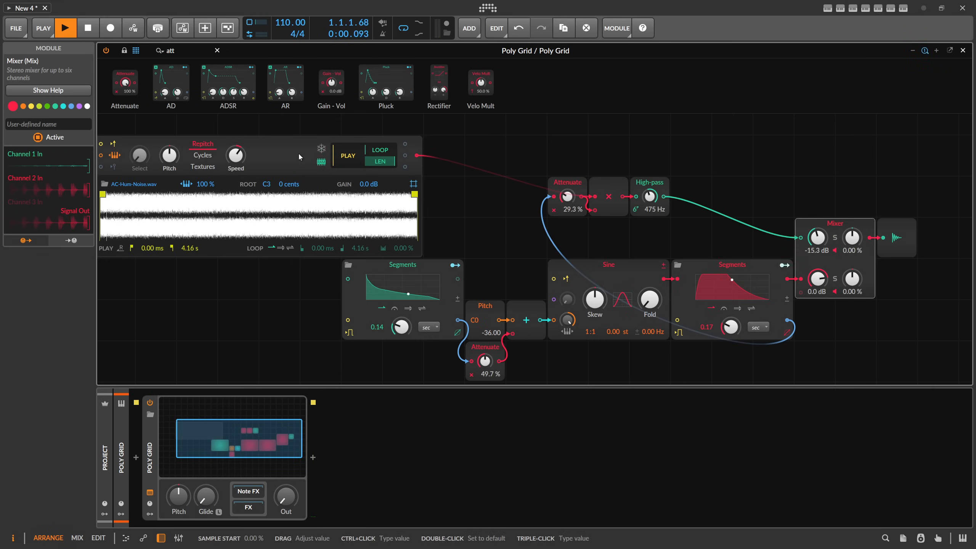
pyautogui.moveTo(263, 128); pyautogui.dragTo(341, 168)
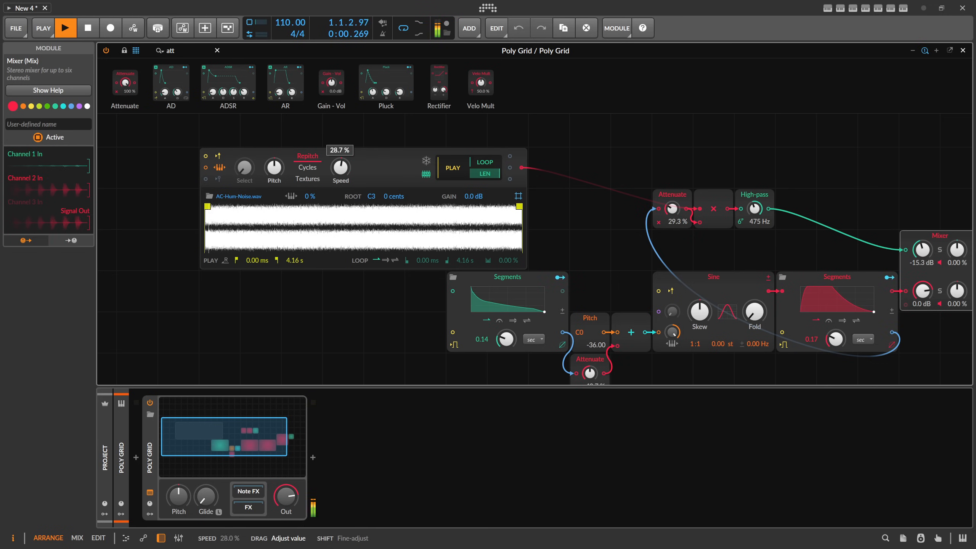
pyautogui.moveTo(340, 168); pyautogui.dragTo(341, 168)
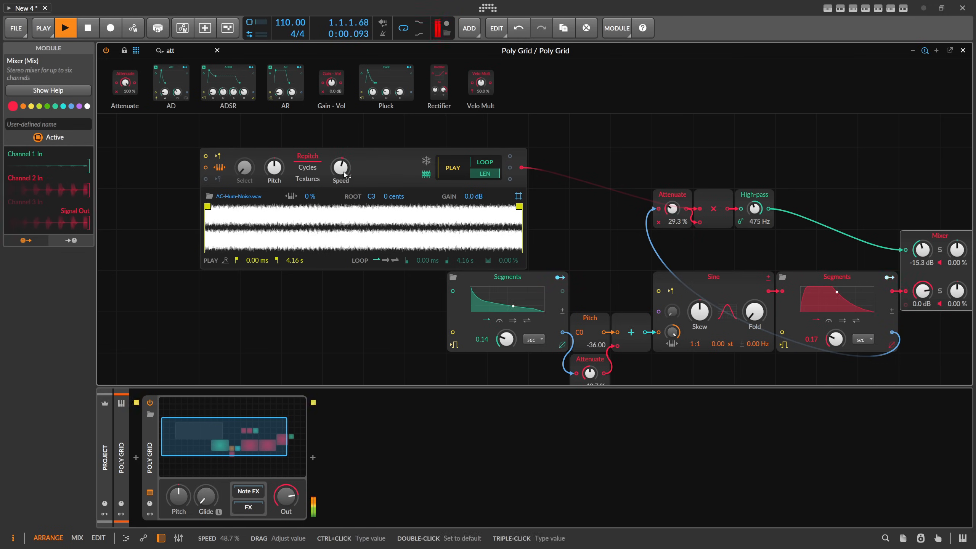
# - Set the High-pass cutoff to 8.70 kHz and move the Sampler up, clear of the other modules
pyautogui.moveTo(754, 208); pyautogui.dragTo(755, 209)
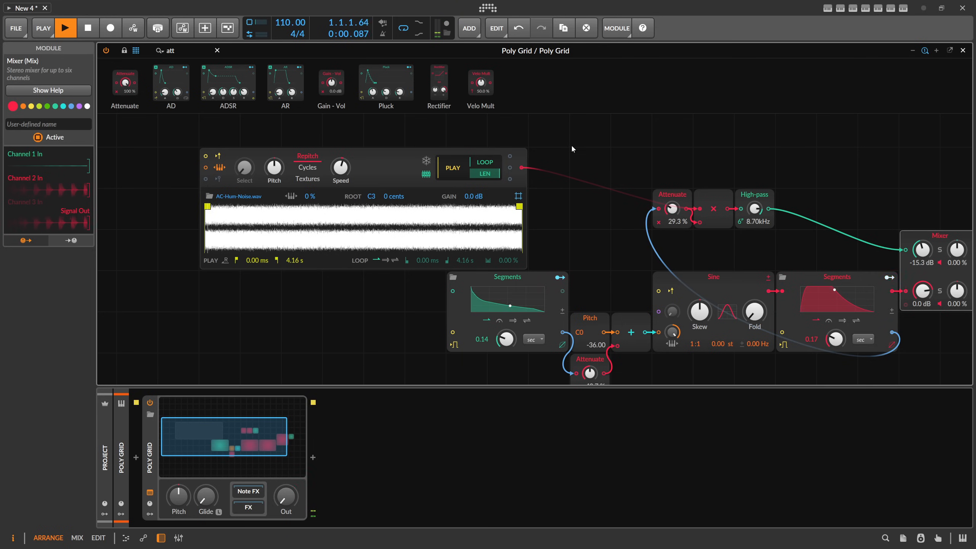
pyautogui.moveTo(627, 147); pyautogui.dragTo(444, 208)
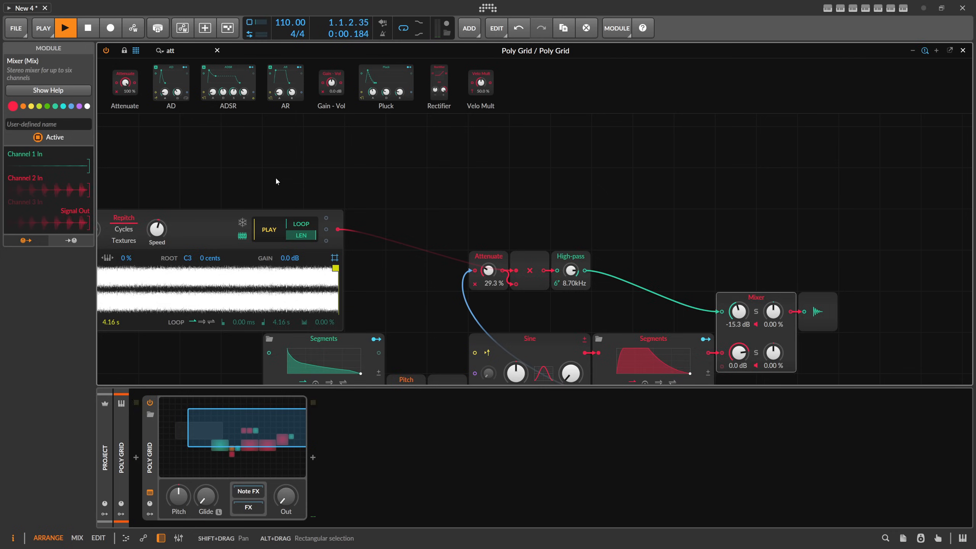
pyautogui.scroll(-1, 276, 178)
pyautogui.moveTo(305, 228); pyautogui.dragTo(360, 146)
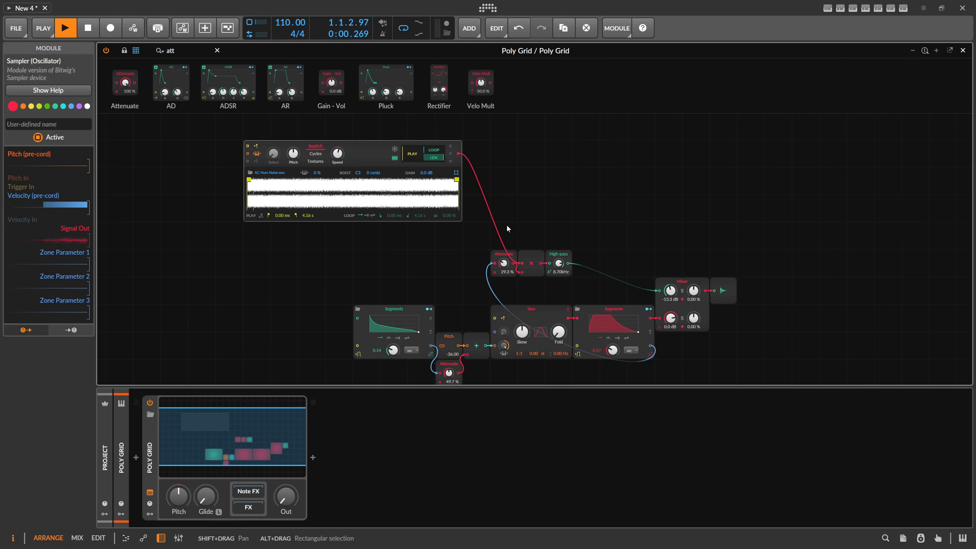
# - Replace the Sampler with a Noise module feeding Multiply, and place the Attenuate module beneath it at 16.3 %
pyautogui.click(162, 50)
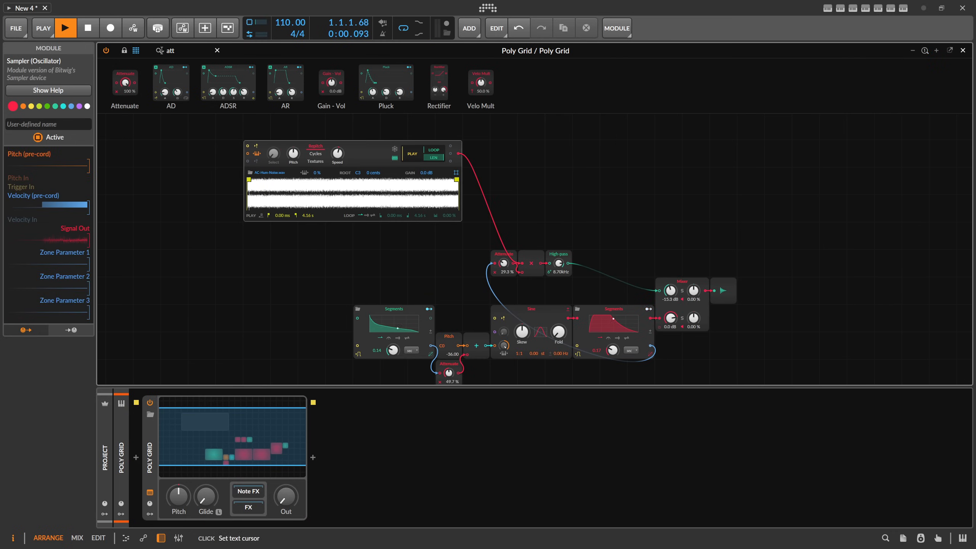
pyautogui.write('noise')
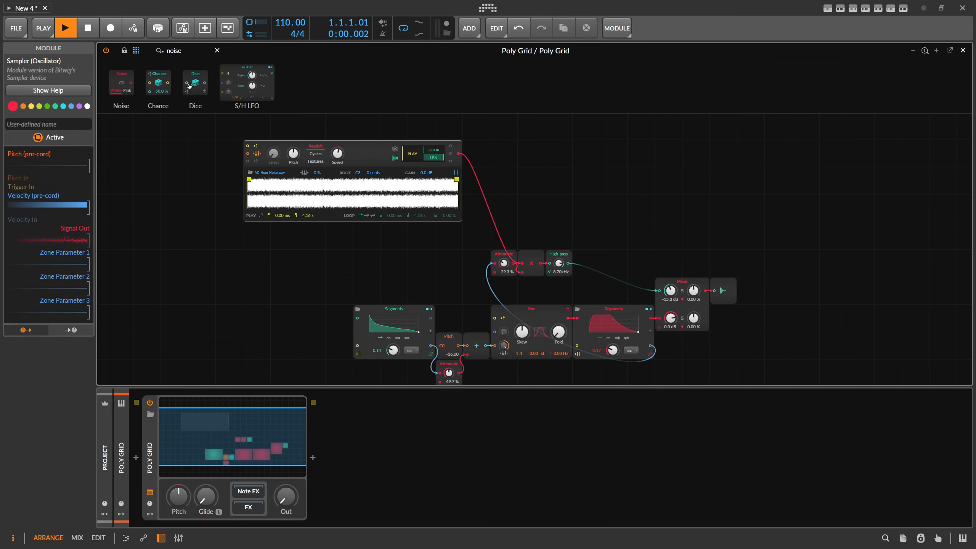
pyautogui.moveTo(274, 120); pyautogui.dragTo(336, 155)
pyautogui.moveTo(270, 155); pyautogui.dragTo(503, 296)
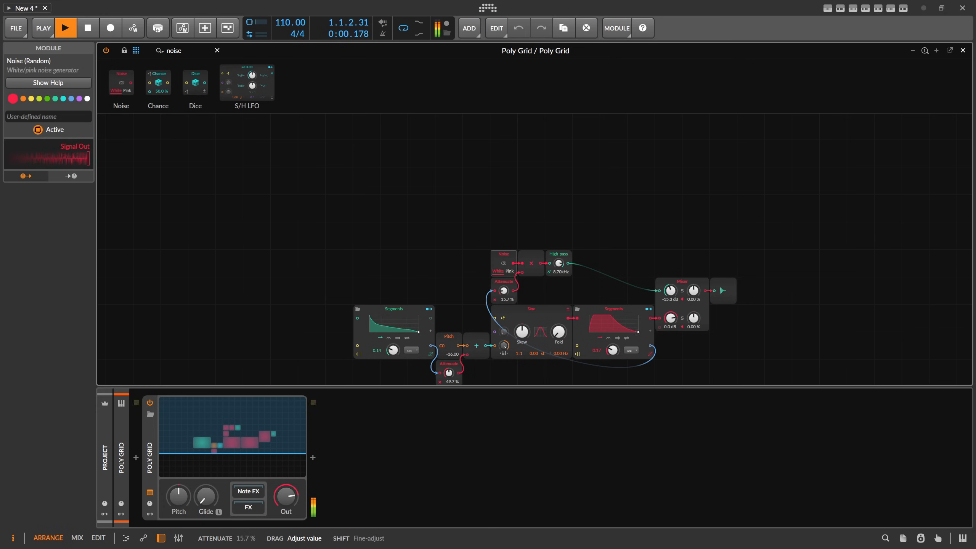
pyautogui.moveTo(434, 250); pyautogui.dragTo(411, 198)
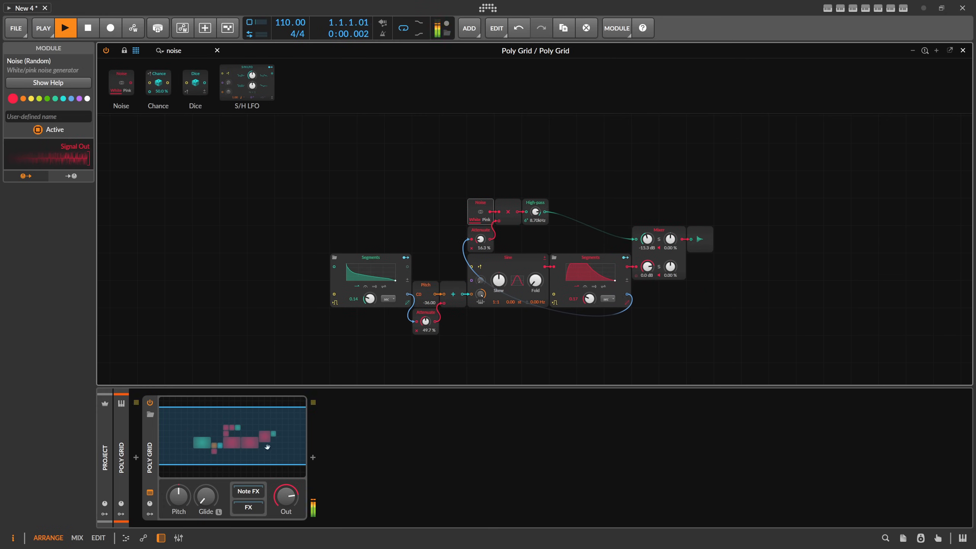
# - Turn the Poly Grid output down and add a Peak Limiter to its FX chain
pyautogui.moveTo(286, 496); pyautogui.dragTo(286, 541)
pyautogui.click(254, 506)
pyautogui.click(313, 458)
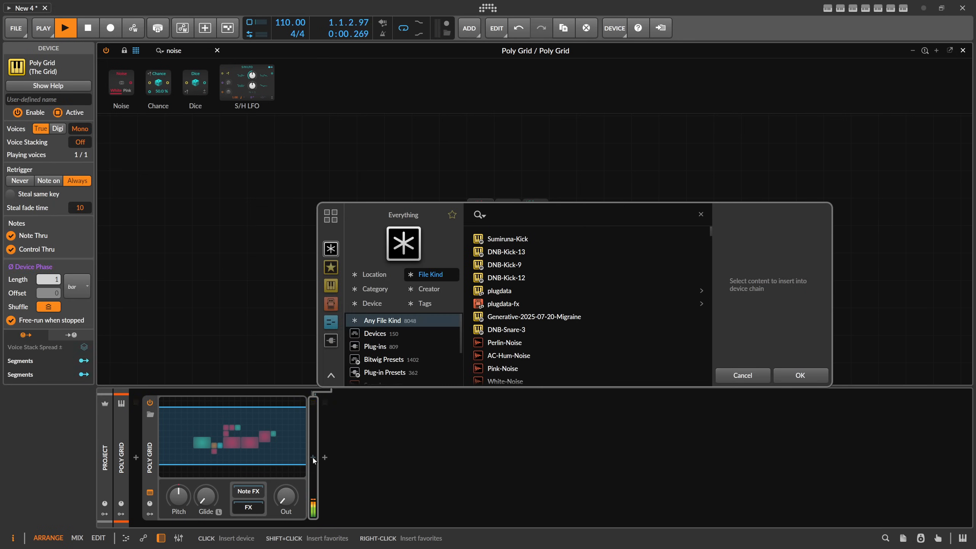
pyautogui.write('peak')
pyautogui.press('Return')
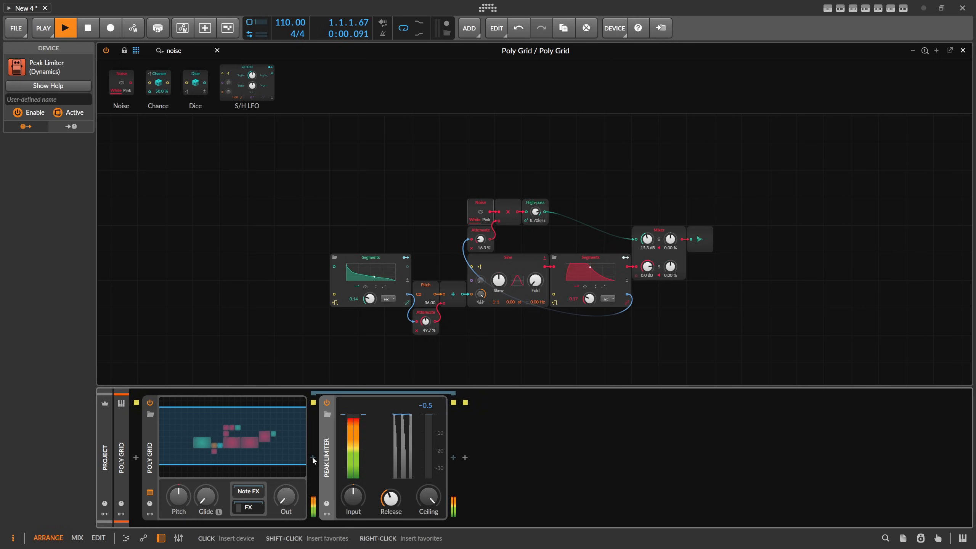
# - Insert the Hard-Clip-LED preset before the Peak Limiter and set the Poly Grid output to -1.2 dB
pyautogui.click(313, 456)
pyautogui.write('led')
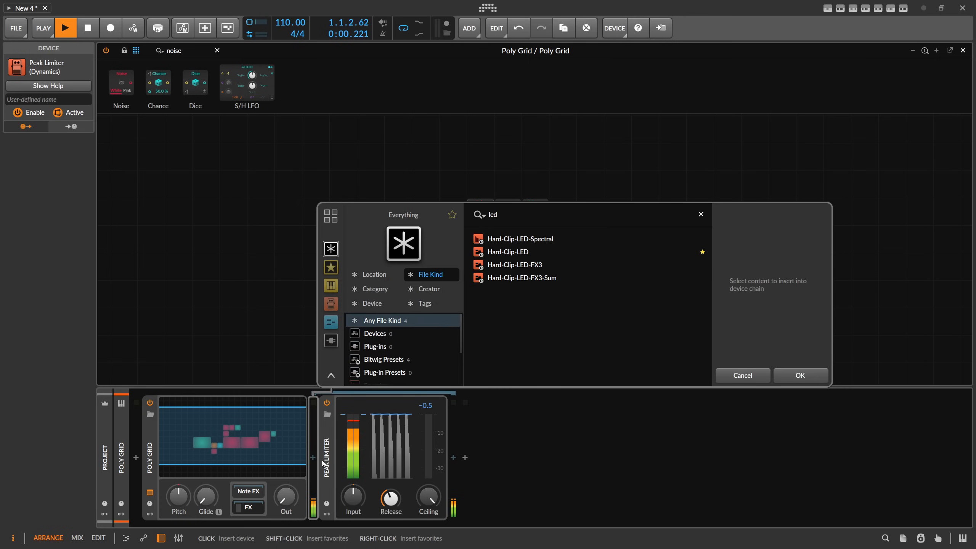
pyautogui.doubleClick(509, 253)
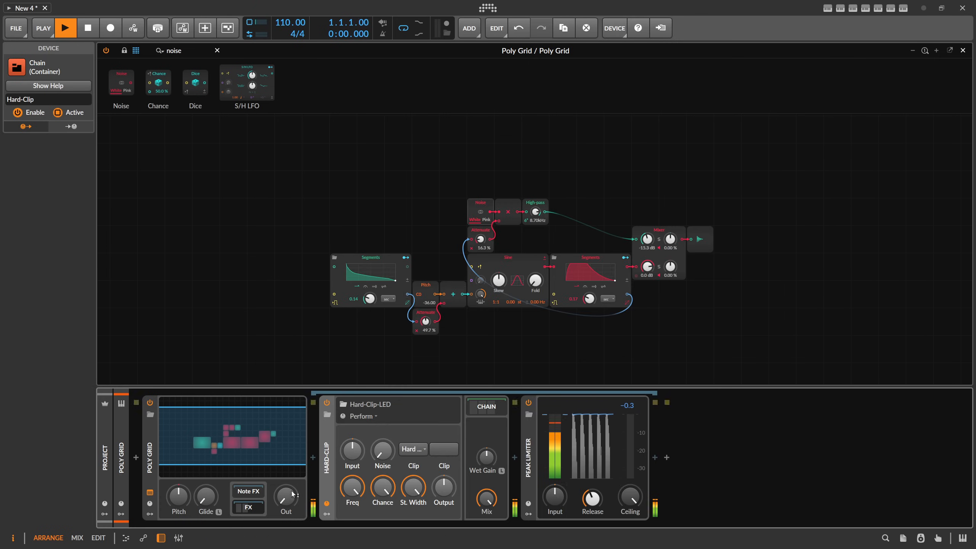
pyautogui.moveTo(352, 450)
pyautogui.mouseDown()
pyautogui.moveTo(352, 438)
pyautogui.moveTo(352, 450)
pyautogui.mouseUp()
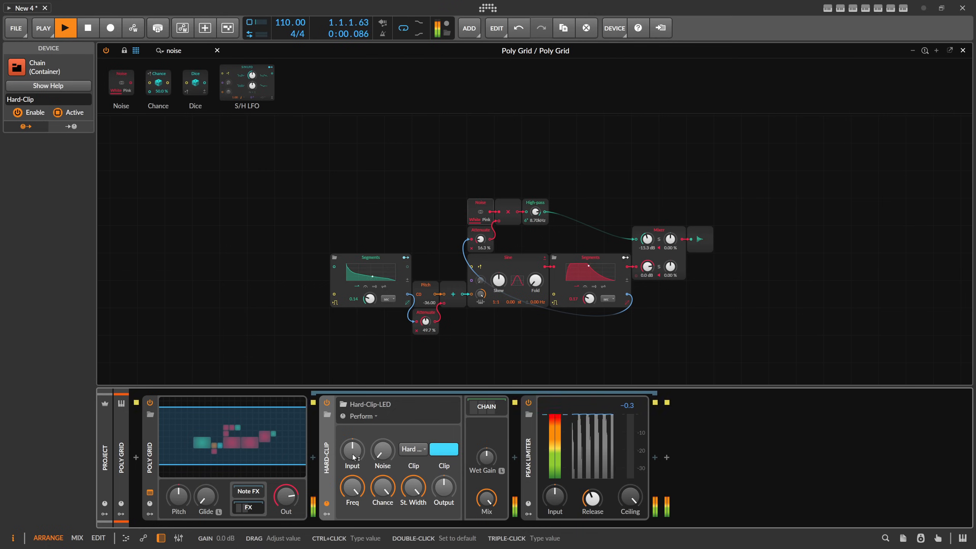
pyautogui.moveTo(286, 496); pyautogui.dragTo(286, 500)
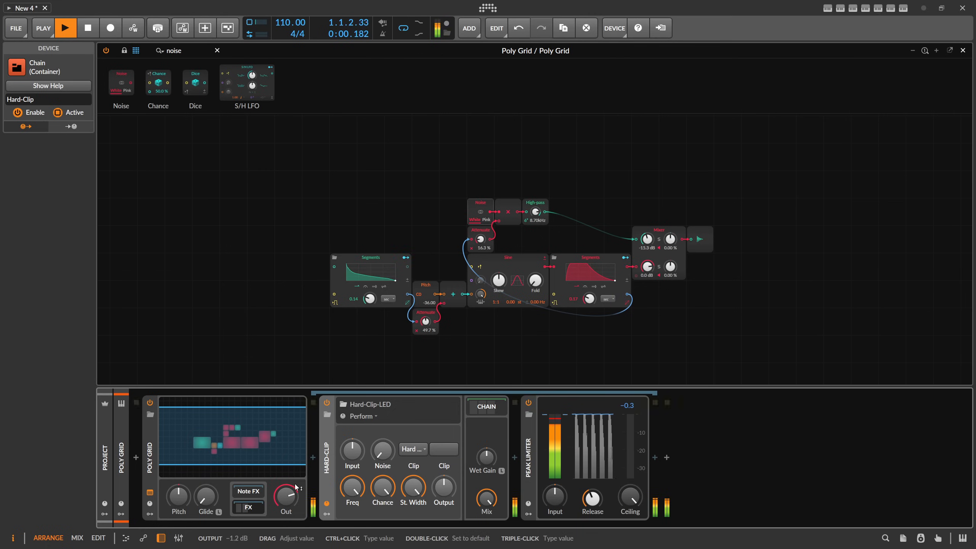
# - Stop playback, close the grid editor and bring GS_INSCT_174_Drums_06_Full.wav from the sample browser onto a new track at bar 1
pyautogui.press('space')
pyautogui.click(963, 50)
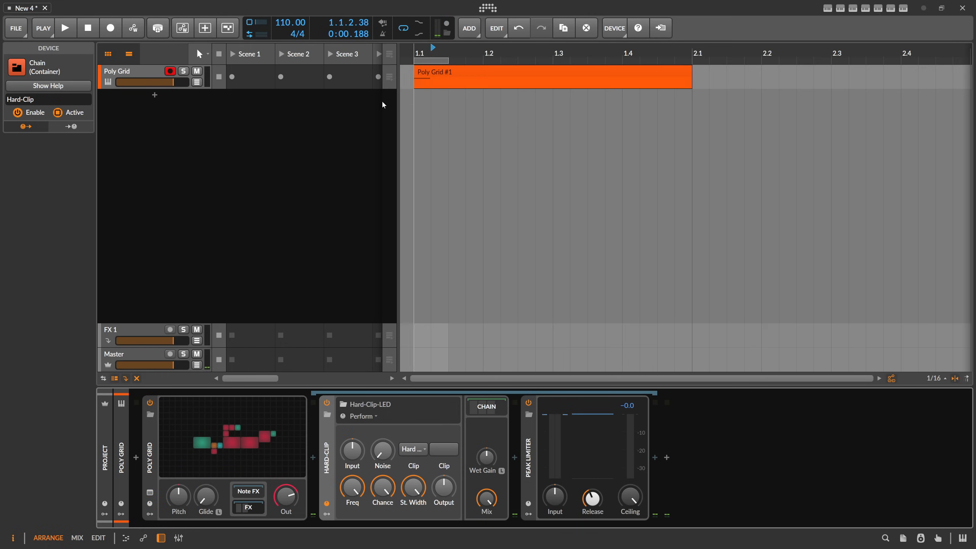
pyautogui.hotkey('alt', 'Tab')
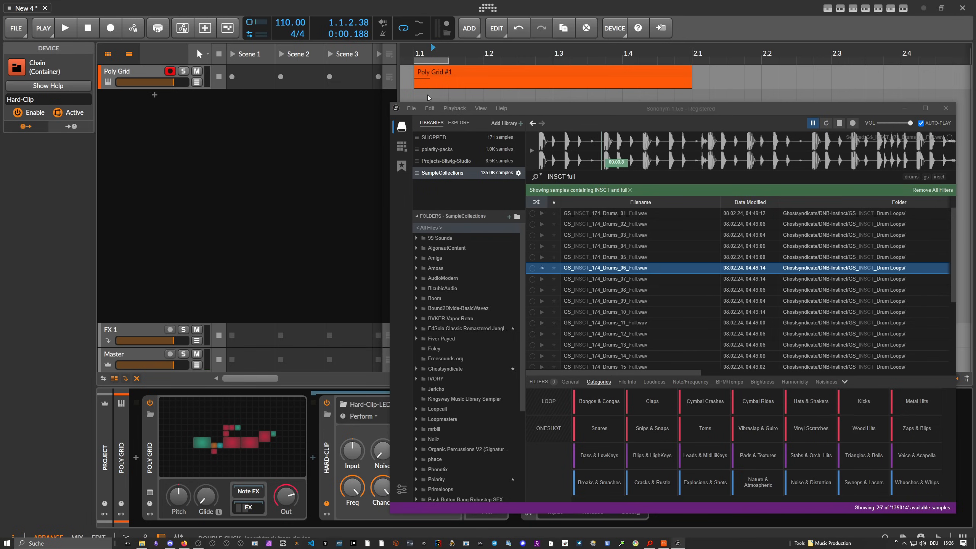
pyautogui.moveTo(599, 268); pyautogui.dragTo(432, 100)
pyautogui.click(325, 152)
pyautogui.scroll(-2, 432, 54)
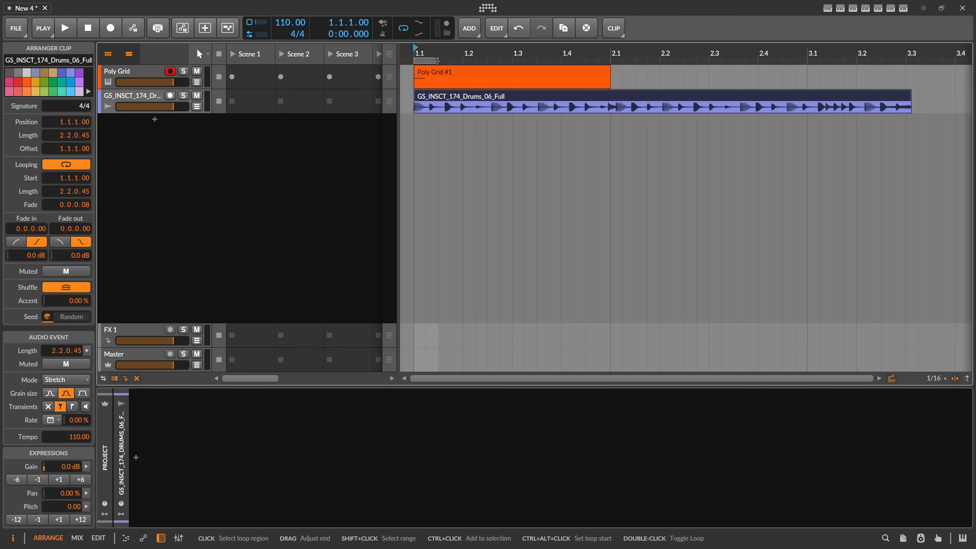
# - Extend the loop region to one full bar and set the project tempo to 174 BPM, playing it briefly
pyautogui.moveTo(436, 61); pyautogui.dragTo(595, 61)
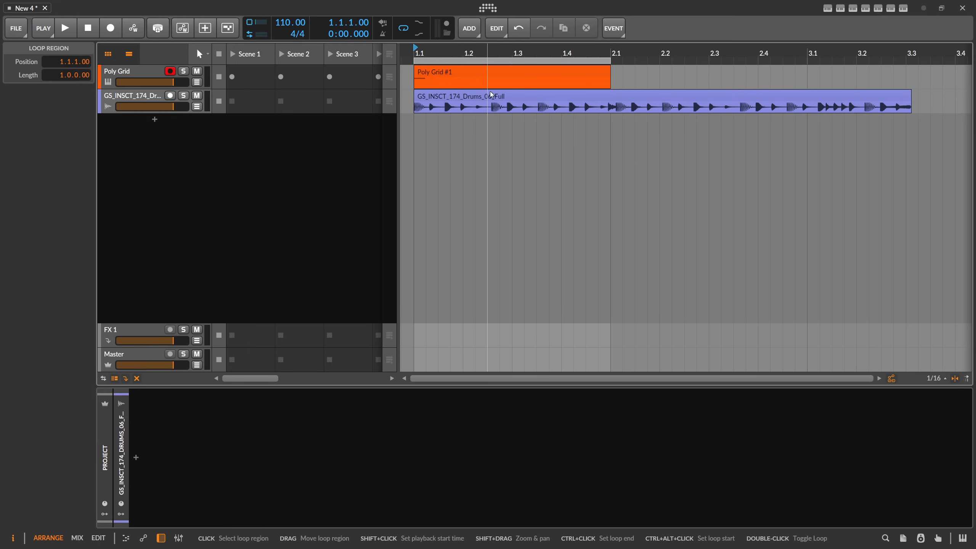
pyautogui.click(492, 94)
pyautogui.doubleClick(291, 24)
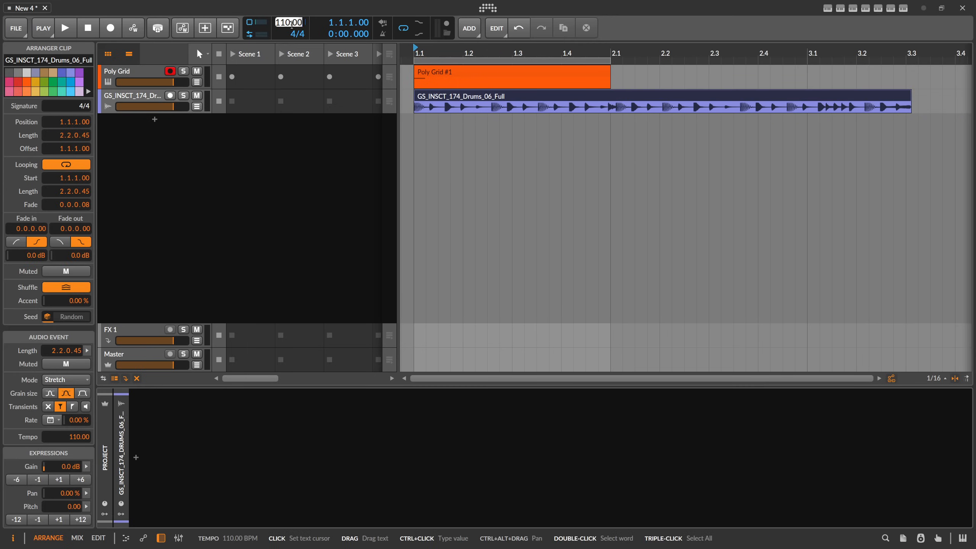
pyautogui.write('174')
pyautogui.press('Return')
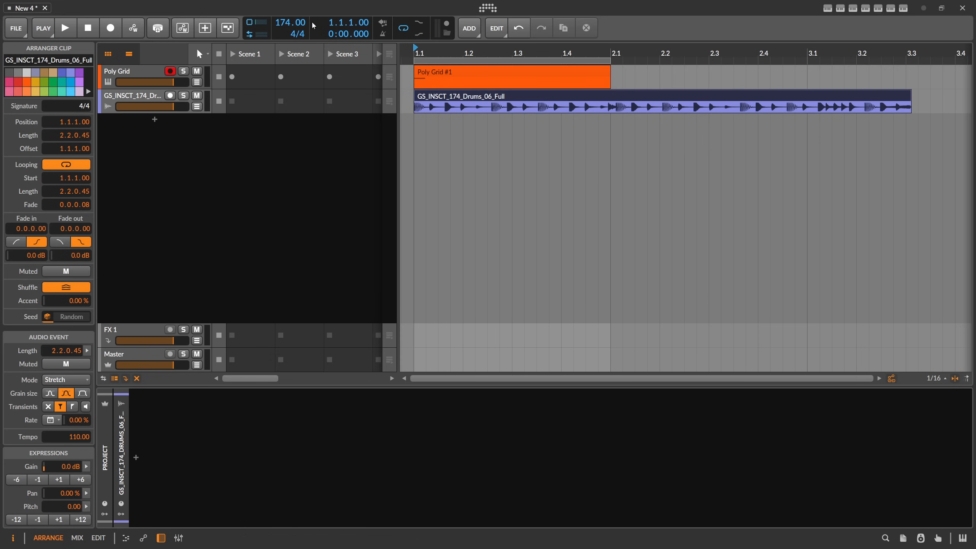
pyautogui.press('space')
pyautogui.press('space')
# - Set the drum loop clip's stretch mode to Slice and its event tempo to 174, and audition the result
pyautogui.click(436, 96)
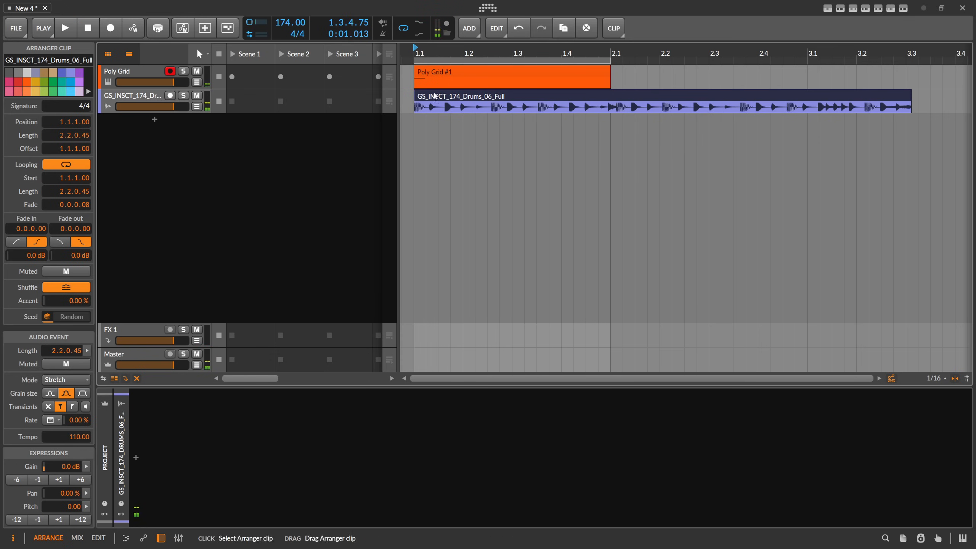
pyautogui.click(66, 379)
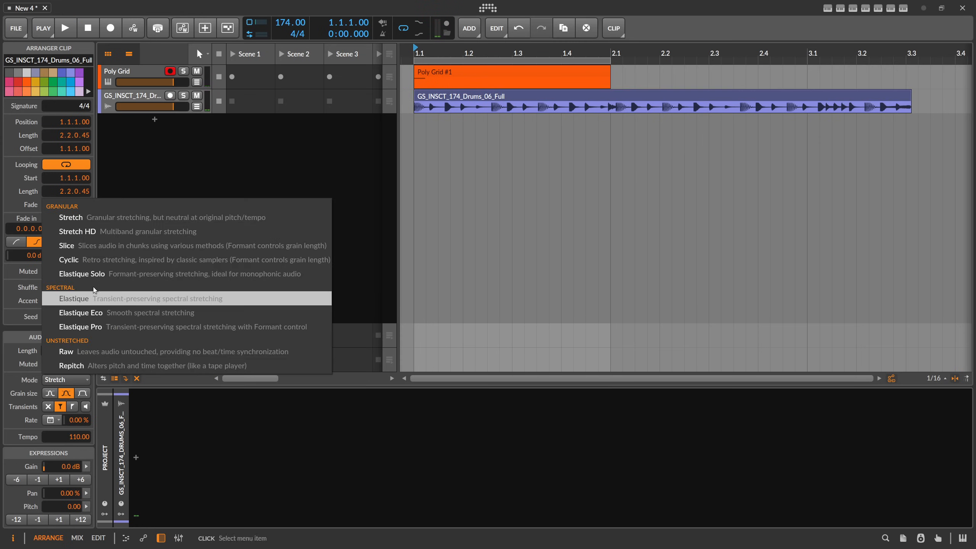
pyautogui.click(100, 251)
pyautogui.doubleClick(84, 436)
pyautogui.write('17')
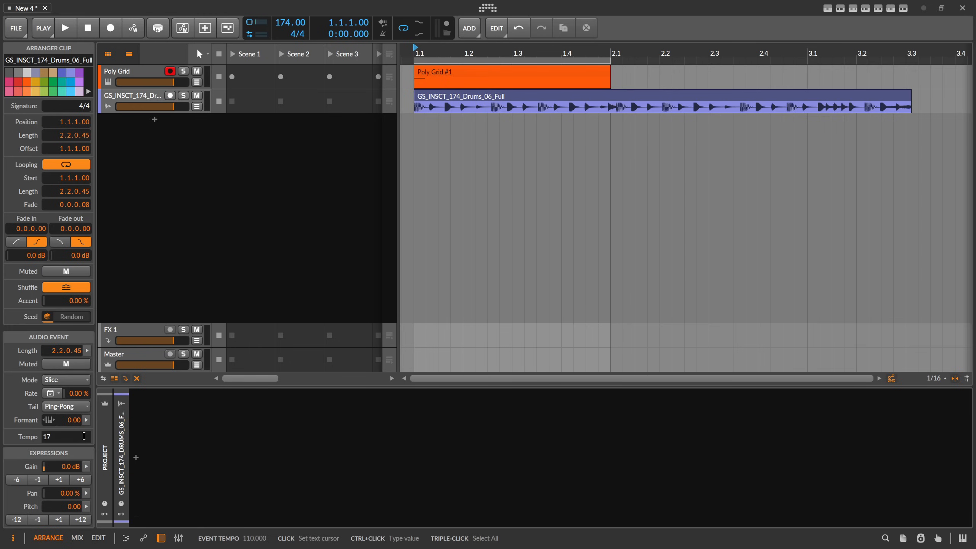
pyautogui.write('4')
pyautogui.press('Return')
pyautogui.press('space')
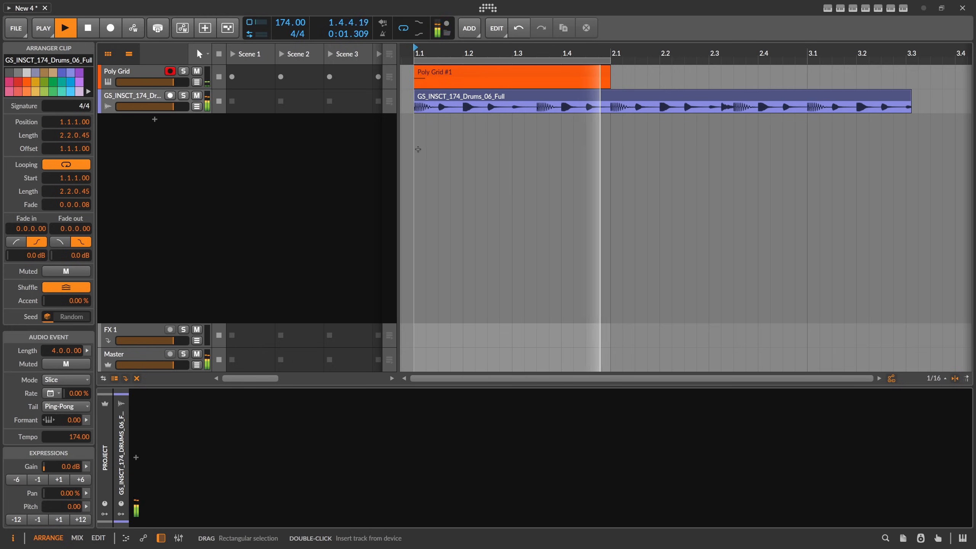
pyautogui.press('space')
# - Delete the drum clip's opening kick, from 1.1.1 to 1.1.3, and play the loop
pyautogui.click(417, 108)
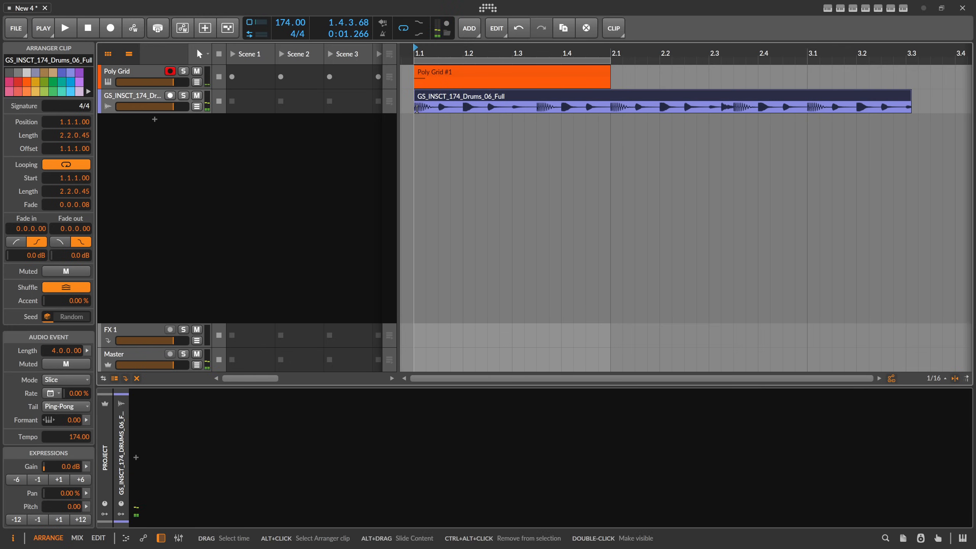
pyautogui.moveTo(417, 109); pyautogui.dragTo(437, 108)
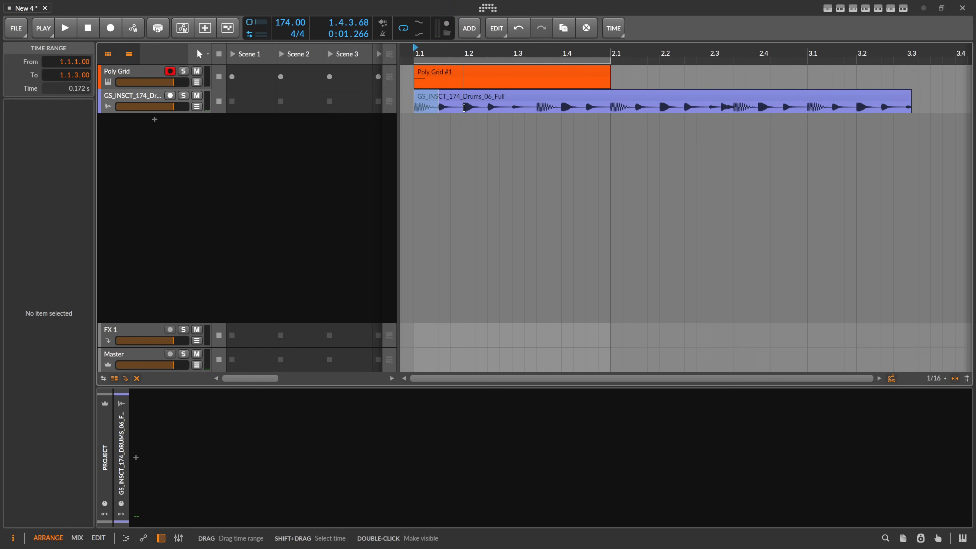
pyautogui.press('Delete')
pyautogui.press('space')
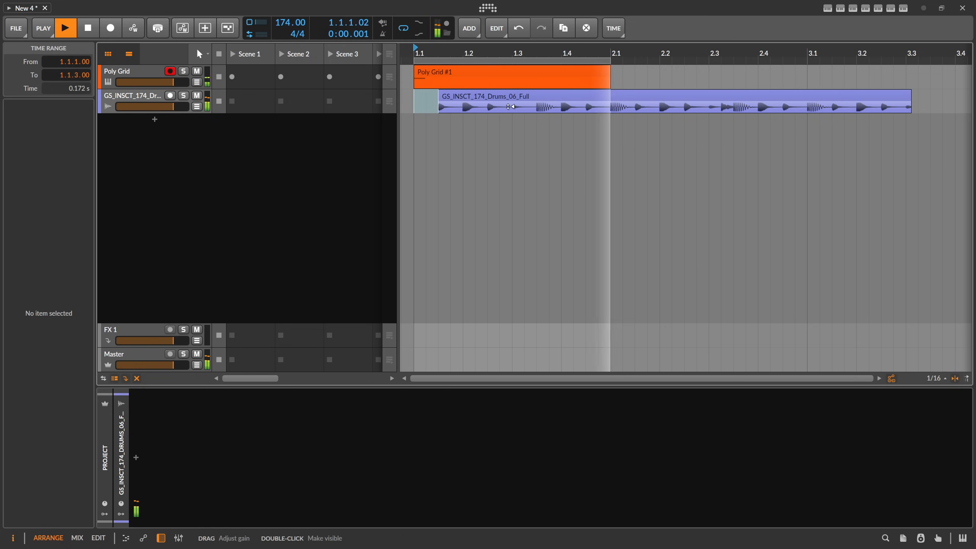
pyautogui.press('space')
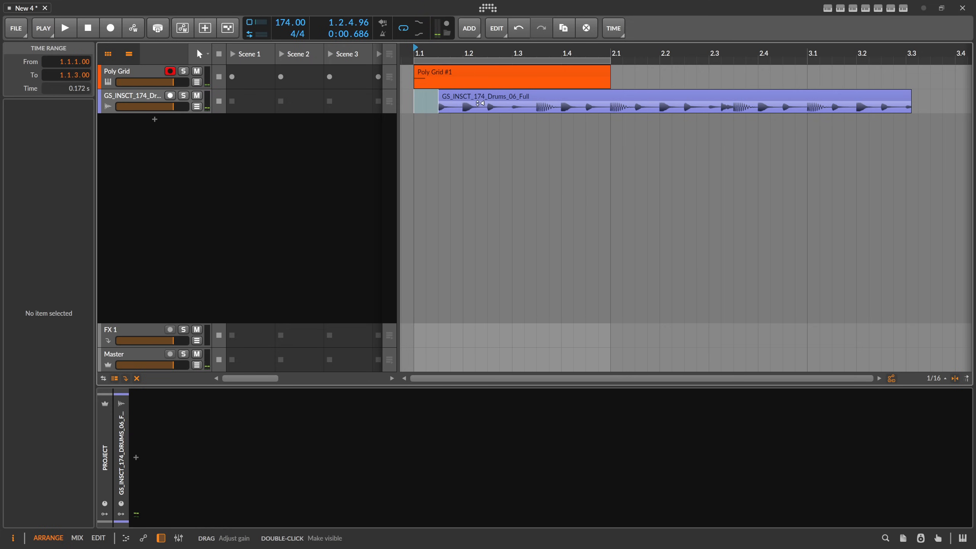
# - Extend the drum clip's start back to 1.1.1 and audition the drum track in solo
pyautogui.click(445, 99)
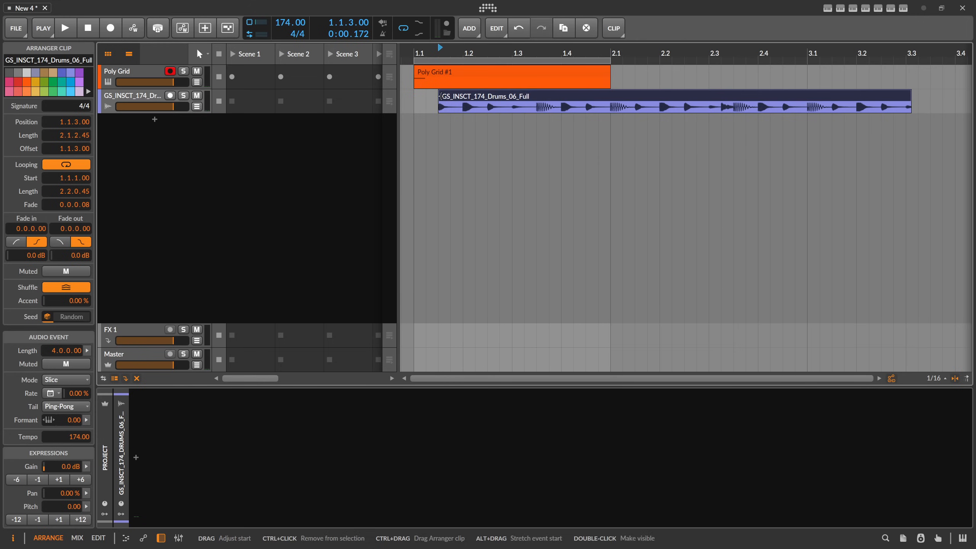
pyautogui.moveTo(444, 99); pyautogui.dragTo(417, 96)
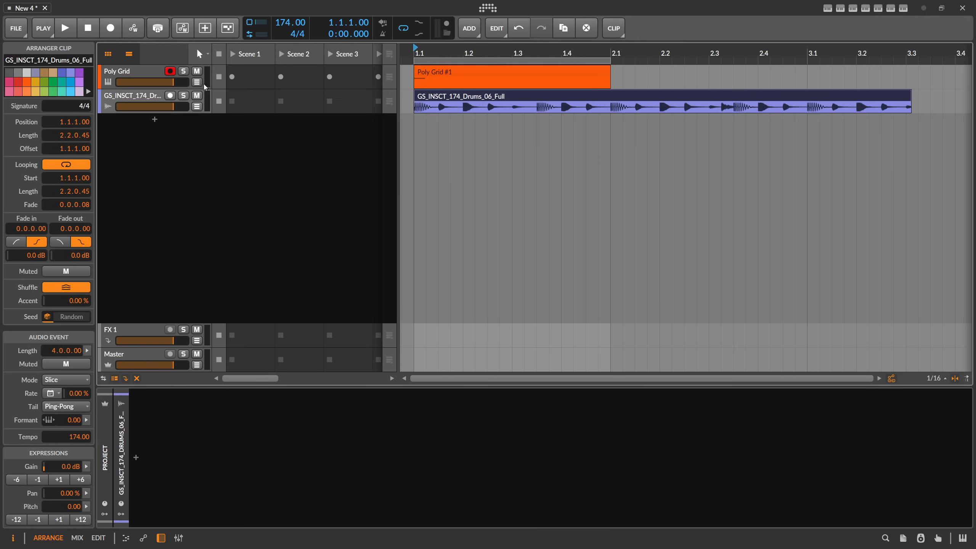
pyautogui.click(184, 95)
pyautogui.press('space')
pyautogui.click(184, 95)
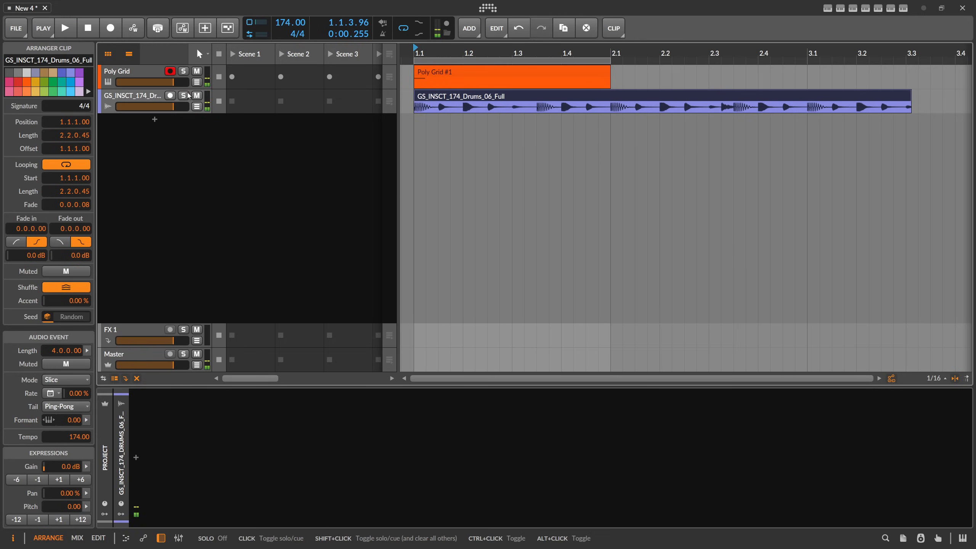
# - Trim the drum clip's start to 1.1.3 and play it together with the Poly Grid track
pyautogui.moveTo(417, 96); pyautogui.dragTo(438, 96)
pyautogui.press('space')
# - Shorten the Poly Grid clip to end at 1.3.3 and duplicate it directly behind itself
pyautogui.click(441, 76)
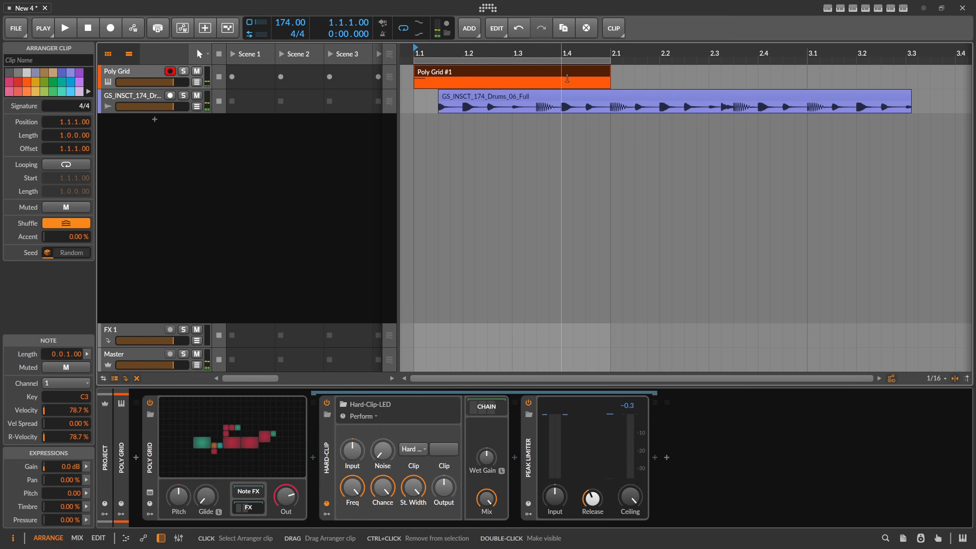
pyautogui.press('space')
pyautogui.moveTo(610, 77); pyautogui.dragTo(537, 77)
pyautogui.hotkey('ctrl', 'd')
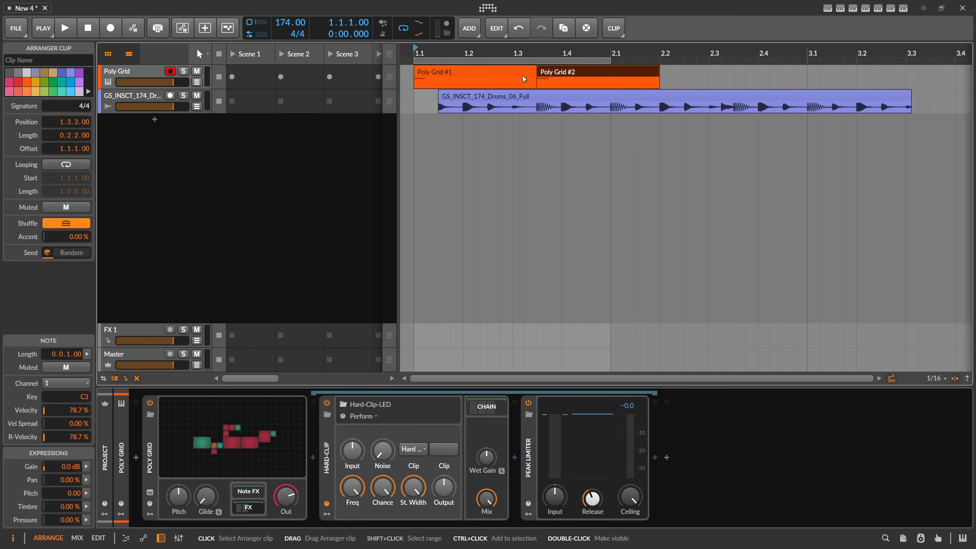
# - Erase the drum clip's second kick, from 1.3.3 to 1.4.1, and play the loop
pyautogui.click(539, 105)
pyautogui.press('4')
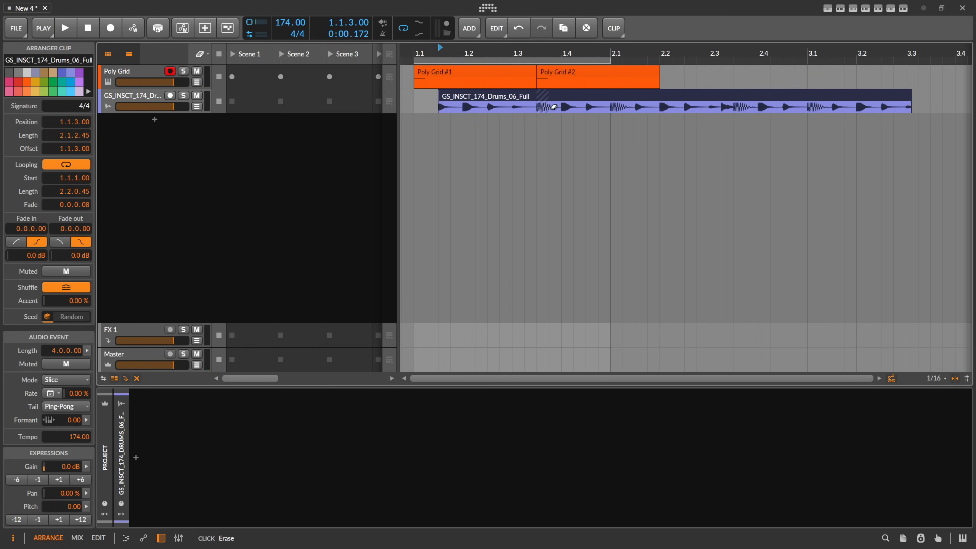
pyautogui.moveTo(558, 107); pyautogui.dragTo(560, 107)
pyautogui.press('1')
pyautogui.press('space')
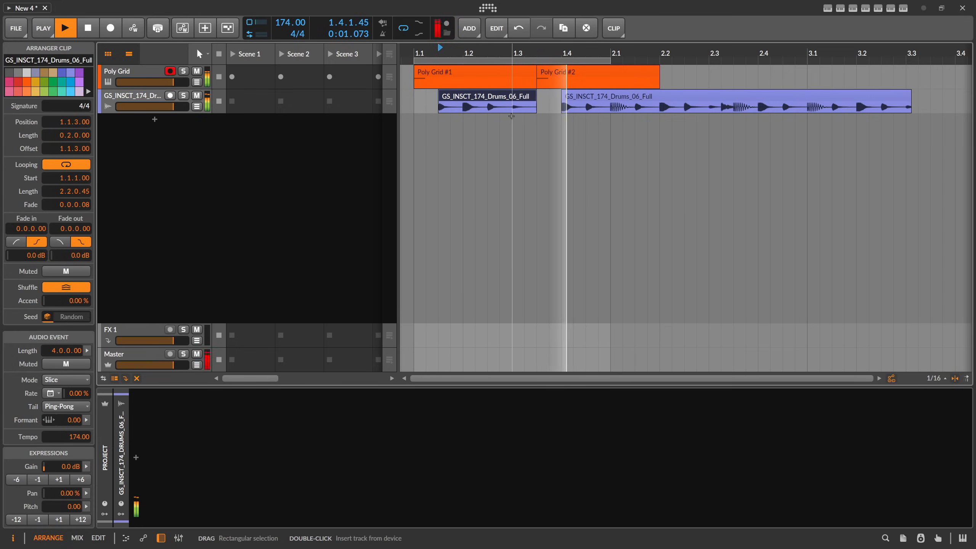
pyautogui.press('space')
pyautogui.press('3')
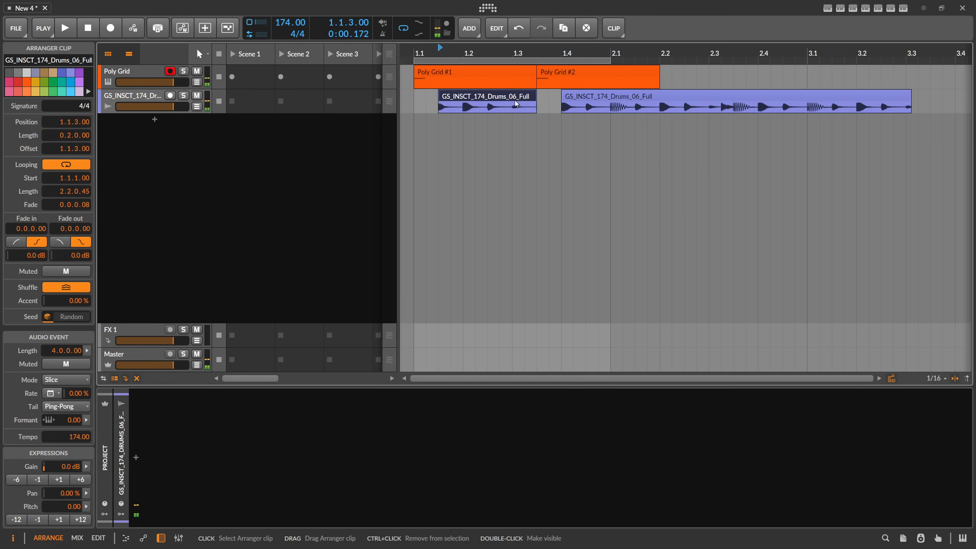
# - Copy the sixteenth-note slice from 1.3.1 to 1.3.2 of the drum clip and place it at 1.1.1
pyautogui.moveTo(512, 109); pyautogui.dragTo(524, 109)
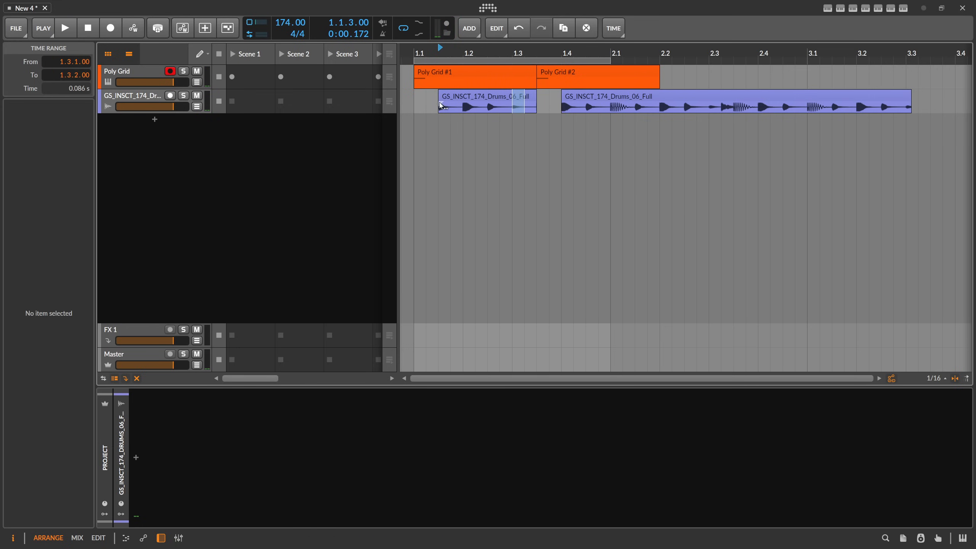
pyautogui.click(428, 102)
pyautogui.click(419, 104)
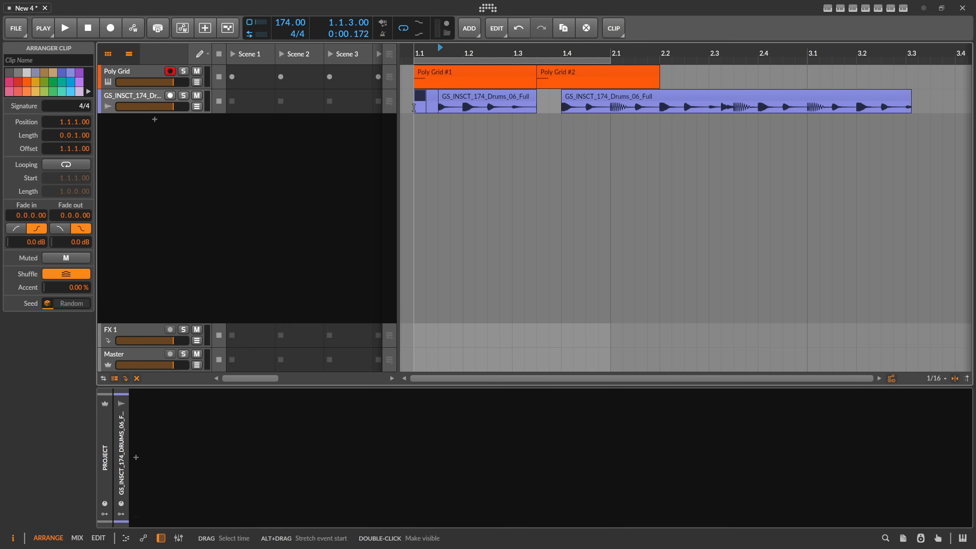
pyautogui.click(420, 109)
pyautogui.click(432, 101)
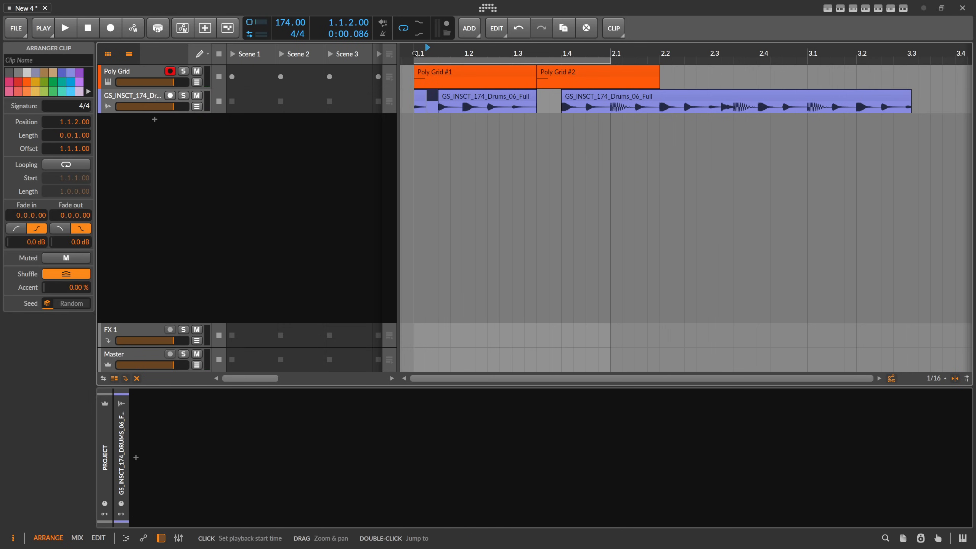
pyautogui.press('space')
pyautogui.press('space')
# - Place the same sixteenth-note drum slice at 1.3.3 and play the loop
pyautogui.click(540, 102)
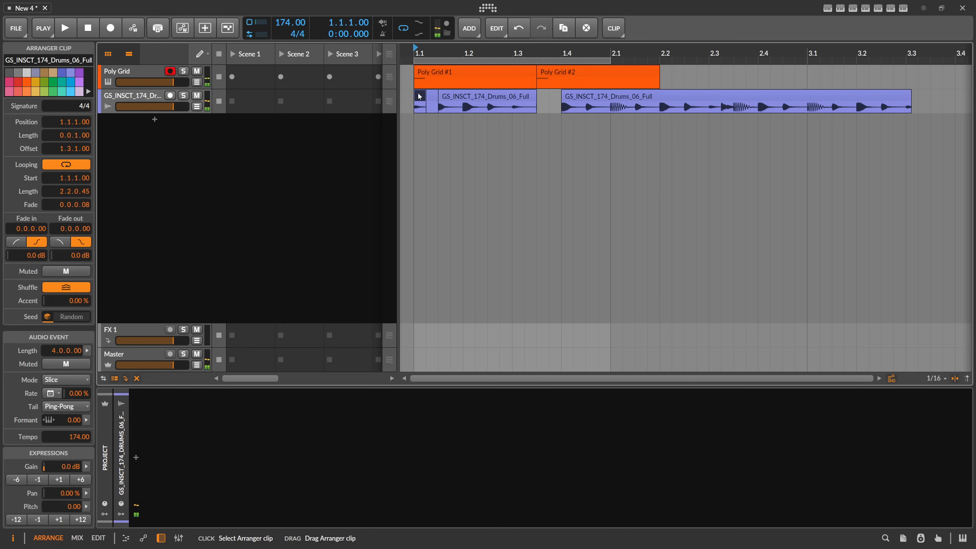
pyautogui.click(540, 102)
pyautogui.press('space')
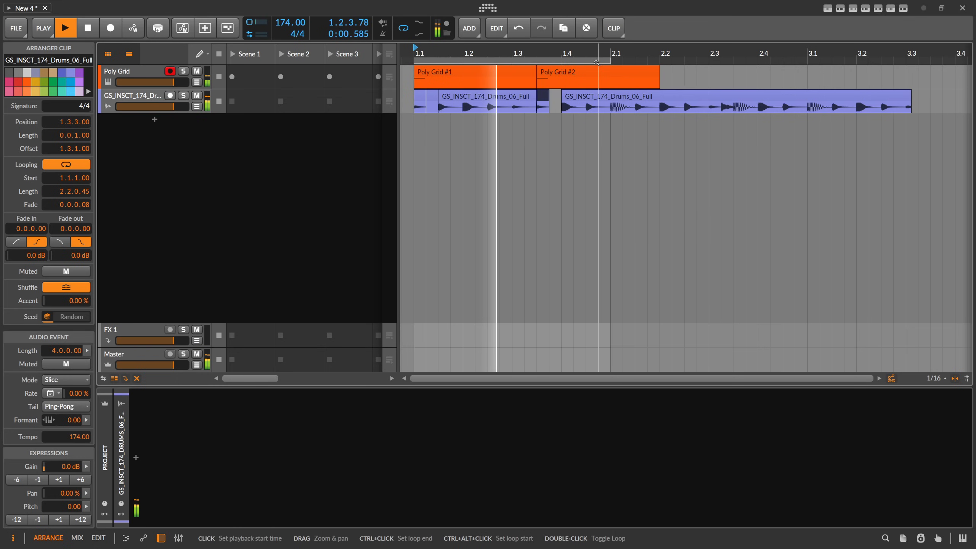
# - Stop playback and shorten the second Poly Grid clip to end at bar 2
pyautogui.click(642, 67)
pyautogui.press('space')
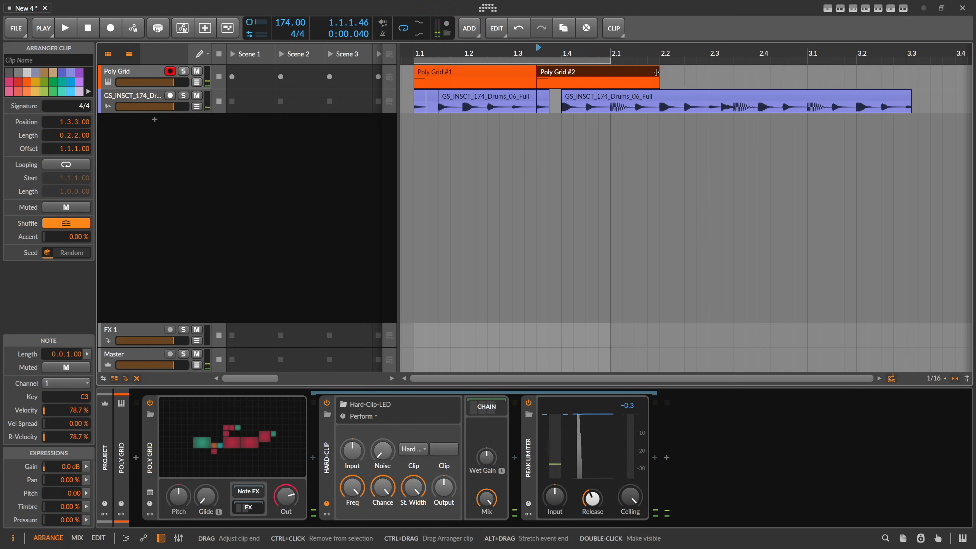
pyautogui.moveTo(659, 78); pyautogui.dragTo(482, 52)
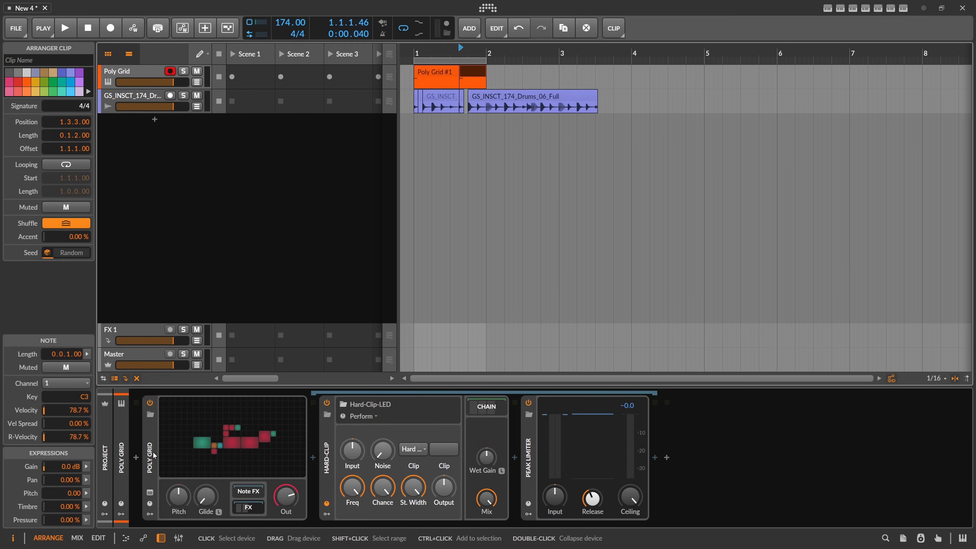
# - Extend the arranger loop to cover bars 1 and 2, from 1.1.1 to 3.1.1, and play the loop
pyautogui.moveTo(438, 53); pyautogui.dragTo(438, 73)
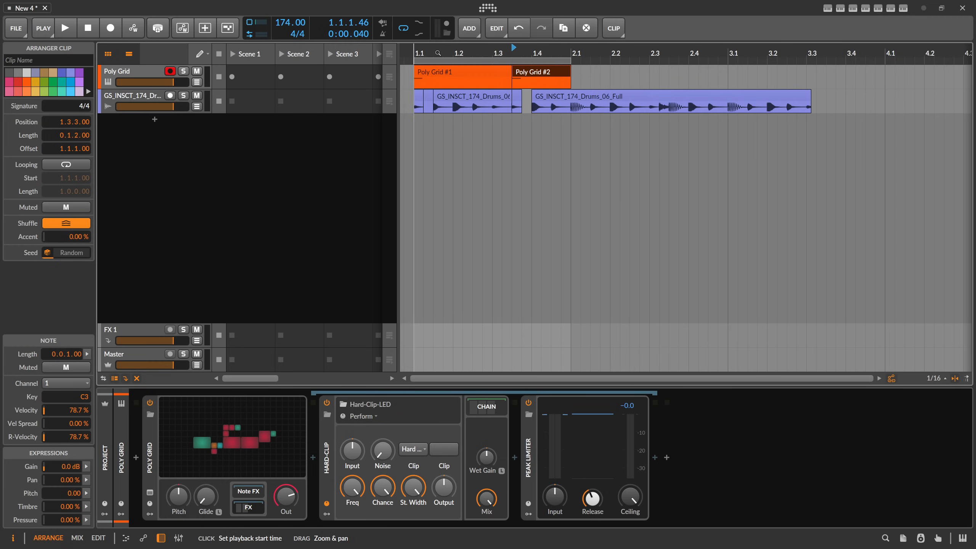
pyautogui.moveTo(571, 59); pyautogui.dragTo(569, 49)
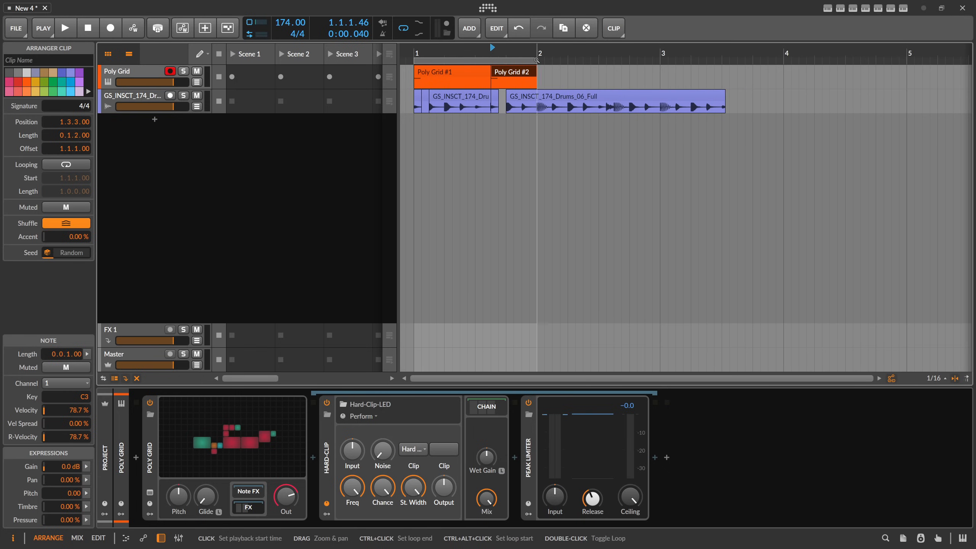
pyautogui.moveTo(414, 100); pyautogui.dragTo(657, 102)
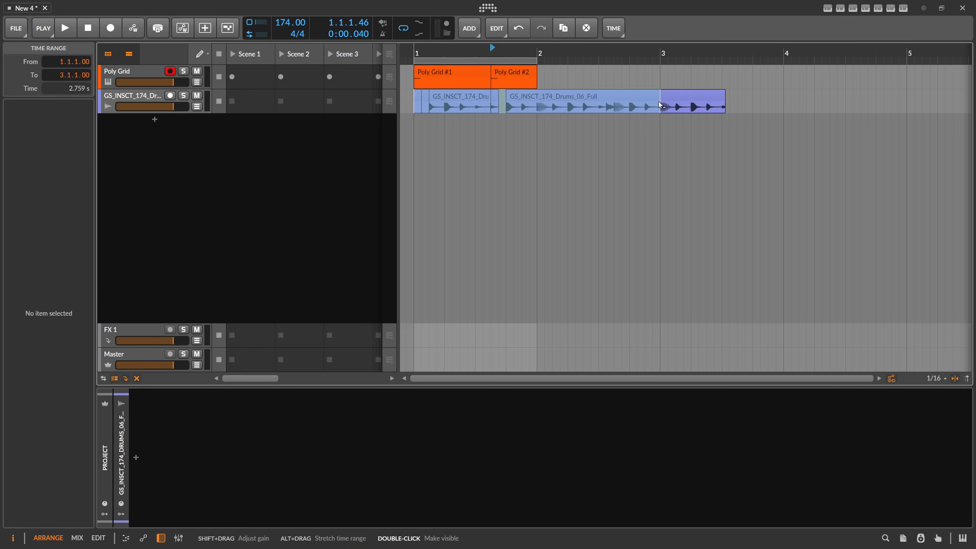
pyautogui.press('space')
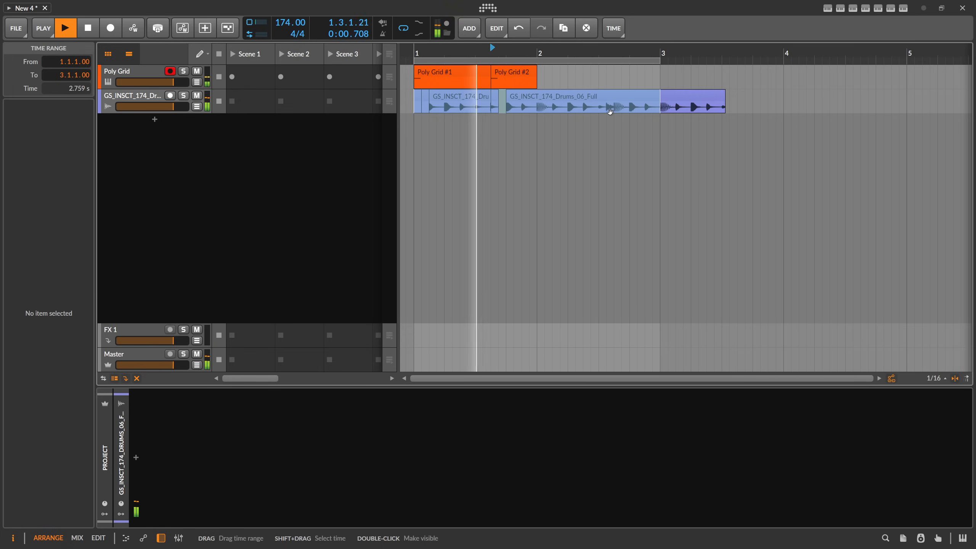
pyautogui.press('space')
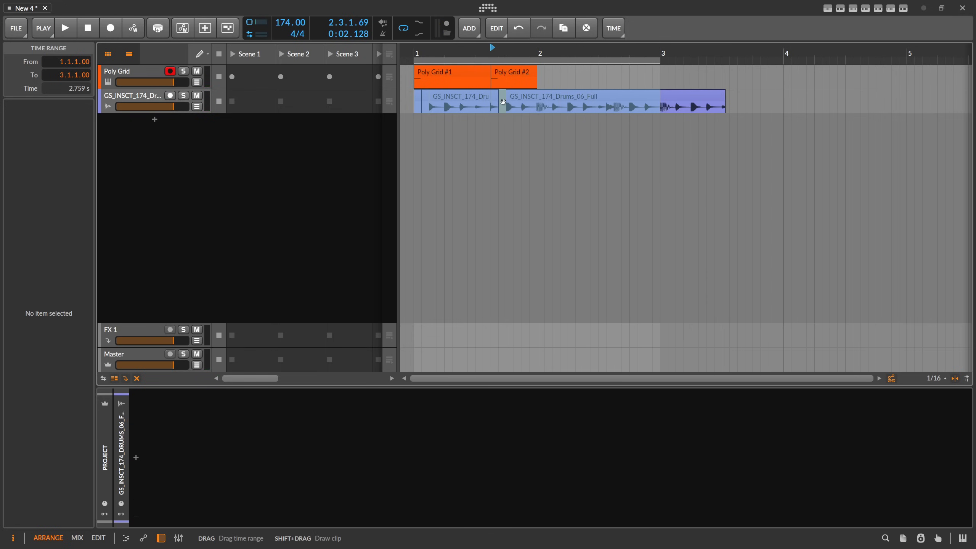
pyautogui.press('space')
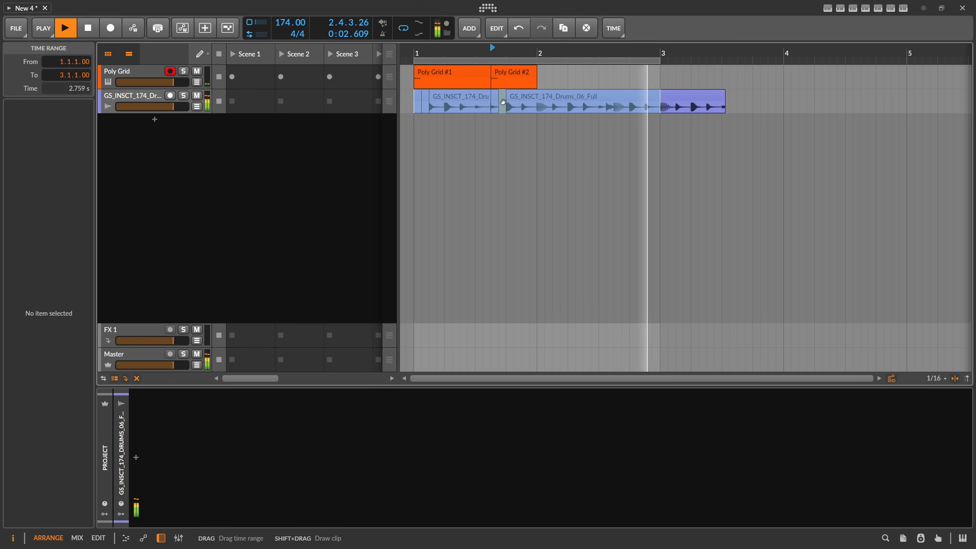
pyautogui.press('space')
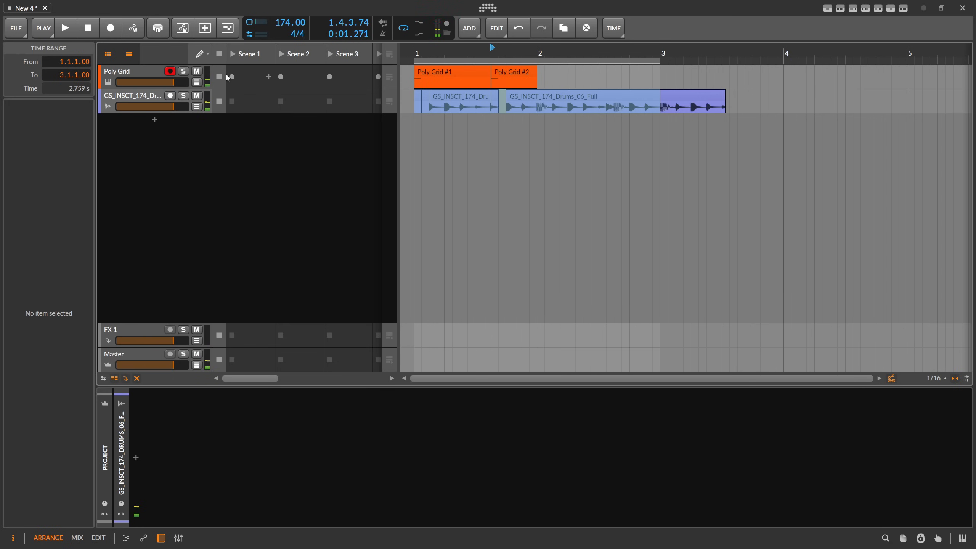
pyautogui.click(143, 72)
pyautogui.click(149, 444)
pyautogui.rightClick(150, 444)
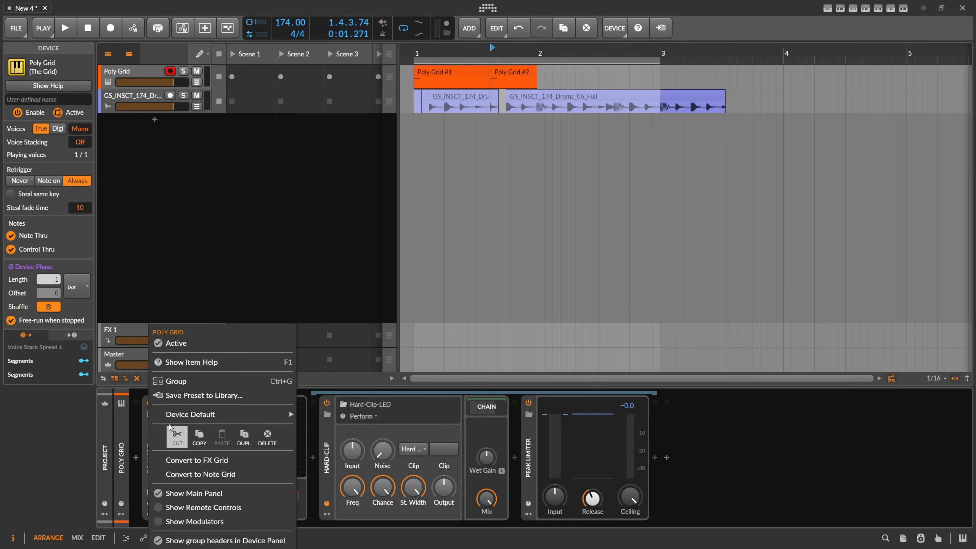
pyautogui.click(209, 396)
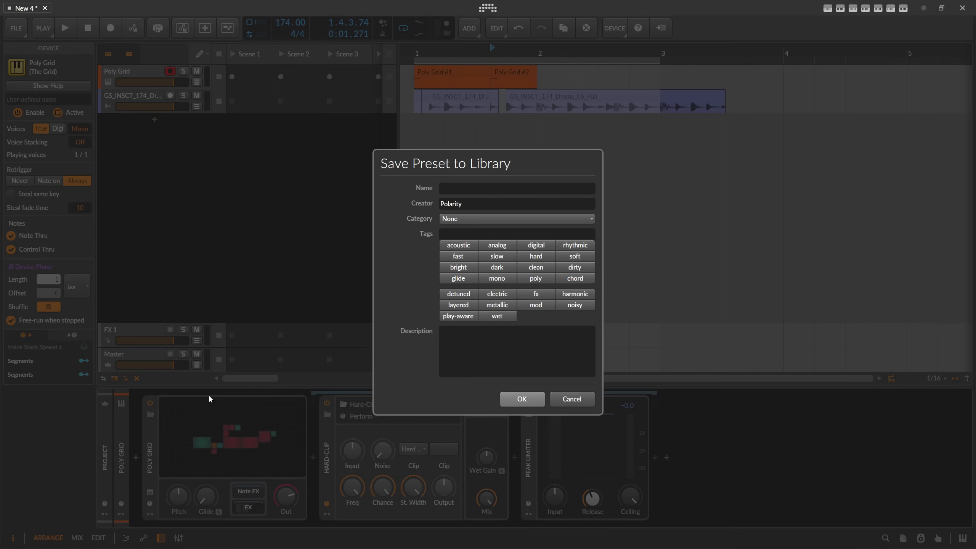
pyautogui.press('Escape')
# - Search the library browser for "dnb" and check the numbering of the existing kick presets
pyautogui.click(908, 537)
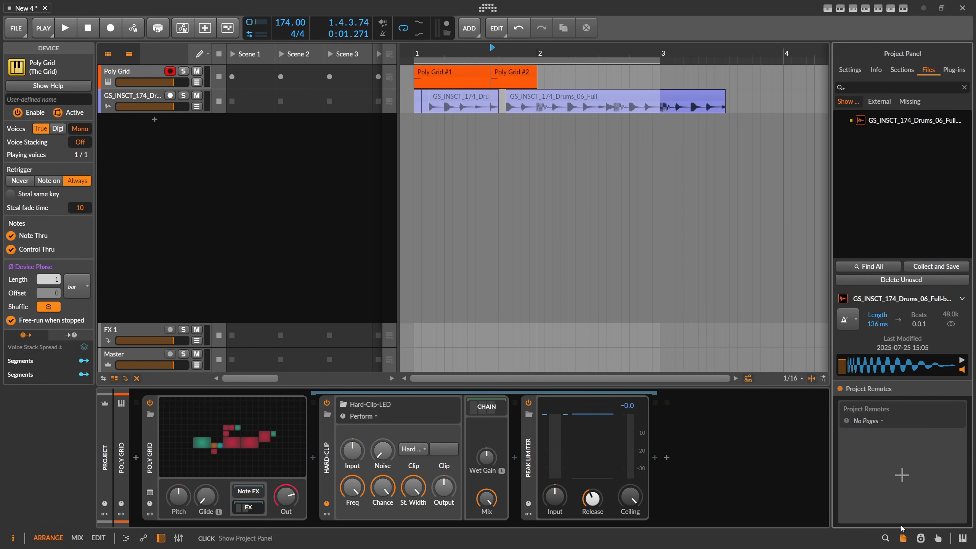
pyautogui.click(885, 538)
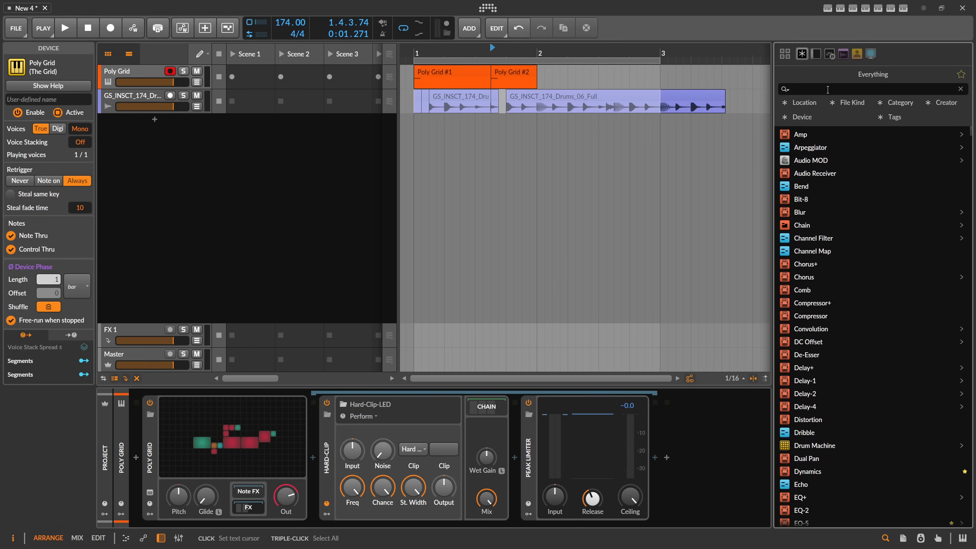
pyautogui.write('dnb')
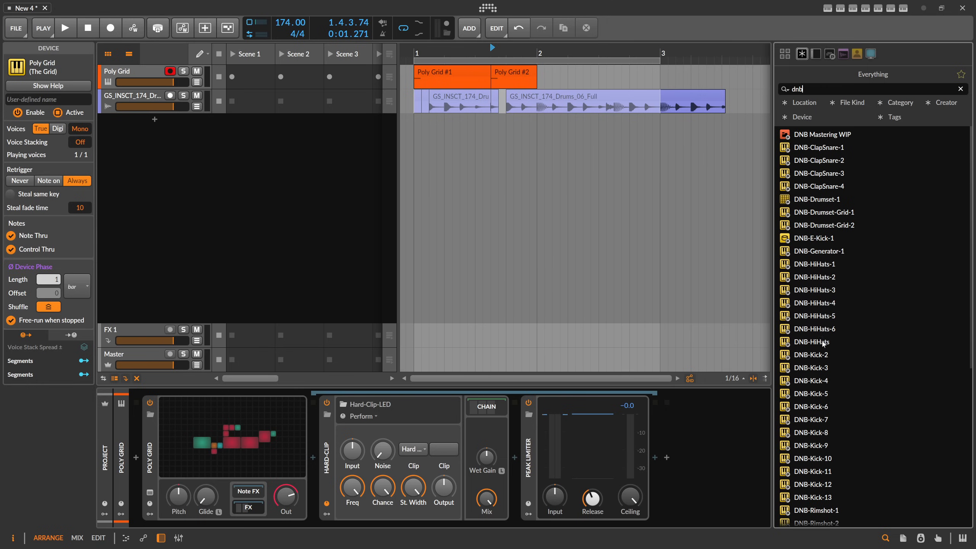
pyautogui.scroll(-2, 810, 340)
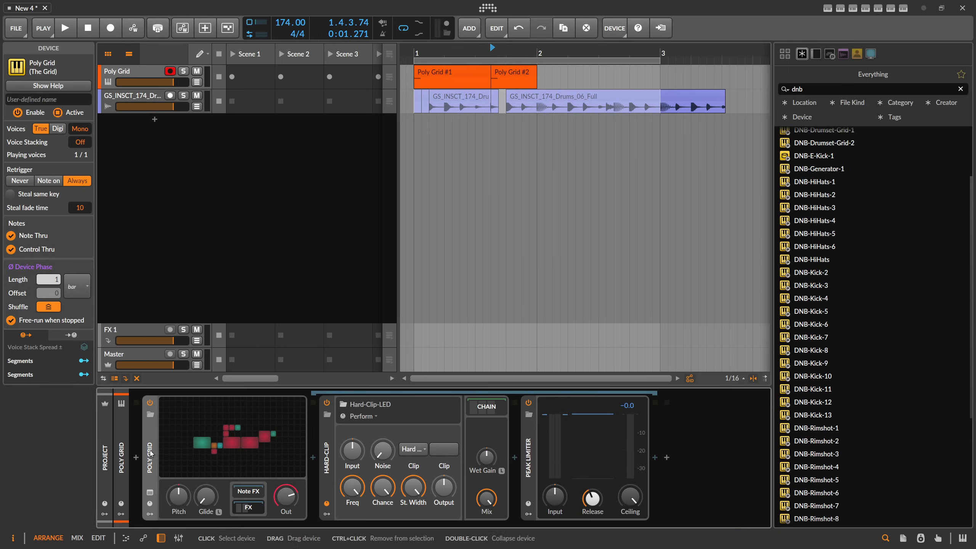
# - Save the Poly Grid device to the library as a preset named DNB-KIck-14 in the Kick category
pyautogui.rightClick(160, 449)
pyautogui.click(199, 396)
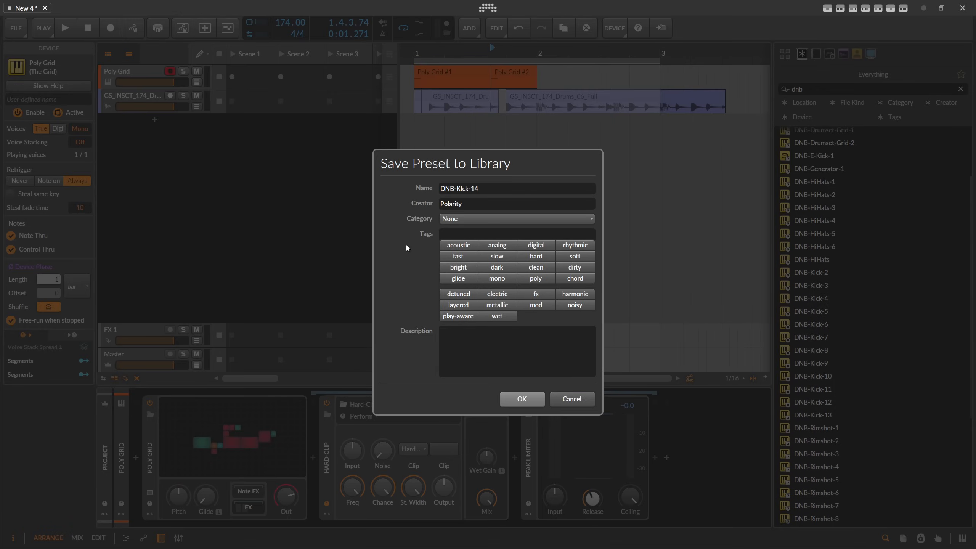
pyautogui.click(483, 218)
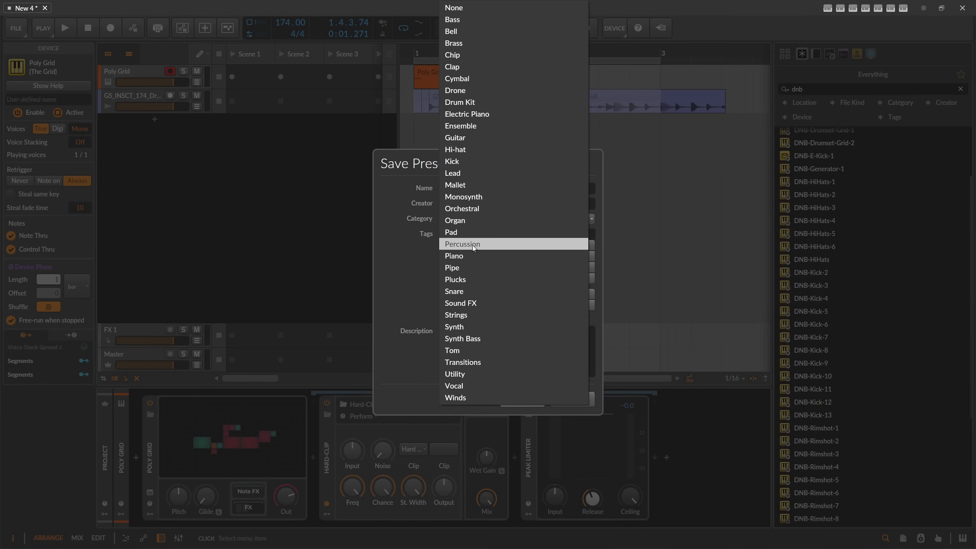
pyautogui.click(476, 162)
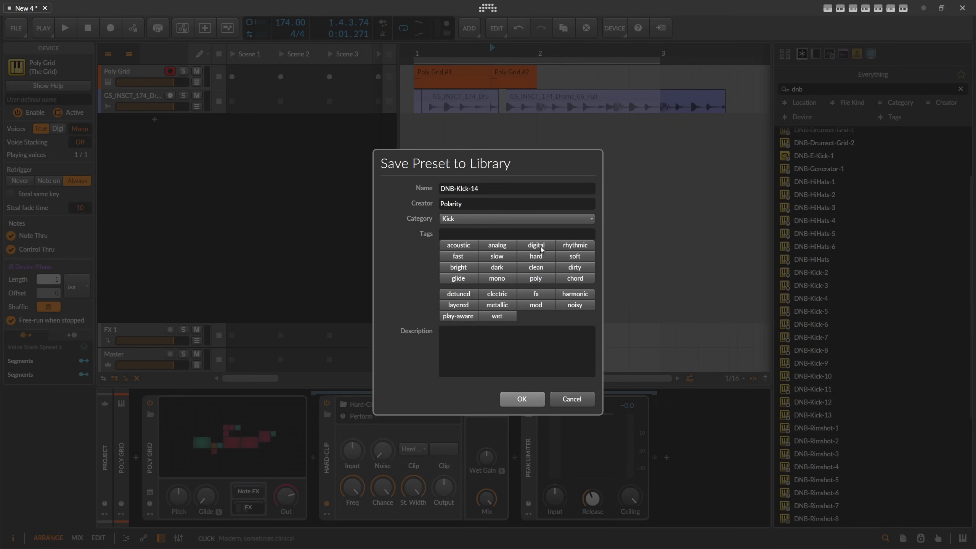
pyautogui.click(520, 396)
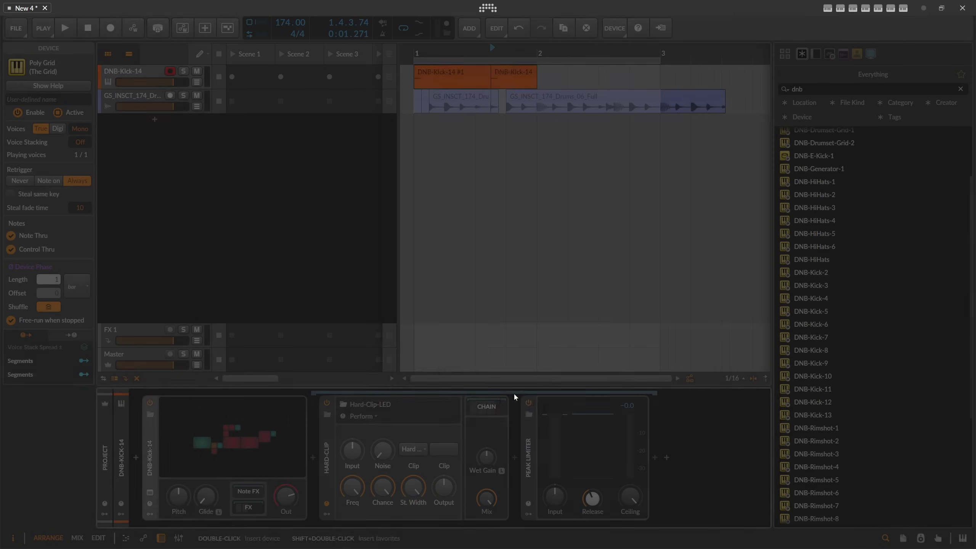
# - Save the Poly Grid device to the library again, replacing the existing DNB-KIck-14 preset
pyautogui.rightClick(151, 453)
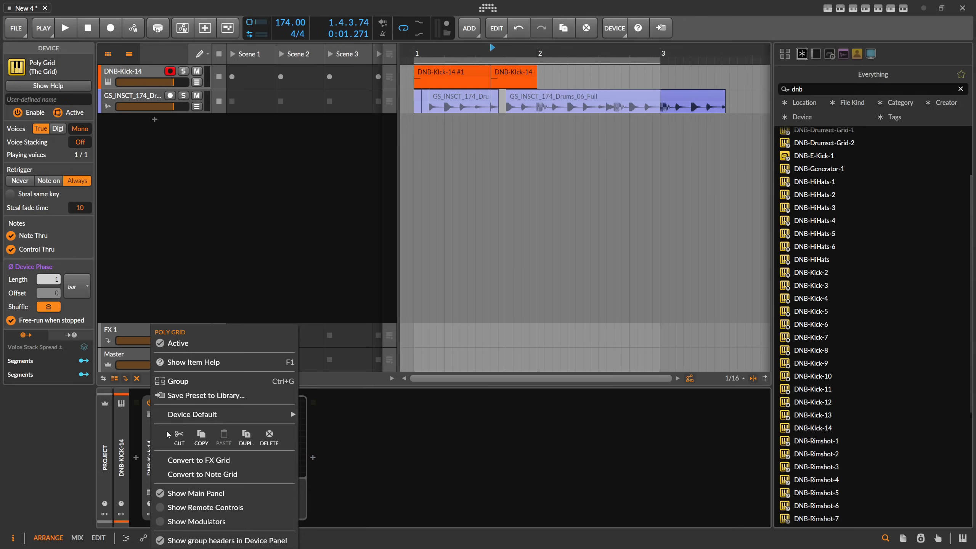
pyautogui.click(180, 397)
pyautogui.click(531, 397)
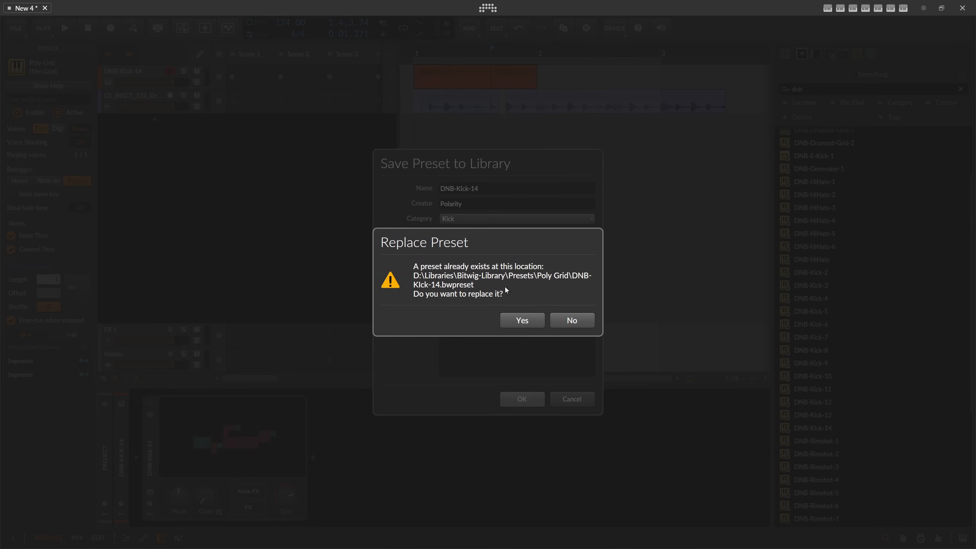
pyautogui.click(519, 320)
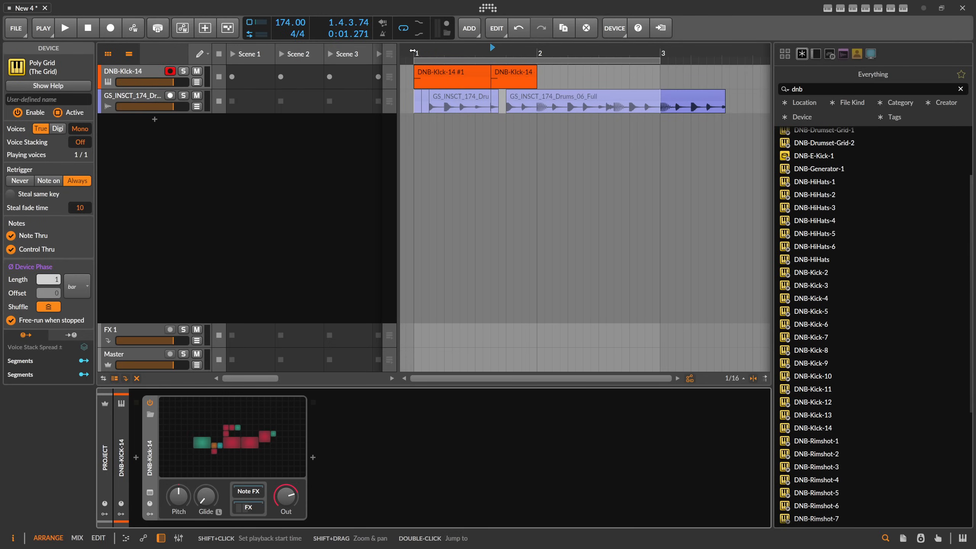
# - Play the kick and drum loop from the start of bar 1
pyautogui.click(412, 51)
pyautogui.press('space')
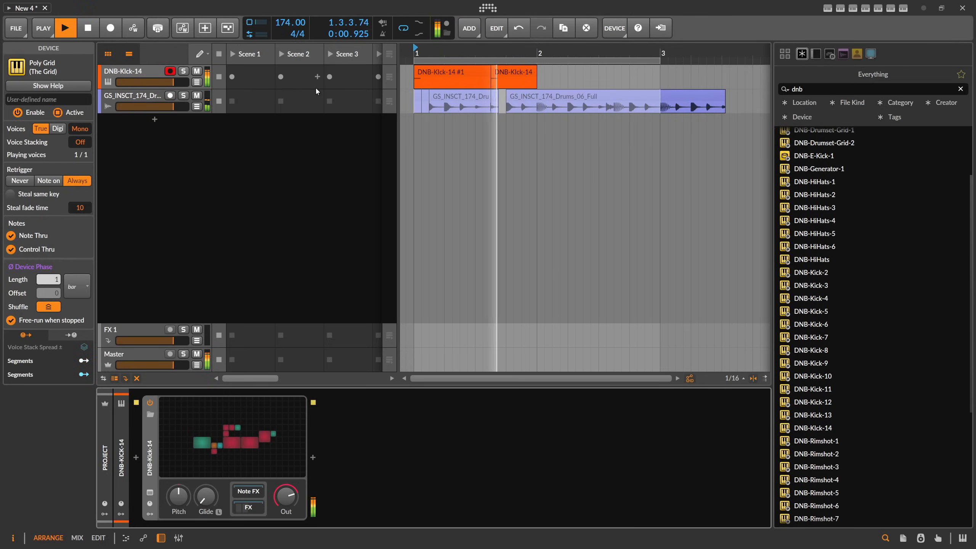
pyautogui.press('space')
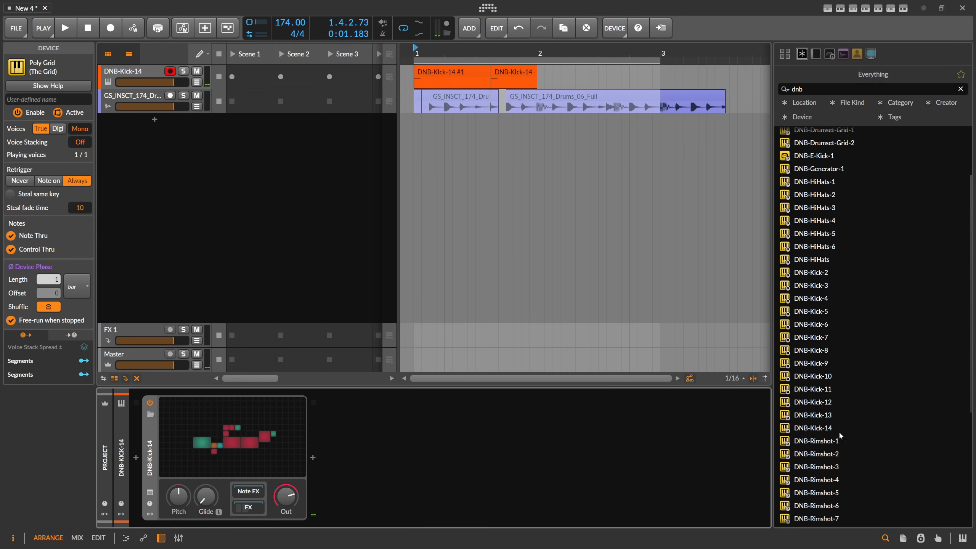
# - Search the Poly Grid's replacement presets for "dnb" and audition DNB-Kick-13, DNB-Kick-9 and DNB-Kick-12
pyautogui.click(149, 414)
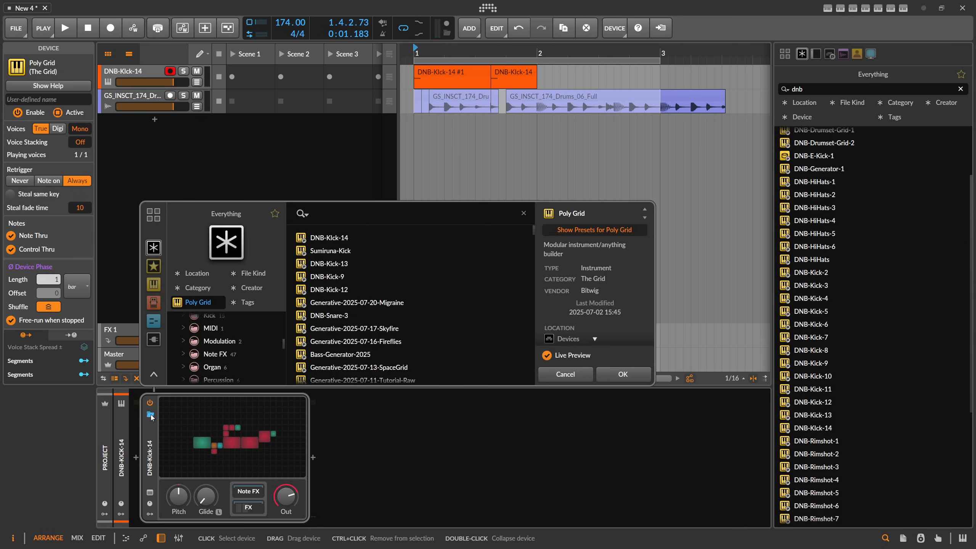
pyautogui.write('dnb')
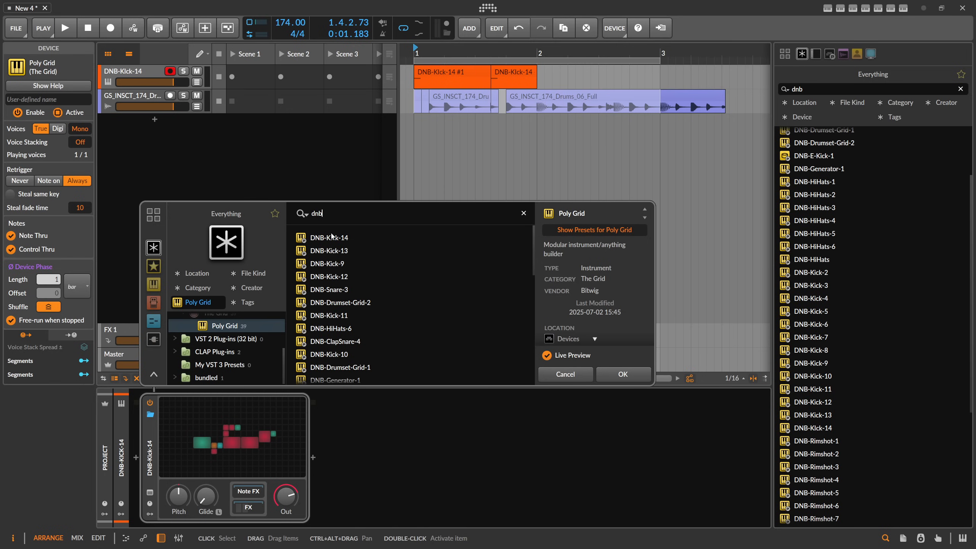
pyautogui.click(335, 257)
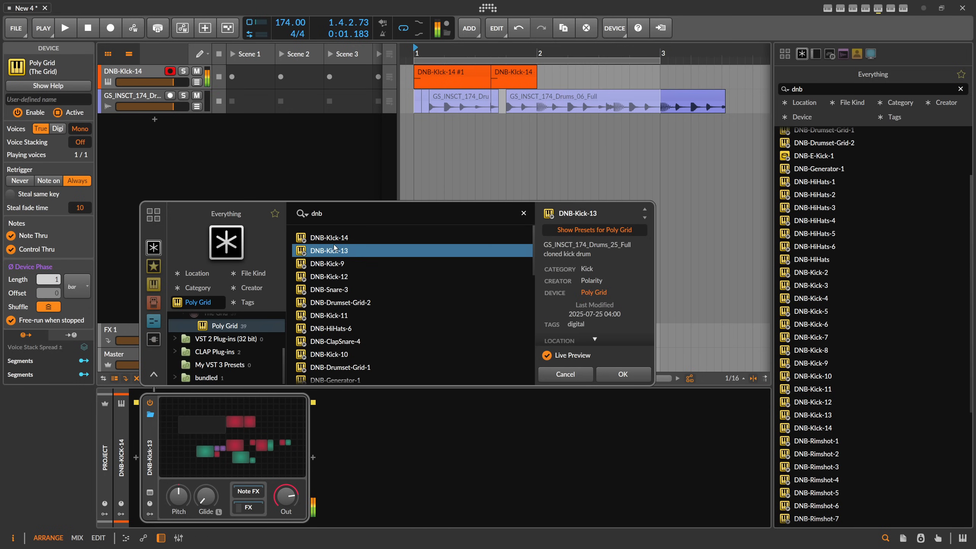
pyautogui.click(334, 239)
pyautogui.click(334, 252)
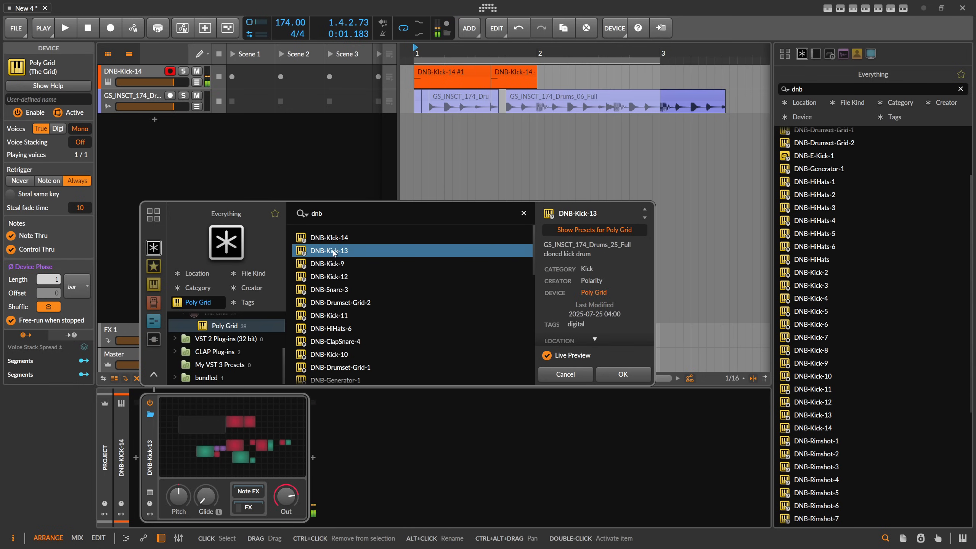
pyautogui.click(334, 265)
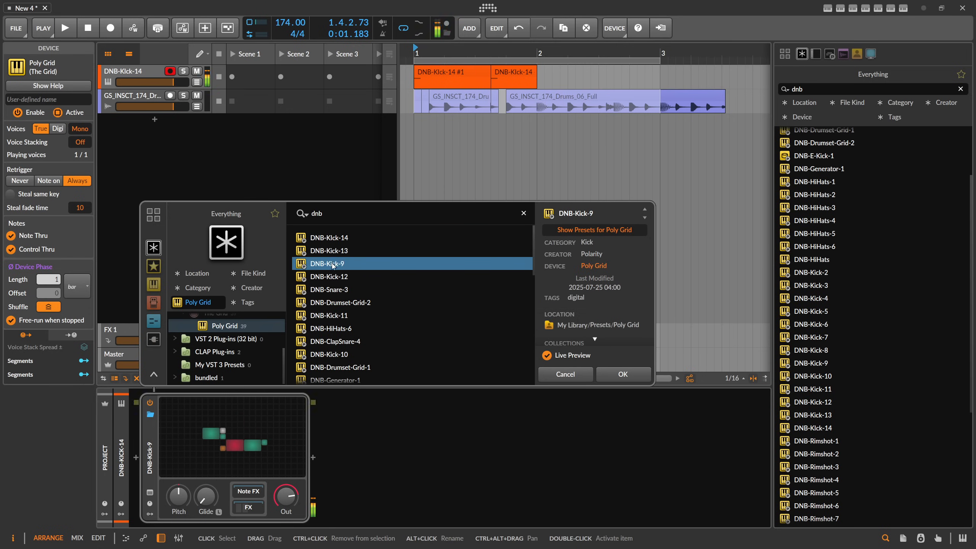
pyautogui.click(334, 277)
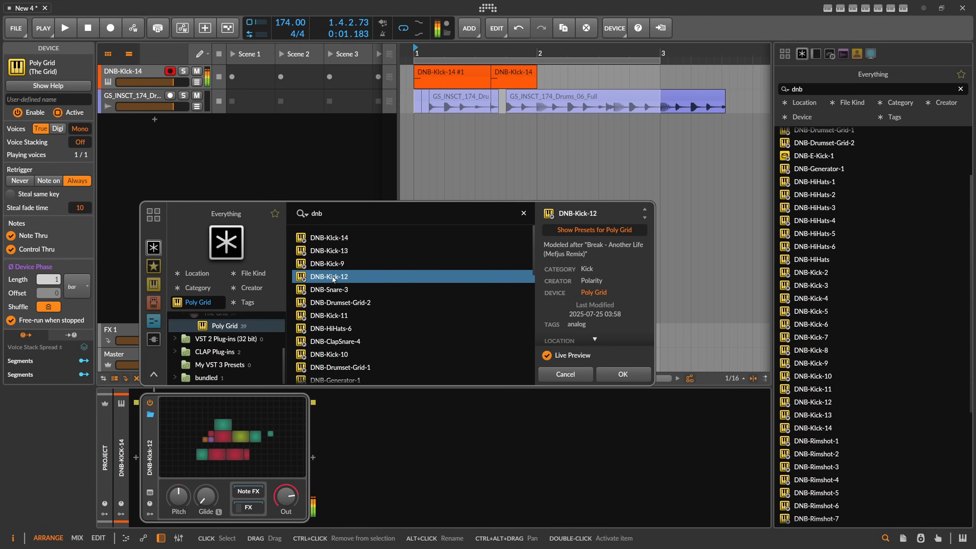
# - Load the DNB-Snare-3 preset into the Poly Grid and inspect its grid patch and FX chain
pyautogui.click(333, 290)
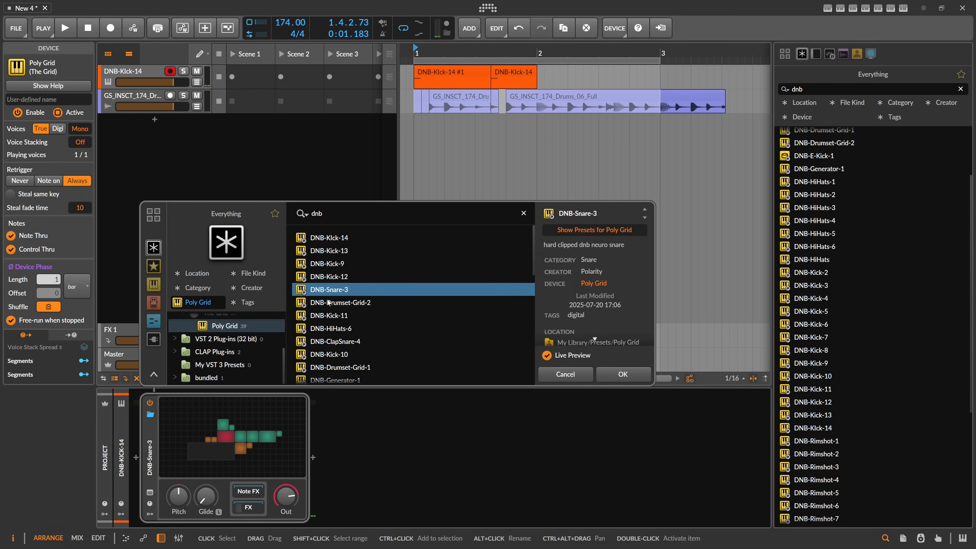
pyautogui.click(601, 375)
pyautogui.click(247, 423)
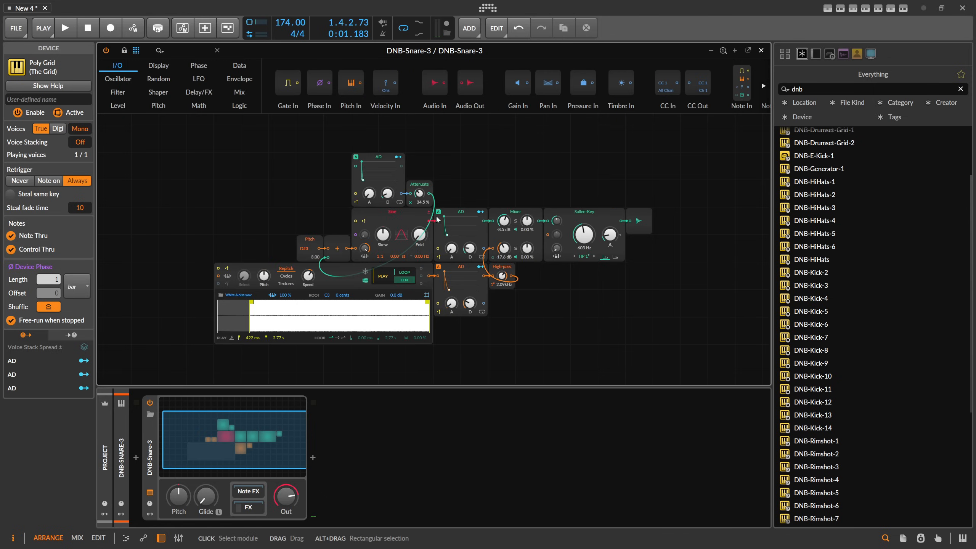
pyautogui.click(249, 508)
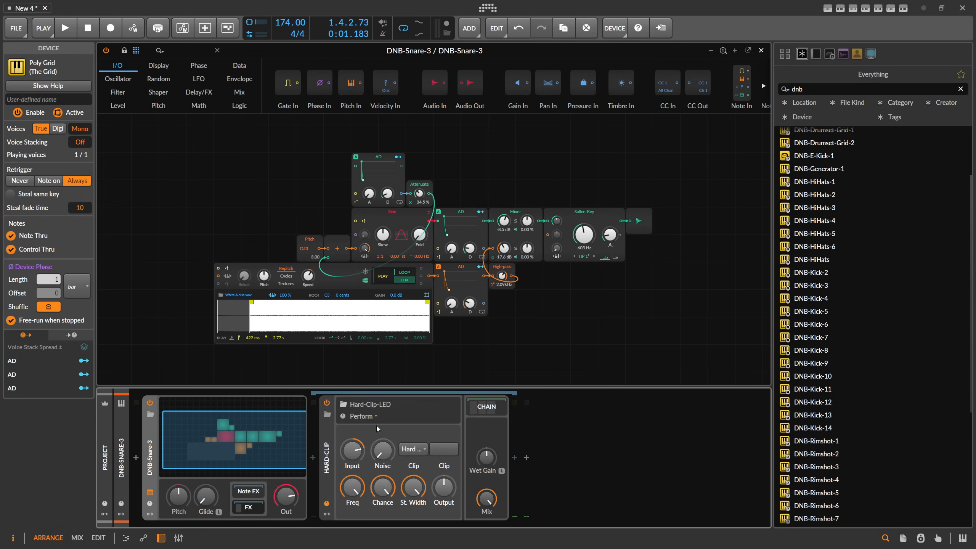
pyautogui.click(249, 507)
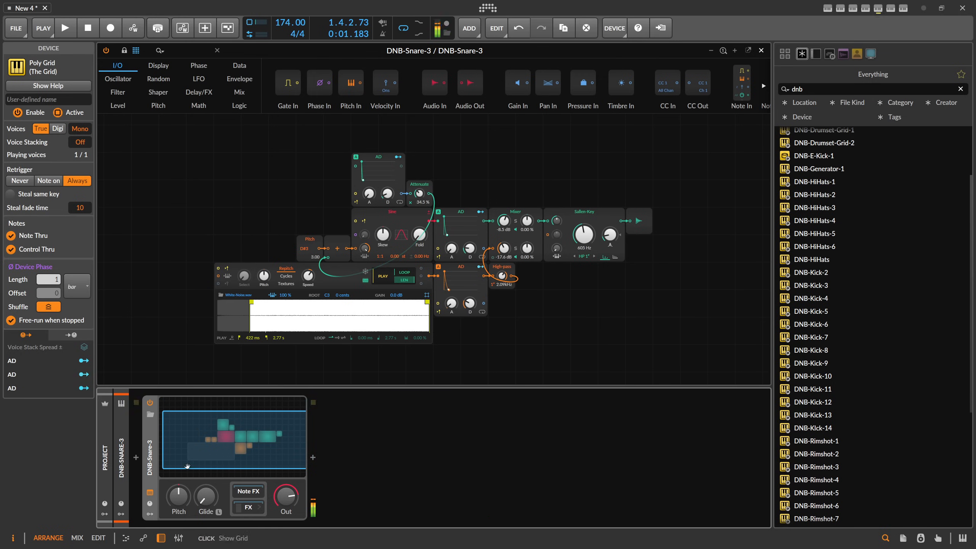
# - Audition the DNB-Kick-11, DNB-Kick-10, DNB-ClapSnare-3, DNB-Generator-1 and DNB-HiHats-5 presets on the Poly Grid
pyautogui.click(150, 414)
pyautogui.click(346, 316)
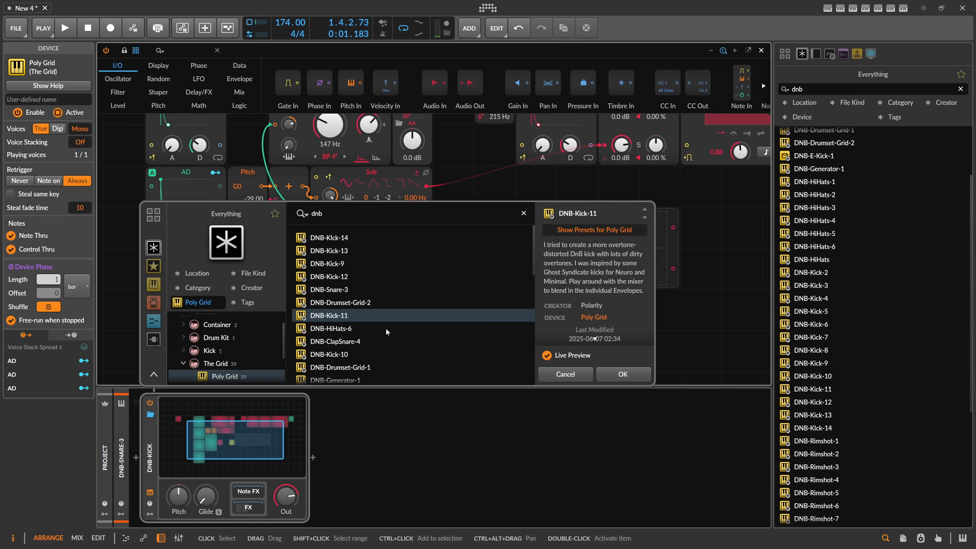
pyautogui.click(339, 356)
pyautogui.scroll(-1, 342, 357)
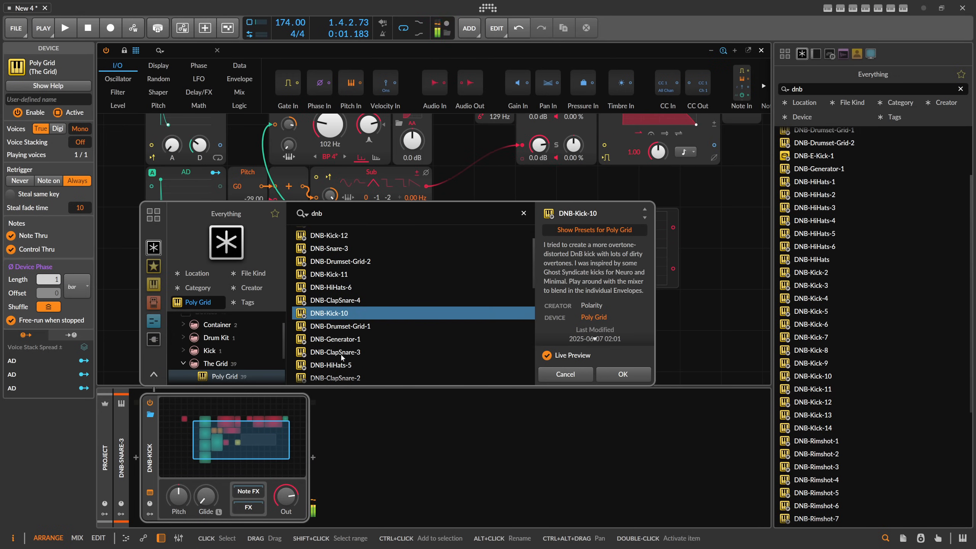
pyautogui.click(351, 352)
pyautogui.click(350, 340)
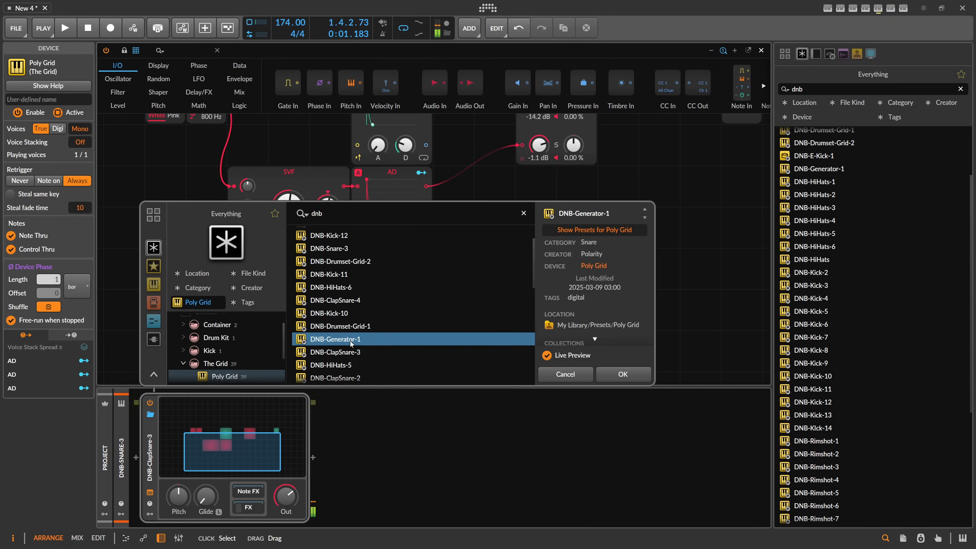
pyautogui.click(343, 365)
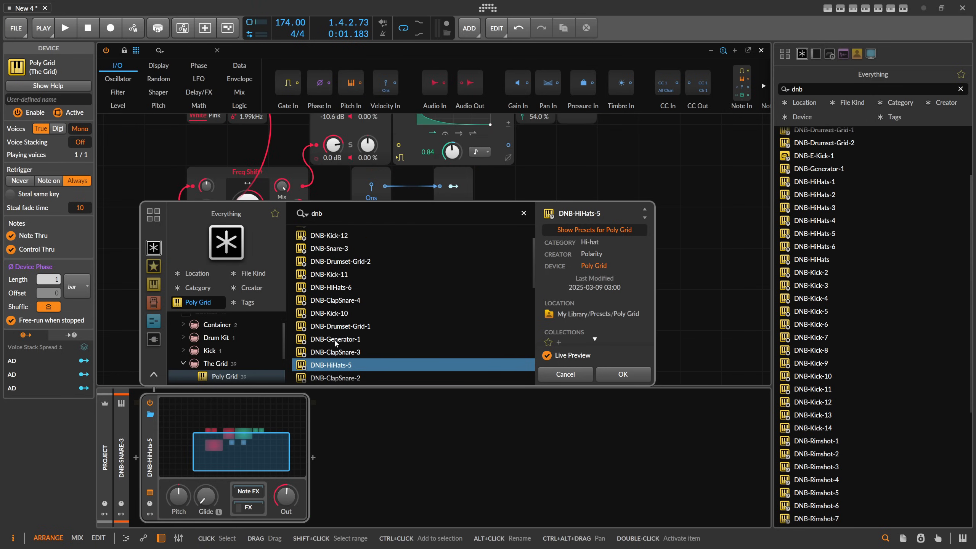
# - Audition DNB-ClapSnare-2, DNB-Kick-6, DNB-Kick-7 and DNB-Kick-5, then cancel the preset replacement and close the grid editor
pyautogui.scroll(-1, 351, 361)
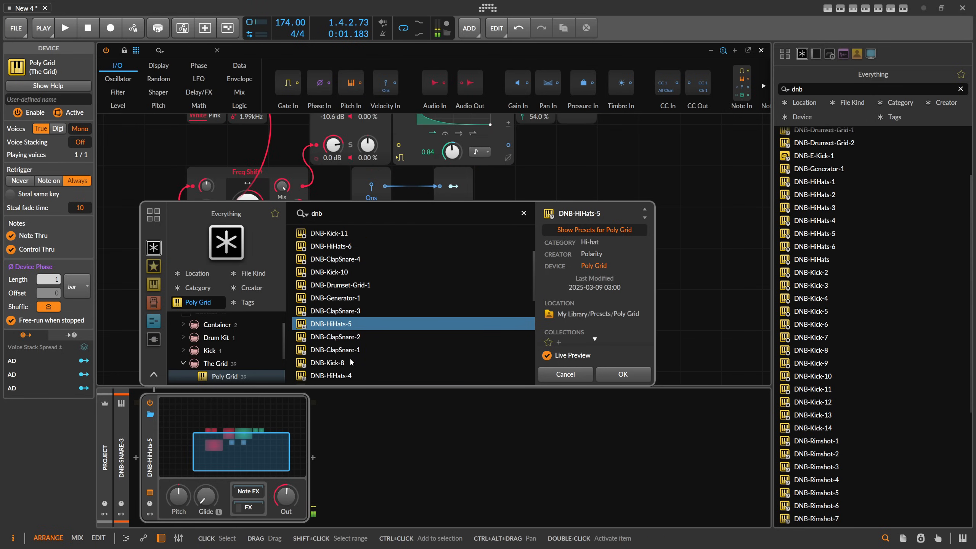
pyautogui.click(345, 340)
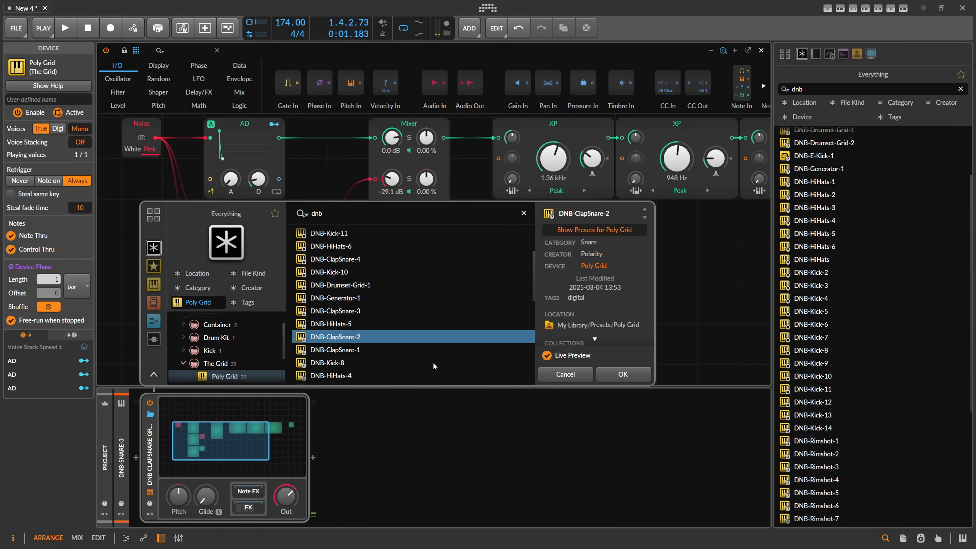
pyautogui.scroll(-3, 367, 342)
pyautogui.click(348, 319)
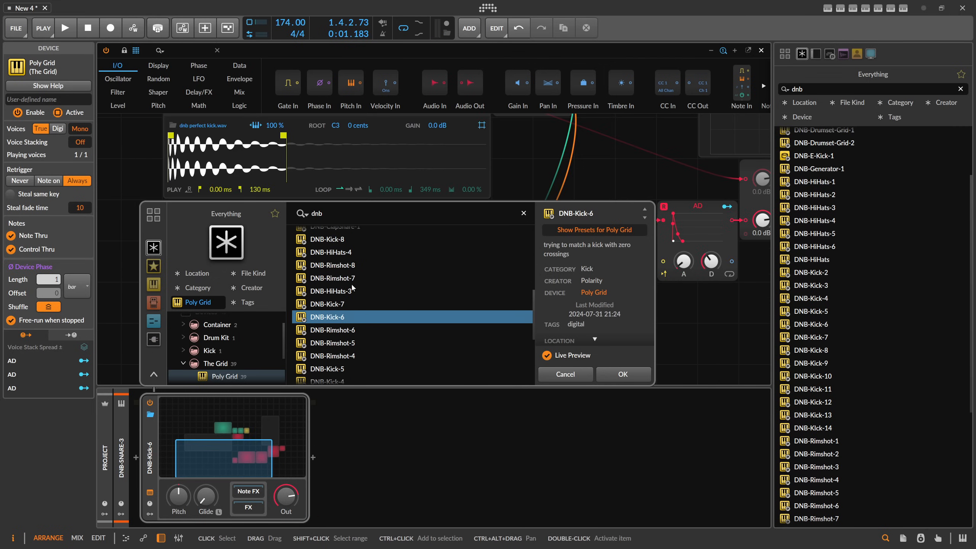
pyautogui.click(342, 305)
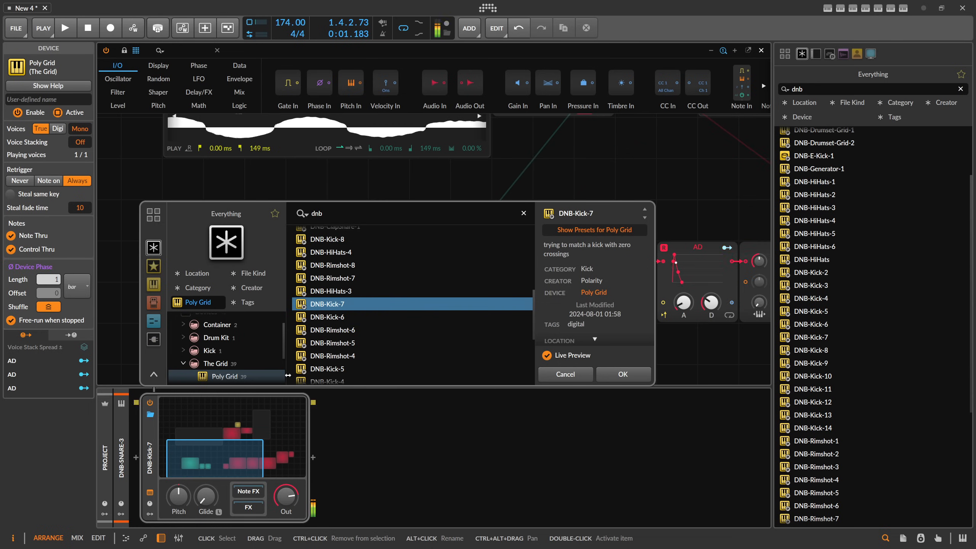
pyautogui.click(340, 369)
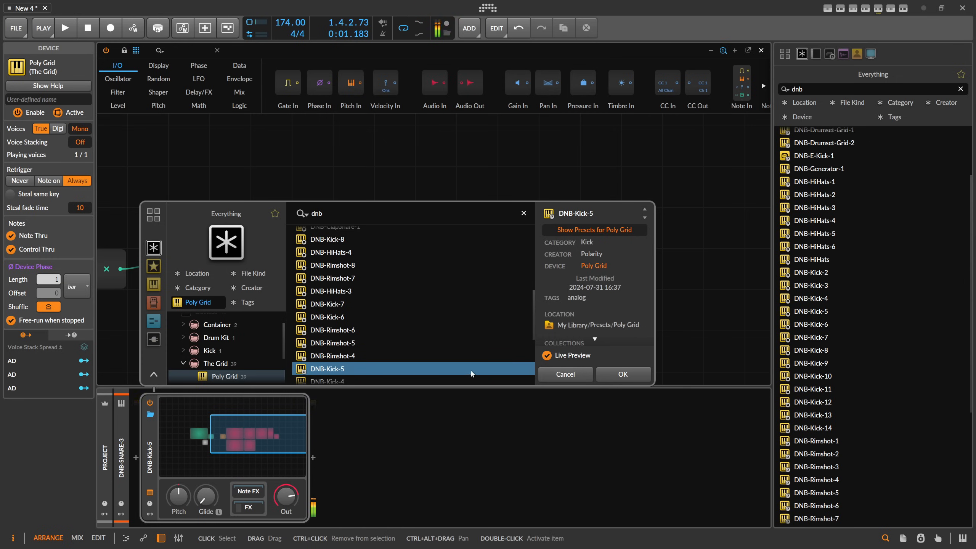
pyautogui.click(578, 375)
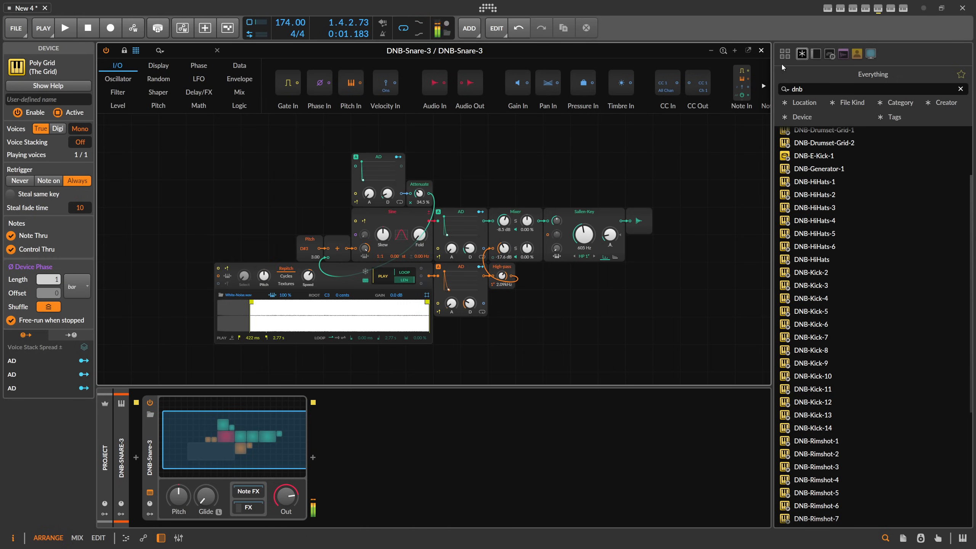
pyautogui.click(761, 50)
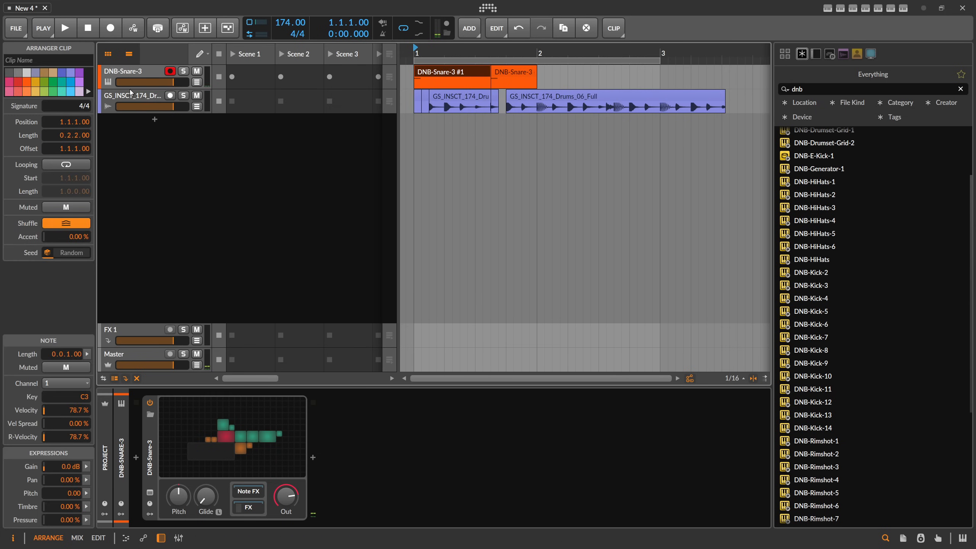
# - Duplicate the DNB-Snare-3 track below the drum loop track and delete the second clip on the copy
pyautogui.moveTo(145, 71); pyautogui.dragTo(125, 131)
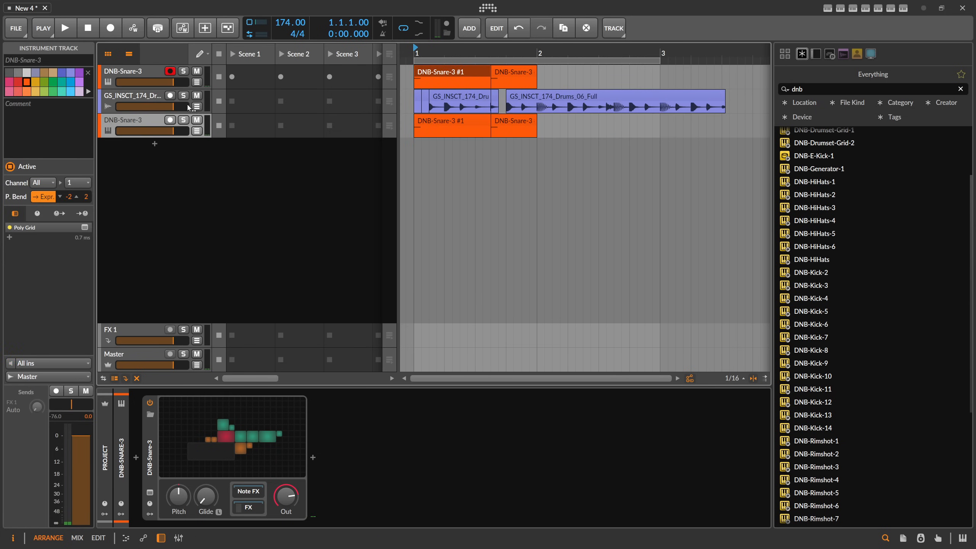
pyautogui.click(432, 127)
pyautogui.click(521, 125)
pyautogui.press('Delete')
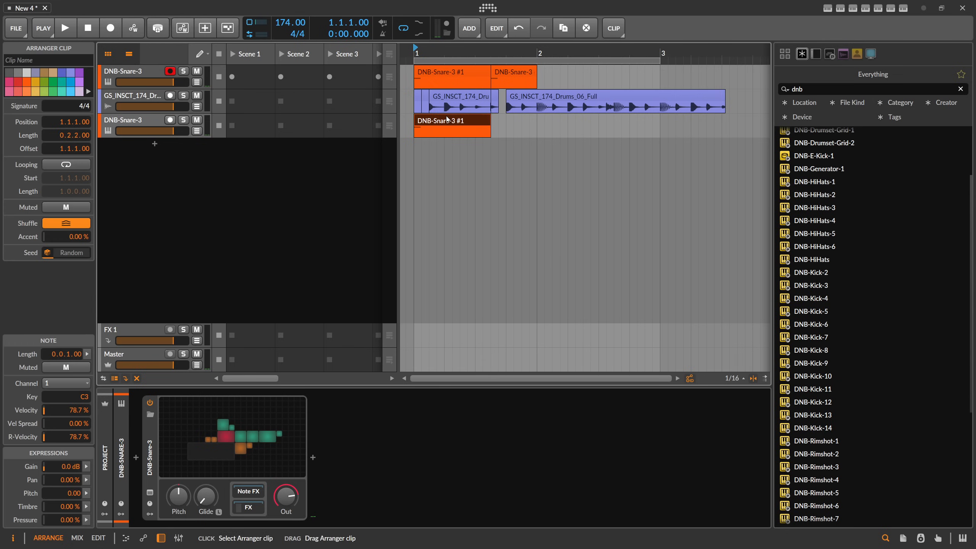
# - Place snare clips on beats 2 and 4 of bar 1, trimmed at the bar's end, and duplicate them into bar 2
pyautogui.moveTo(443, 119); pyautogui.dragTo(554, 121)
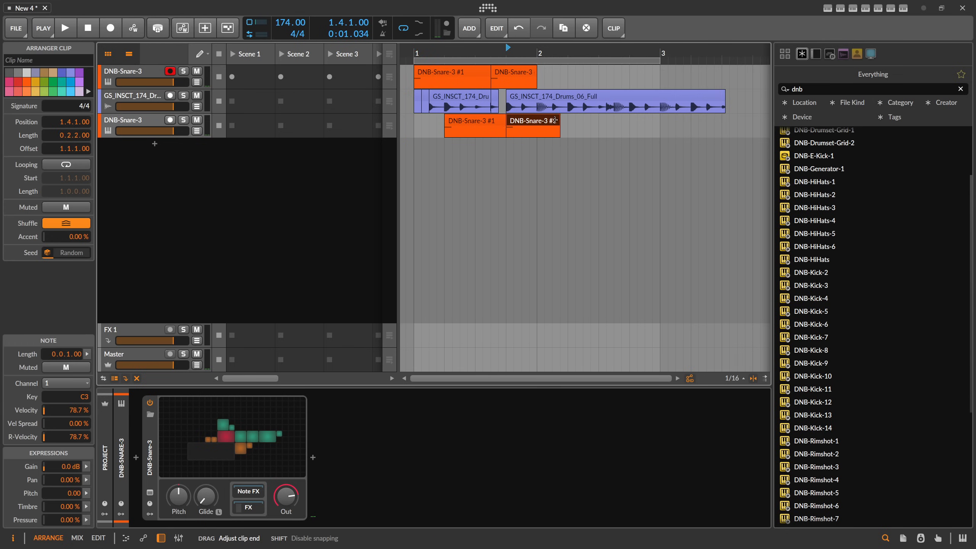
pyautogui.hotkey('ctrl', 'z')
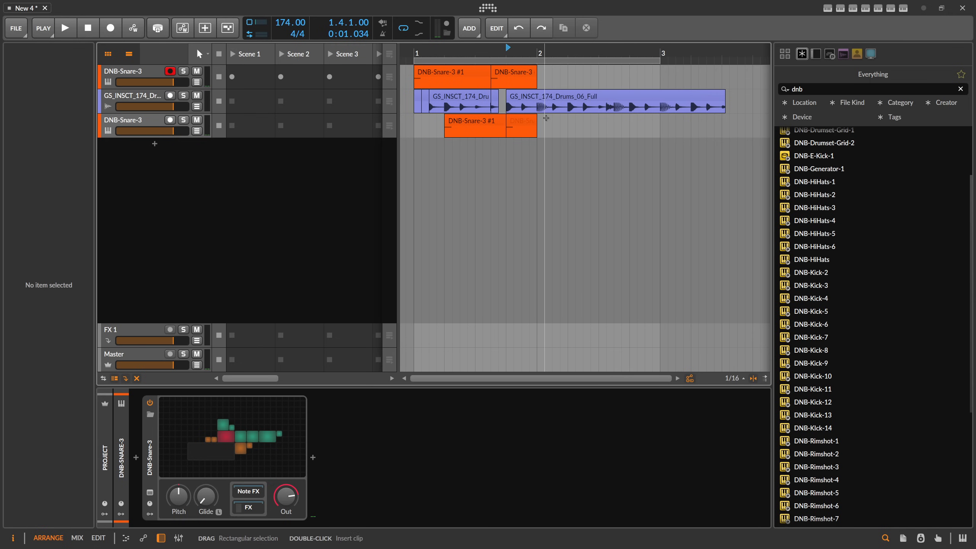
pyautogui.moveTo(545, 118); pyautogui.dragTo(595, 123)
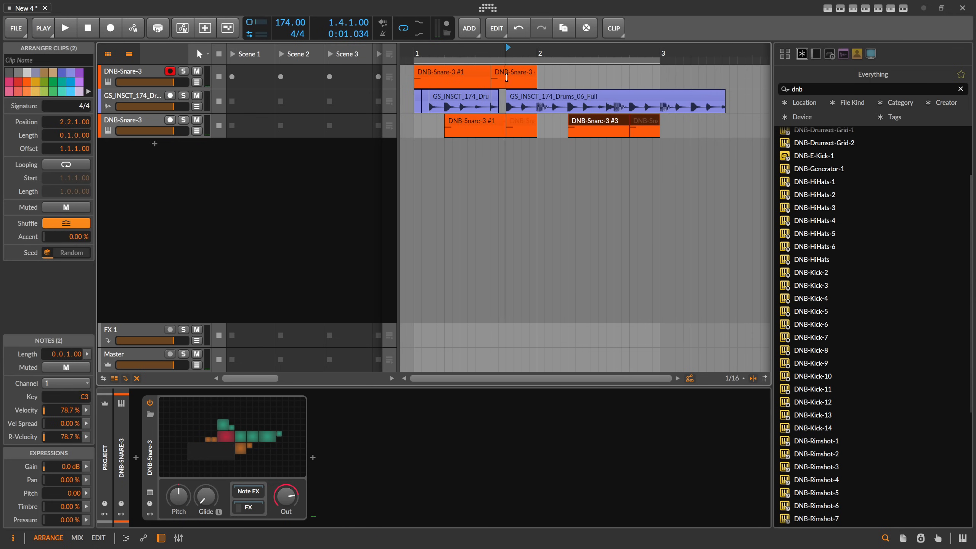
# - Load the DNB-KIck-14 preset into the first track's Poly Grid and duplicate that track's bar 1 clips into bar 2
pyautogui.click(507, 73)
pyautogui.click(139, 70)
pyautogui.click(152, 415)
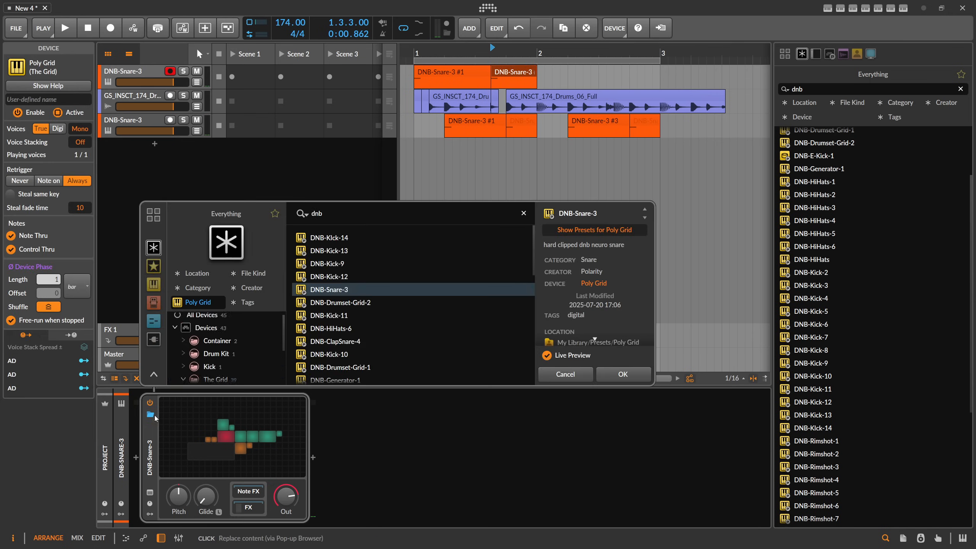
pyautogui.doubleClick(336, 239)
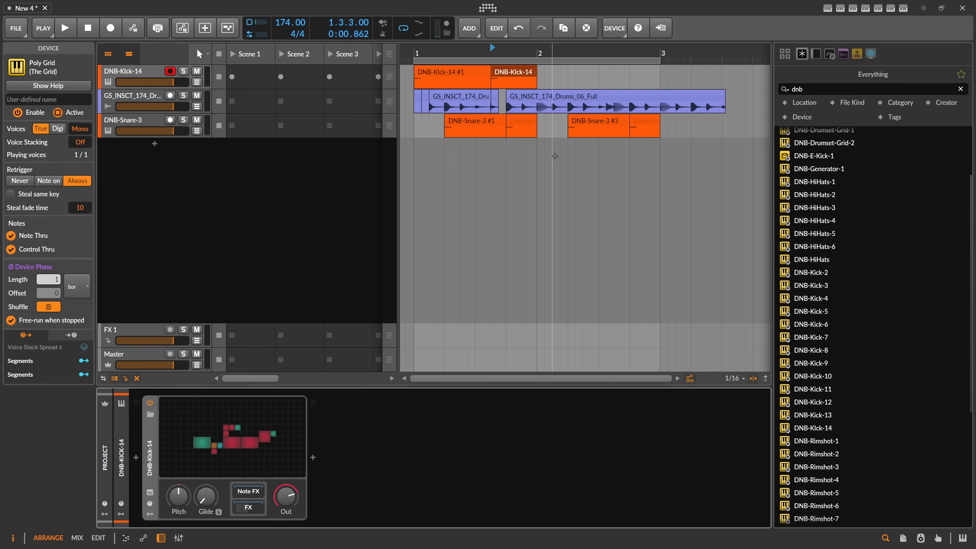
pyautogui.moveTo(548, 73)
pyautogui.mouseDown()
pyautogui.moveTo(434, 73)
pyautogui.moveTo(554, 78)
pyautogui.mouseUp()
# - Delete the short drum loop clips at the start of bar 1 and copy the short clip from 1.3.3 to 1.1.1
pyautogui.click(537, 96)
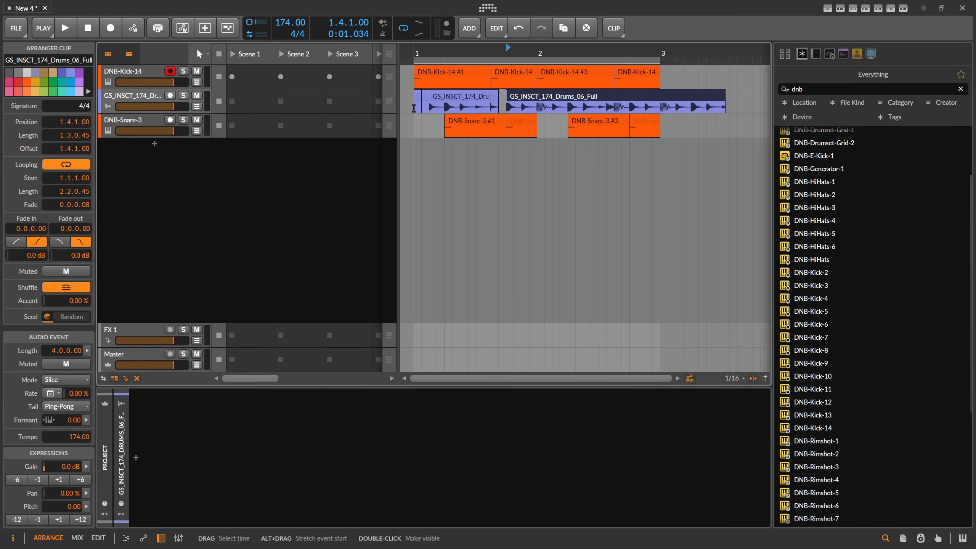
pyautogui.moveTo(415, 104); pyautogui.dragTo(484, 104)
pyautogui.click(420, 99)
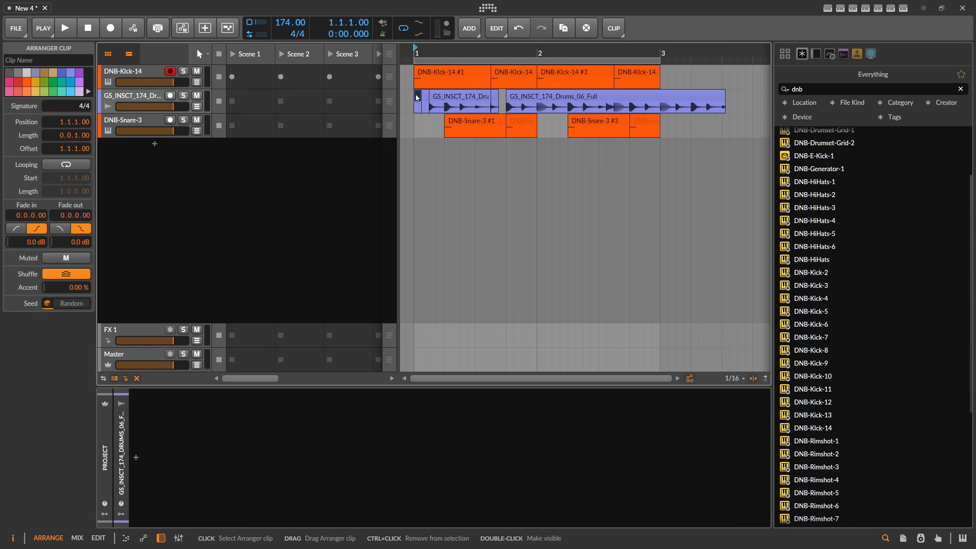
pyautogui.press('Delete')
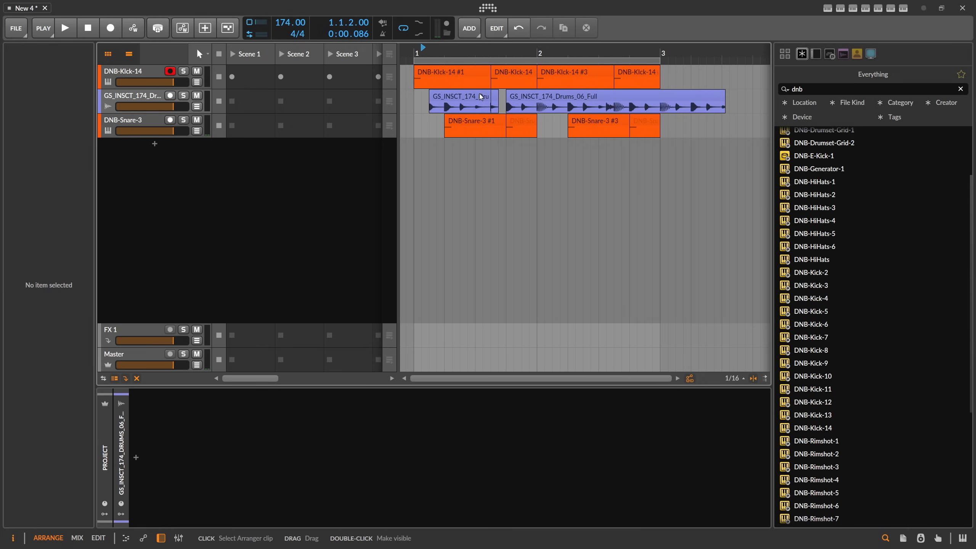
pyautogui.hotkey('ctrl', 'z')
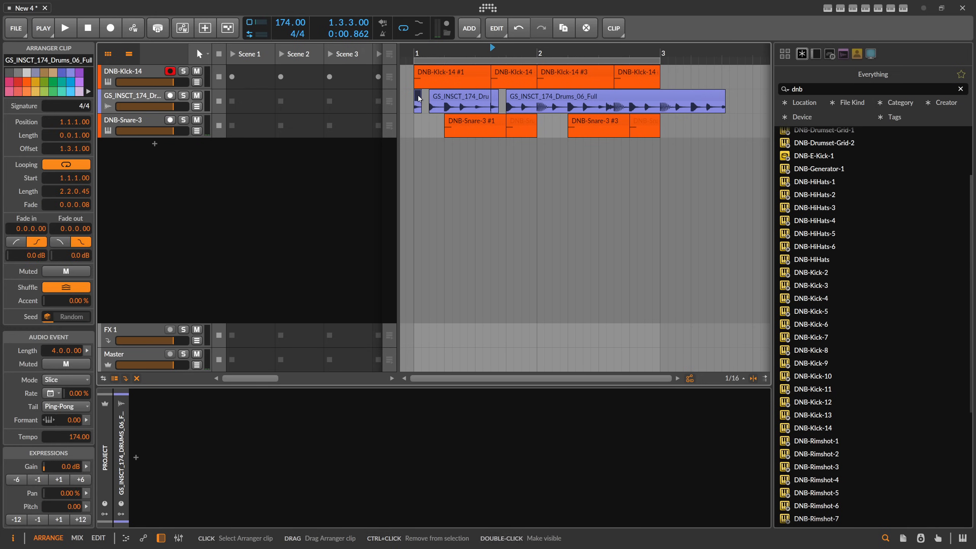
pyautogui.moveTo(418, 98); pyautogui.dragTo(495, 99)
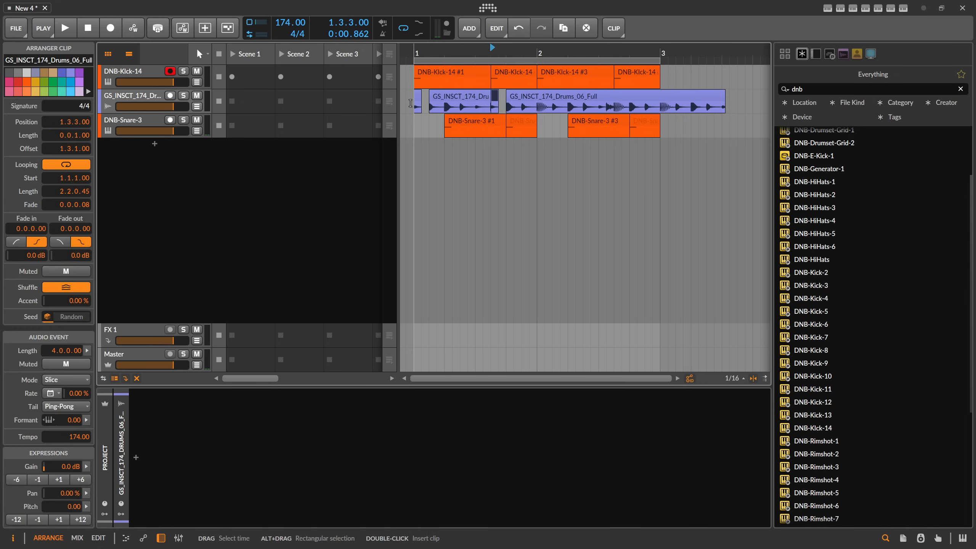
# - Duplicate bar 1 of the drum loop track into bar 2 and delete the leftover loop clip after bar 2
pyautogui.moveTo(412, 105); pyautogui.dragTo(536, 105)
pyautogui.hotkey('ctrl', 'd')
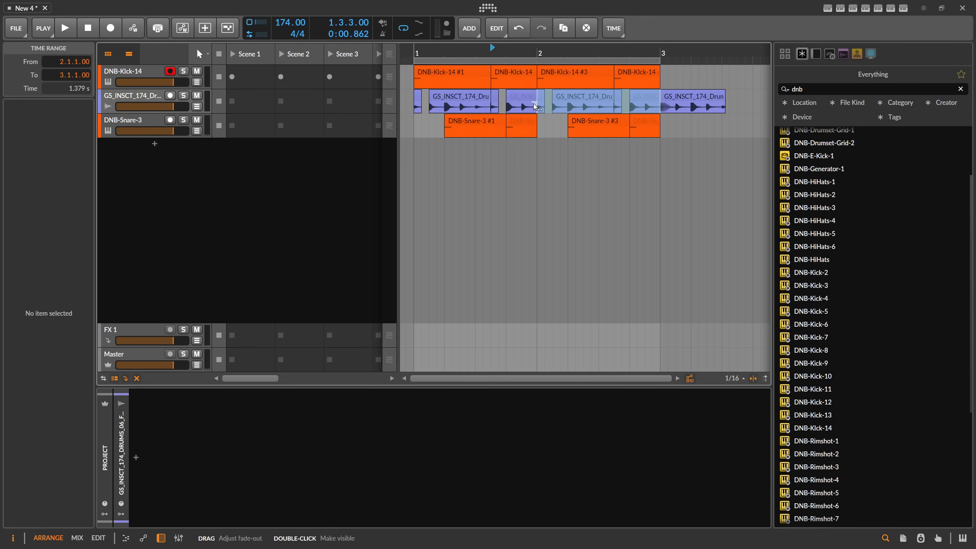
pyautogui.click(668, 100)
pyautogui.press('Delete')
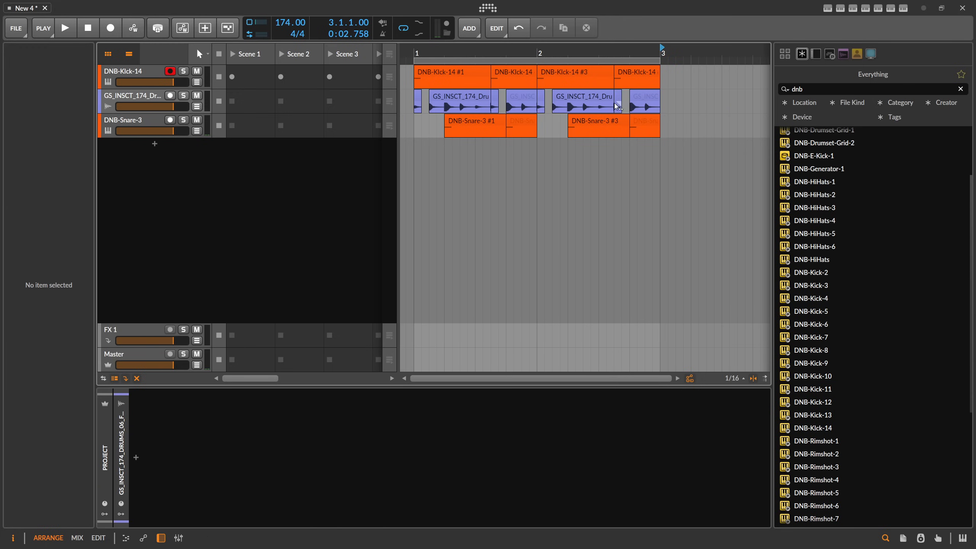
# - Lower the drum loop track's volume and play the beat from the start of bar 1
pyautogui.moveTo(173, 107); pyautogui.dragTo(162, 106)
pyautogui.press('space')
pyautogui.press('space')
pyautogui.click(414, 53)
pyautogui.press('space')
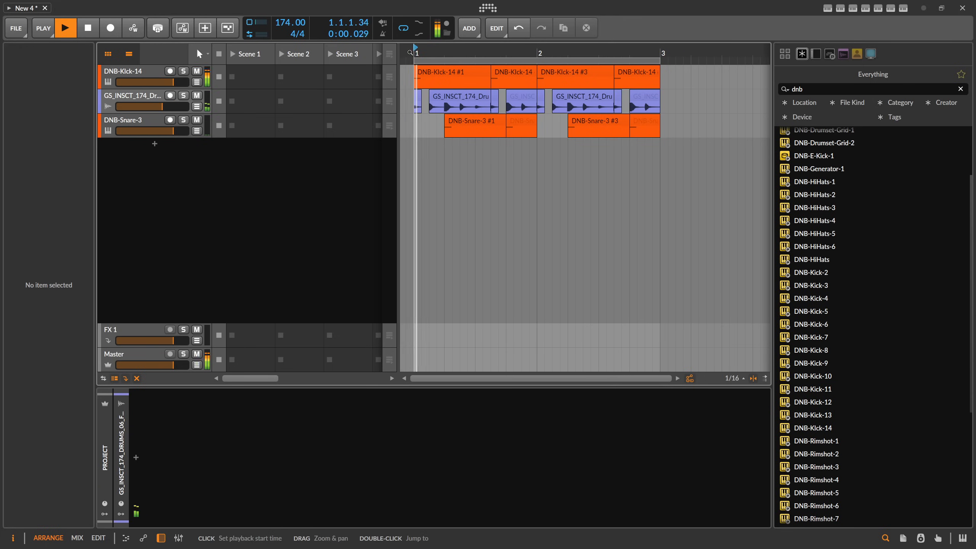
# - Compare the beat with the snare muted and unmuted, and lower the drum loop's volume and the snare's to -2.4 dB
pyautogui.click(173, 131)
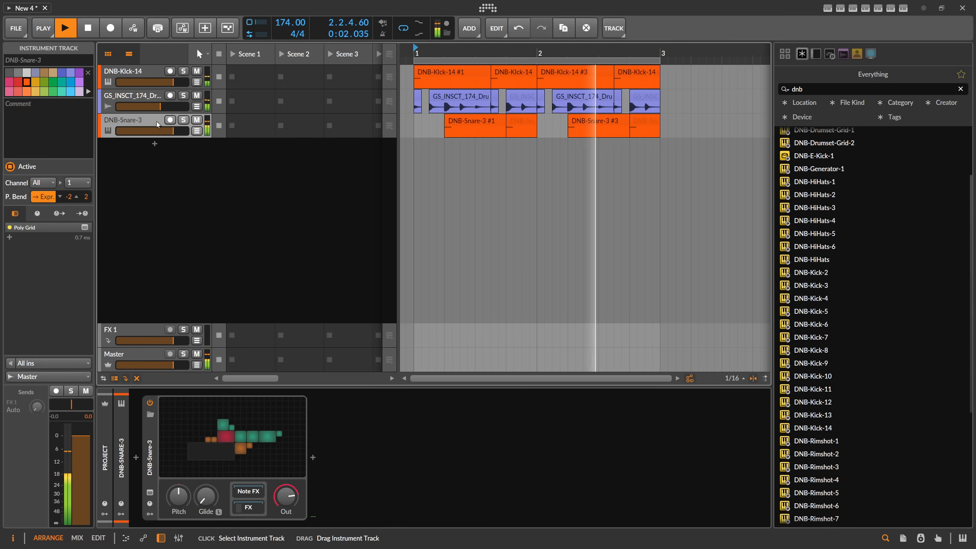
pyautogui.click(196, 120)
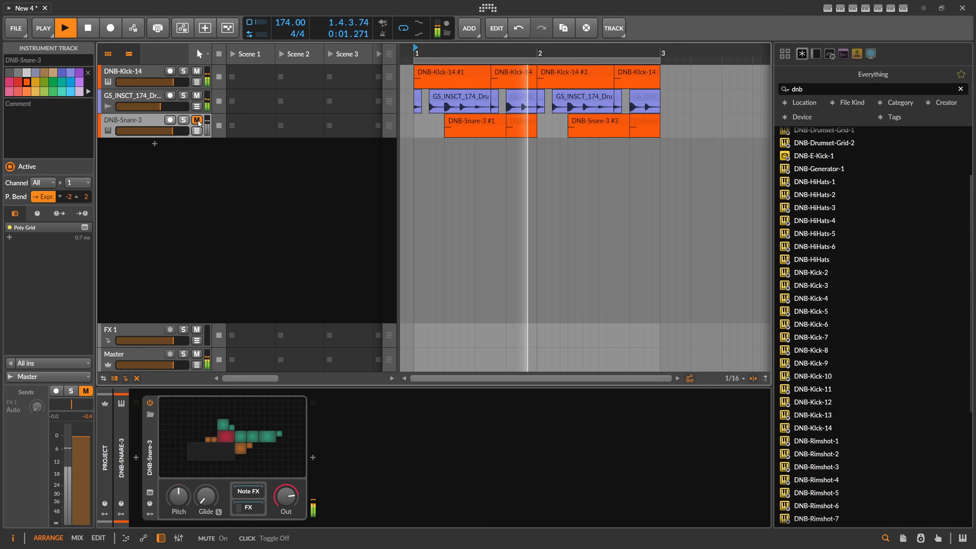
pyautogui.click(196, 120)
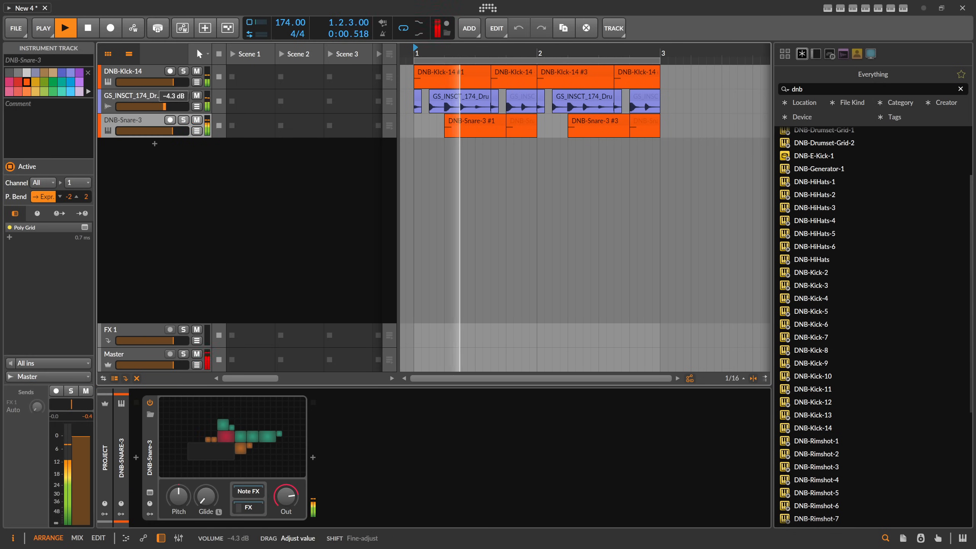
pyautogui.moveTo(165, 109); pyautogui.dragTo(164, 131)
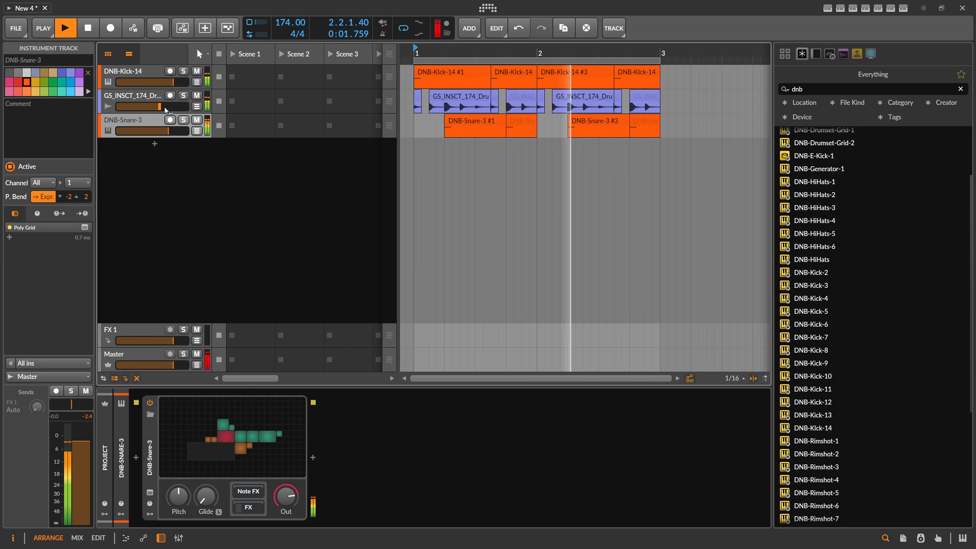
# - Stop playback and group the kick, drum loop and snare tracks into one group track
pyautogui.press('space')
pyautogui.click(150, 75)
pyautogui.keyDown('shift'); pyautogui.click(147, 121); pyautogui.keyUp('shift')
pyautogui.hotkey('ctrl', 'g')
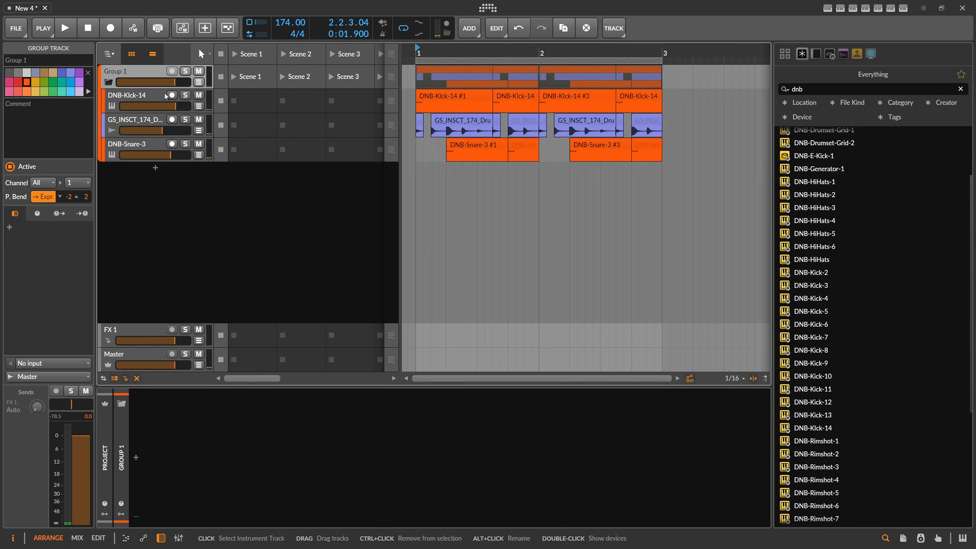
# - Insert the Squash plug-in on the group track and set its Mix to 13%
pyautogui.click(136, 457)
pyautogui.write('suqas')
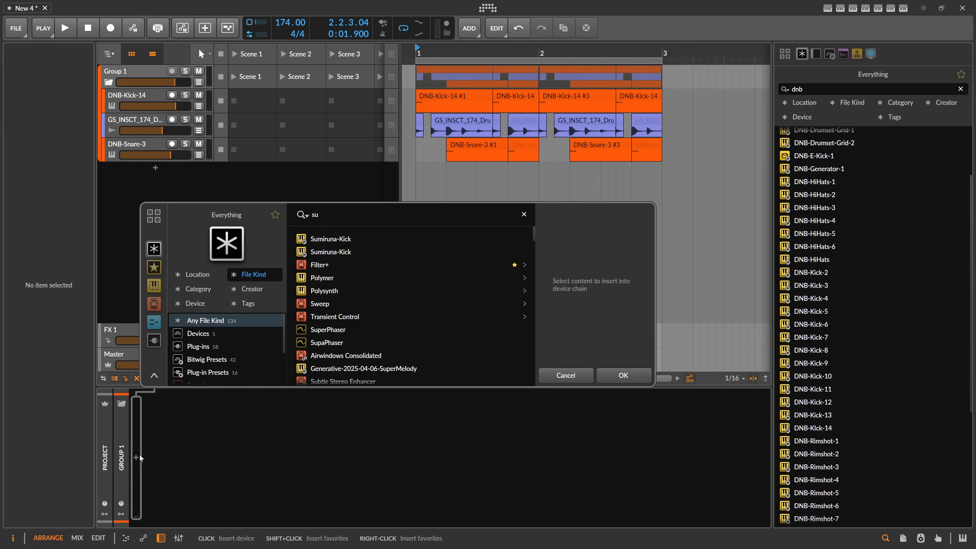
pyautogui.press('BackSpace')
pyautogui.press('BackSpace')
pyautogui.press('BackSpace')
pyautogui.write('s')
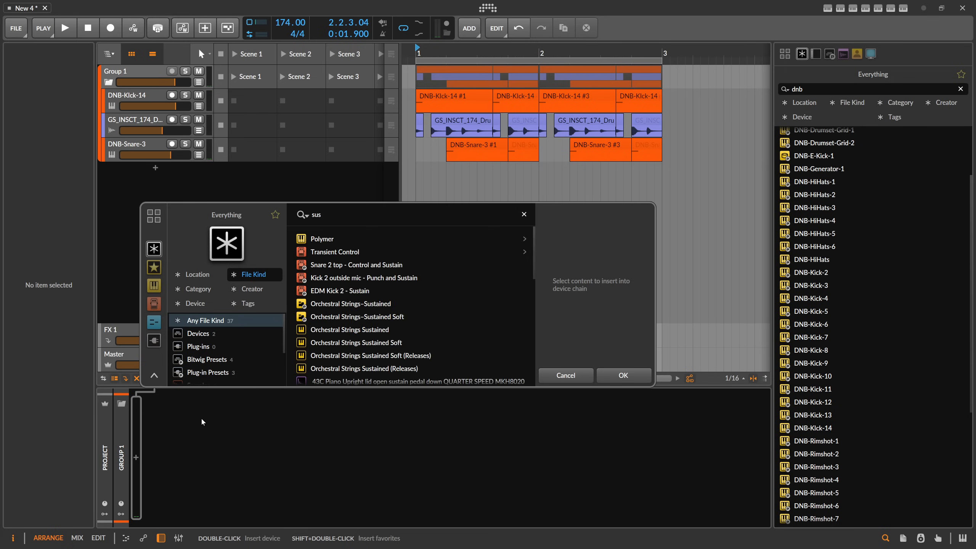
pyautogui.press('BackSpace')
pyautogui.press('BackSpace')
pyautogui.write('quas')
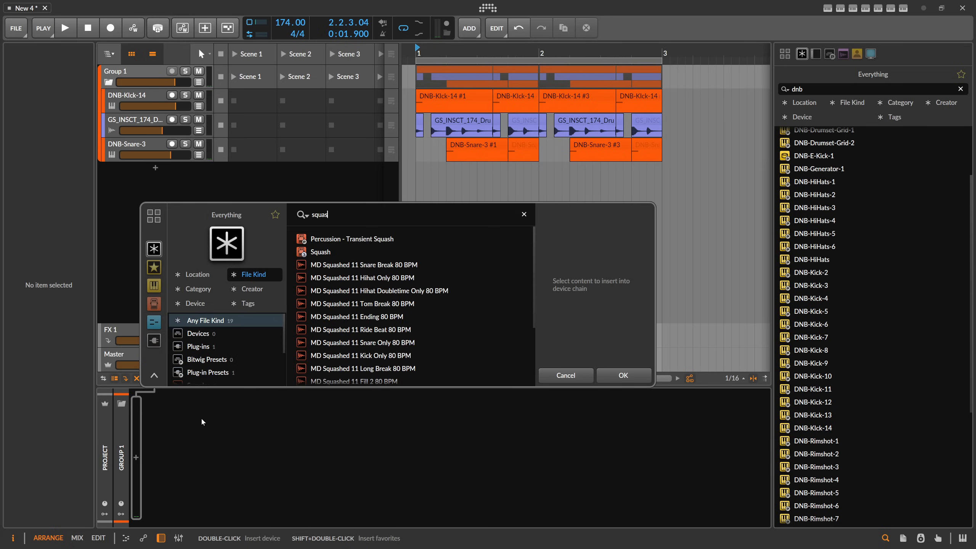
pyautogui.doubleClick(320, 251)
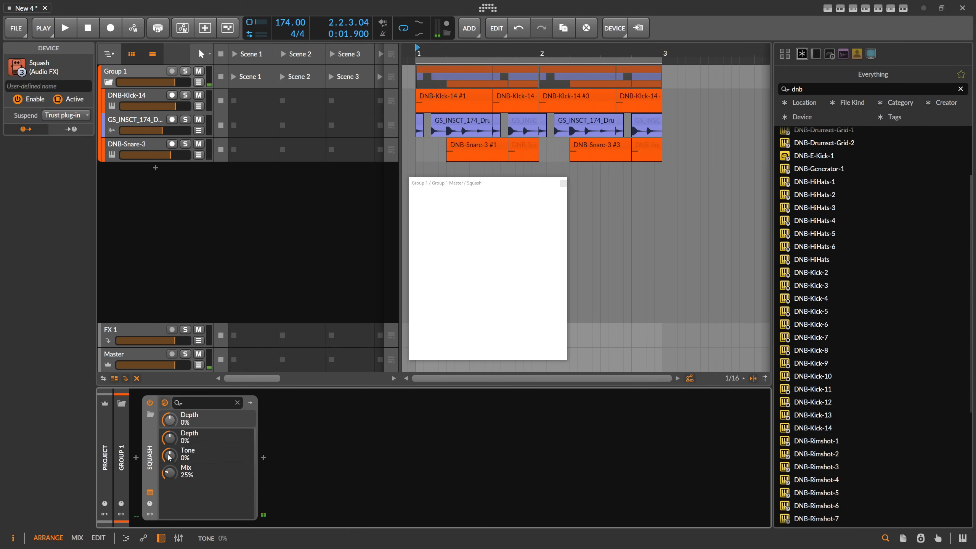
pyautogui.moveTo(477, 349)
pyautogui.mouseDown()
pyautogui.moveTo(507, 352)
pyautogui.moveTo(469, 351)
pyautogui.mouseUp()
pyautogui.press('space')
# - Add the Hard-Clip-LED preset after Squash on the group, raise its Input slightly and close the Squash window
pyautogui.click(263, 457)
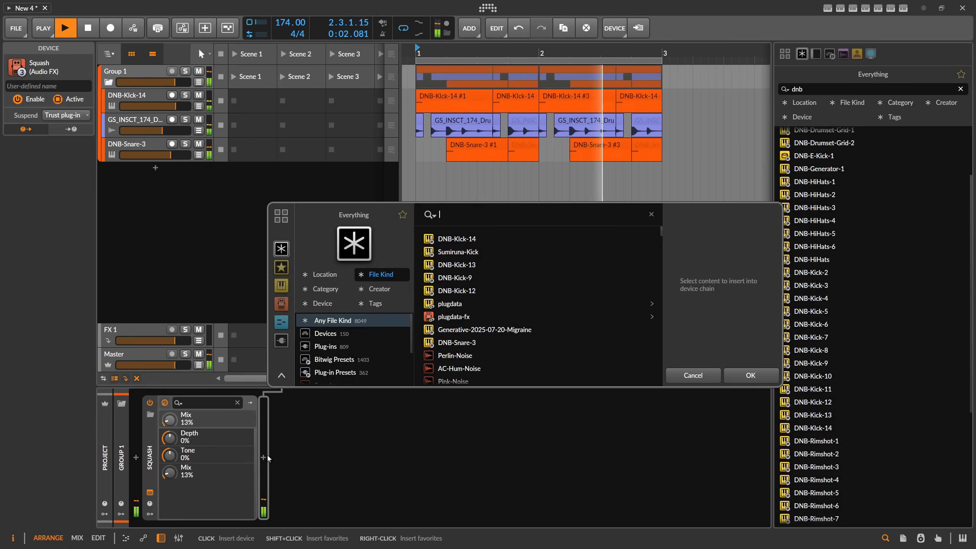
pyautogui.write('led')
pyautogui.doubleClick(475, 252)
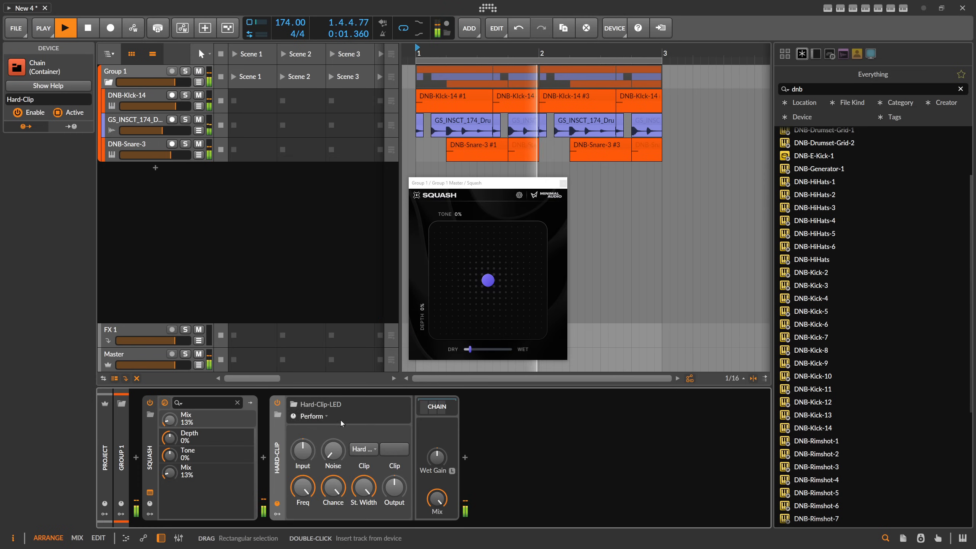
pyautogui.moveTo(303, 451); pyautogui.dragTo(303, 439)
pyautogui.click(563, 184)
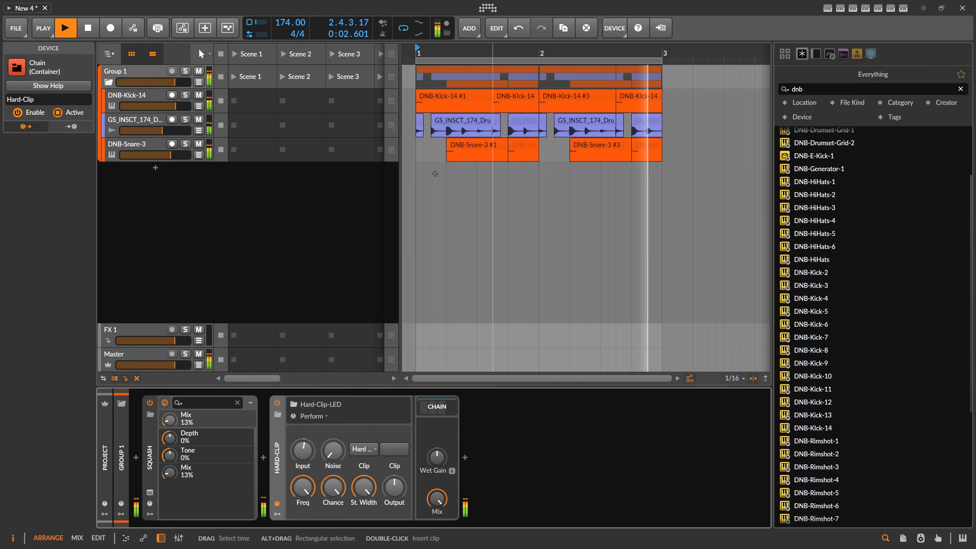
# - Raise the drum loop's volume to -0.4 dB and compare the beat with the kick and snare tracks muted and unmuted
pyautogui.moveTo(165, 133); pyautogui.dragTo(179, 132)
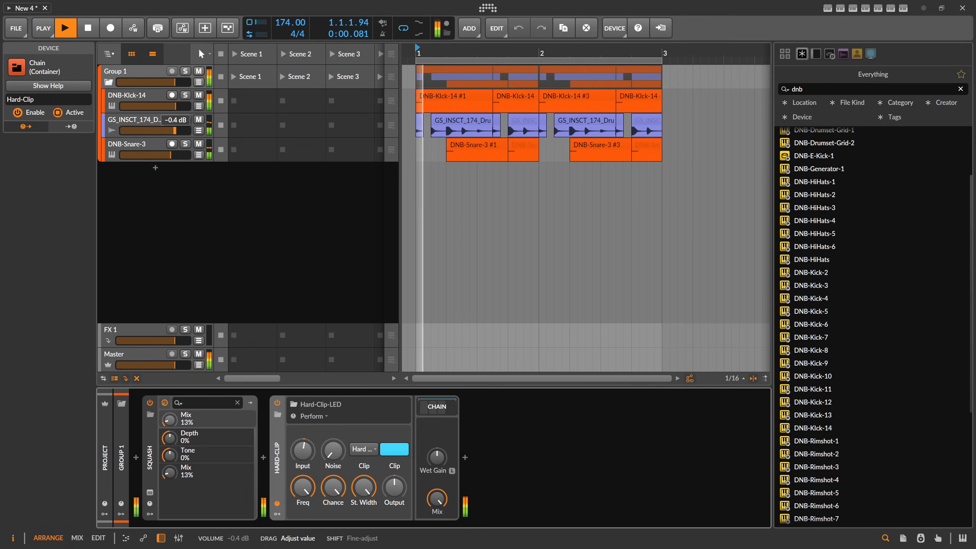
pyautogui.click(198, 144)
pyautogui.click(199, 95)
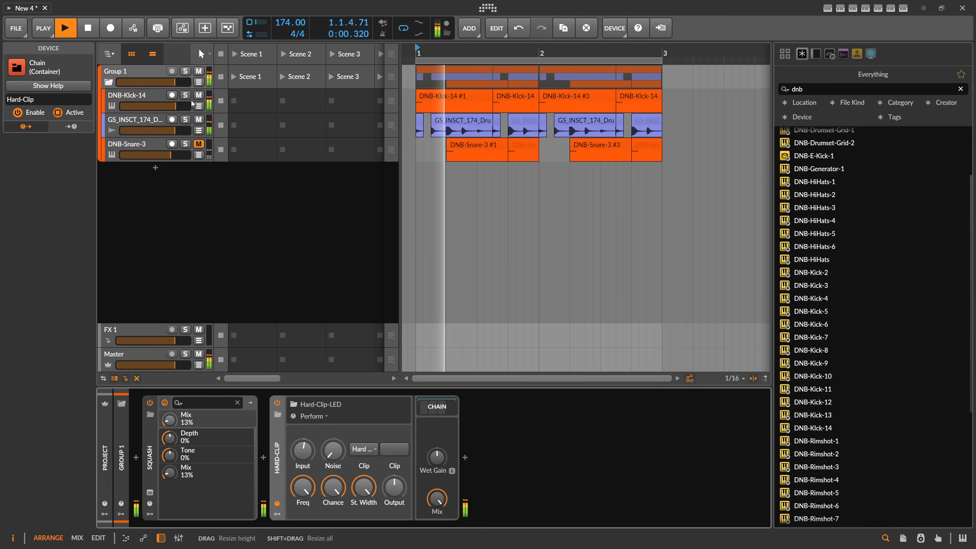
pyautogui.press('space')
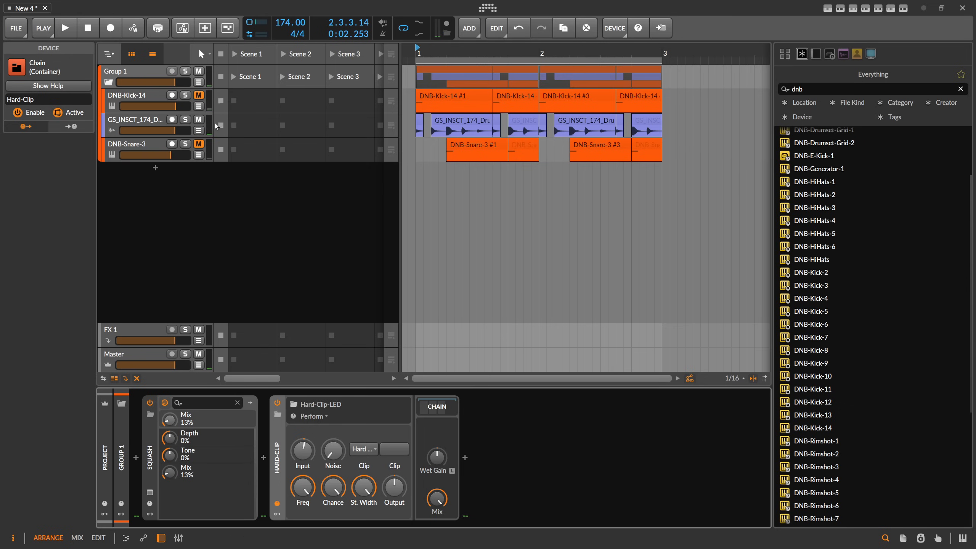
pyautogui.press('space')
pyautogui.click(198, 95)
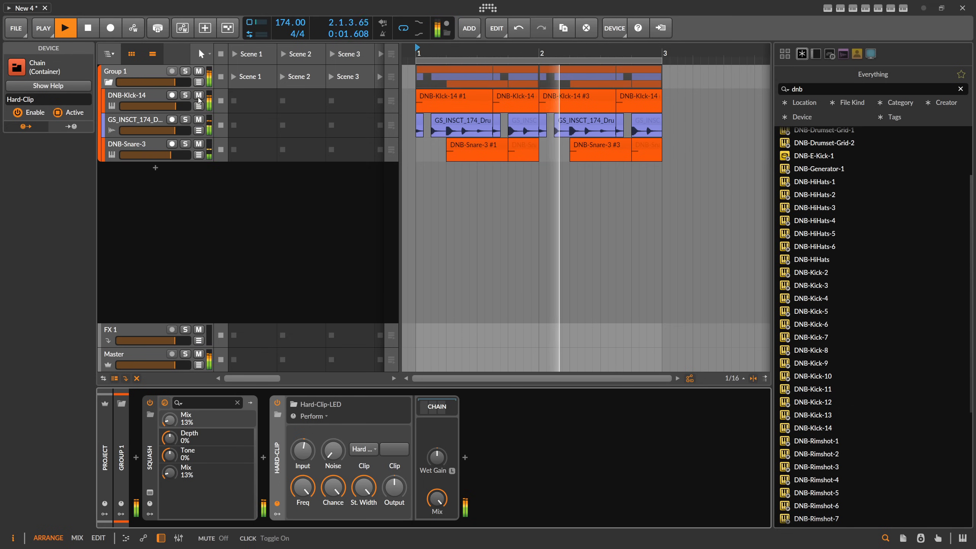
# - Open the DNB-Snare-3 Poly Grid patch, adjust the AD envelope decay and set the Pitch module to 8.00 during playback
pyautogui.click(143, 144)
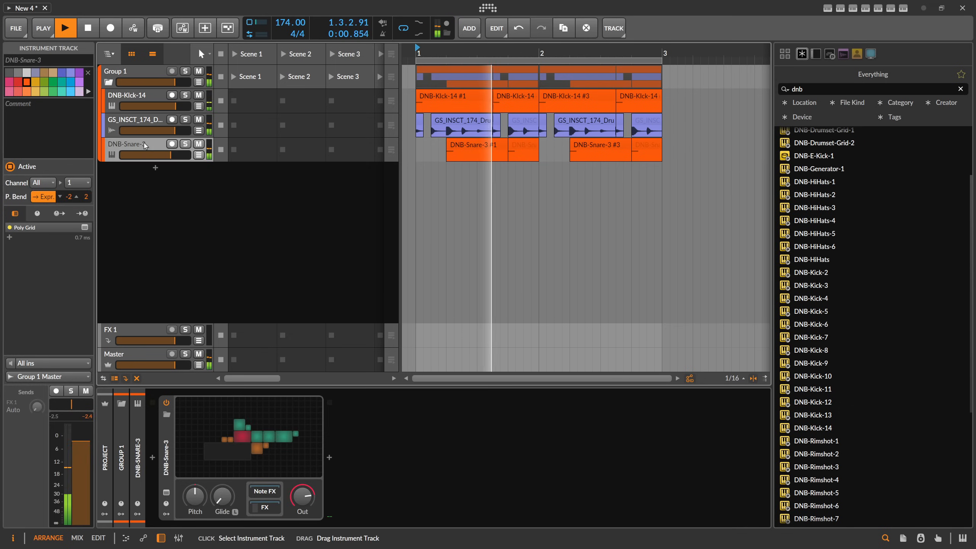
pyautogui.press('space')
pyautogui.click(243, 431)
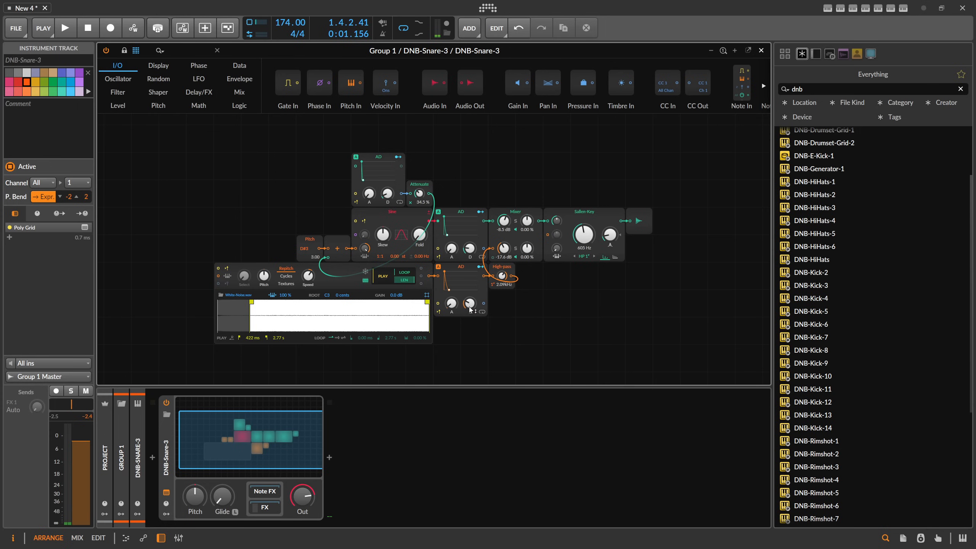
pyautogui.press('space')
pyautogui.moveTo(470, 305); pyautogui.dragTo(469, 253)
pyautogui.moveTo(304, 250); pyautogui.dragTo(303, 252)
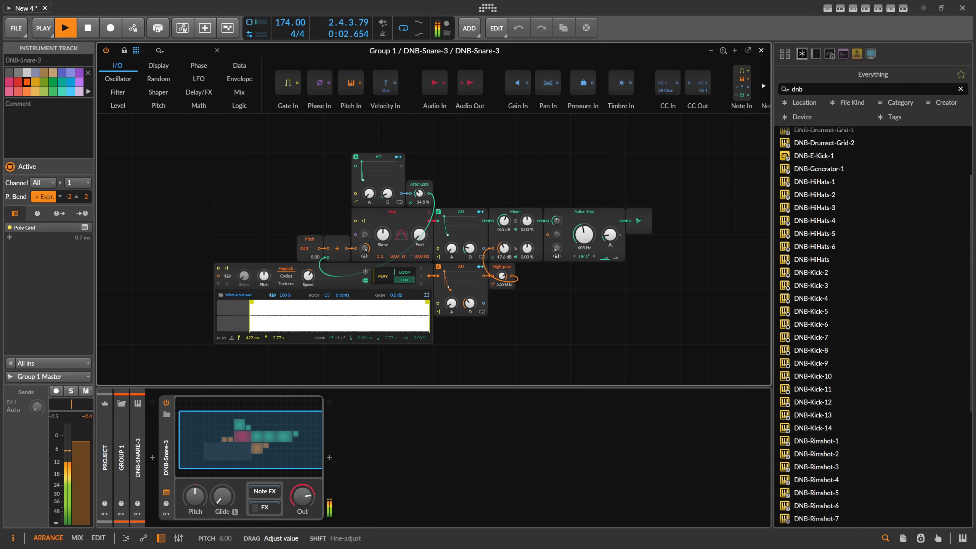
# - Fine-tune the decay of the snare's two amplitude AD envelopes, stop playback and close the patch editor
pyautogui.moveTo(469, 248); pyautogui.dragTo(468, 262)
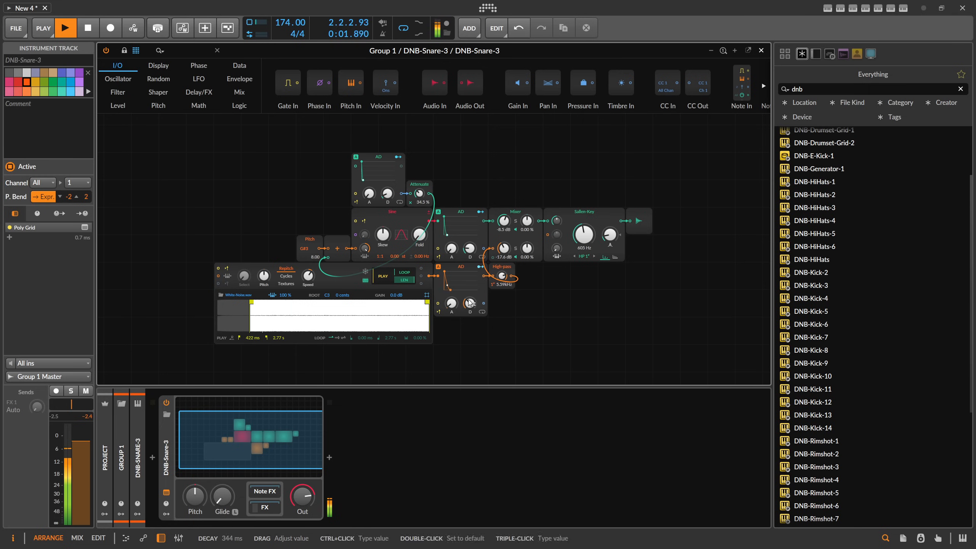
pyautogui.moveTo(469, 303); pyautogui.dragTo(470, 309)
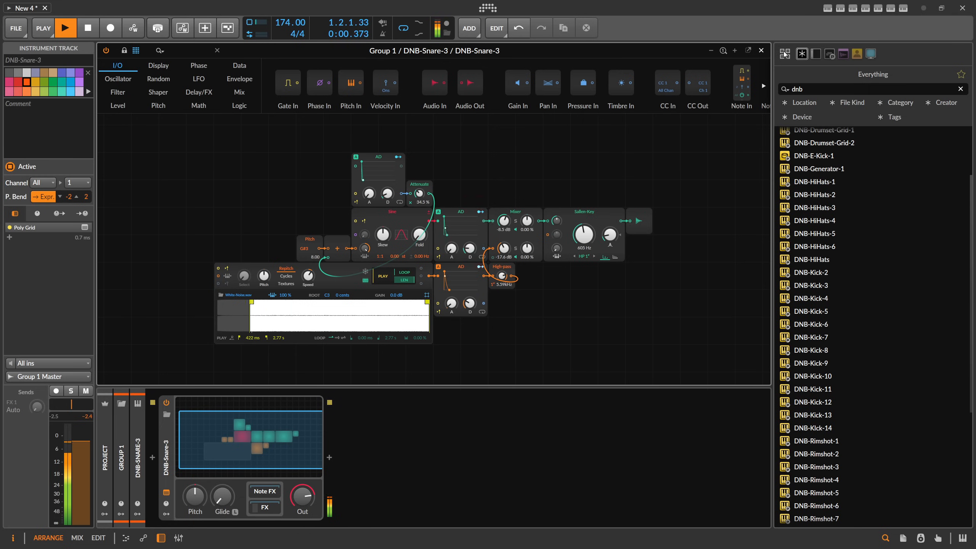
pyautogui.press('space')
pyautogui.click(761, 50)
# - Mute Group 1 and add a record-armed instrument track below it with the Sumiruna-Kick preset
pyautogui.click(199, 71)
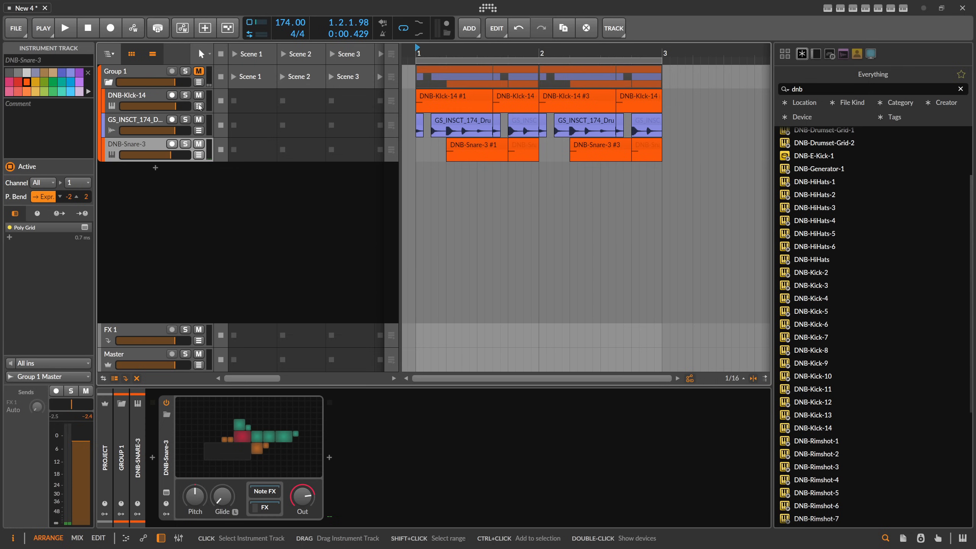
pyautogui.click(157, 99)
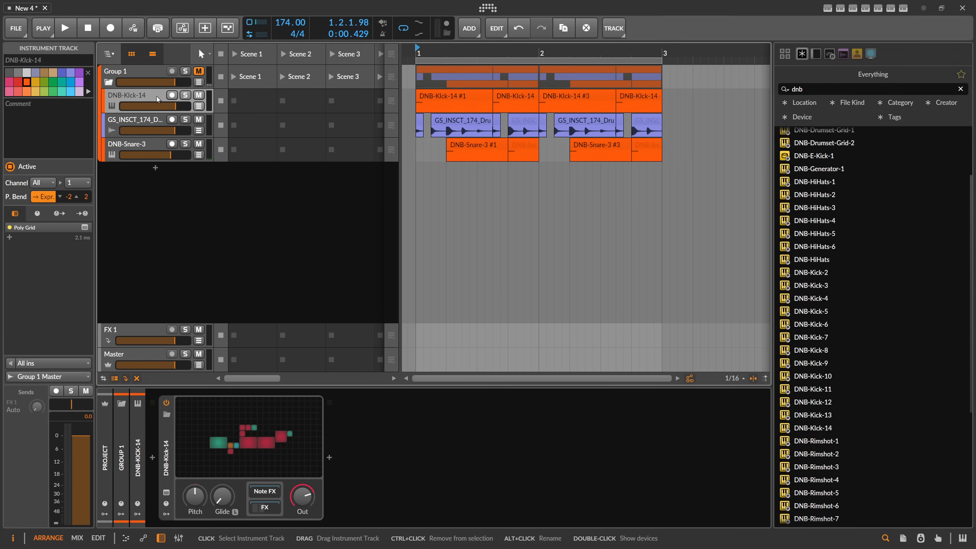
pyautogui.click(142, 74)
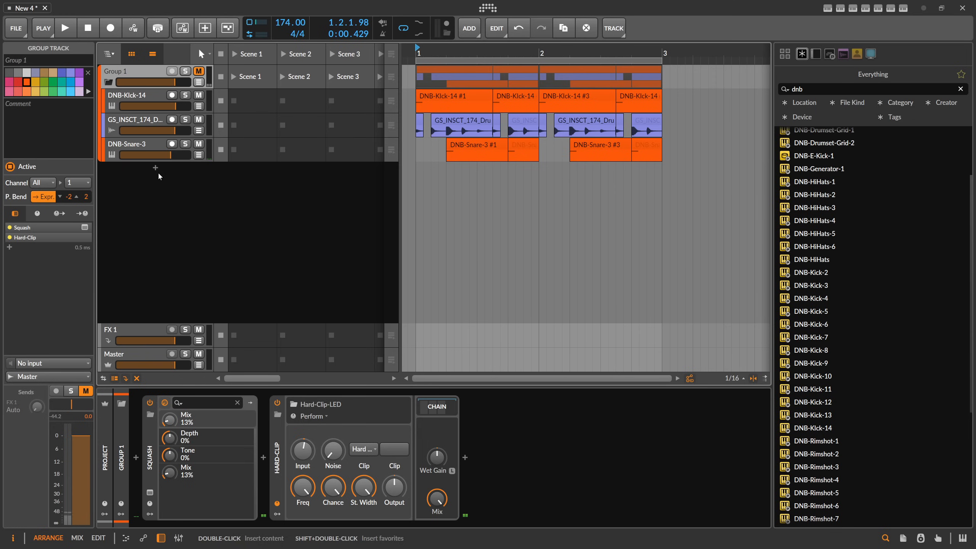
pyautogui.click(157, 168)
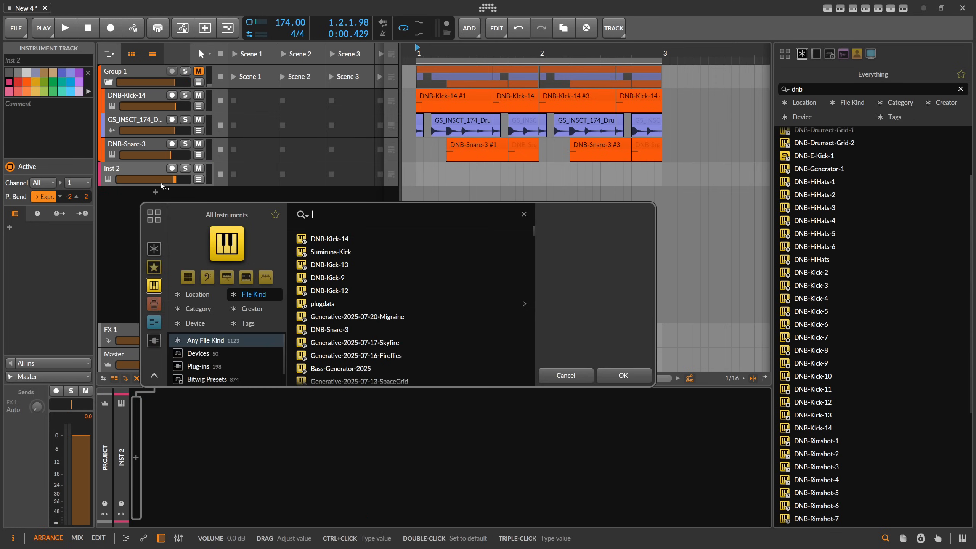
pyautogui.doubleClick(321, 253)
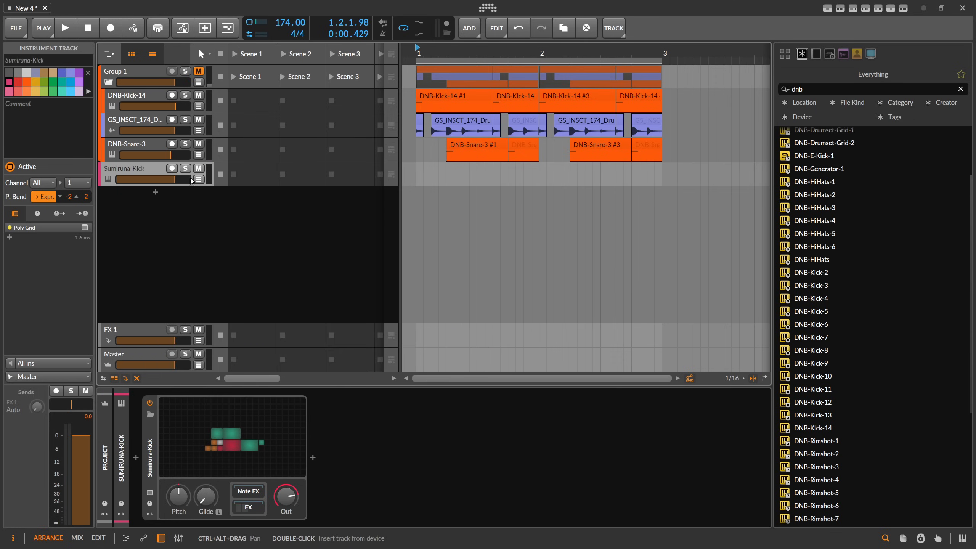
pyautogui.click(172, 168)
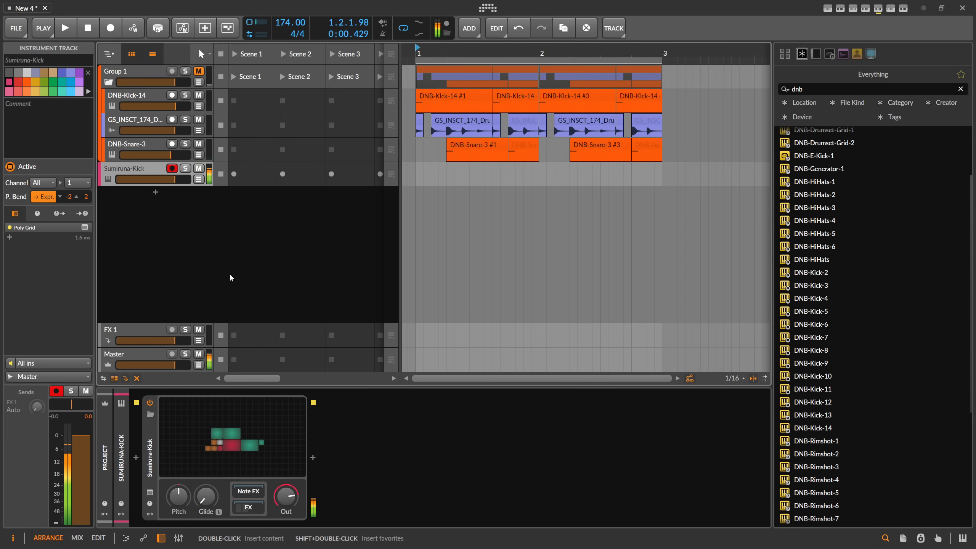
# - Examine the pitch and amp envelopes in the Sumiruna-Kick Poly Grid patch and close the editor
pyautogui.click(254, 426)
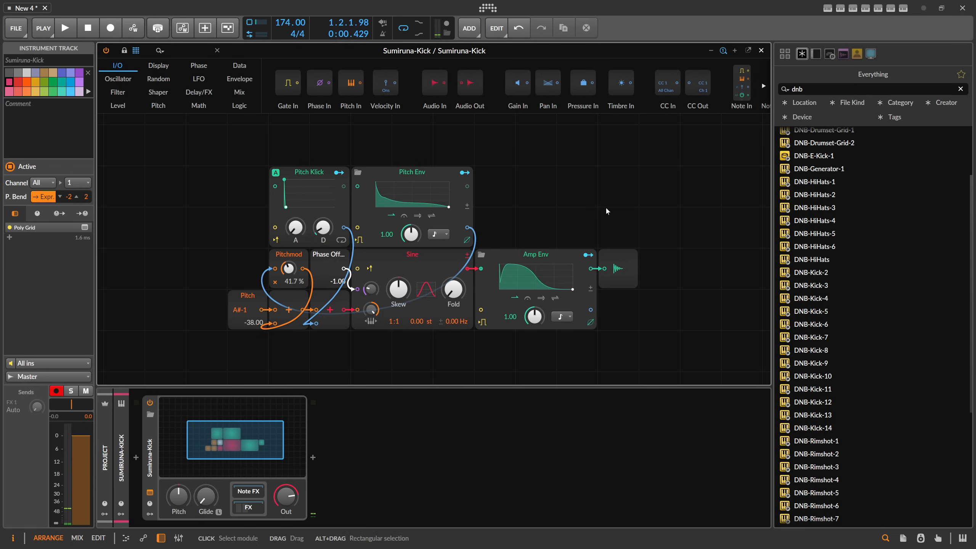
pyautogui.click(760, 50)
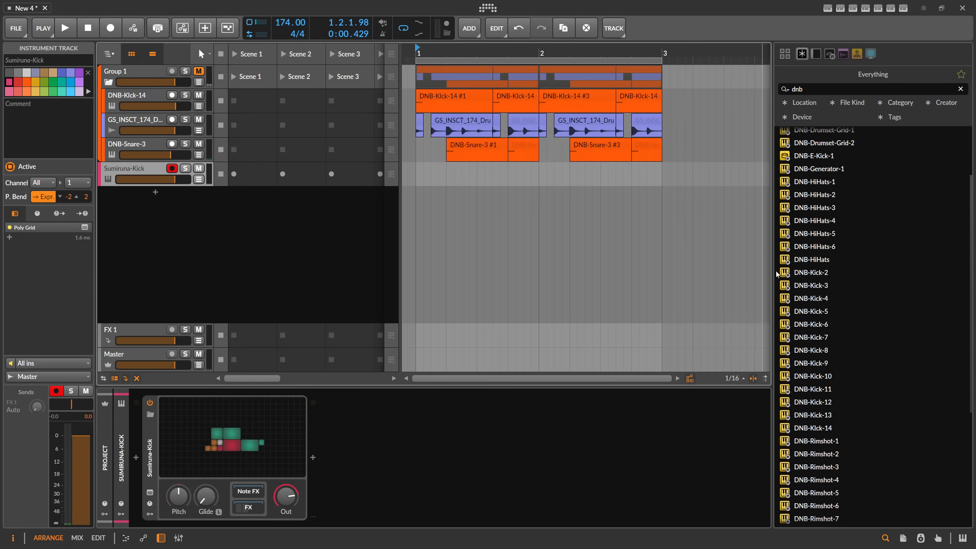
# - Look through the dnb presets in the browser and open the DNB-KIck-14 track's Poly Grid patch
pyautogui.scroll(-3, 815, 333)
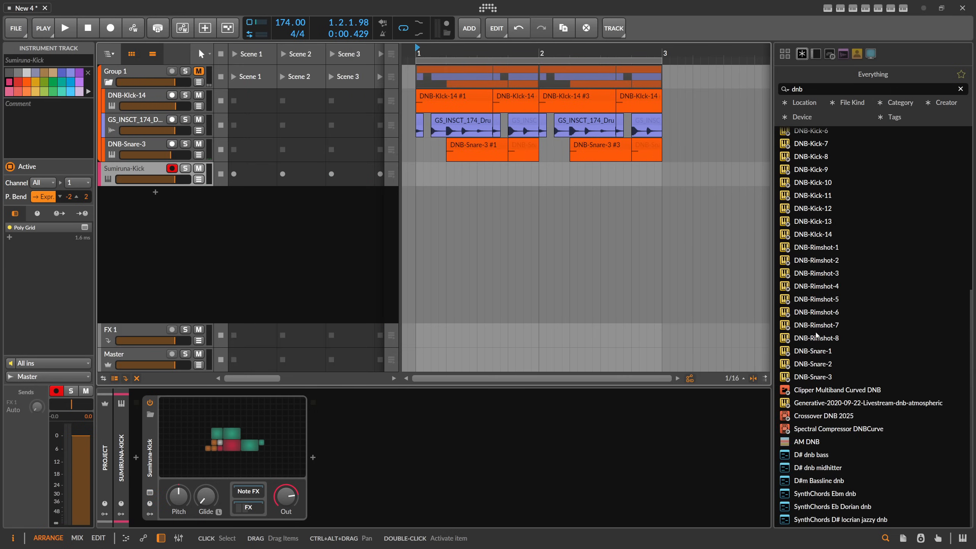
pyautogui.scroll(6, 816, 335)
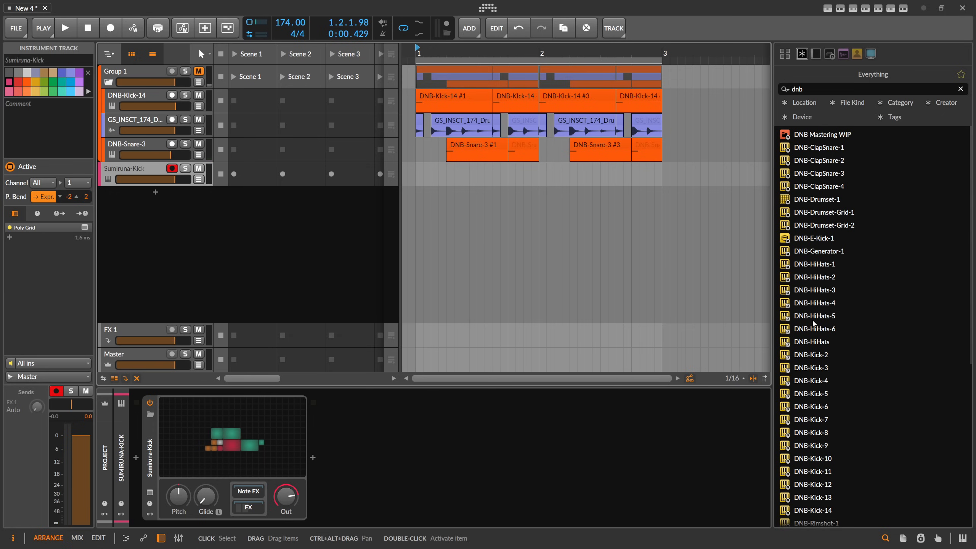
pyautogui.click(142, 96)
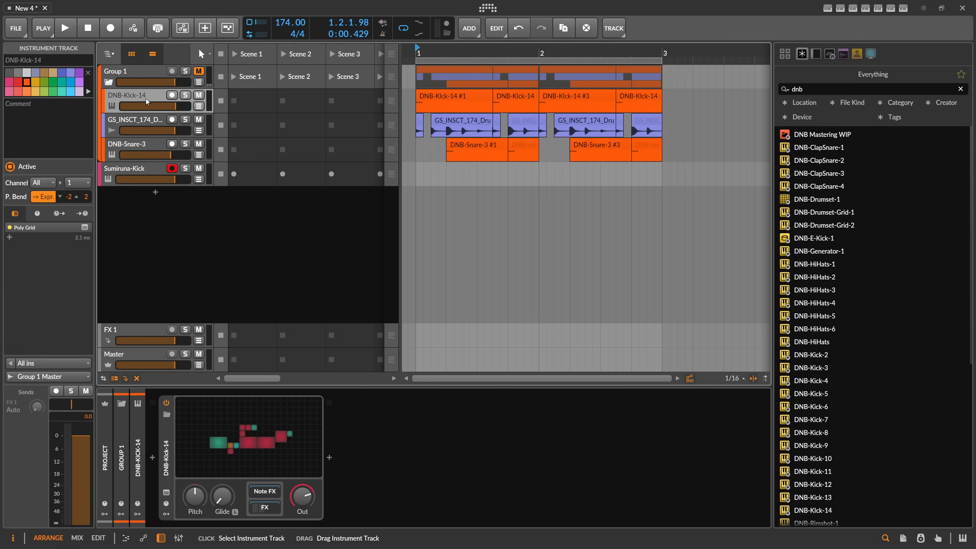
pyautogui.click(244, 446)
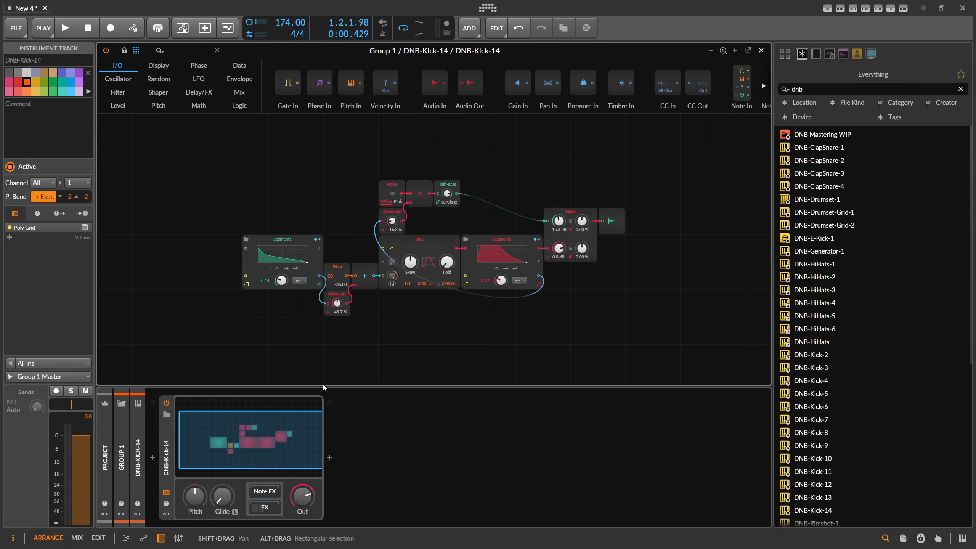